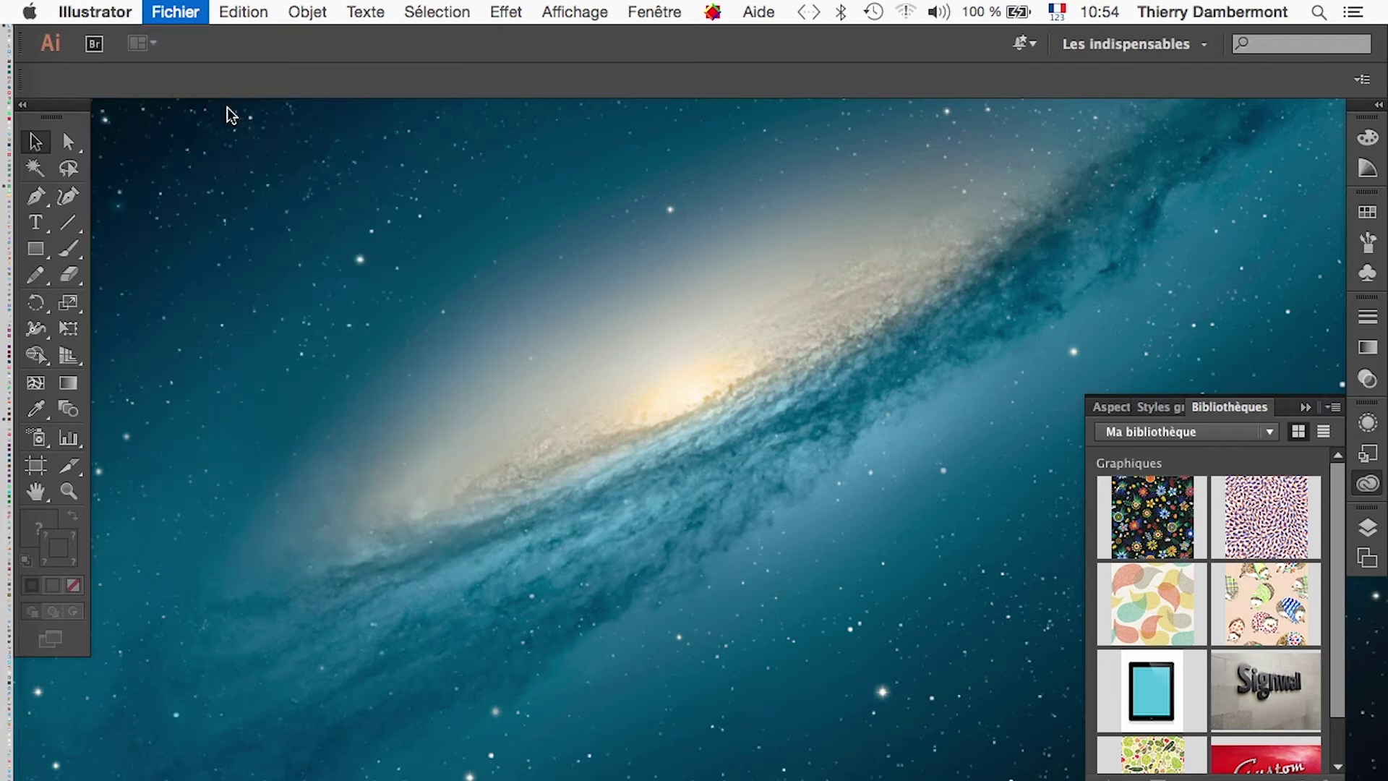
Step: Create a new 1280 x 800 px RVB document and hide its transparency grid
left_click_drag(752, 146, 351, 155)
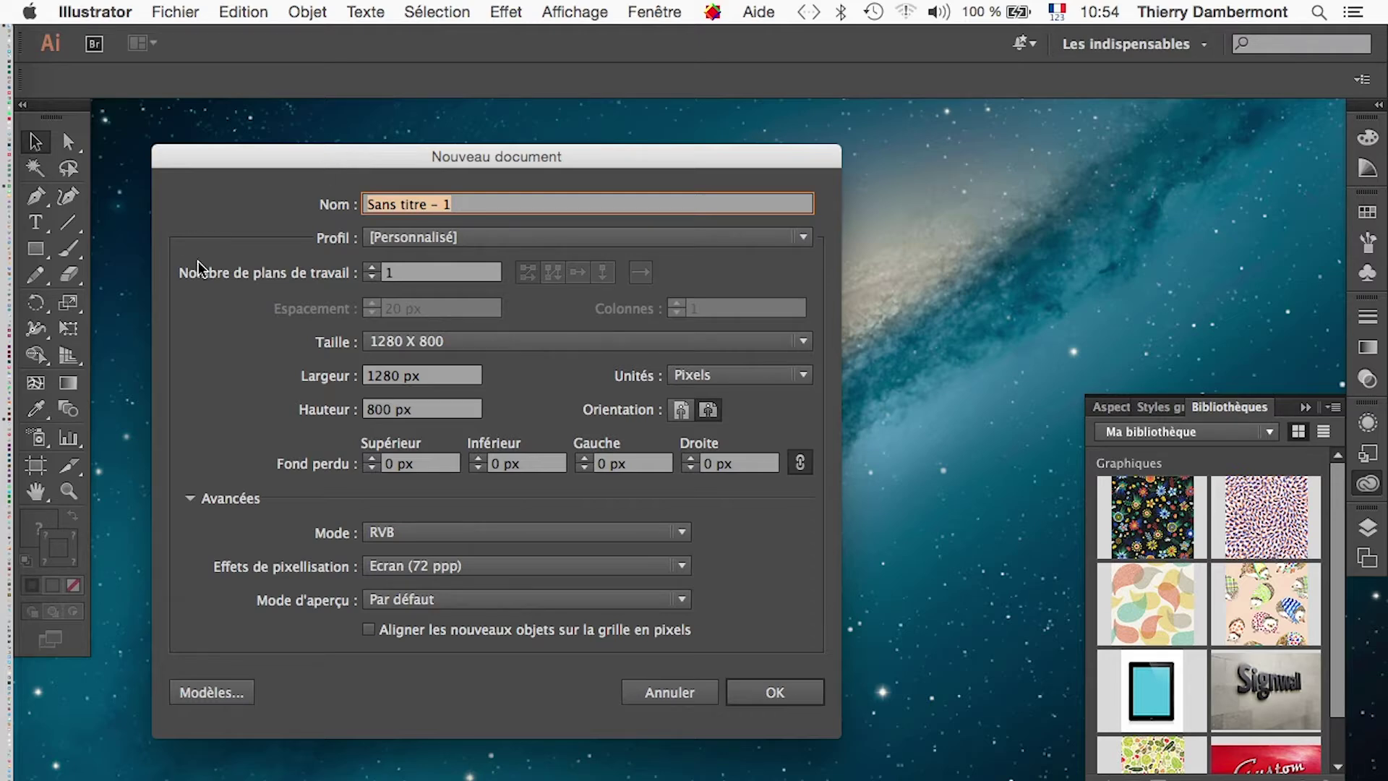
key("Return")
left_click(578, 12)
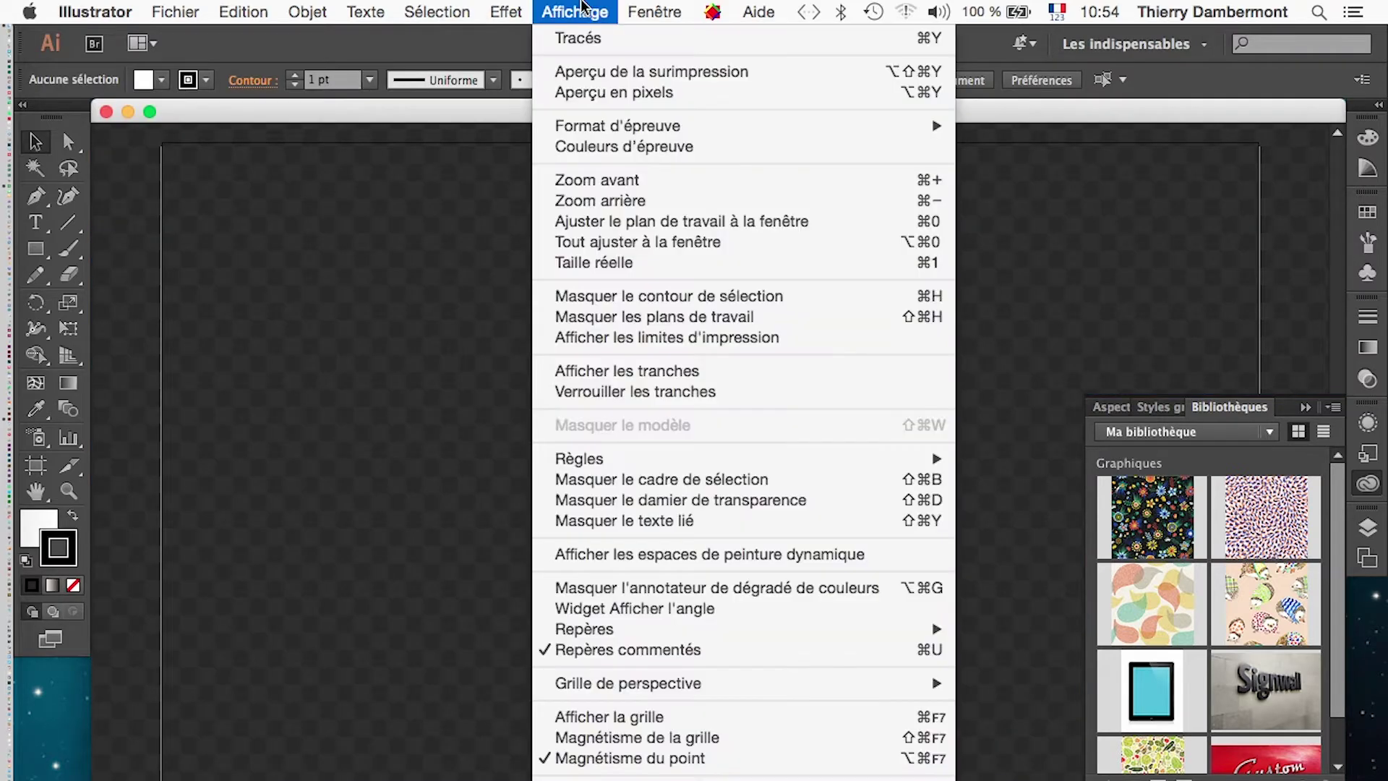
left_click(788, 500)
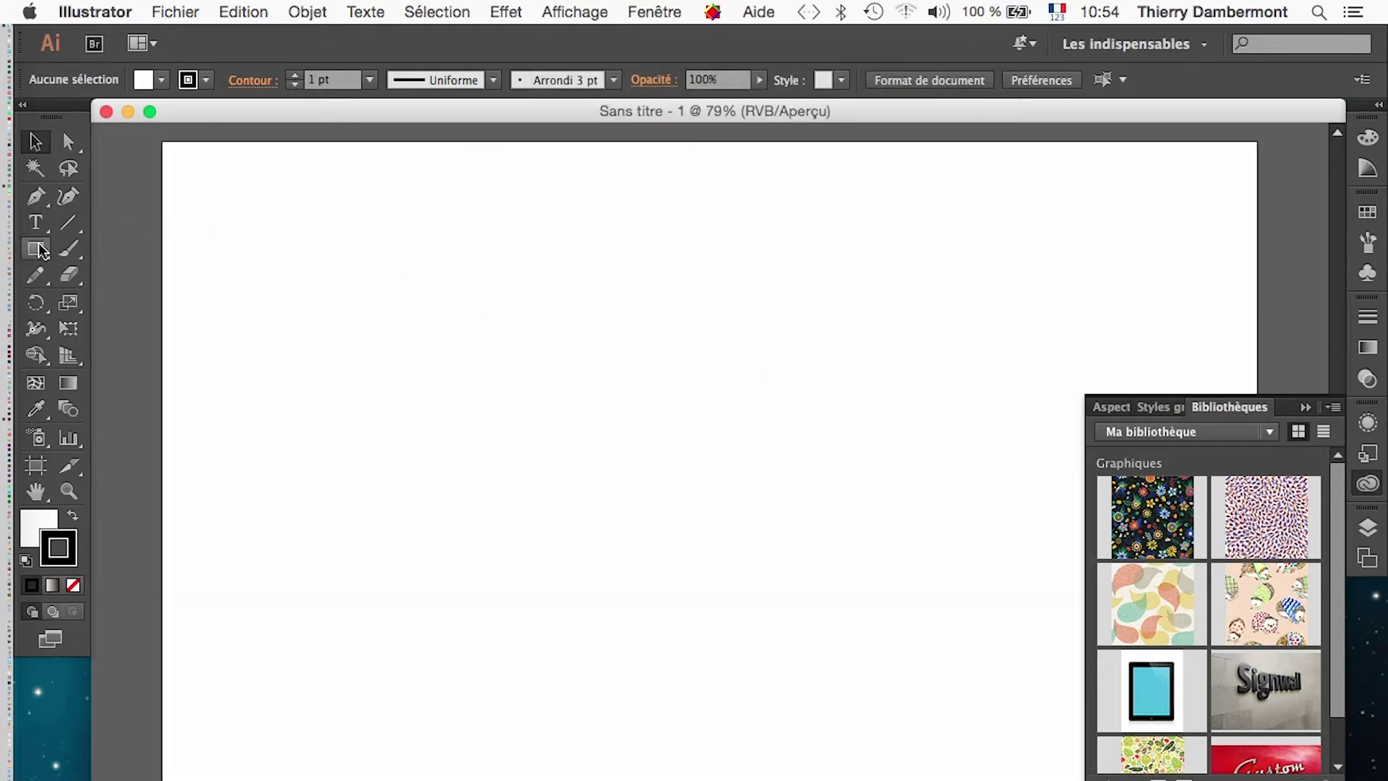
Step: Draw a circle on the artboard and move its top anchor point straight up to form an egg shape
left_click_drag(41, 251, 147, 303)
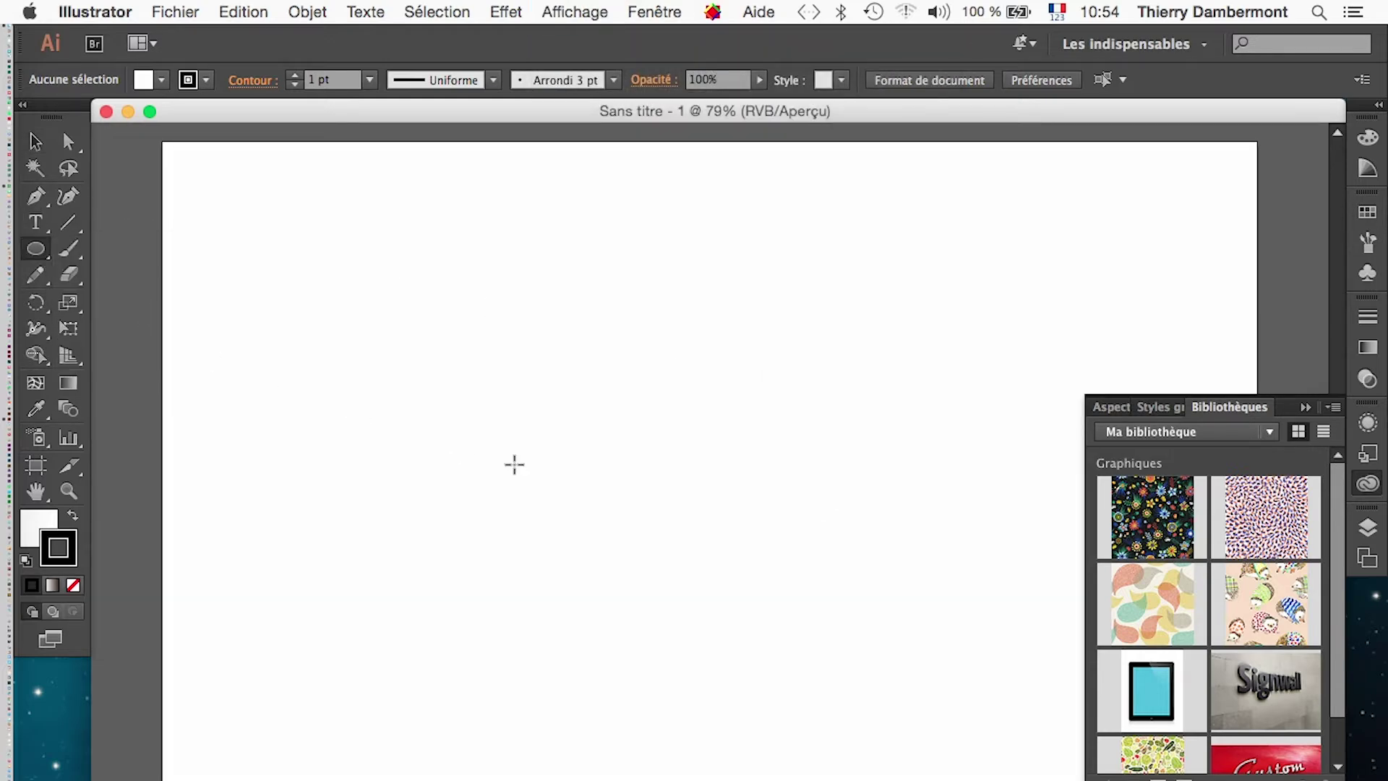
left_click_drag(431, 400, 704, 697)
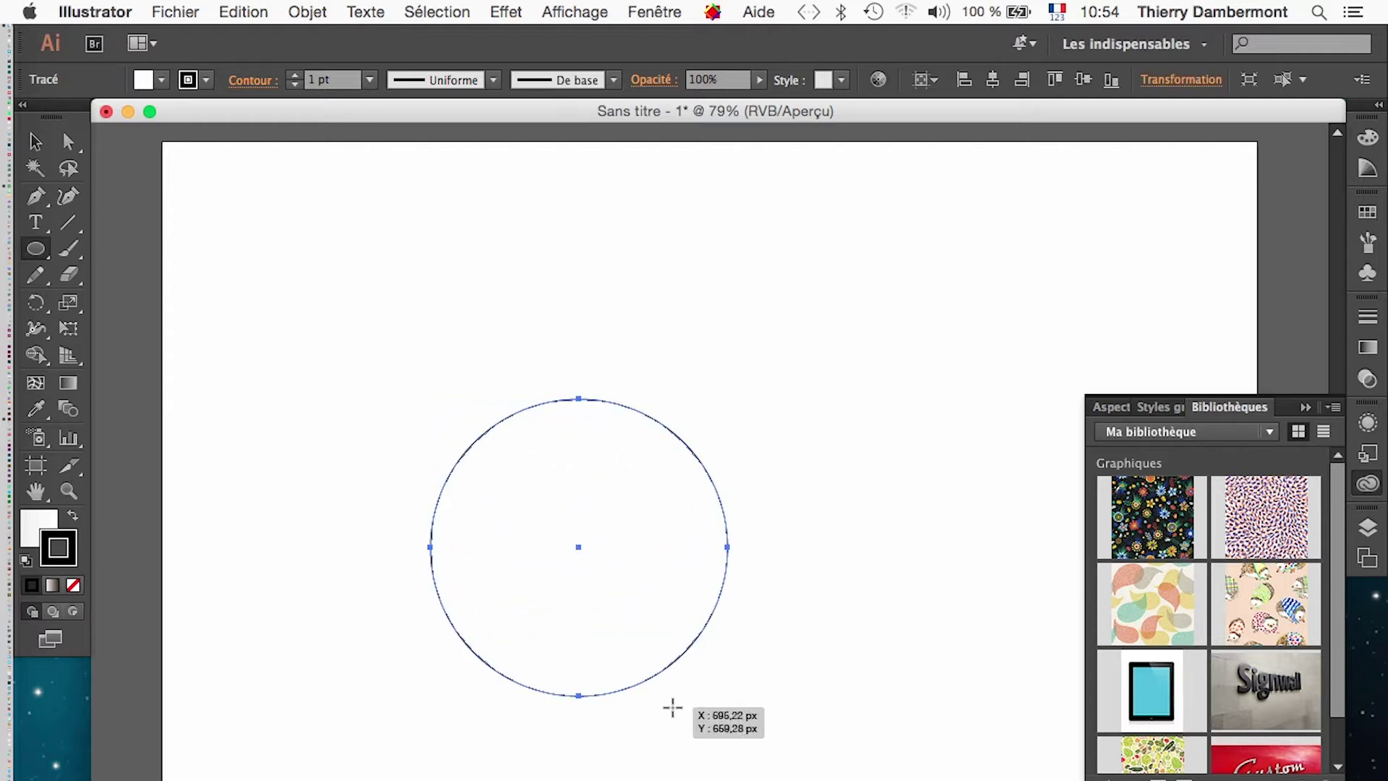
left_click(68, 140)
left_click(477, 327)
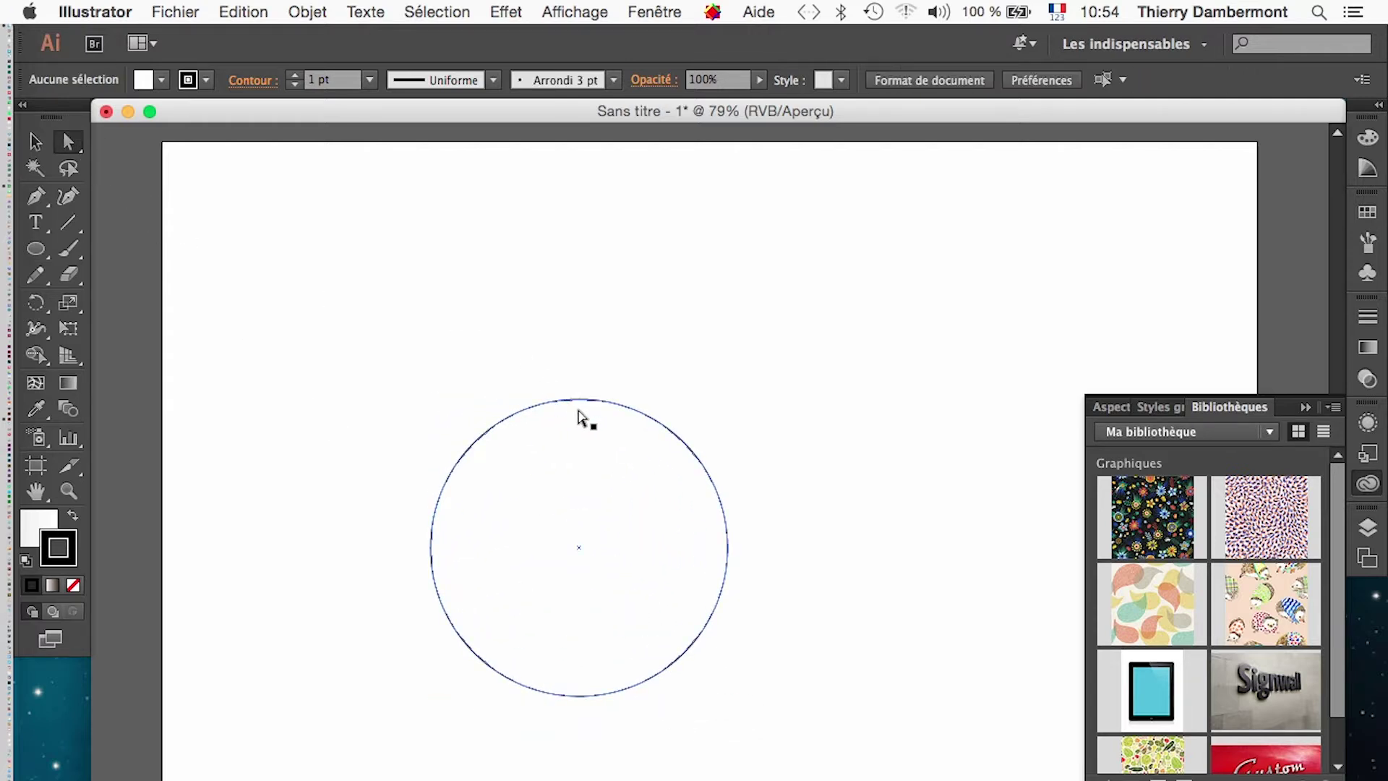
left_click(579, 408)
key("super+shift+a")
left_click(579, 400)
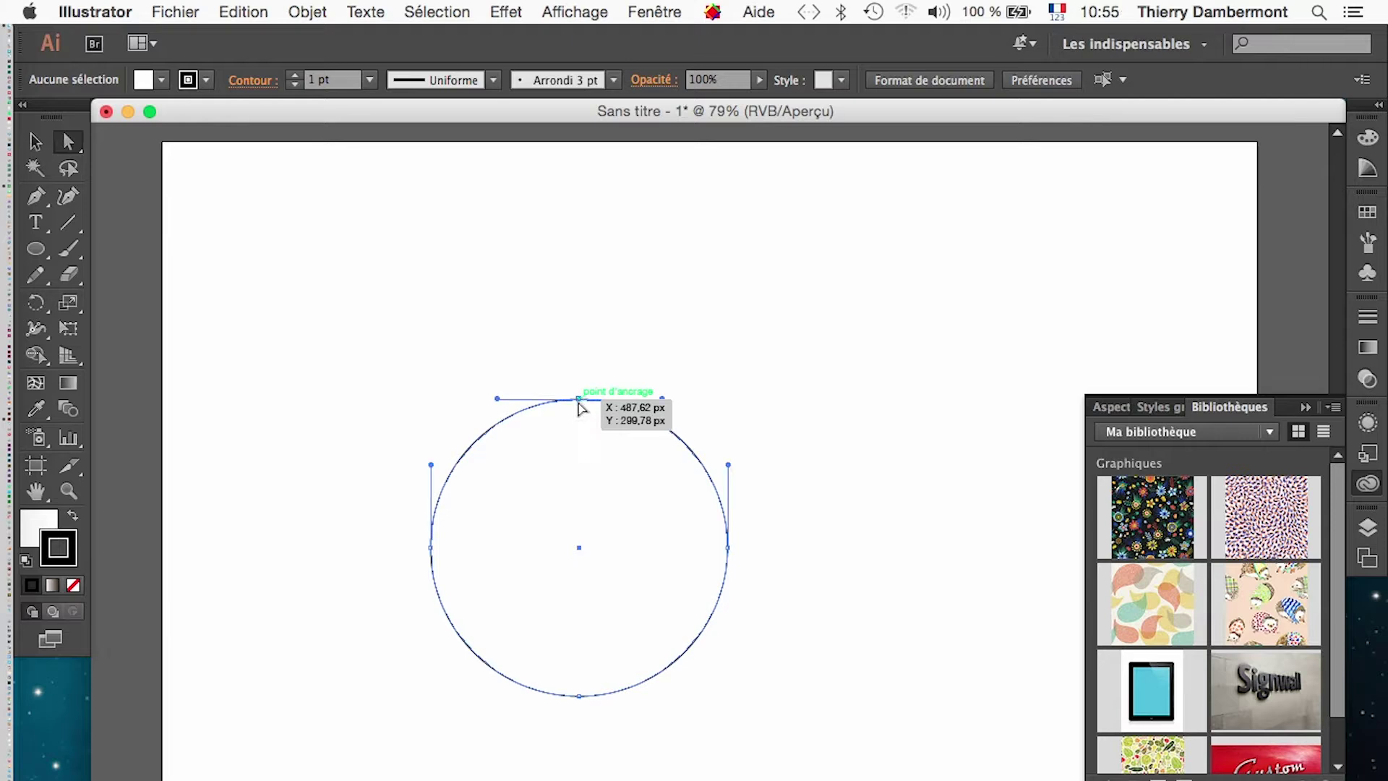
left_click_drag(578, 403, 578, 279)
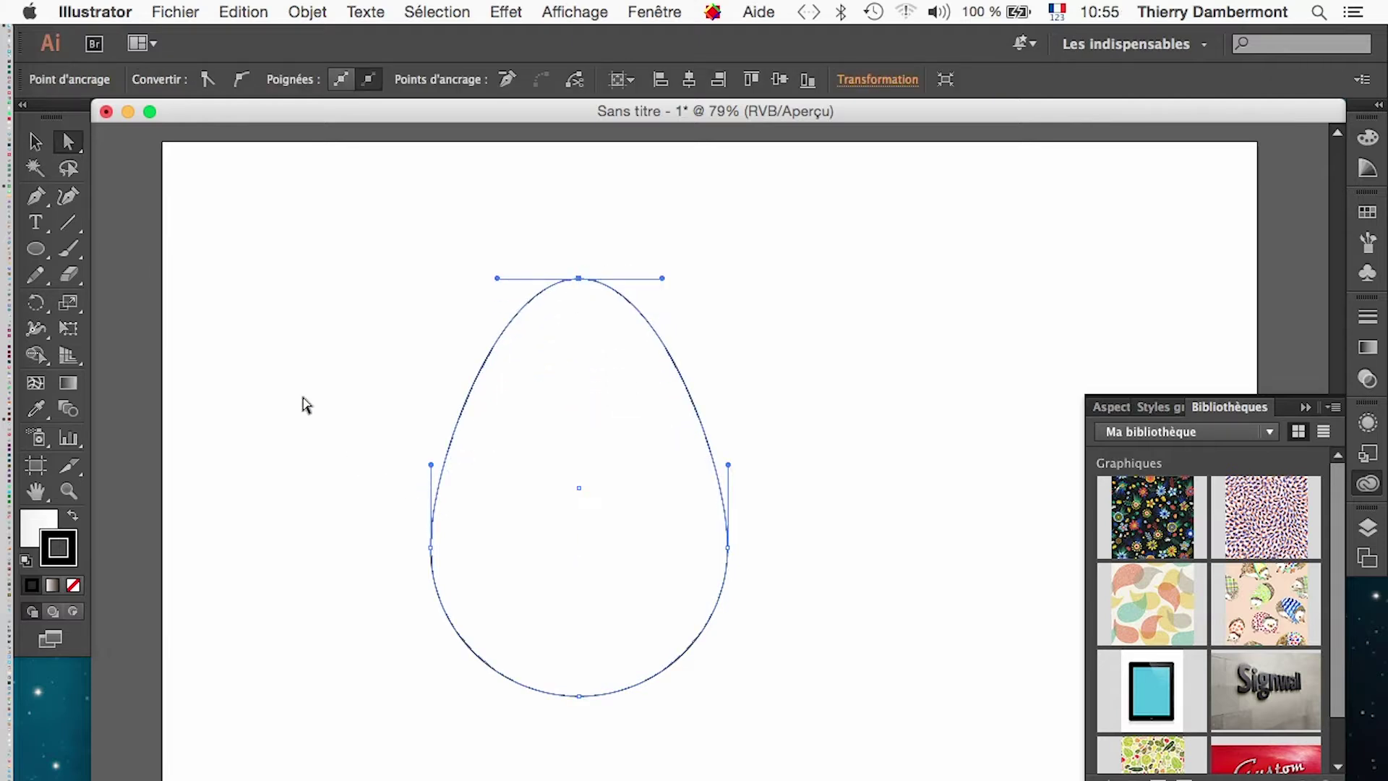
left_click(35, 142)
left_click(306, 285)
Step: Draw a second, smaller circle in the empty space to the right of the egg
left_click(656, 557, "alt+super")
left_click_drag(738, 560, 454, 580)
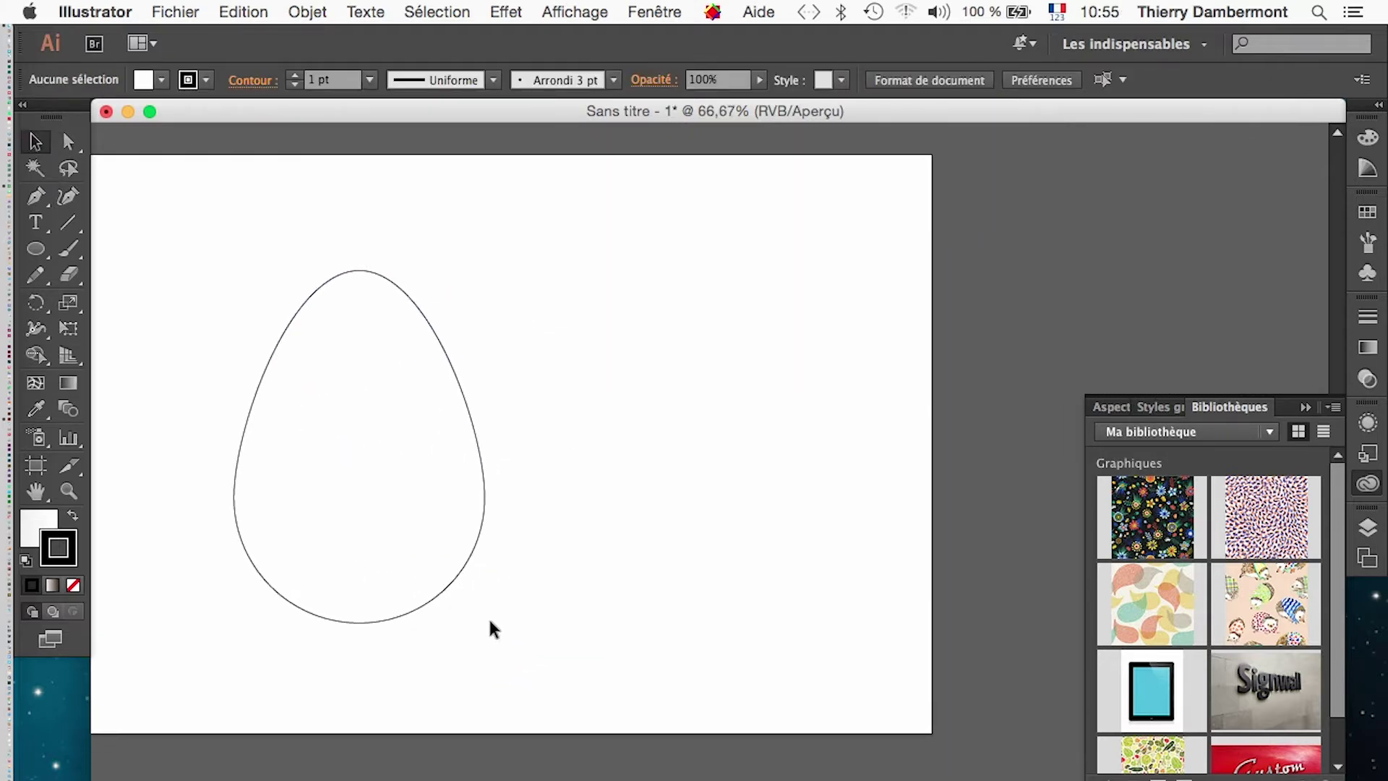
left_click(40, 256)
left_click(109, 300)
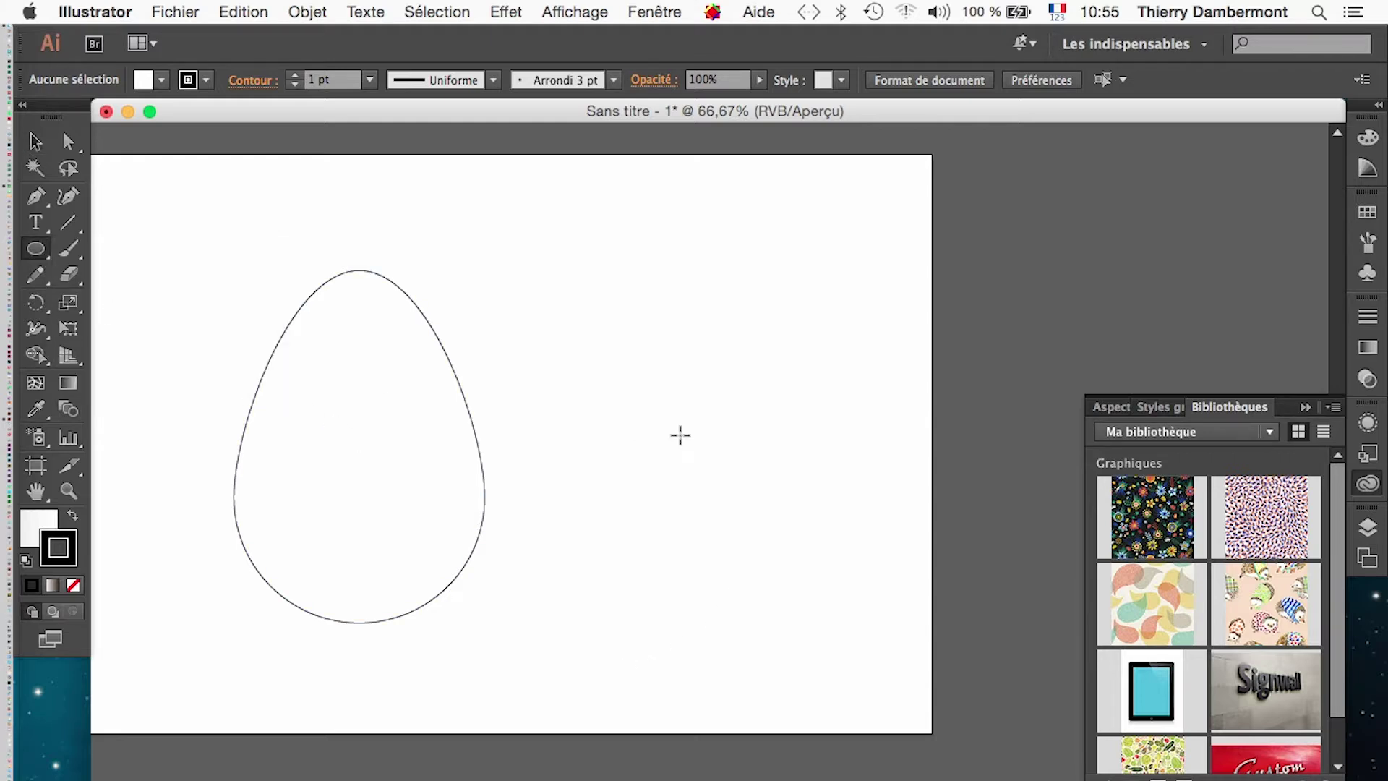
left_click_drag(604, 280, 731, 447)
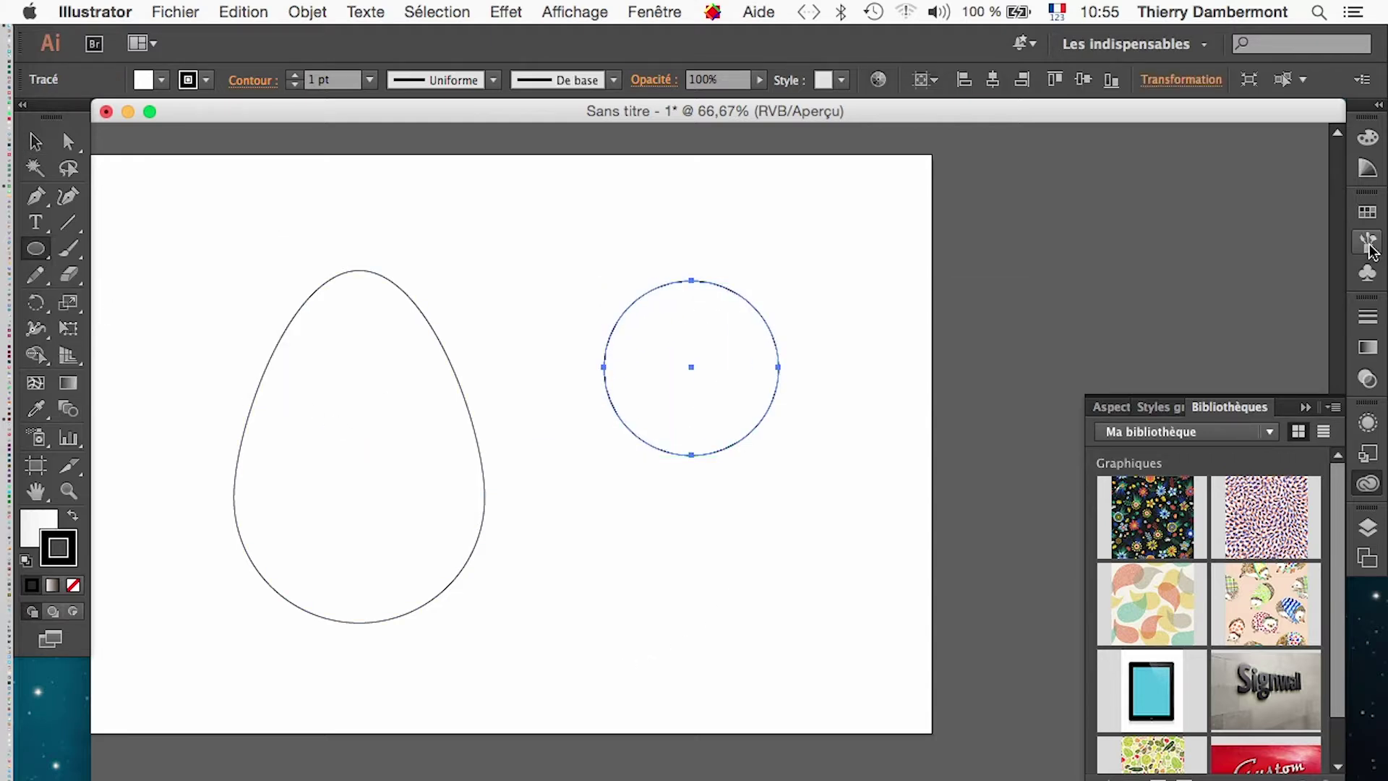
Step: Give the small circle a dark red fill (C1272D) and no stroke using the colour swatches
left_click(1364, 219)
left_click_drag(1137, 200, 896, 159)
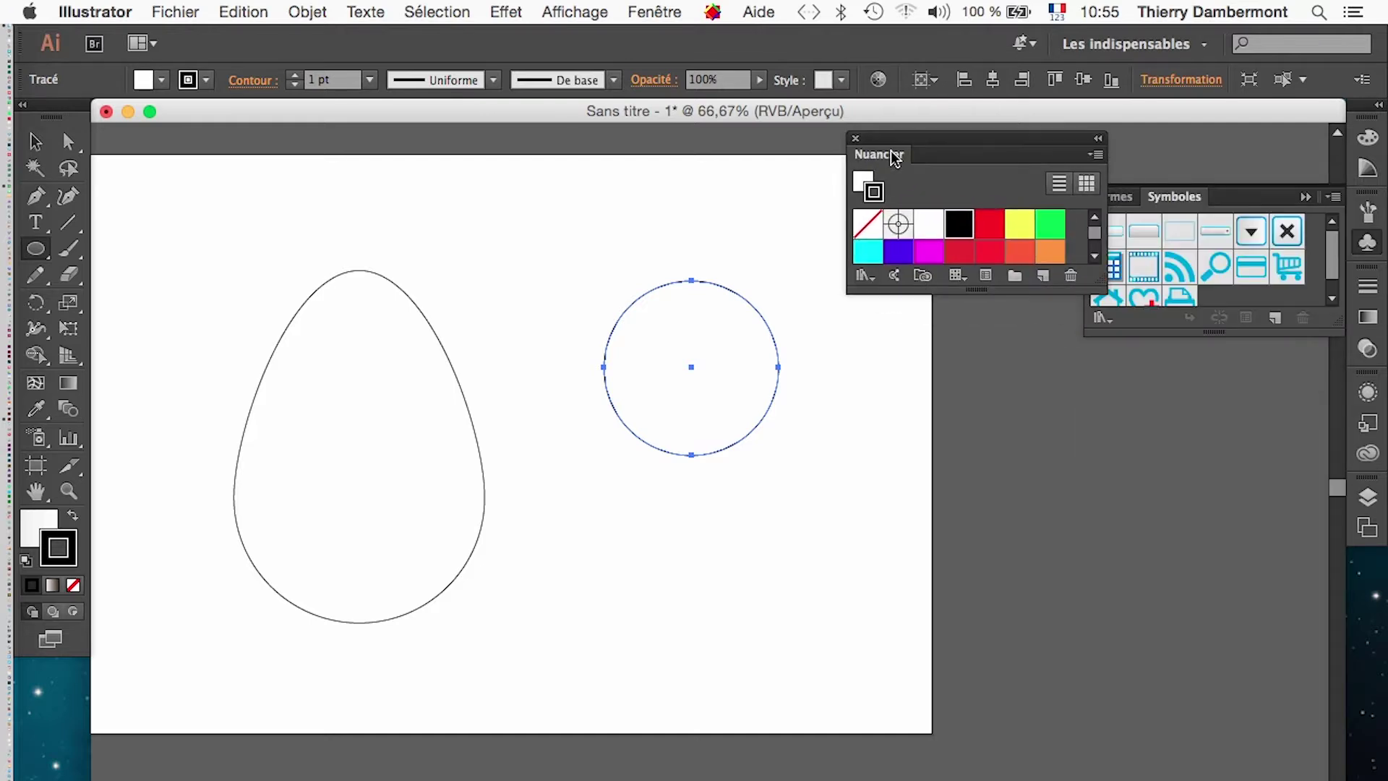
left_click(1367, 211)
left_click_drag(1091, 291, 1127, 686)
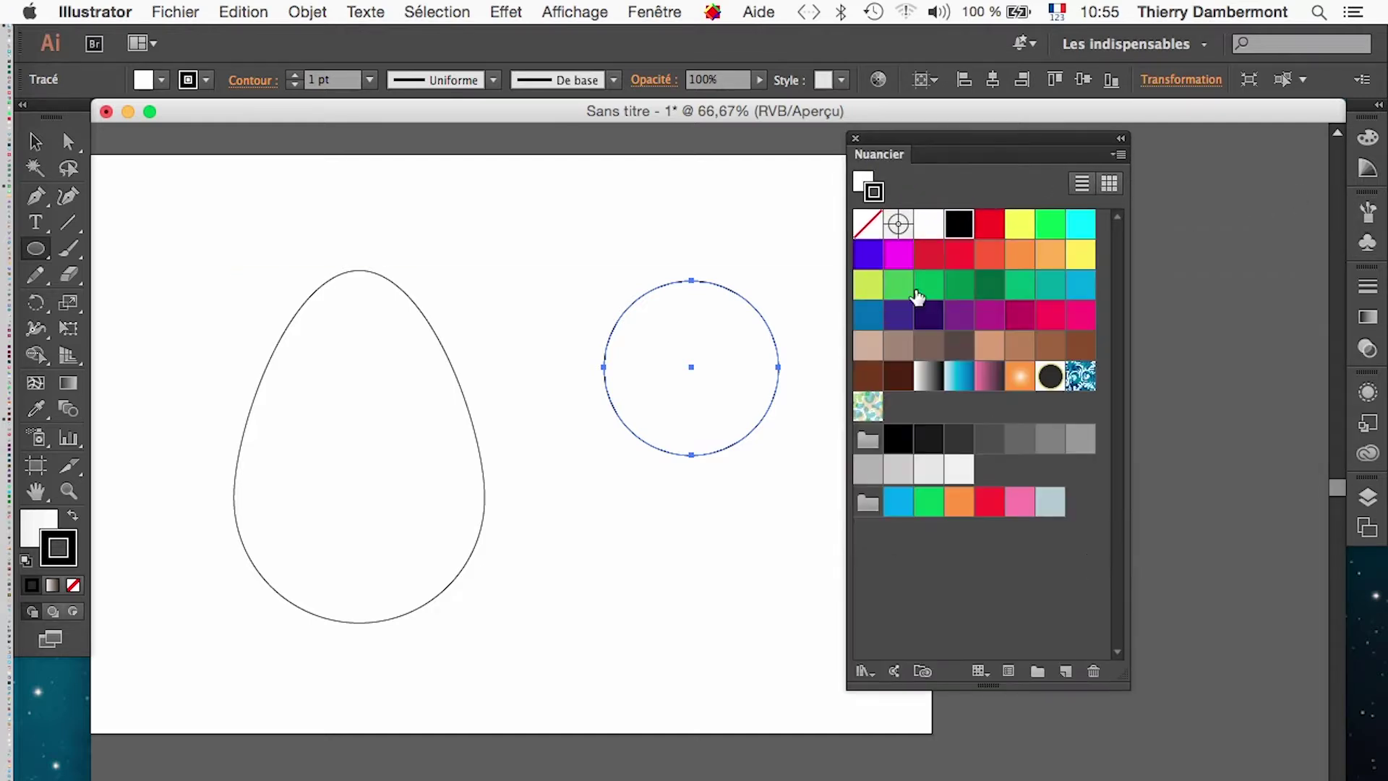
left_click_drag(928, 253, 749, 365)
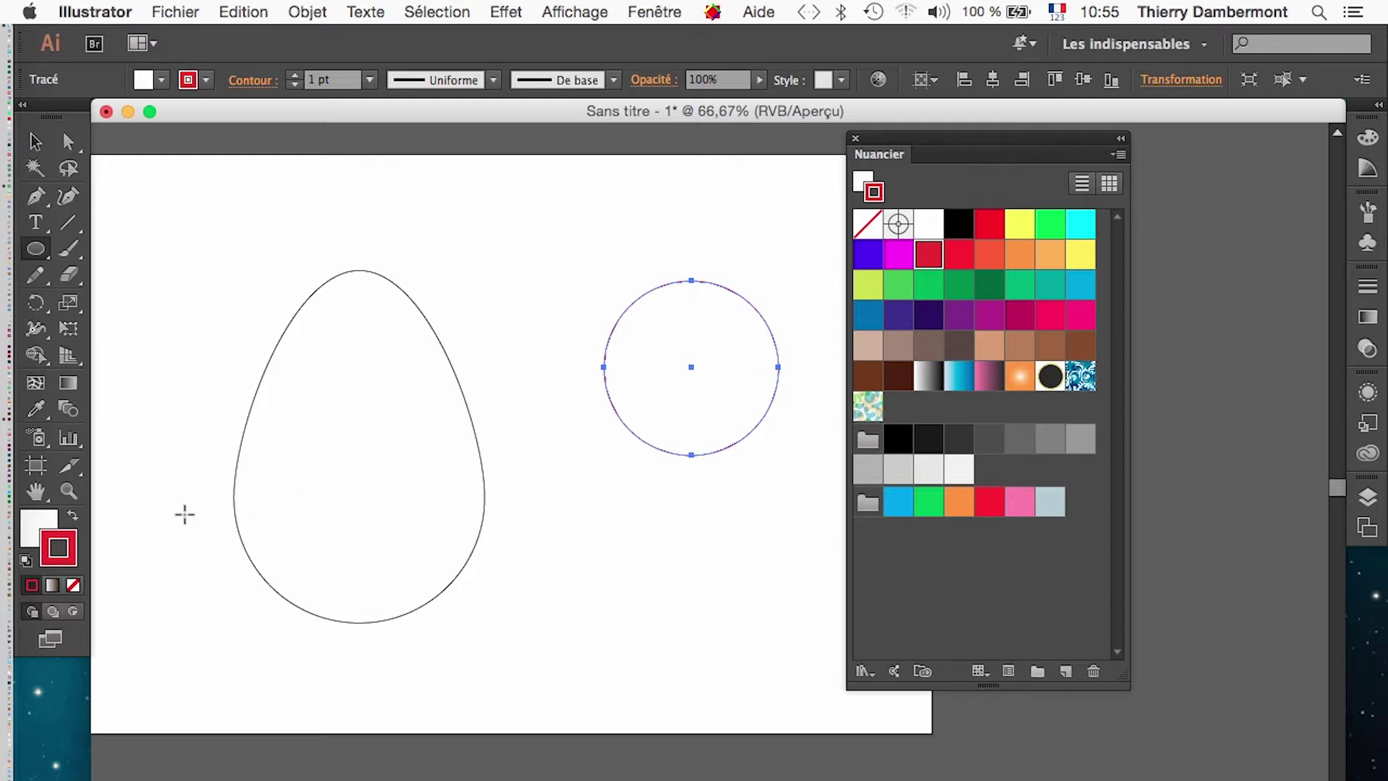
left_click(72, 514)
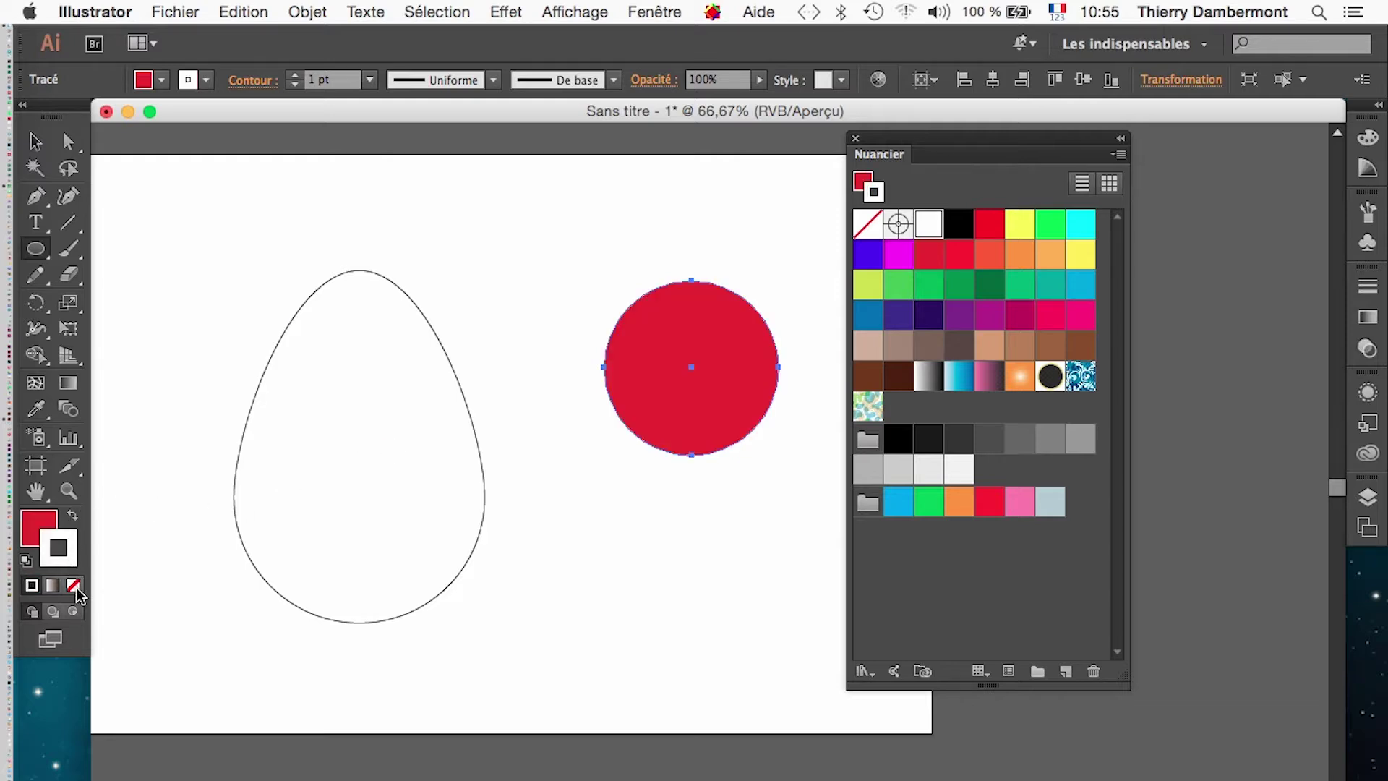
left_click(74, 585)
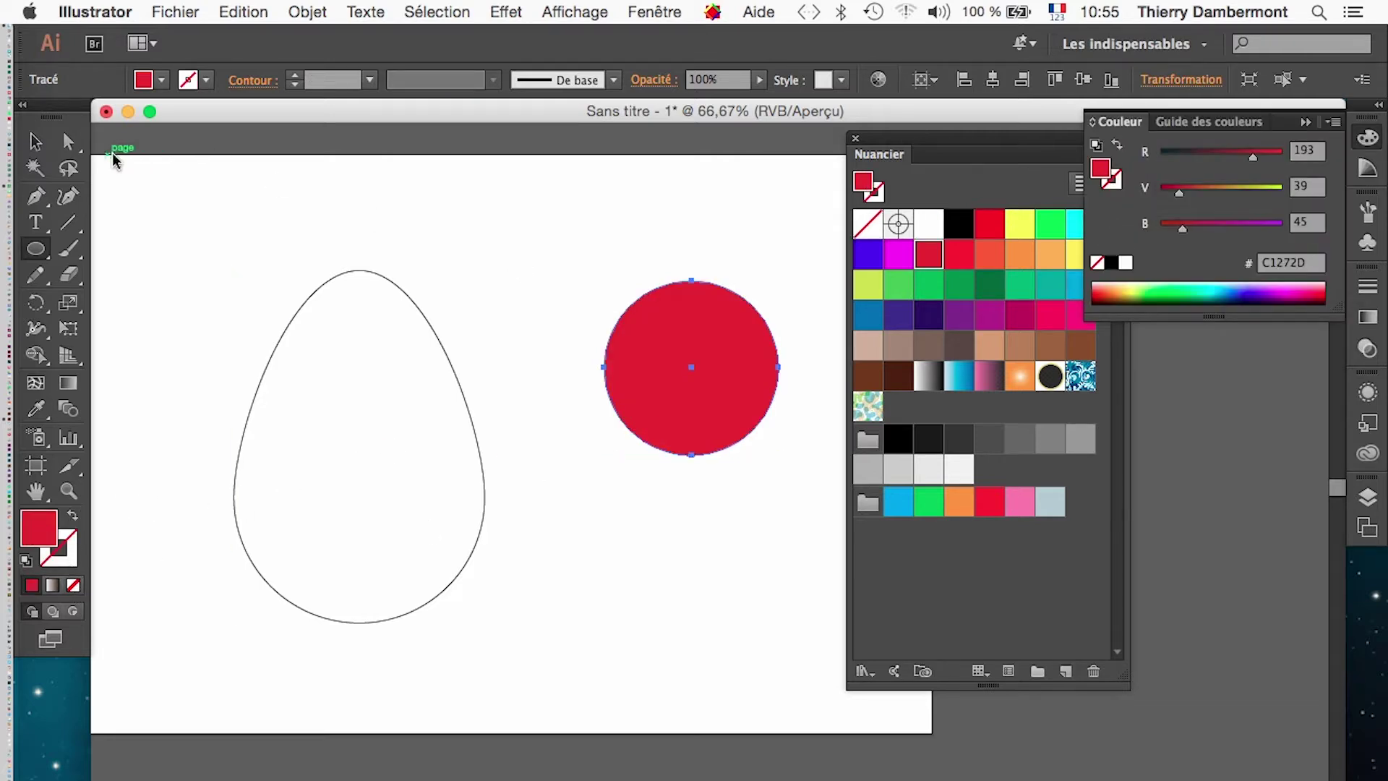
Step: Duplicate the red circle toward its lower left, then scale the copy to about half size with a green fill (009245)
left_click(35, 141)
left_click_drag(680, 405, 626, 498)
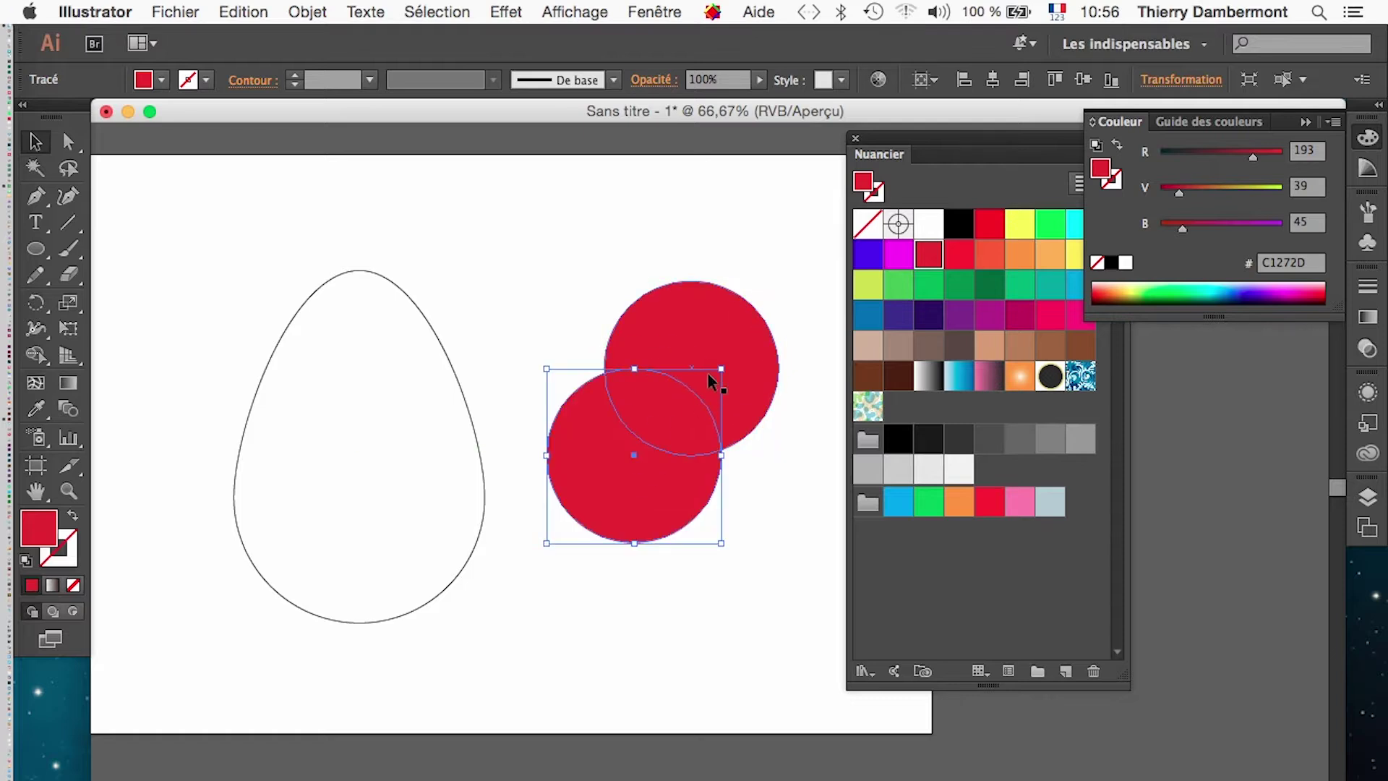
left_click_drag(721, 368, 632, 457)
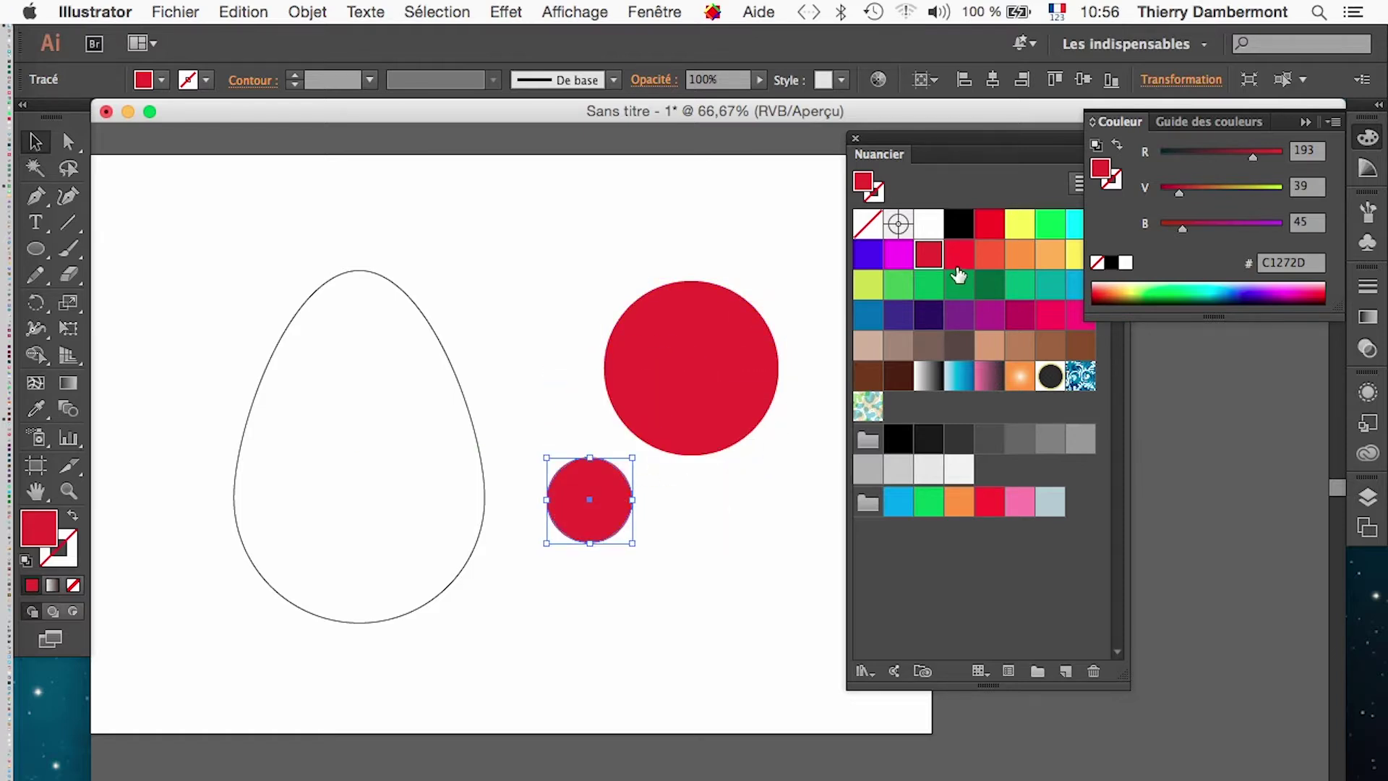
left_click(959, 276)
Step: Place four copies of the small green circle around the red one, filled orange, cyan, purple (93278F) and yellow
left_click_drag(609, 521, 689, 319)
left_click(1019, 254)
left_click(1082, 224)
left_click(989, 314)
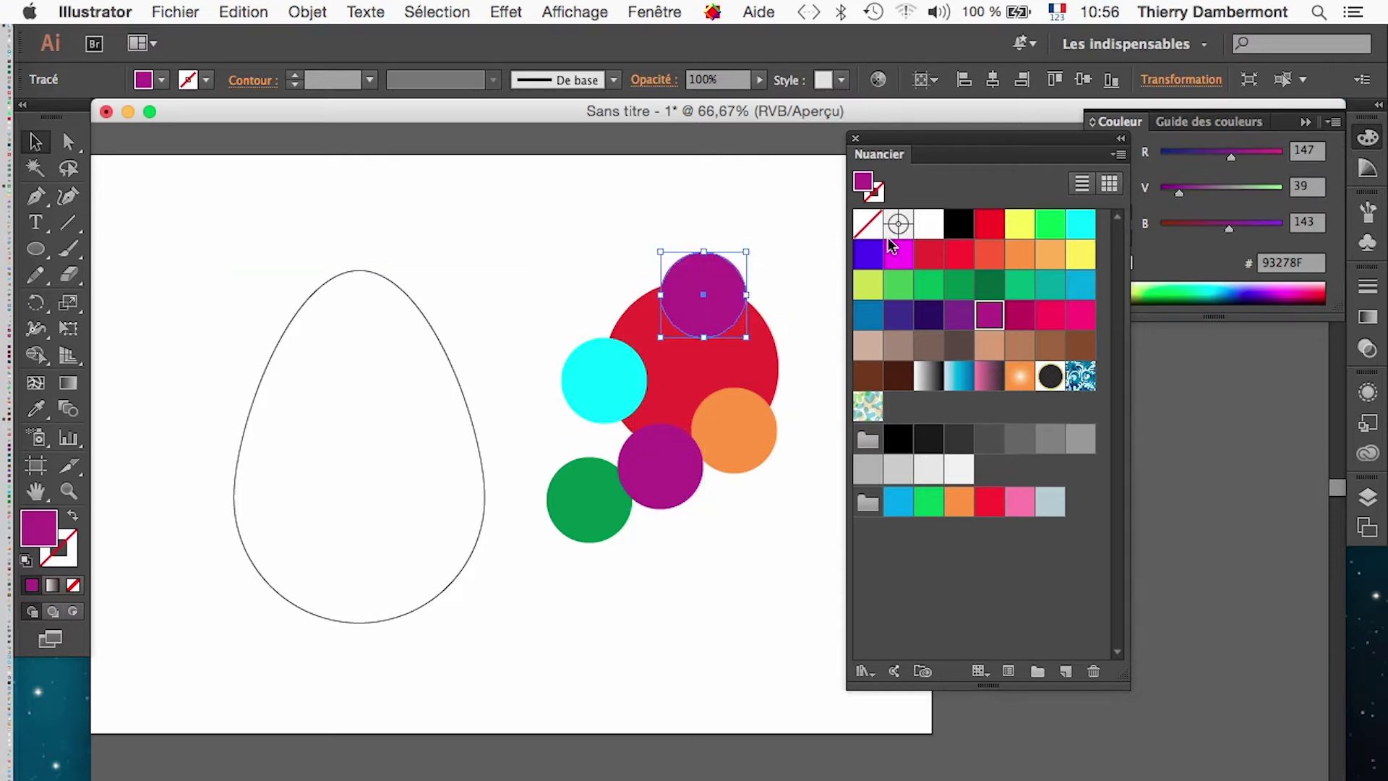
left_click(1019, 225)
Step: Duplicate the small green circle to the right of the red circle and the purple one to its upper left
left_click(600, 491)
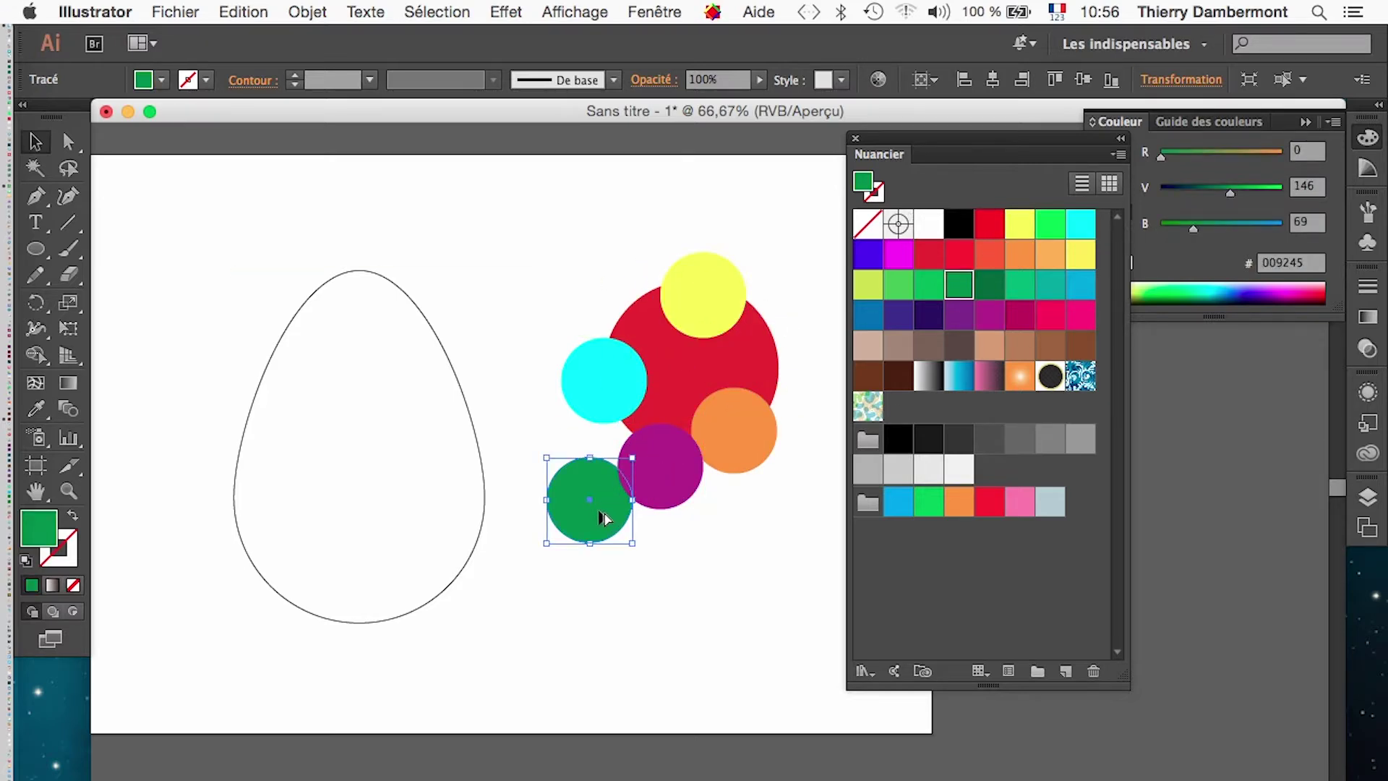
left_click_drag(609, 514, 801, 358)
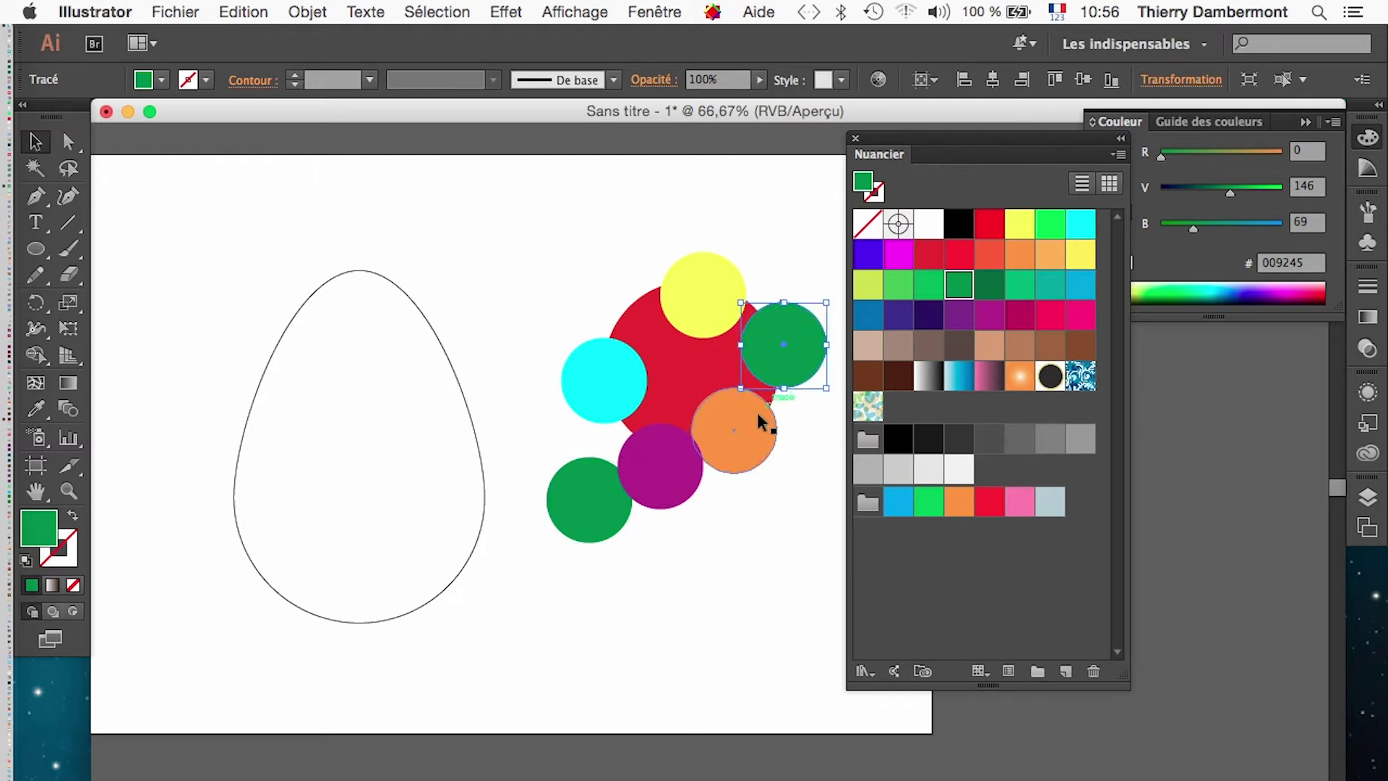
left_click_drag(671, 463, 629, 316)
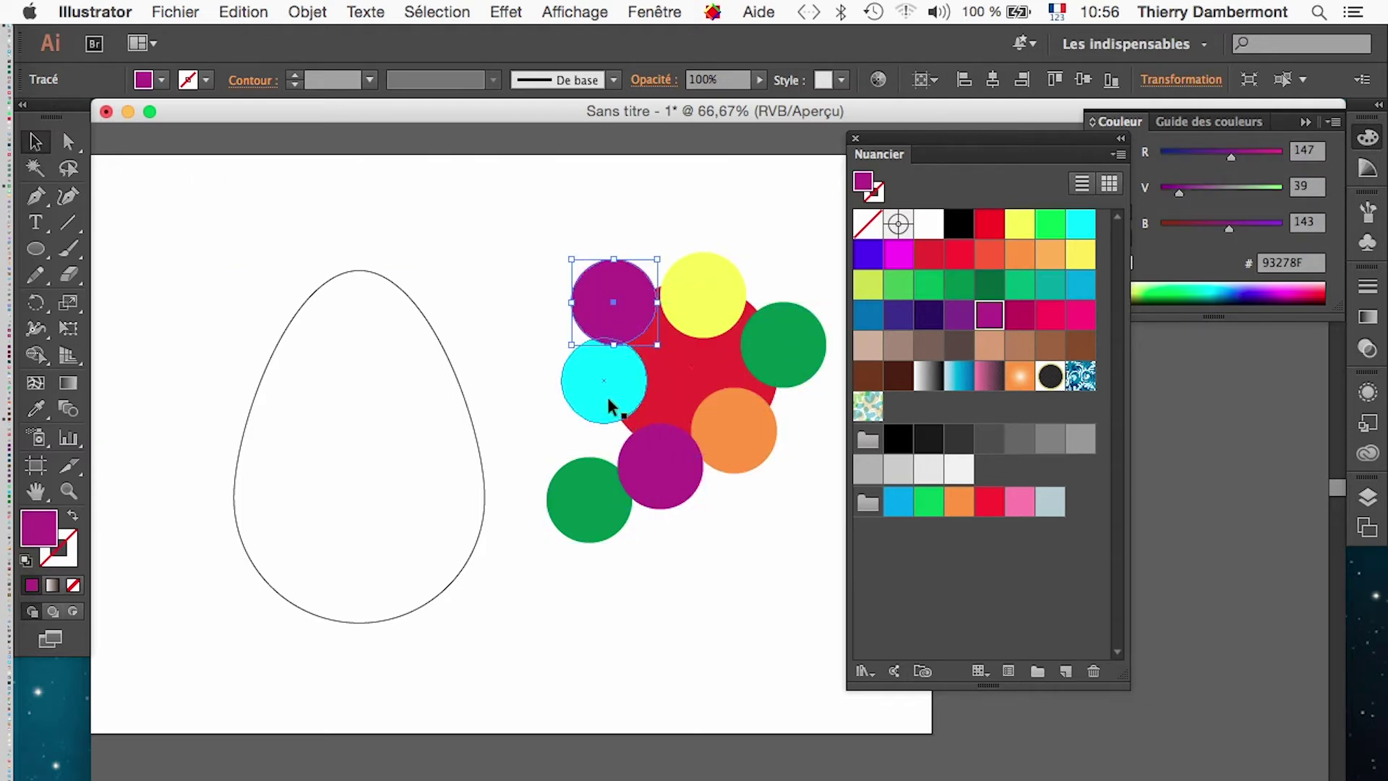
Step: Move the cyan circle inward and add two copies of the large circle, filled dark green (006837) and light orange (FBB03B)
left_click_drag(604, 408, 560, 497)
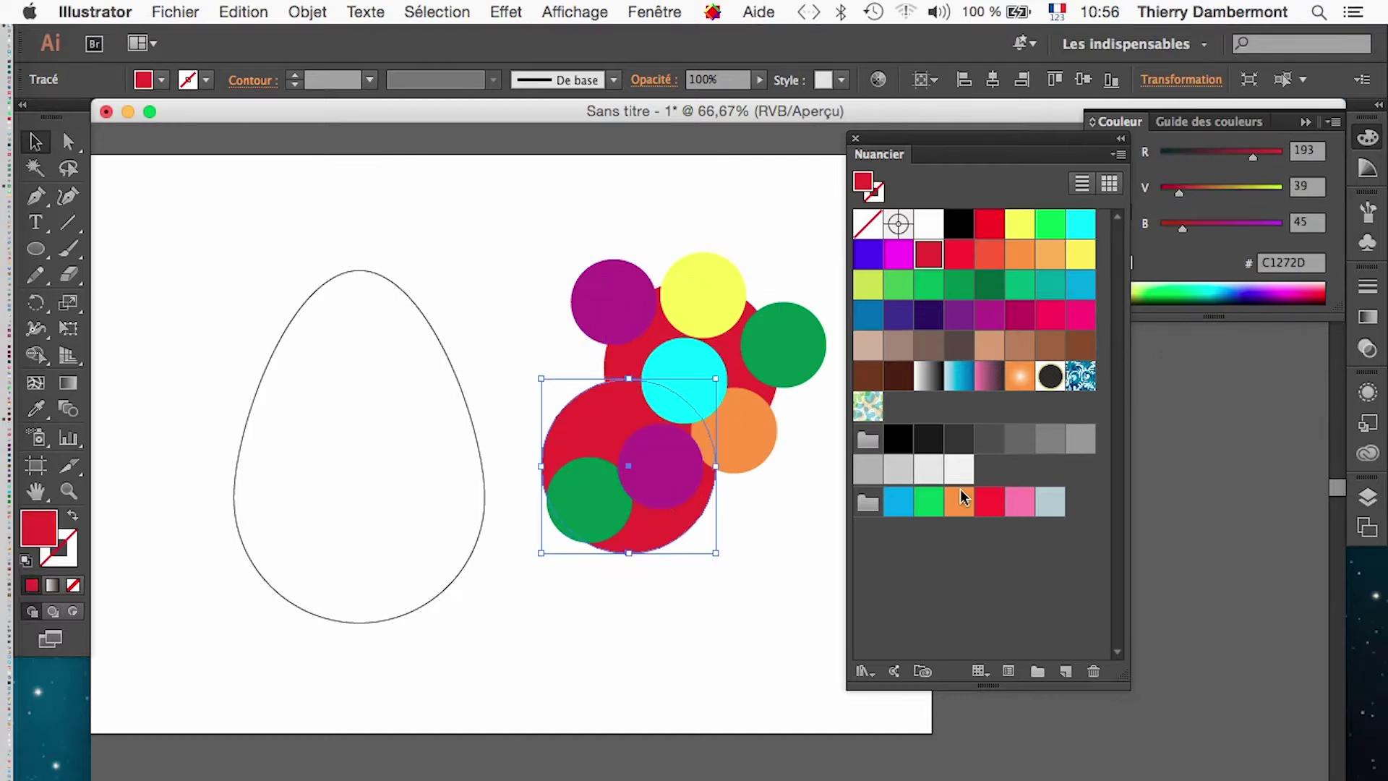
left_click(988, 289)
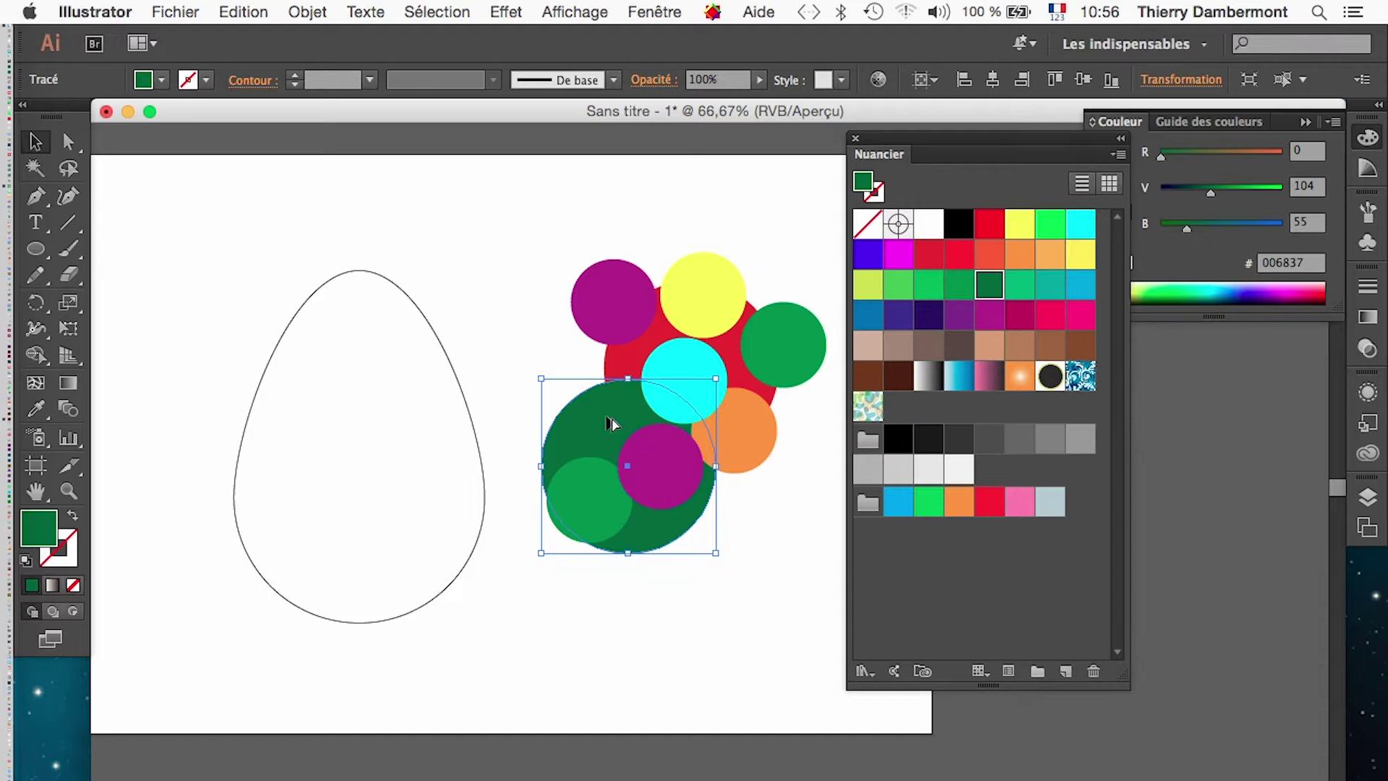
left_click_drag(611, 424, 586, 279)
left_click(1049, 253)
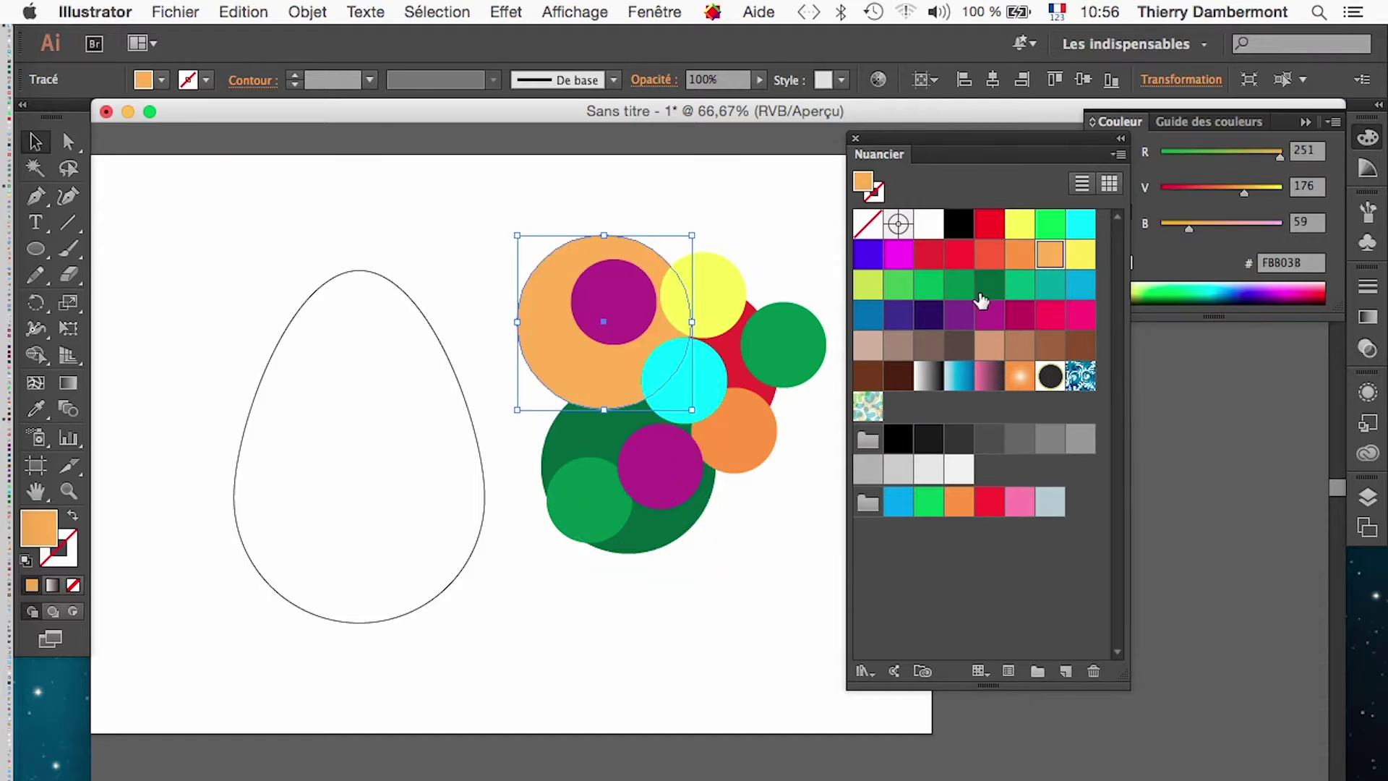
Step: Add two more large circles on the cluster's right side, the upper filled dark blue (1B1464) and the lower grey-brown (998675)
left_click_drag(601, 382, 802, 314)
left_click(1075, 228)
left_click(928, 327)
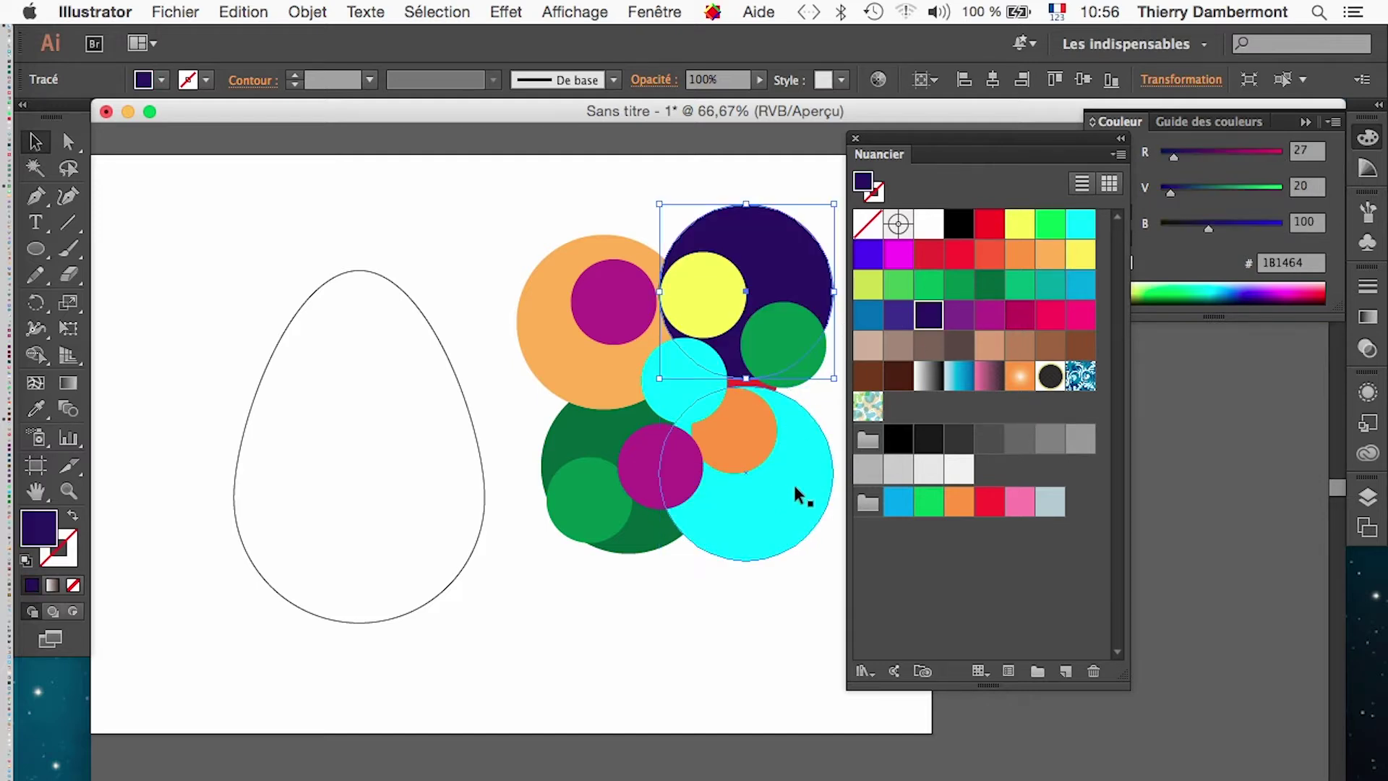
left_click(792, 483)
left_click(989, 286)
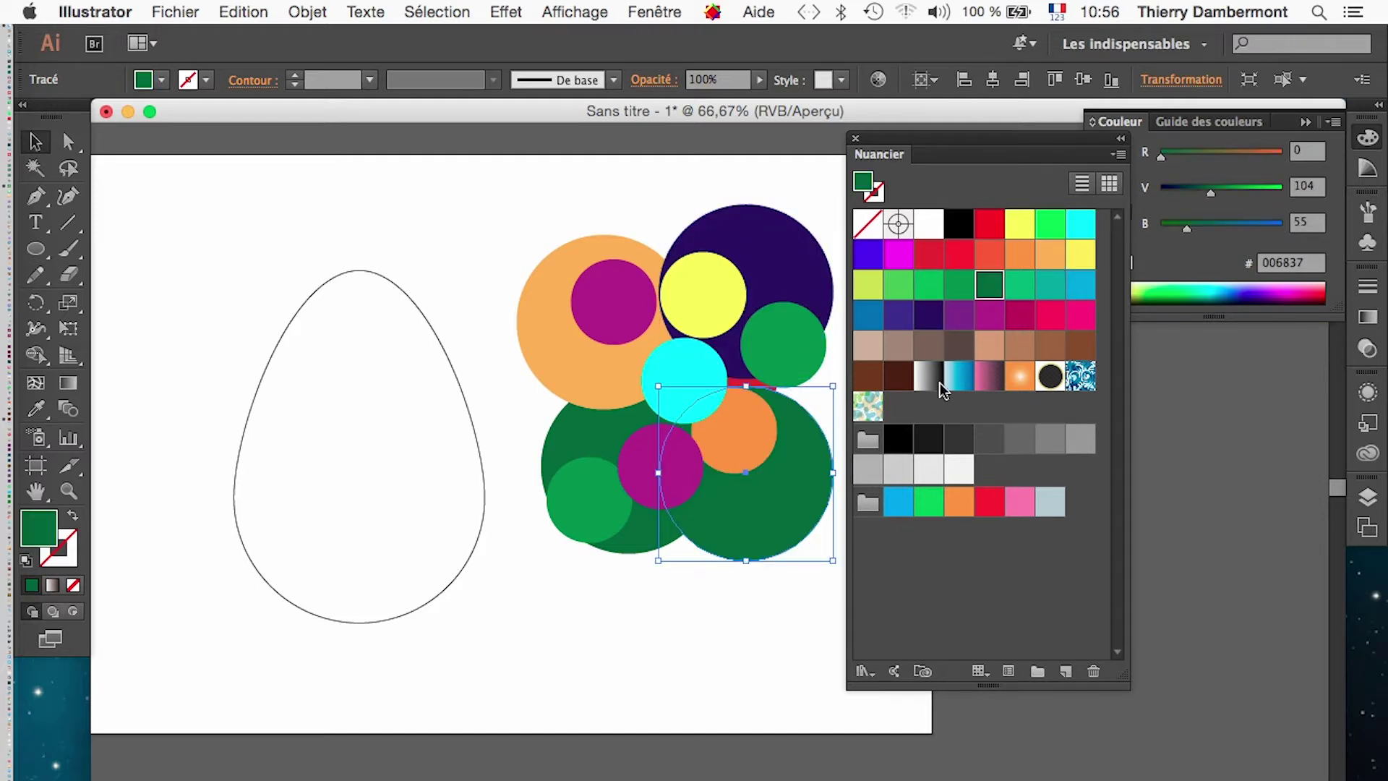
left_click(990, 346)
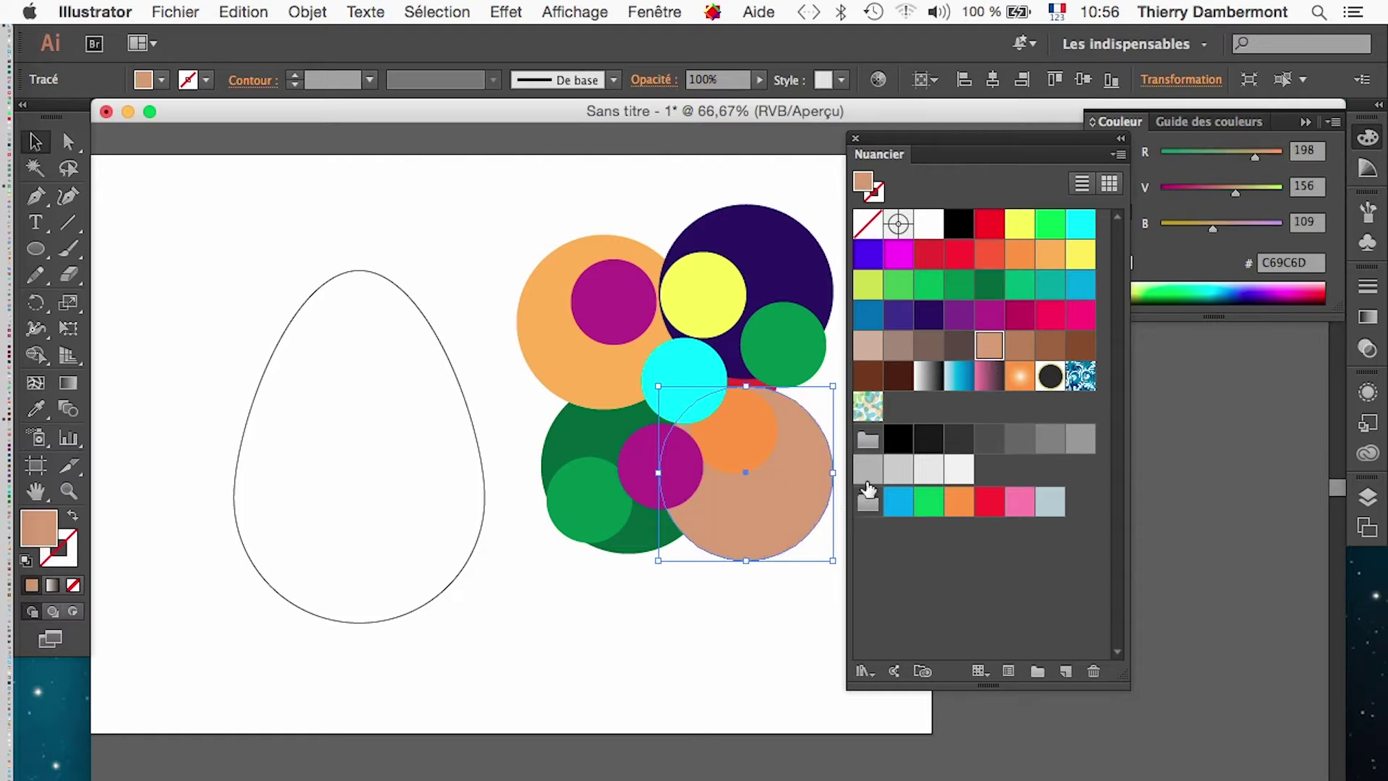
left_click(893, 350)
left_click(787, 595)
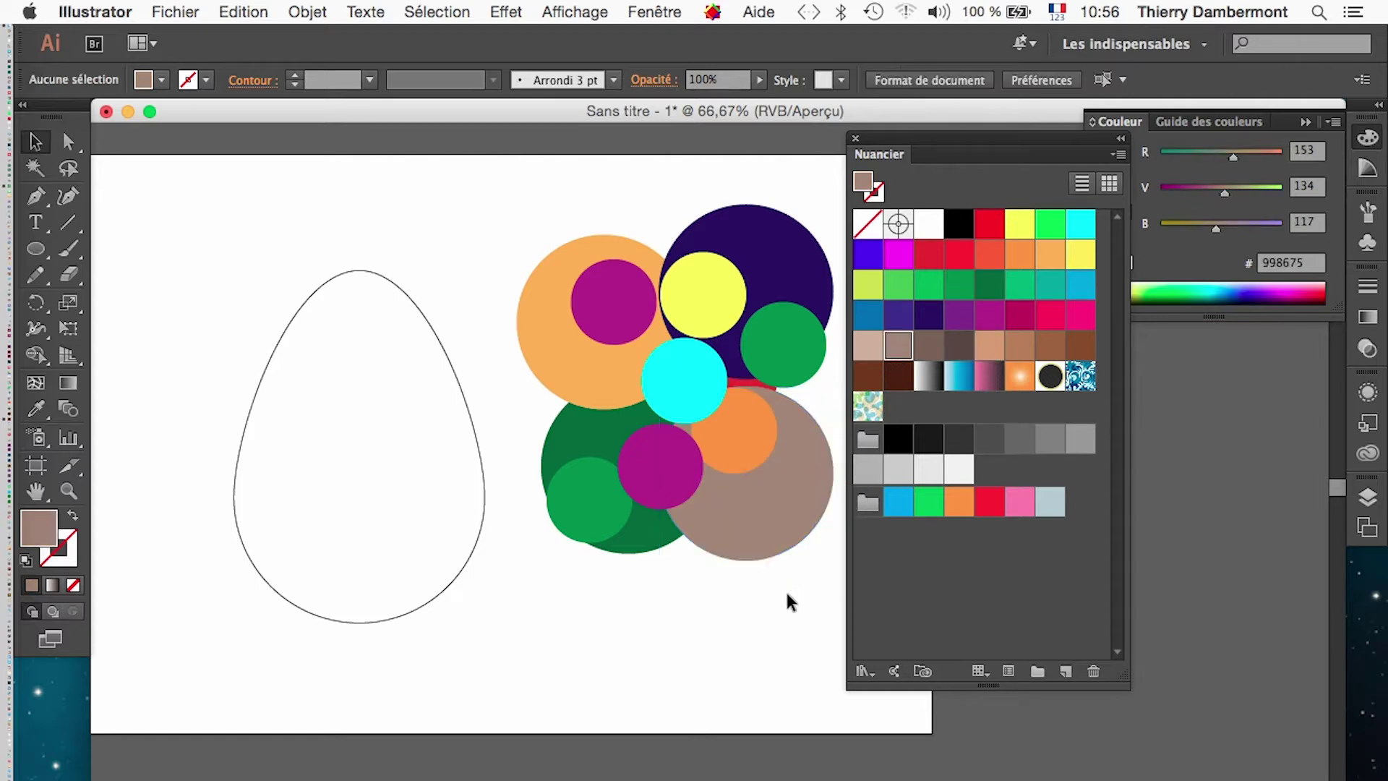
left_click_drag(526, 190, 802, 635)
left_click(524, 575)
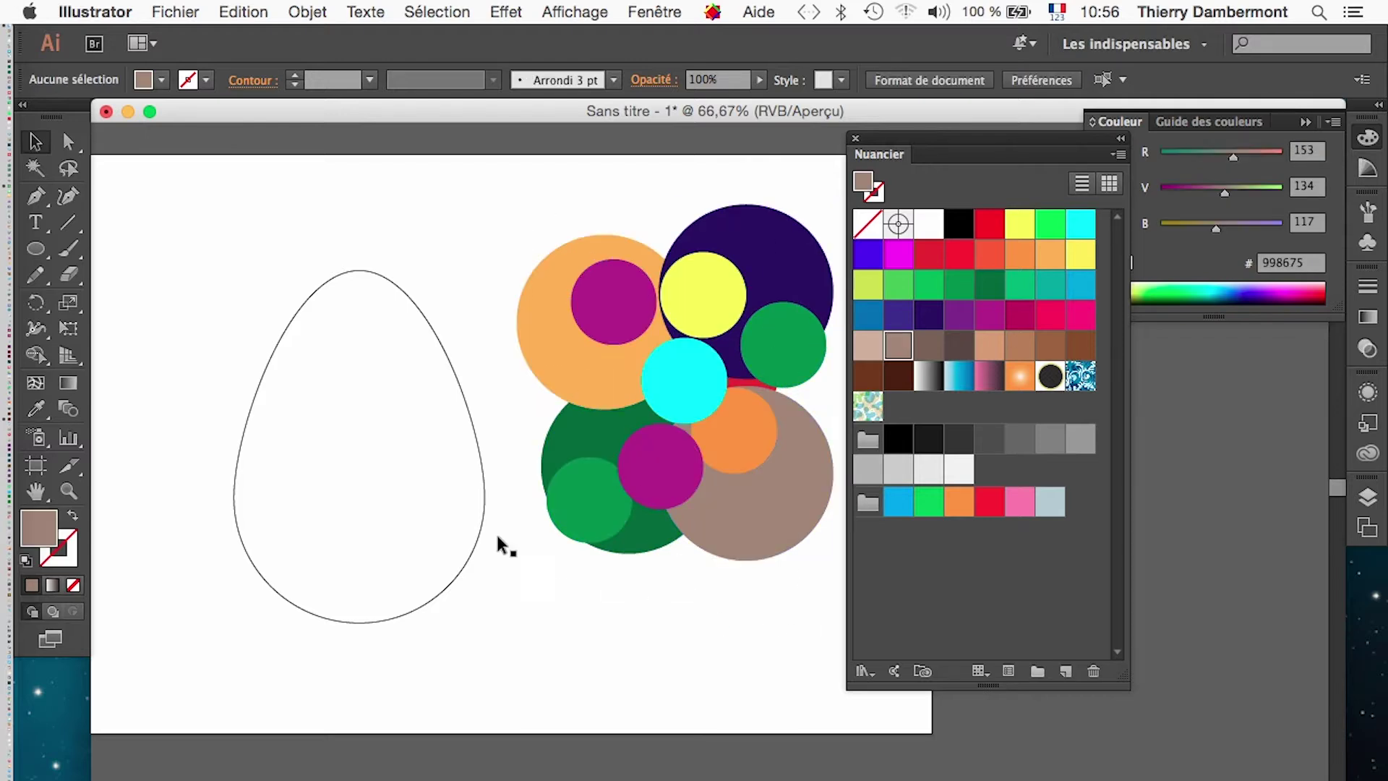
Step: Bring the egg to the front and move it over the middle of the coloured circles
left_click(473, 431)
left_click(328, 11)
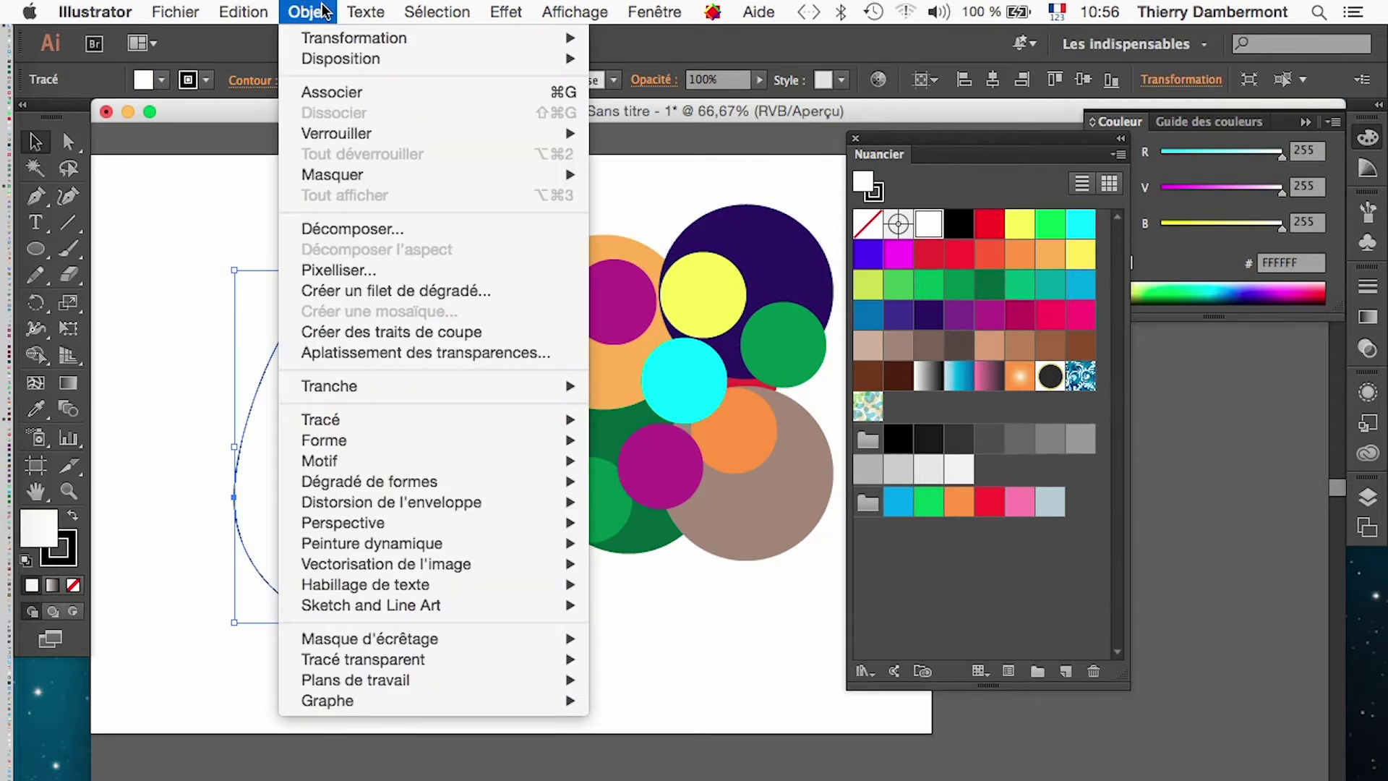
mouse_move(497, 61)
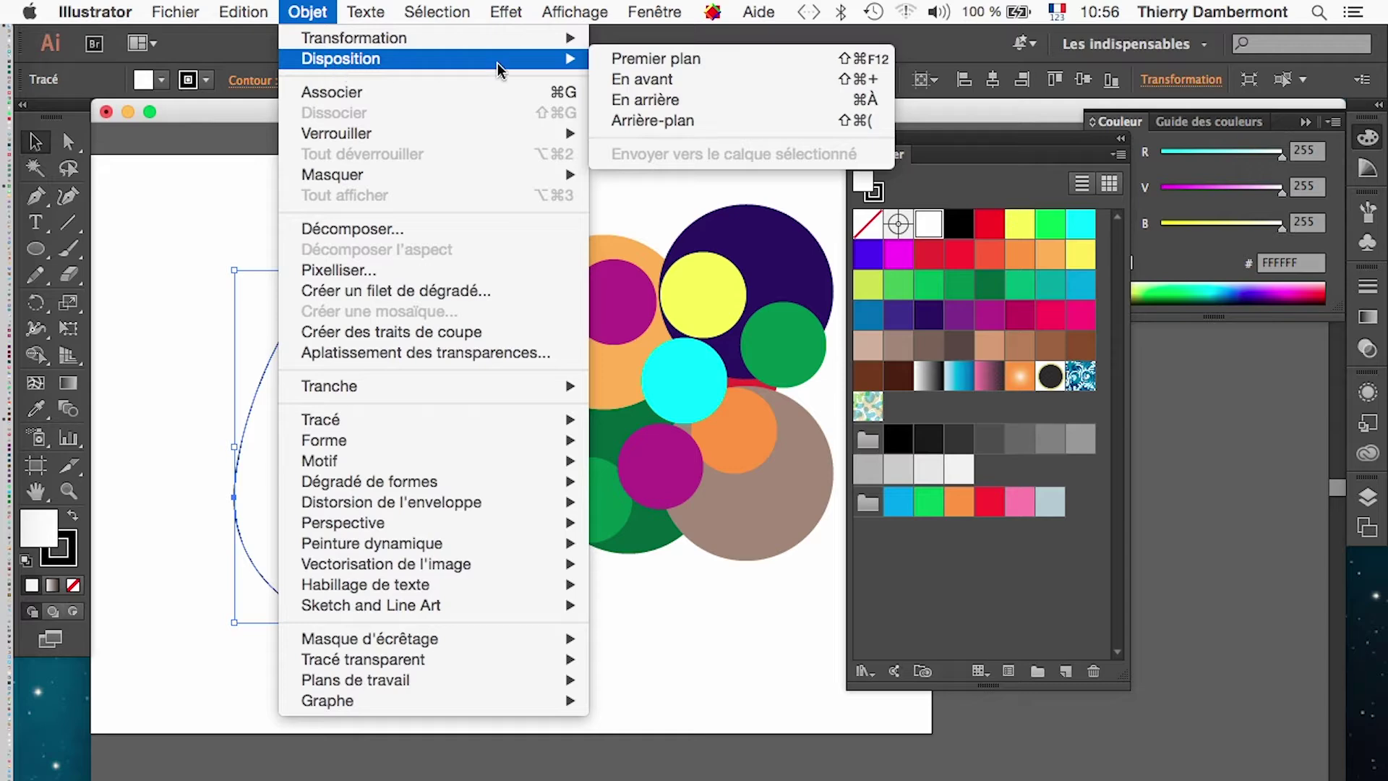
left_click(693, 59)
left_click_drag(619, 238, 410, 261)
left_click_drag(184, 291, 515, 246)
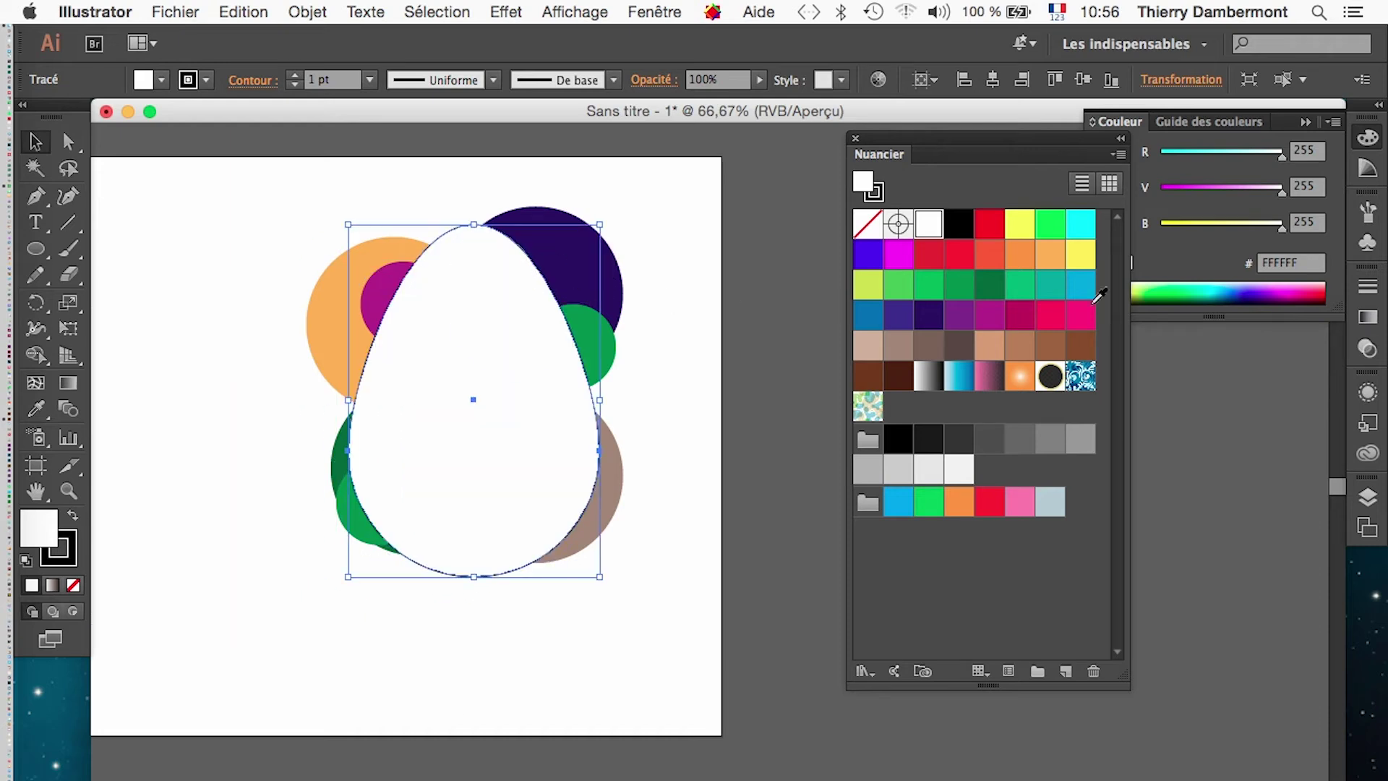
Step: Display the layer list as a floating panel beside the artboard and expand Calque 1 to list its paths
left_click(1368, 496)
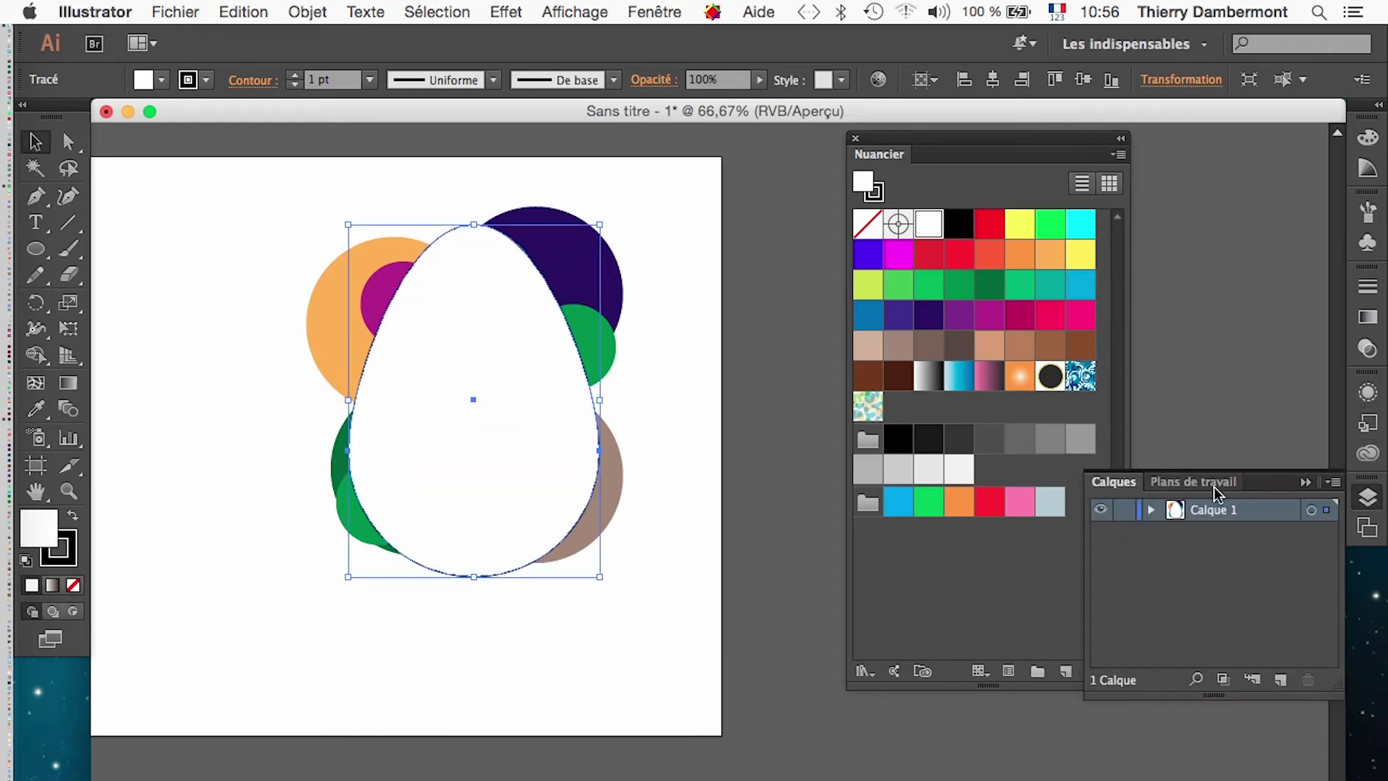
left_click_drag(1125, 494, 695, 206)
left_click(729, 224)
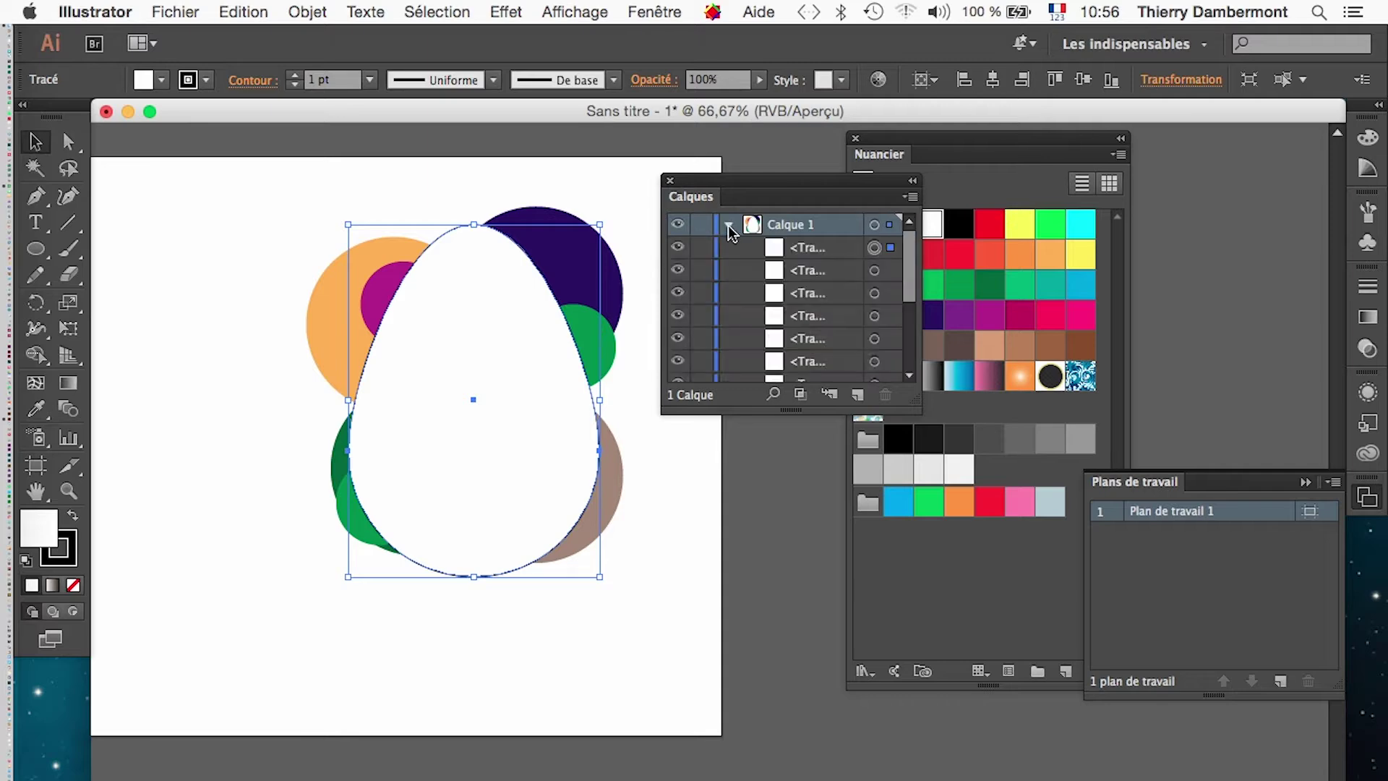
Step: Set the layer list's row size to 60 pixels and enlarge the list so the path thumbnails are readable
left_click(911, 197)
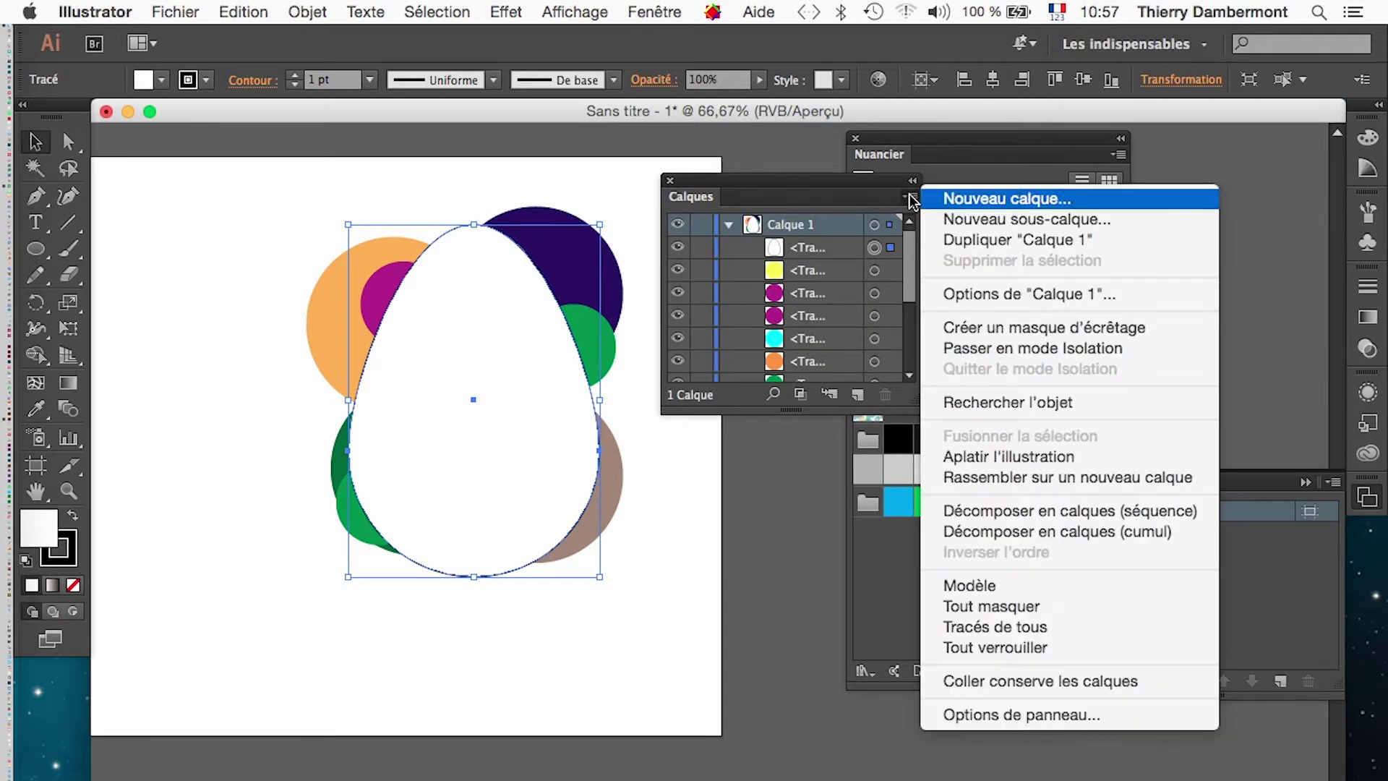
left_click(1129, 714)
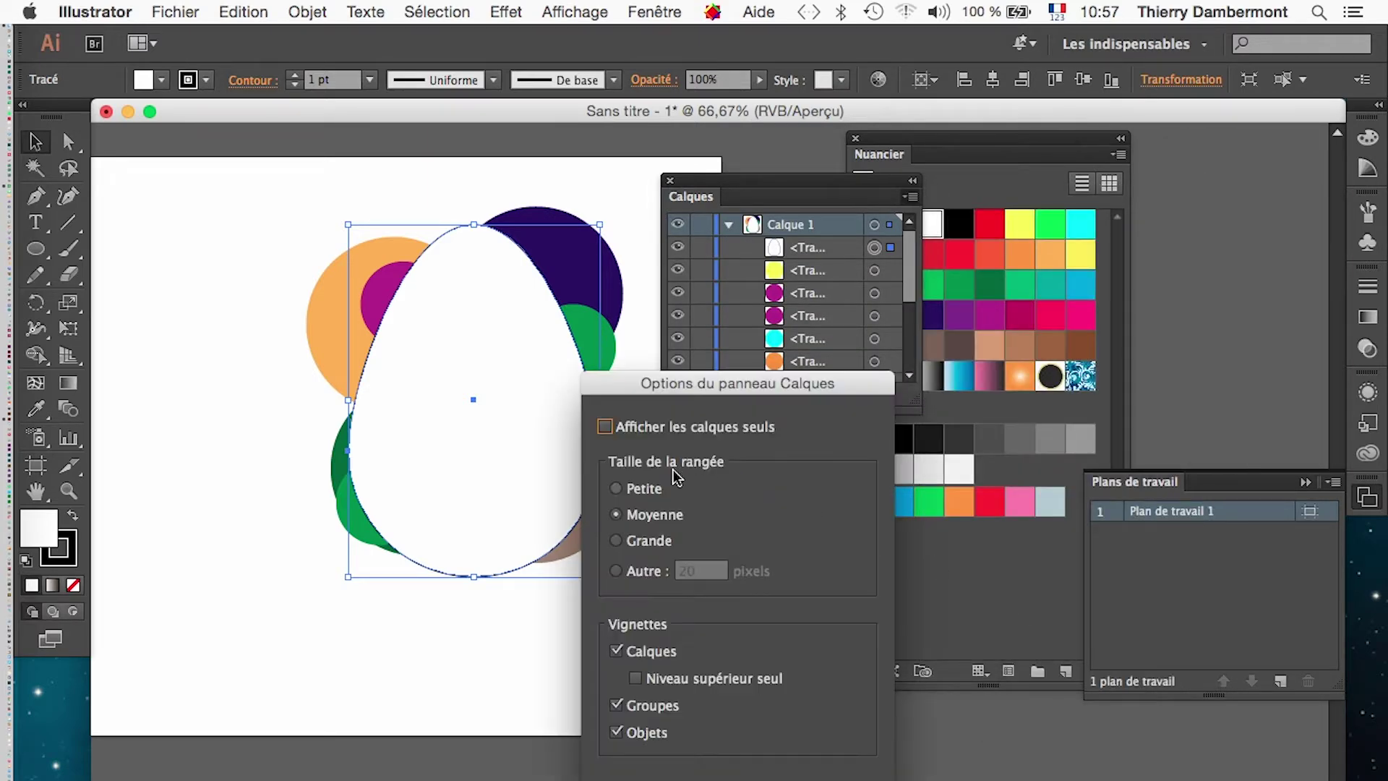
left_click(658, 573)
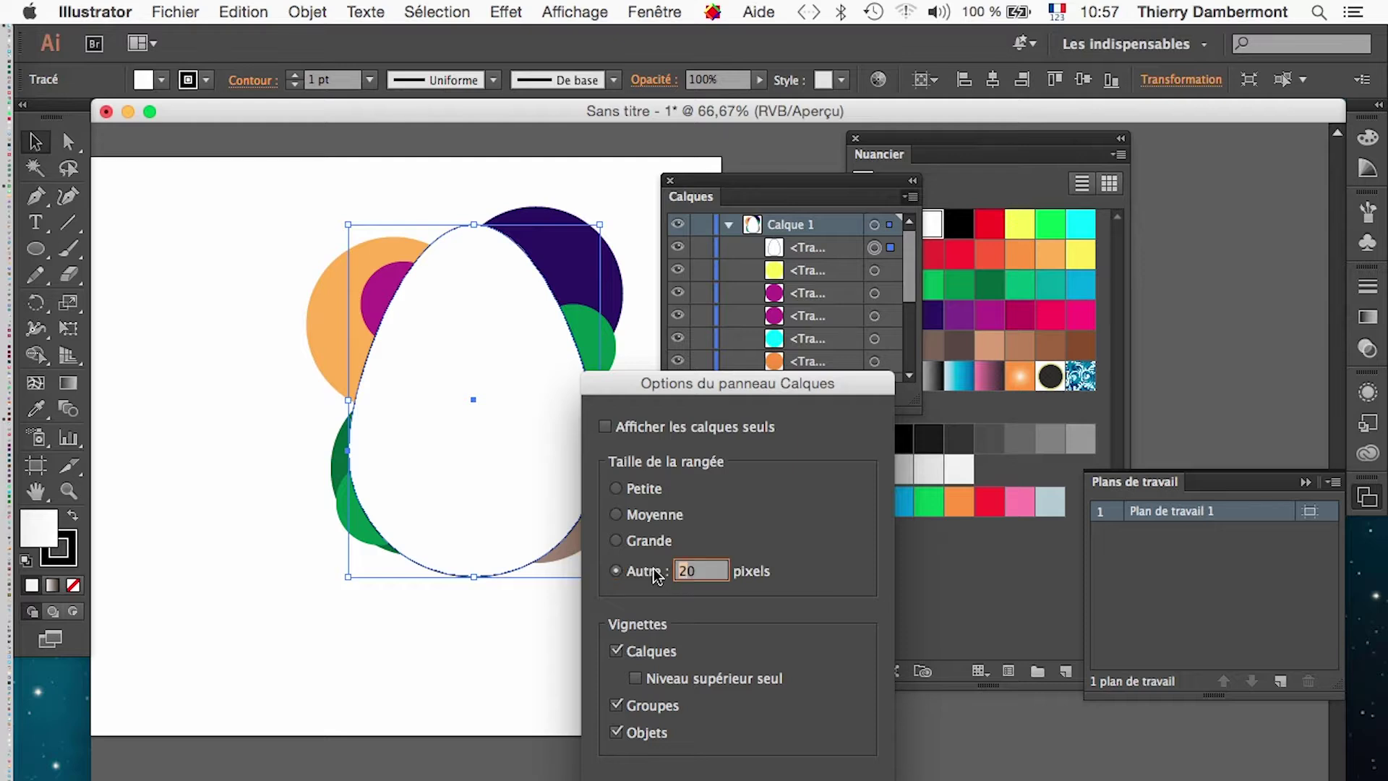
type("60")
key("Return")
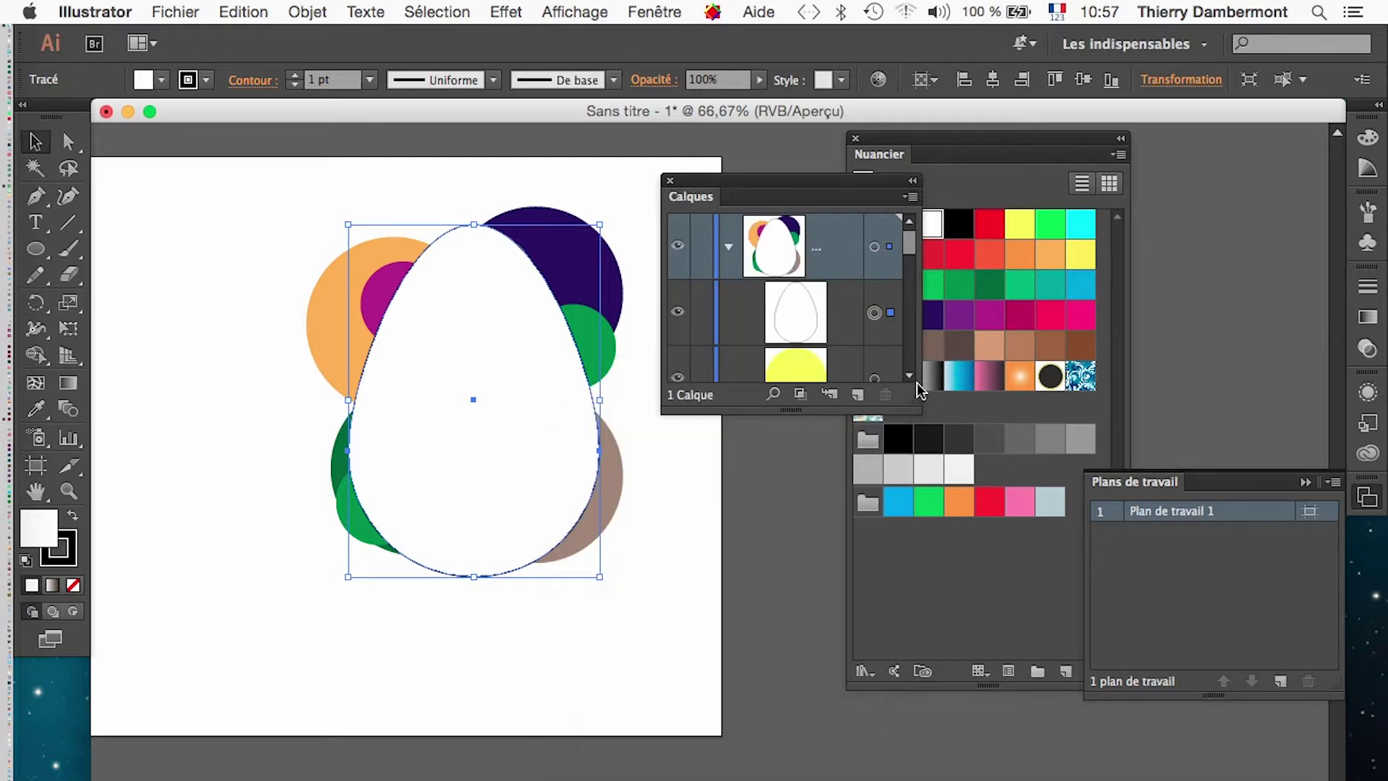
left_click_drag(911, 398, 1190, 780)
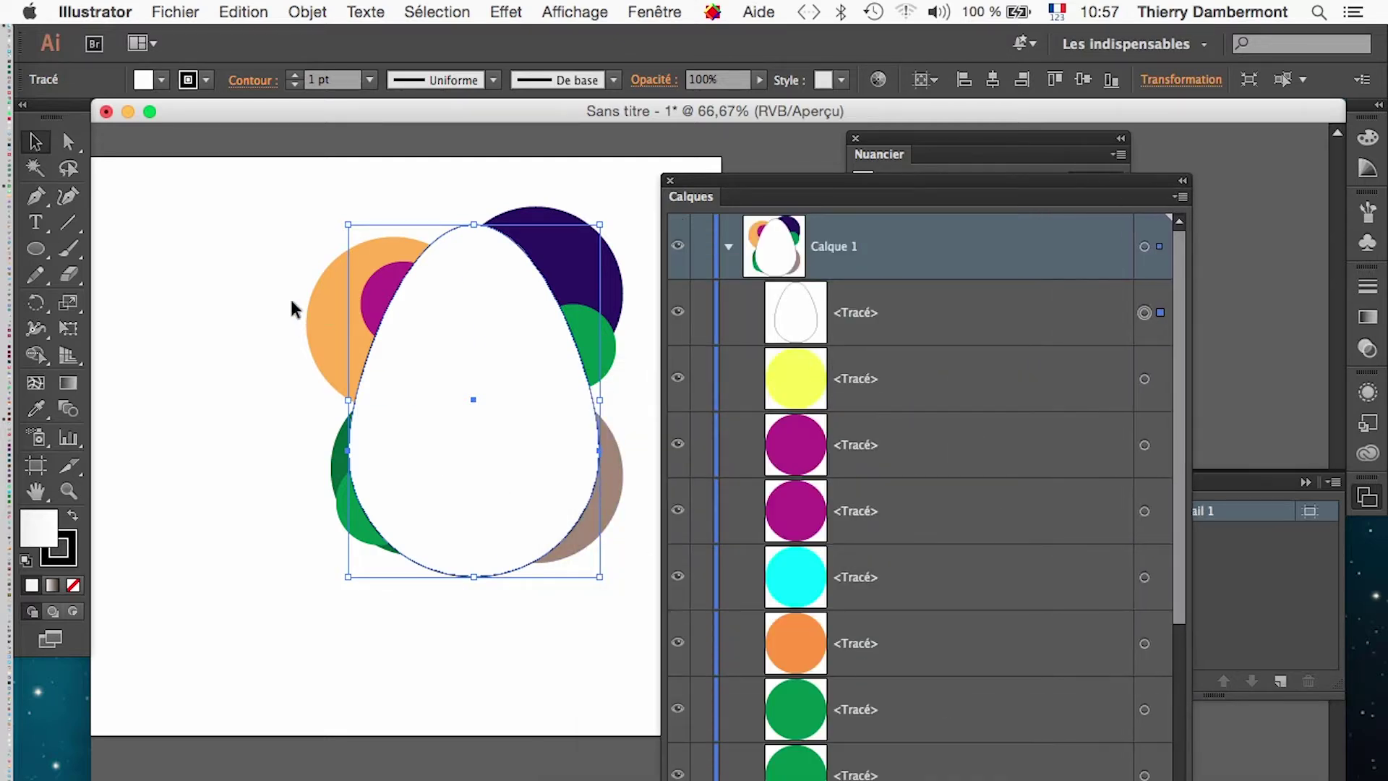
Step: Select the egg and all the coloured circles, create a clipping mask from them, and deselect
left_click_drag(242, 219, 632, 653)
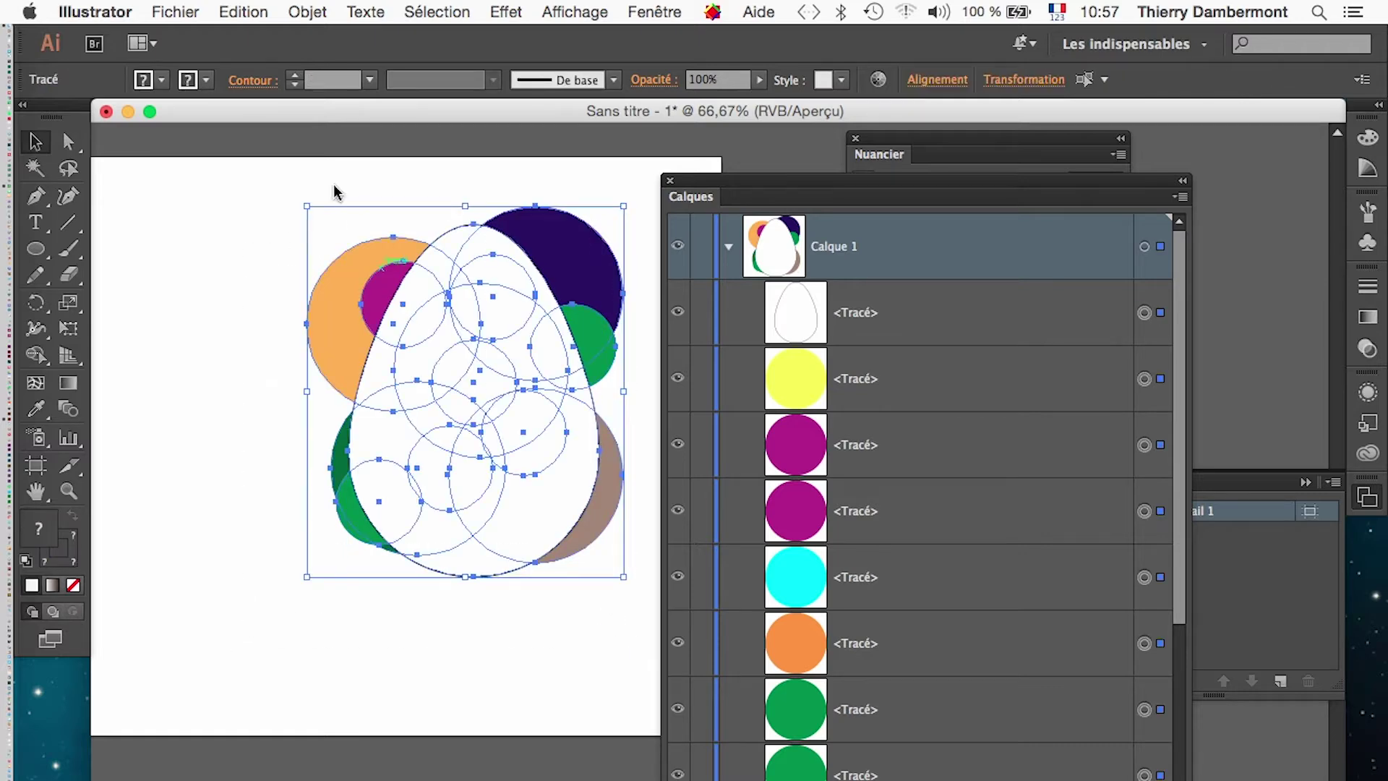
left_click(307, 12)
mouse_move(388, 638)
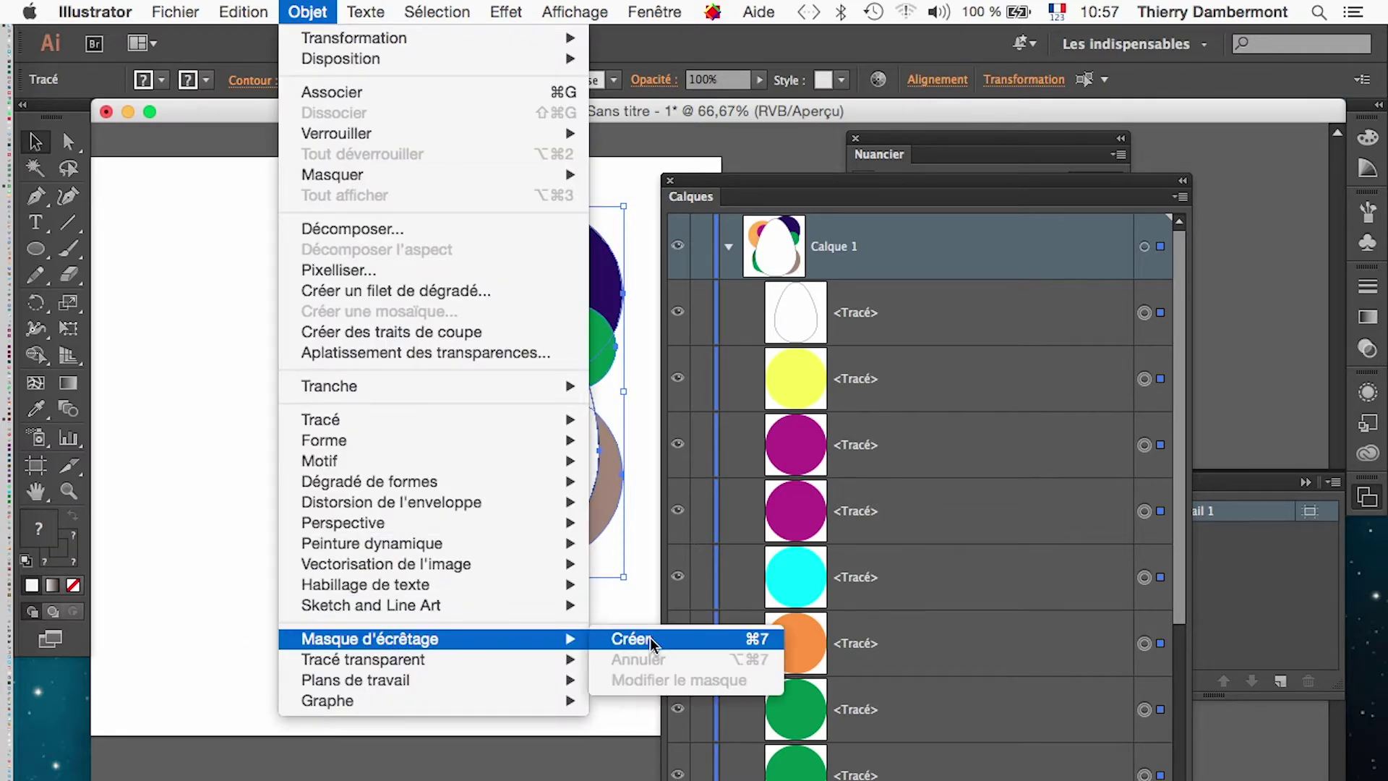
left_click(652, 639)
left_click(565, 644)
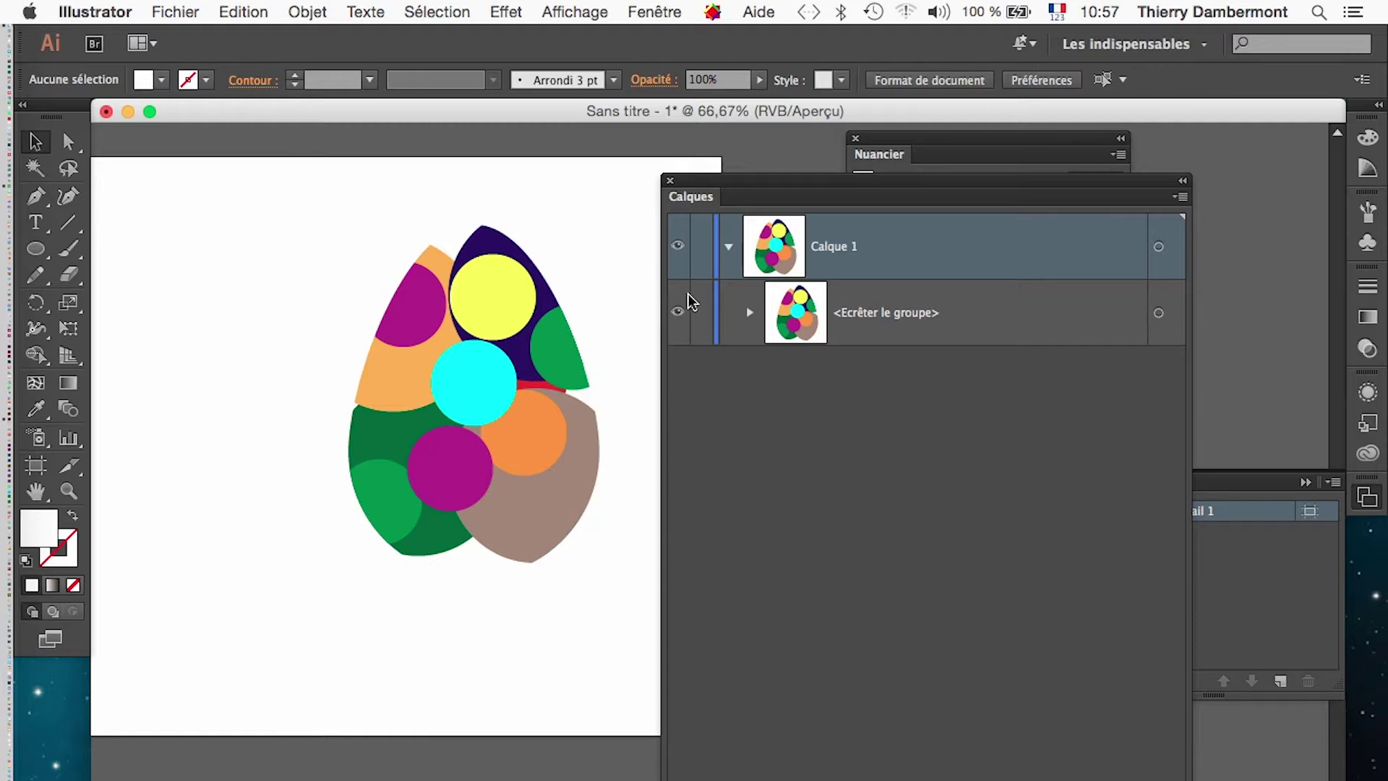
Step: Edit the contents of the clipped egg group and enlarge all its circles together with Free Transform
left_click_drag(706, 190, 859, 188)
left_click(548, 484)
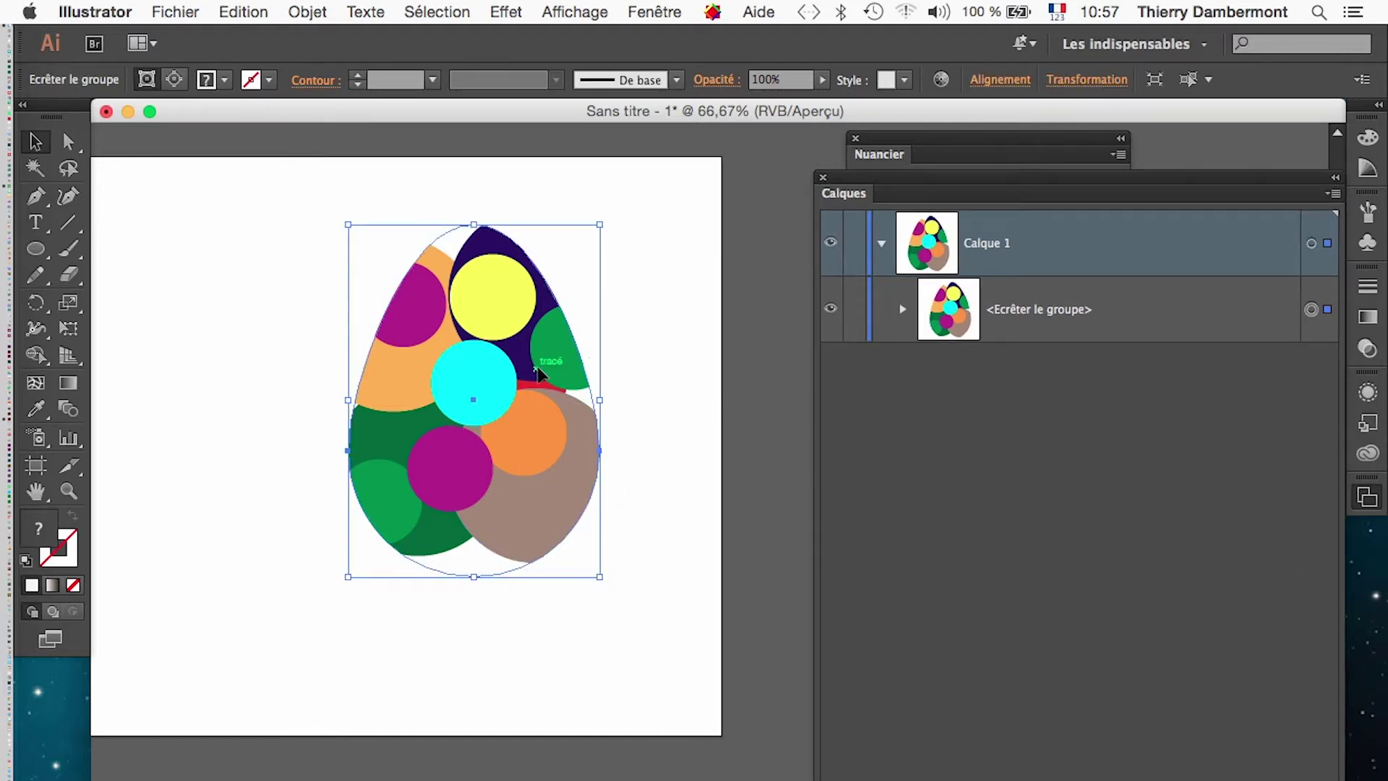
left_click(173, 80)
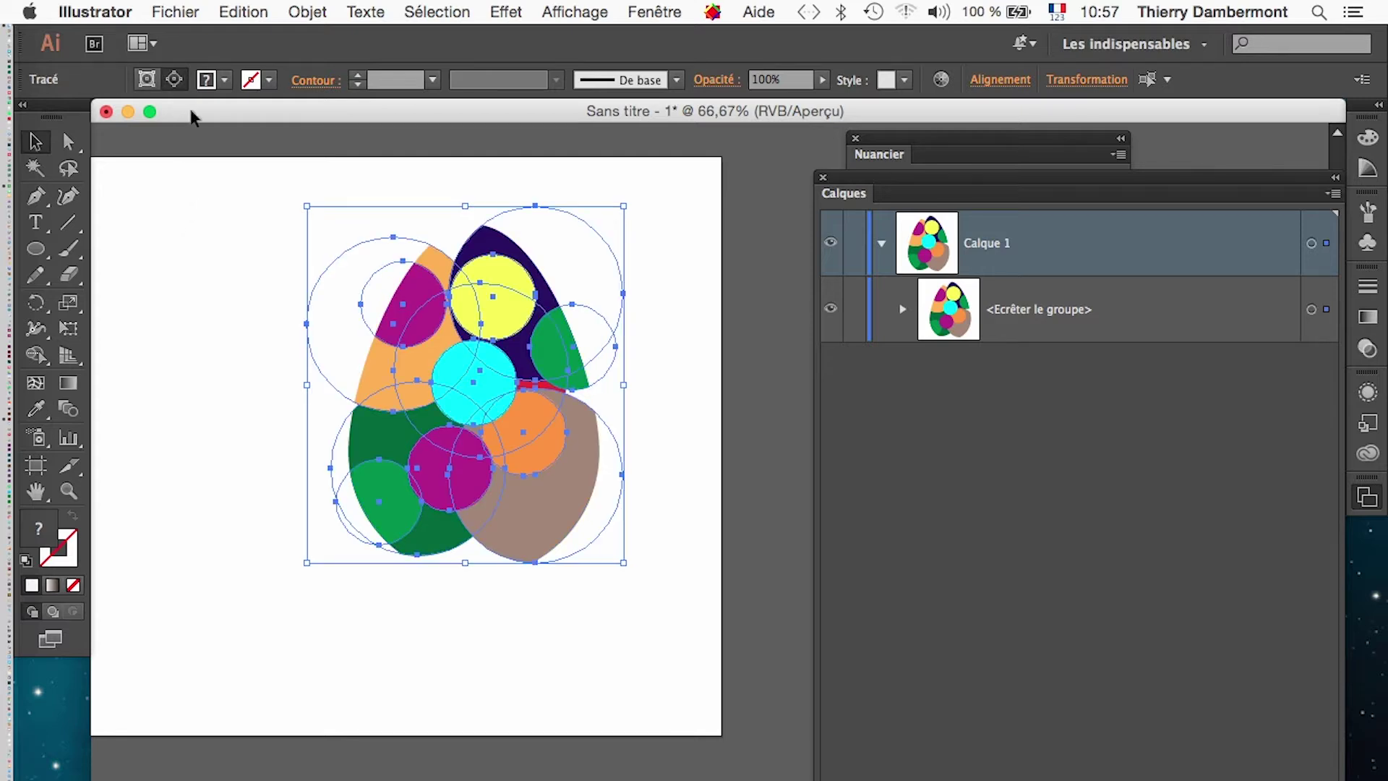
left_click(69, 328)
left_click_drag(307, 563, 246, 630)
left_click_drag(626, 208, 647, 180)
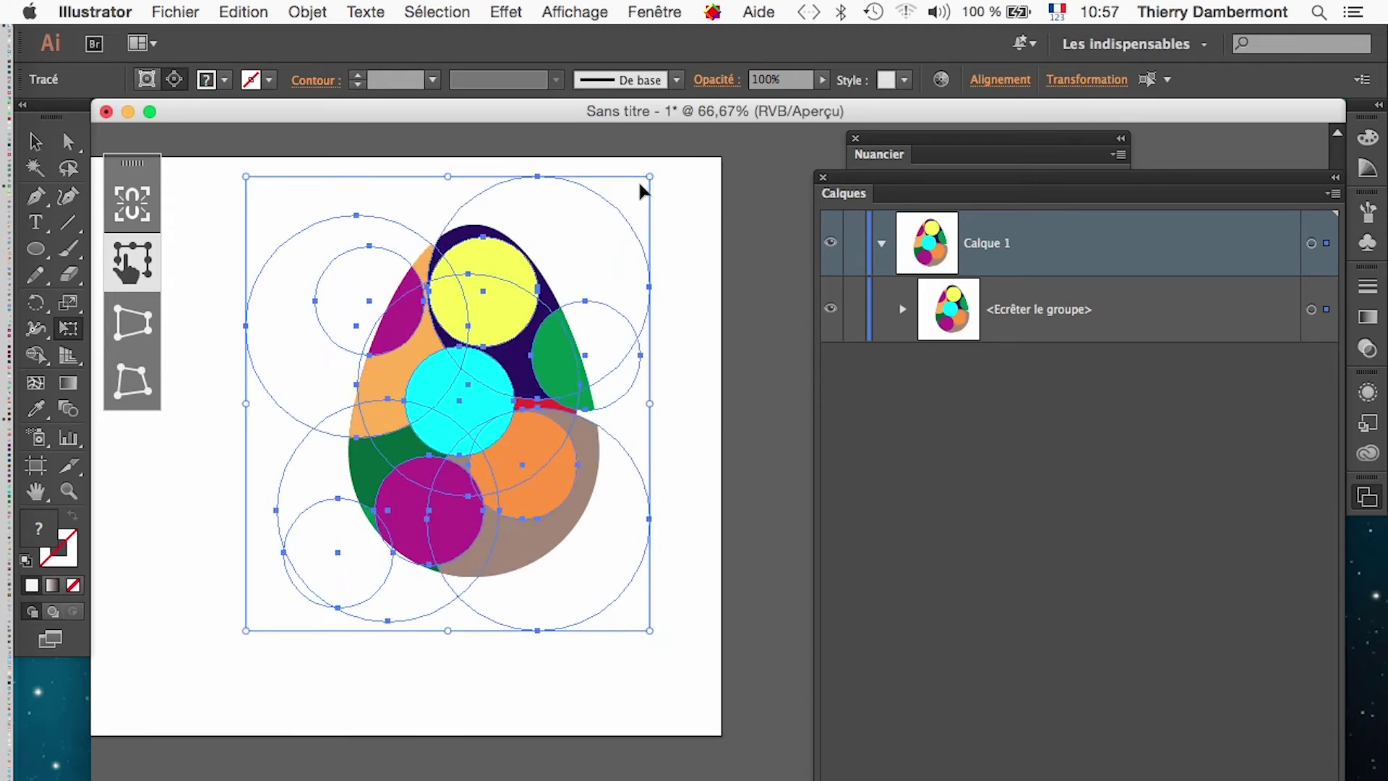
left_click(36, 141)
left_click(308, 661)
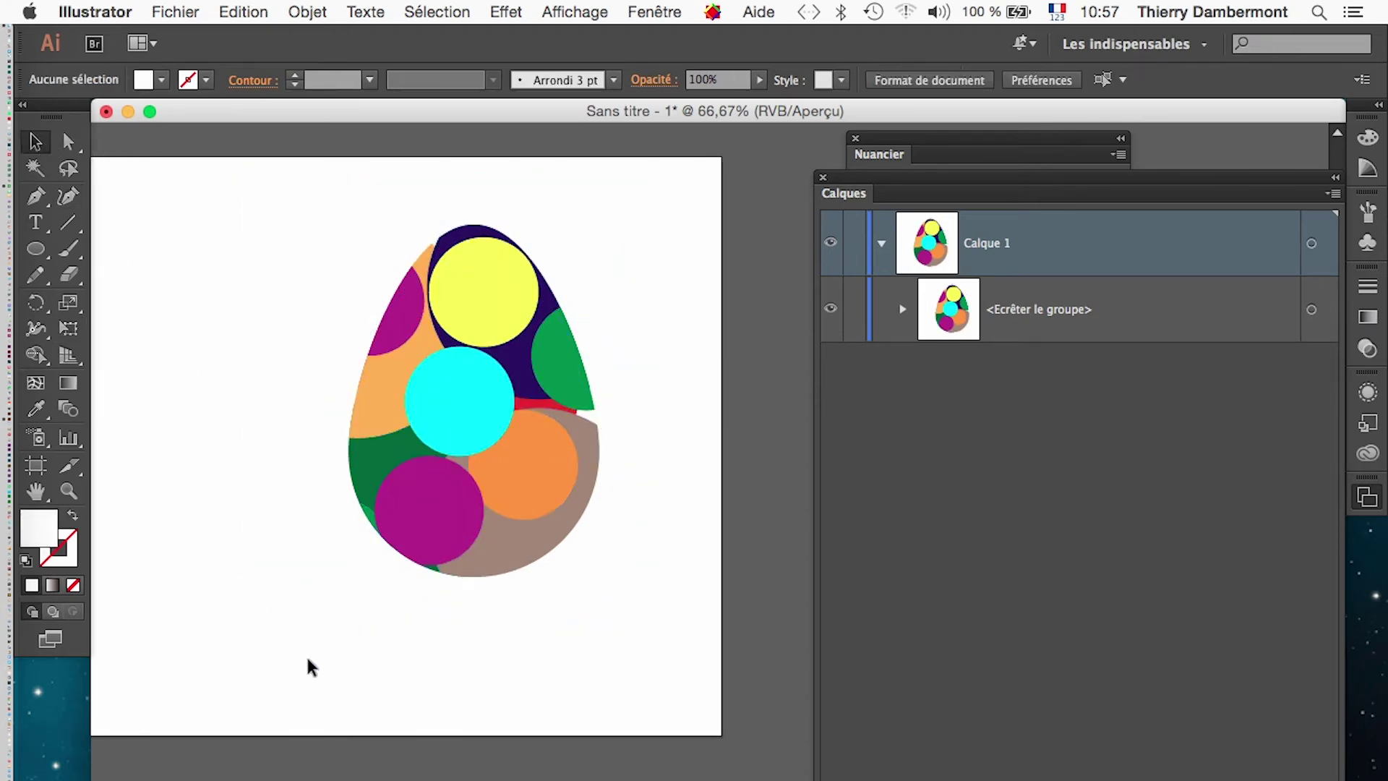
Step: Isolate the egg's clipping group for editing and highlight its yellow circle path in the layer list
left_click(588, 457)
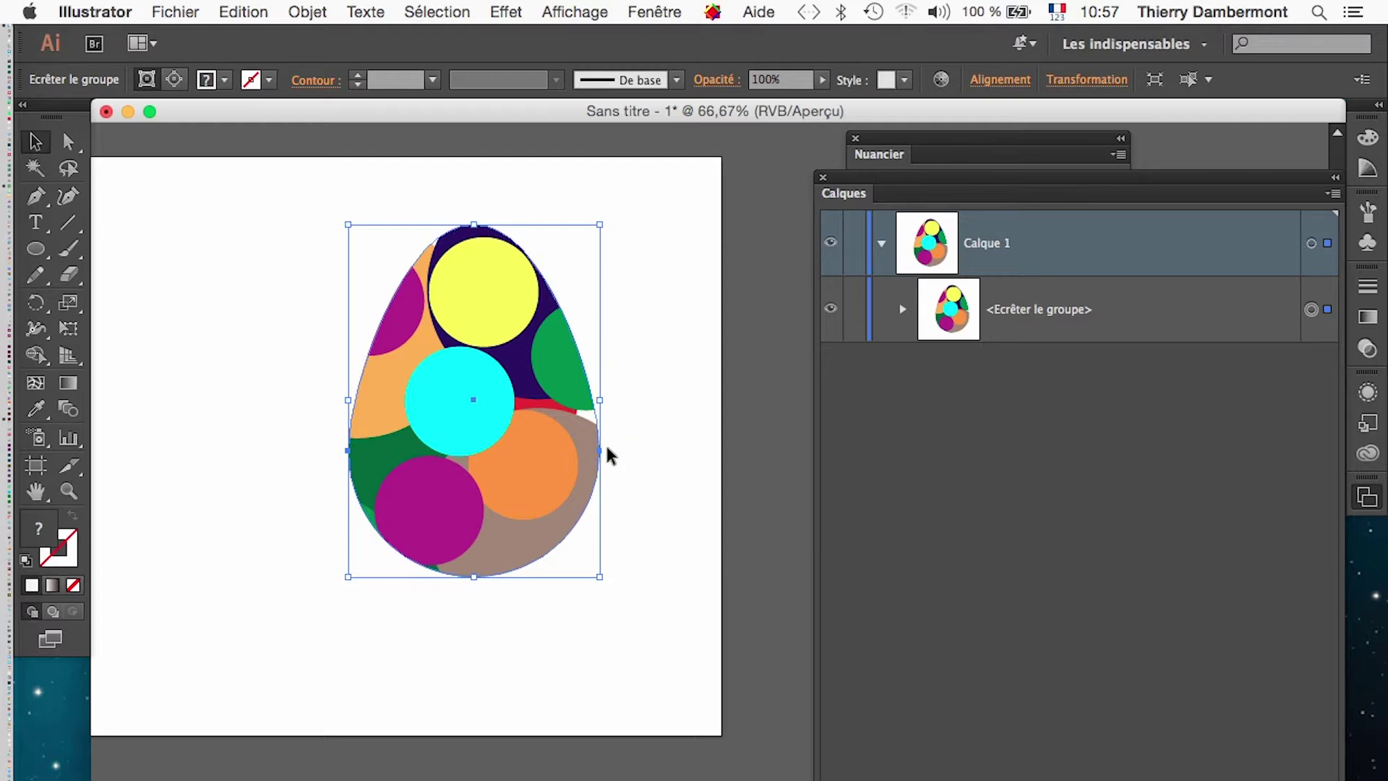
right_click(439, 414)
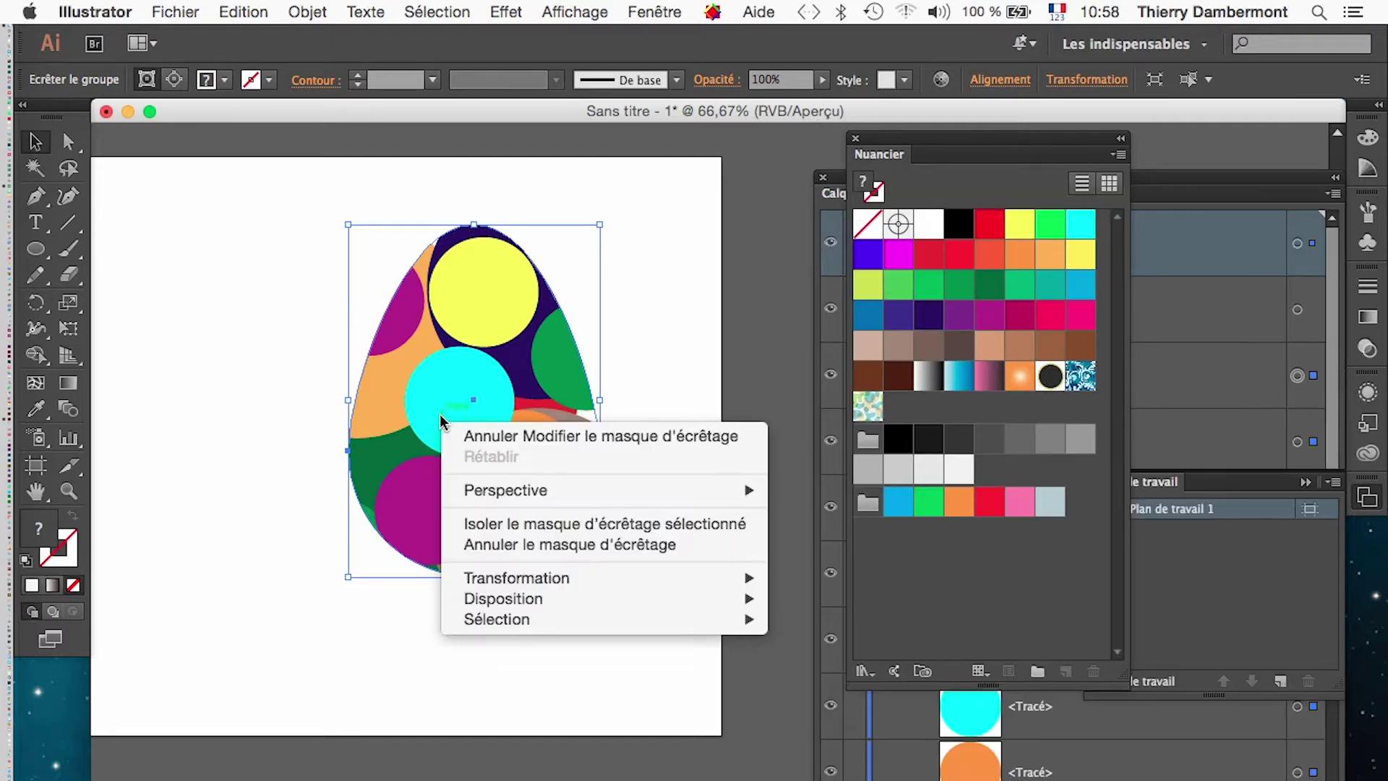
left_click(549, 524)
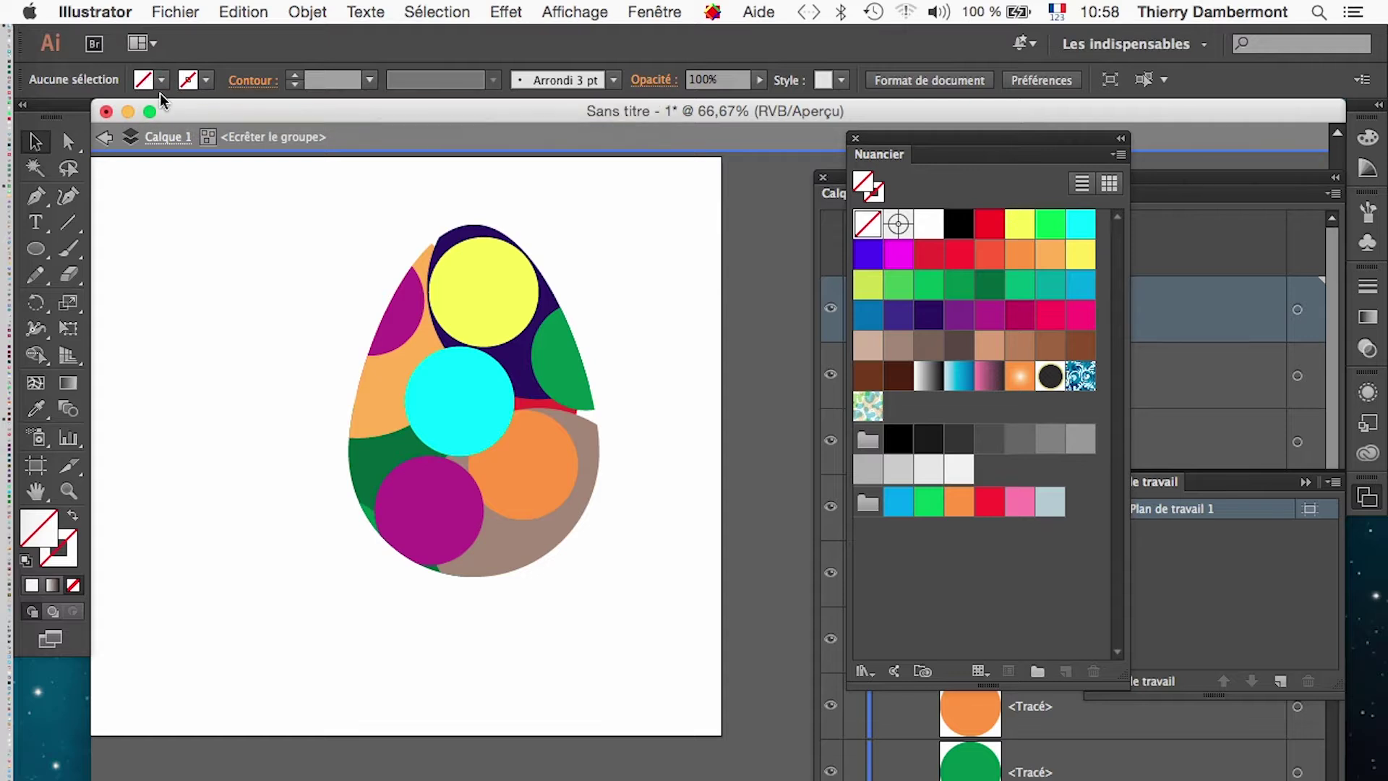
left_click(1245, 434)
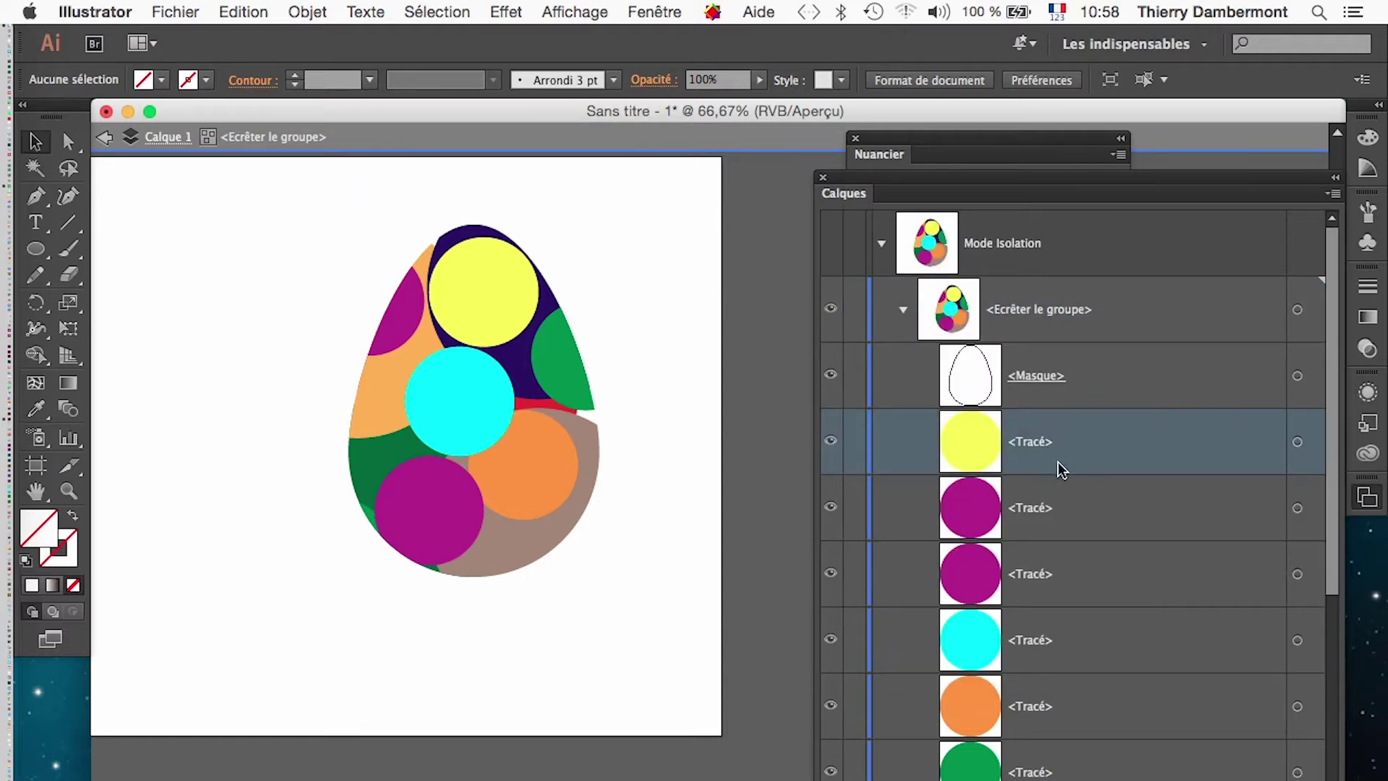
Step: Draw a circle over the egg's left side inside the clipping group, fill it light orange, and shift it up and outward
left_click(34, 249)
left_click_drag(514, 338, 587, 448)
key("super+z")
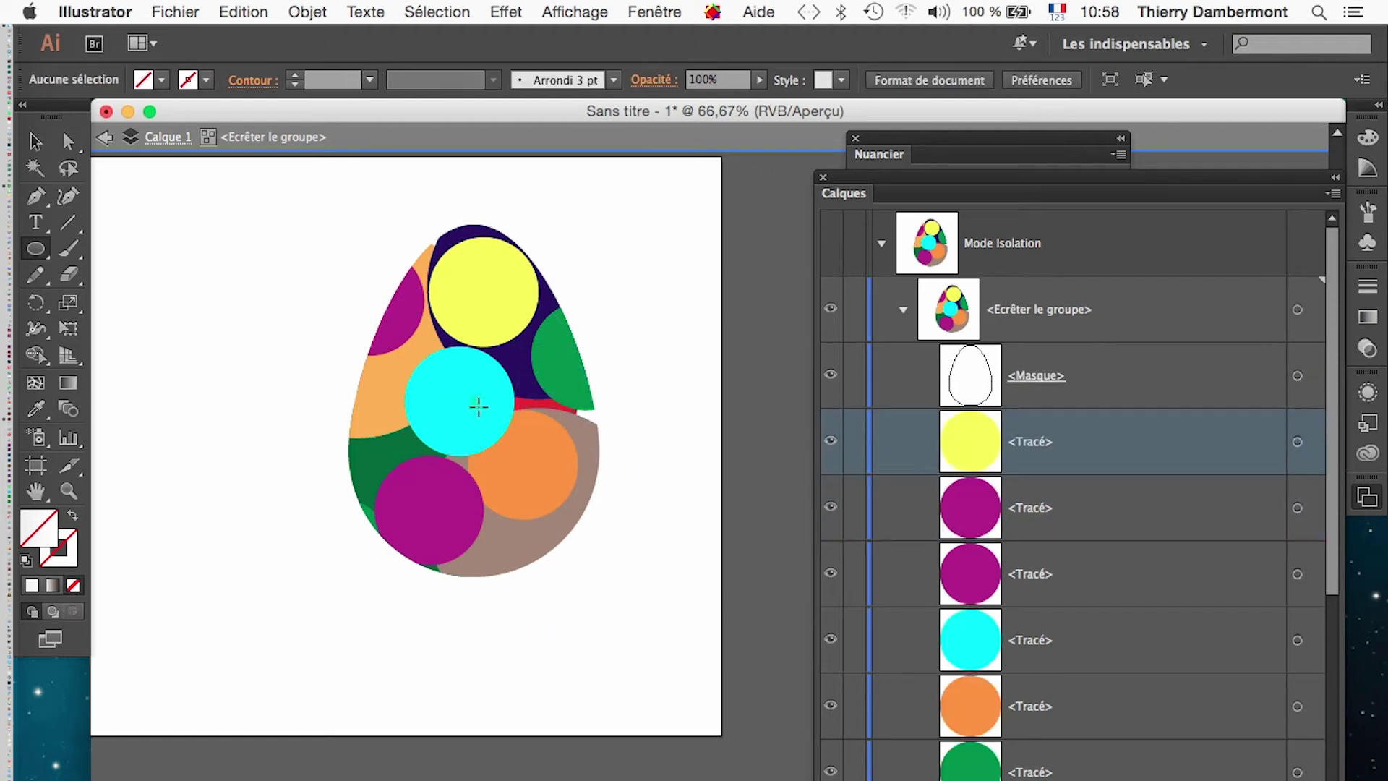
left_click_drag(348, 330, 473, 455)
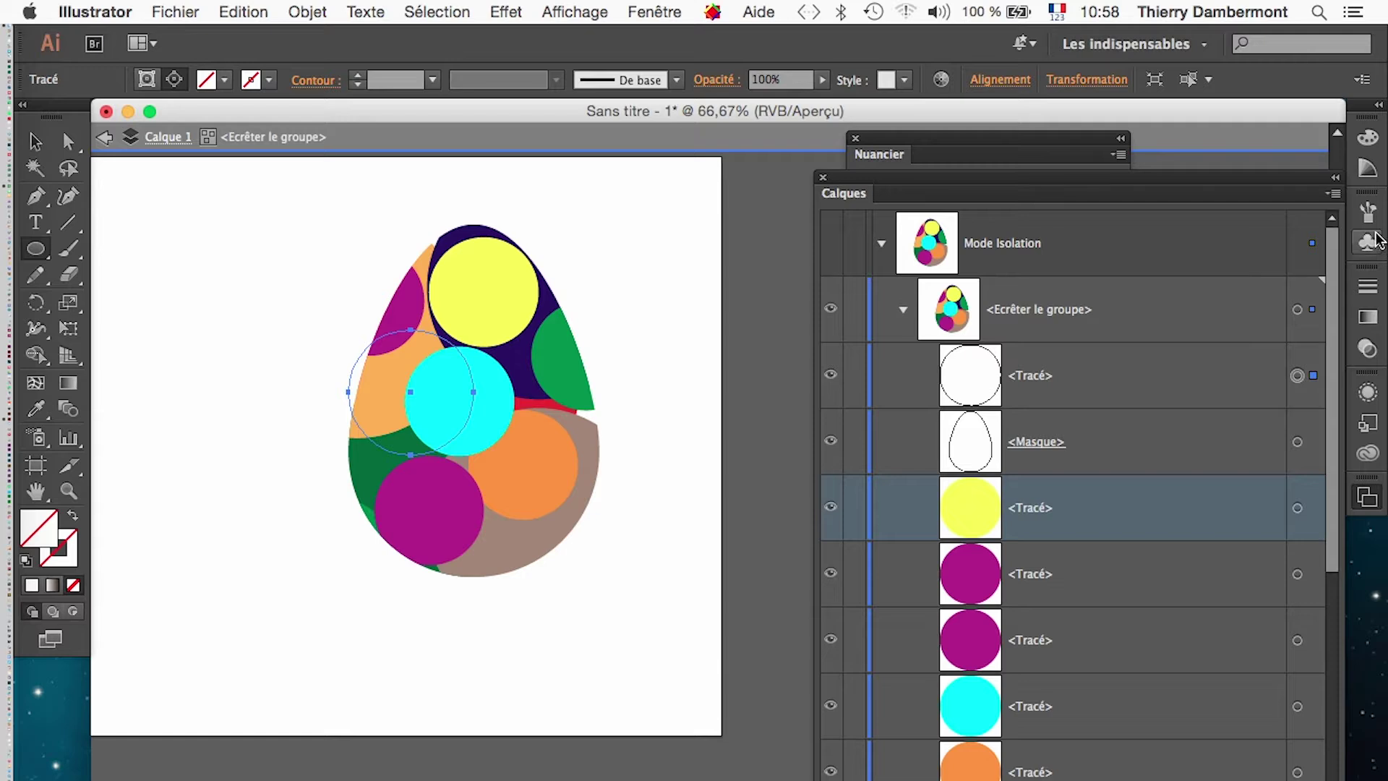
left_click_drag(1052, 181, 967, 513)
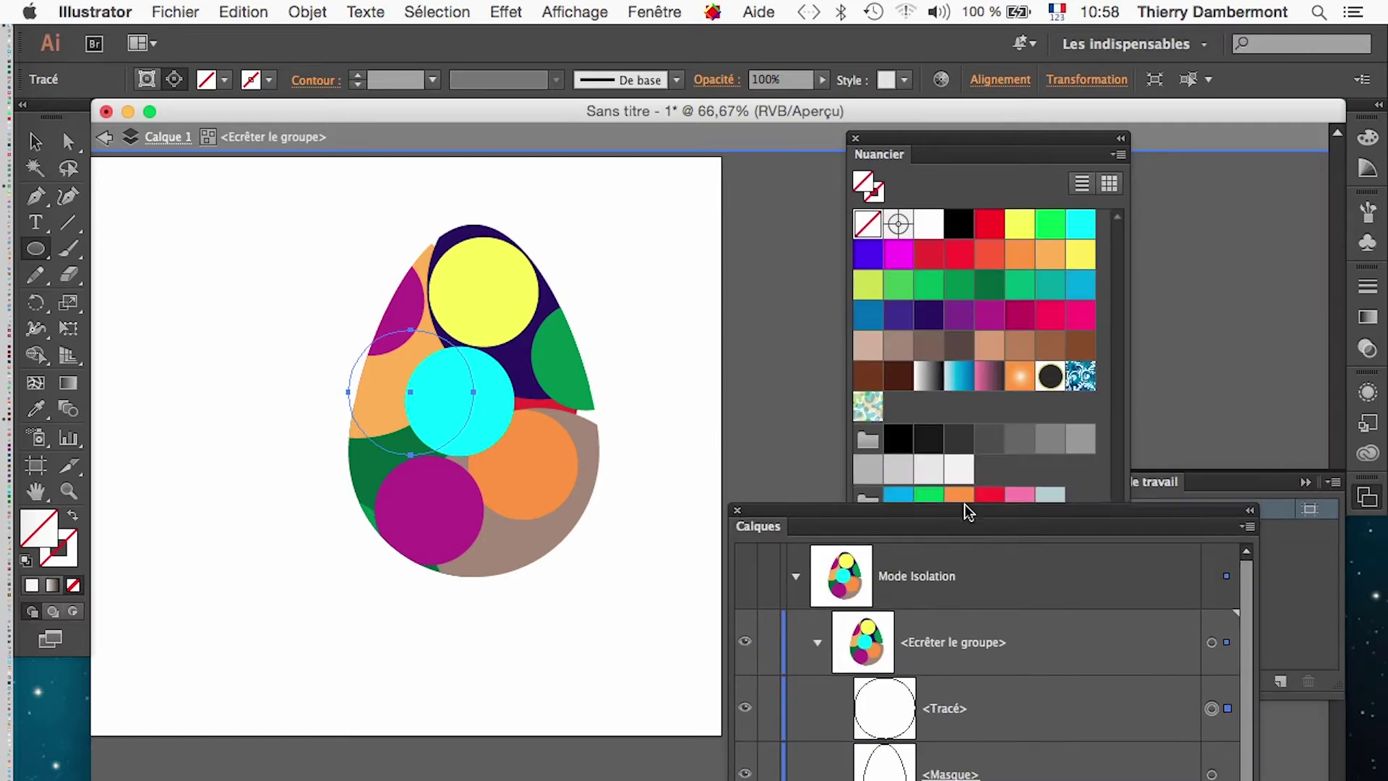
left_click(1042, 262)
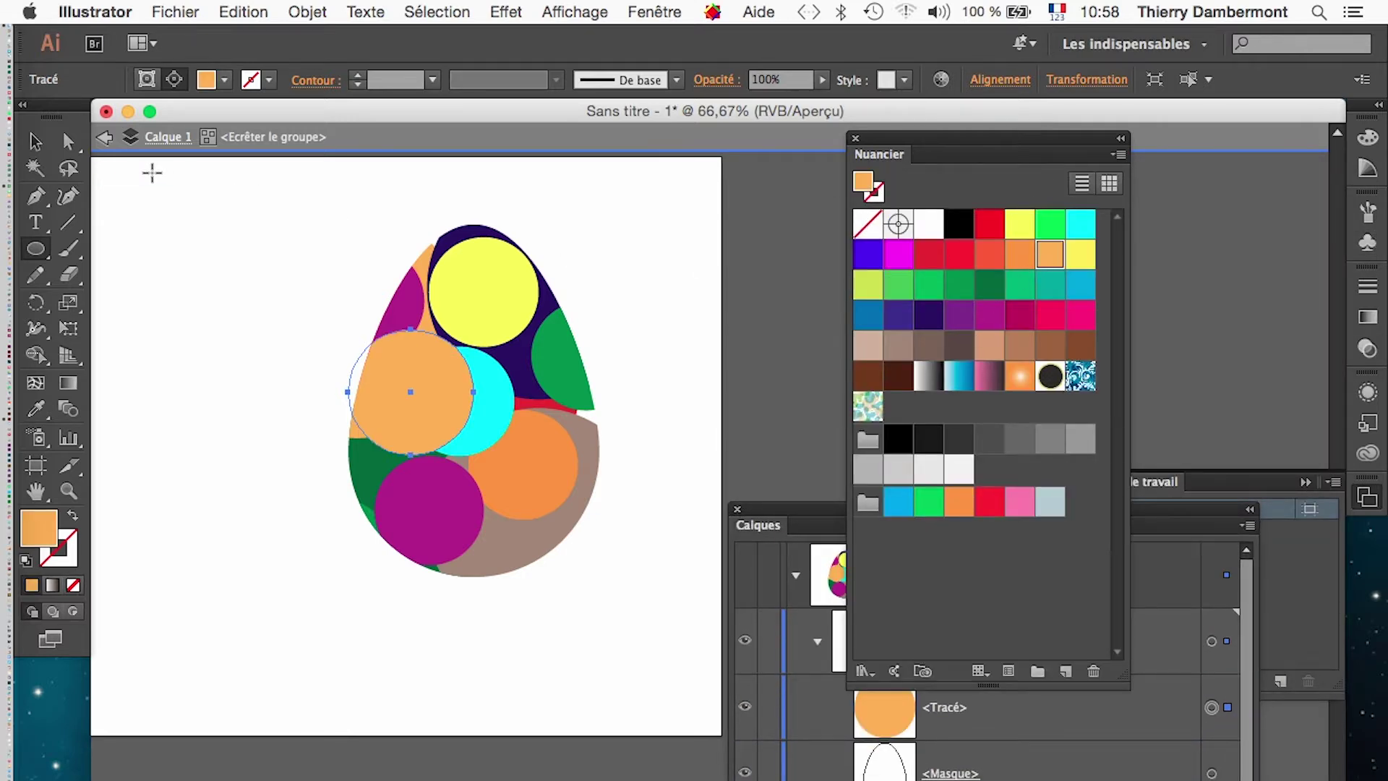
left_click(35, 142)
left_click_drag(390, 370, 354, 347)
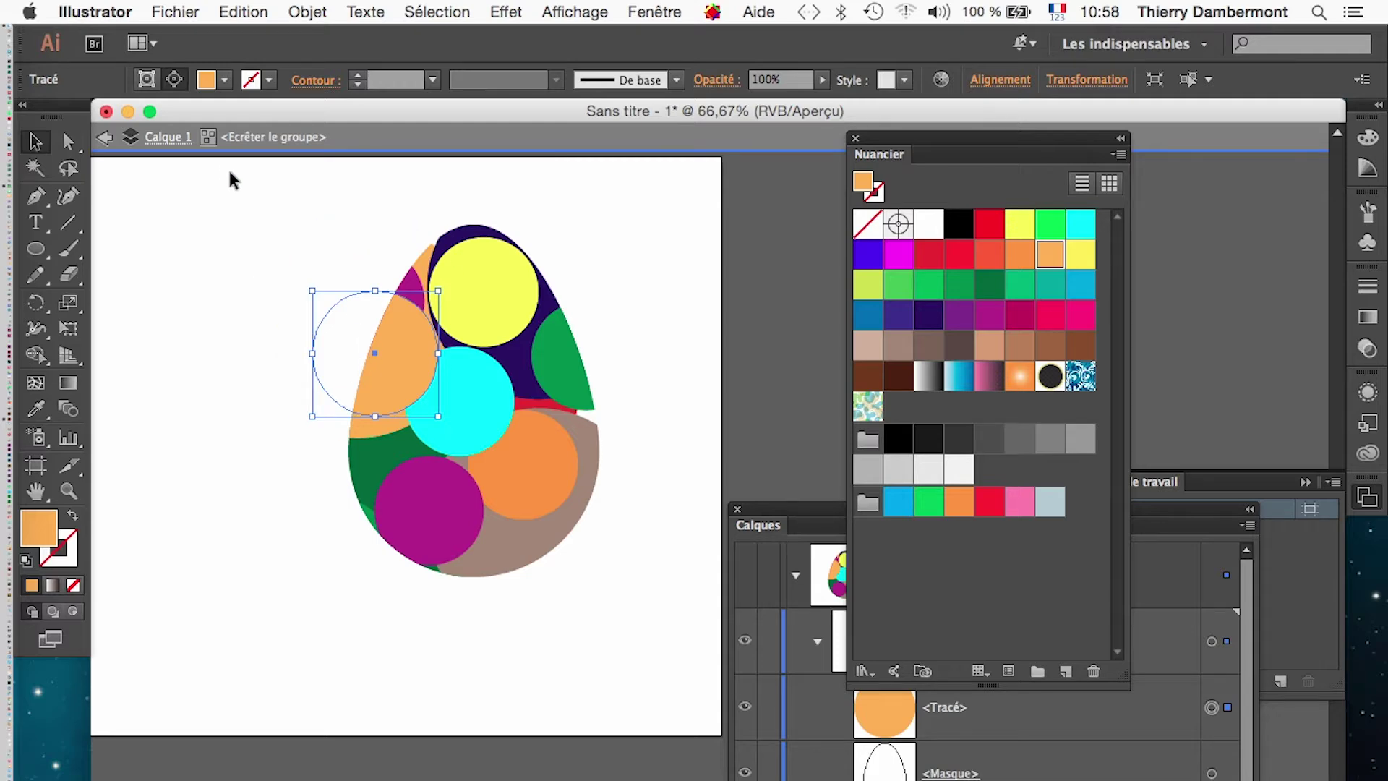
Step: Draw a larger circle over the egg's right edge, fill it sky blue, and deselect it
key("alt+super+equal")
left_click_drag(53, 255, 174, 300)
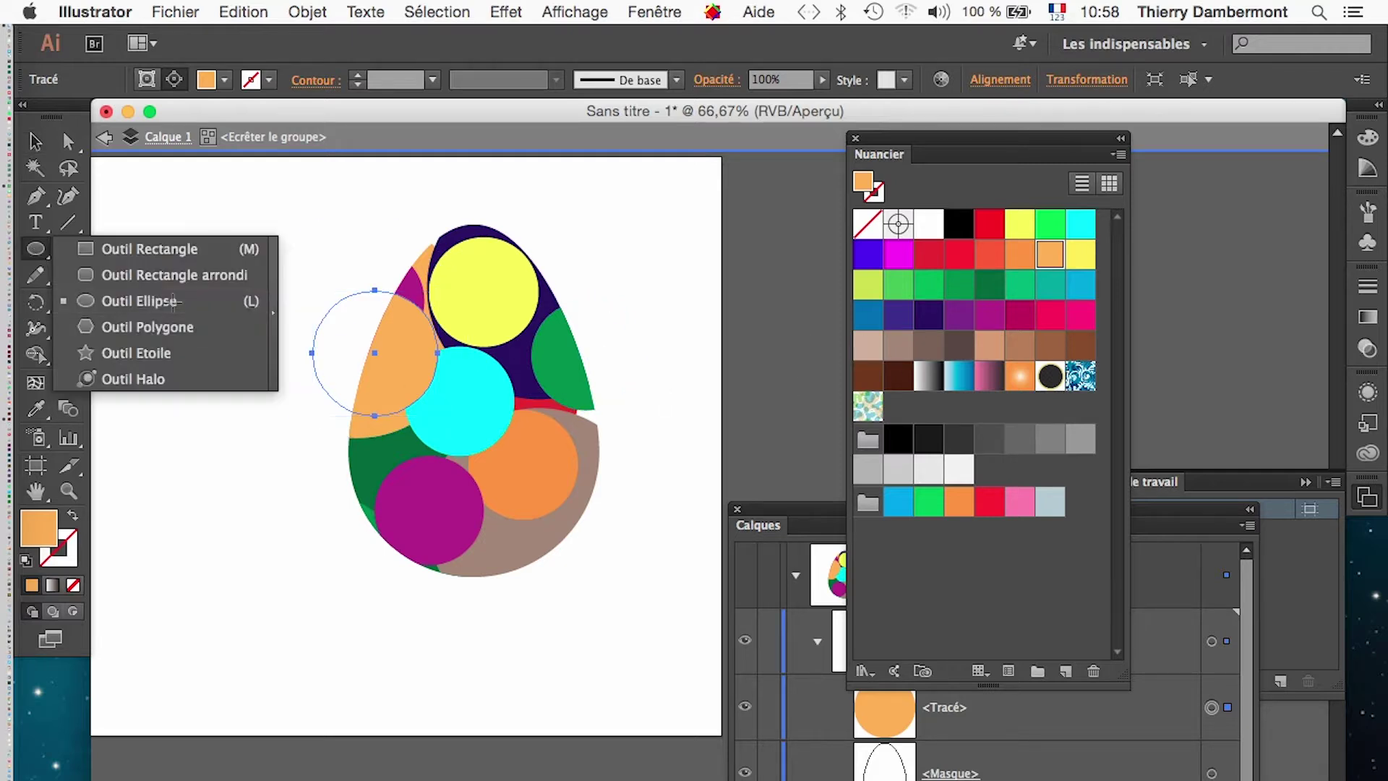
left_click_drag(500, 354, 657, 520)
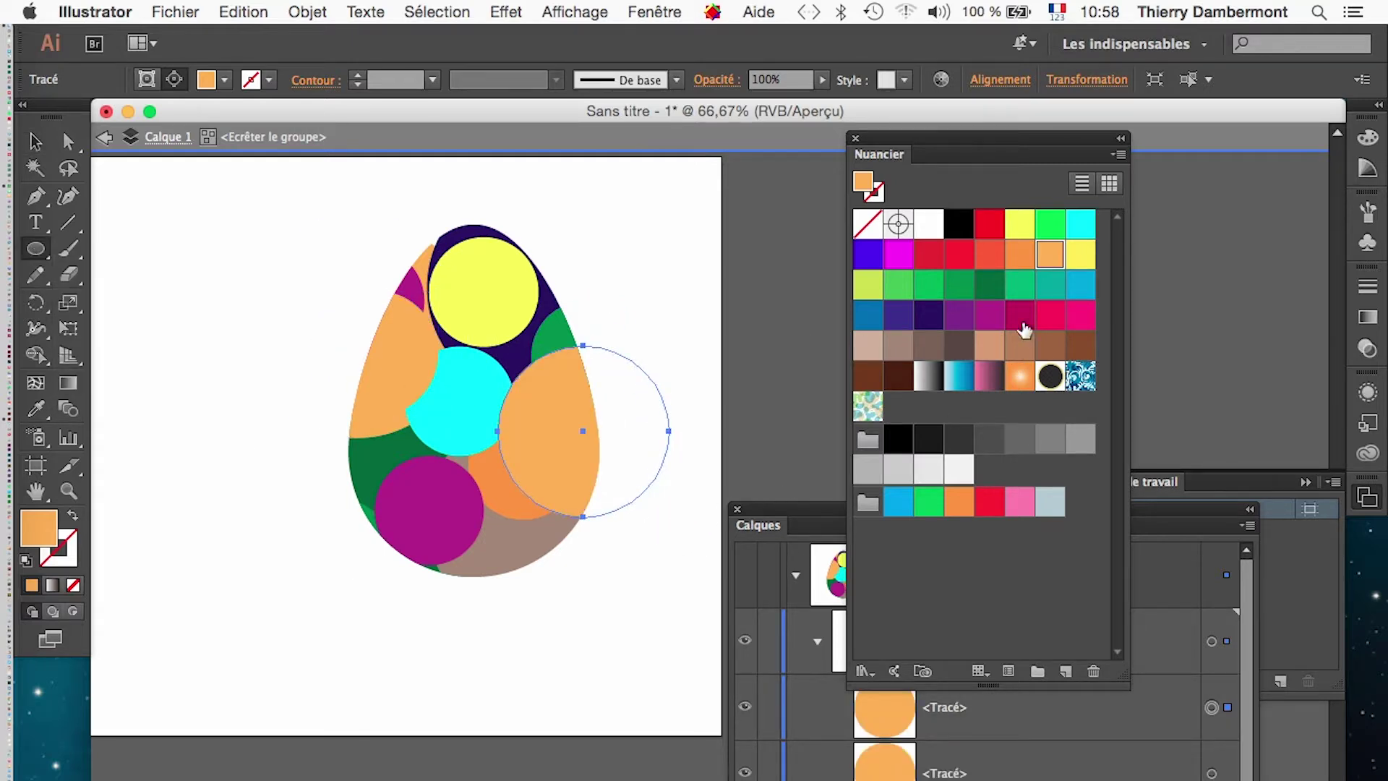
left_click(1084, 284)
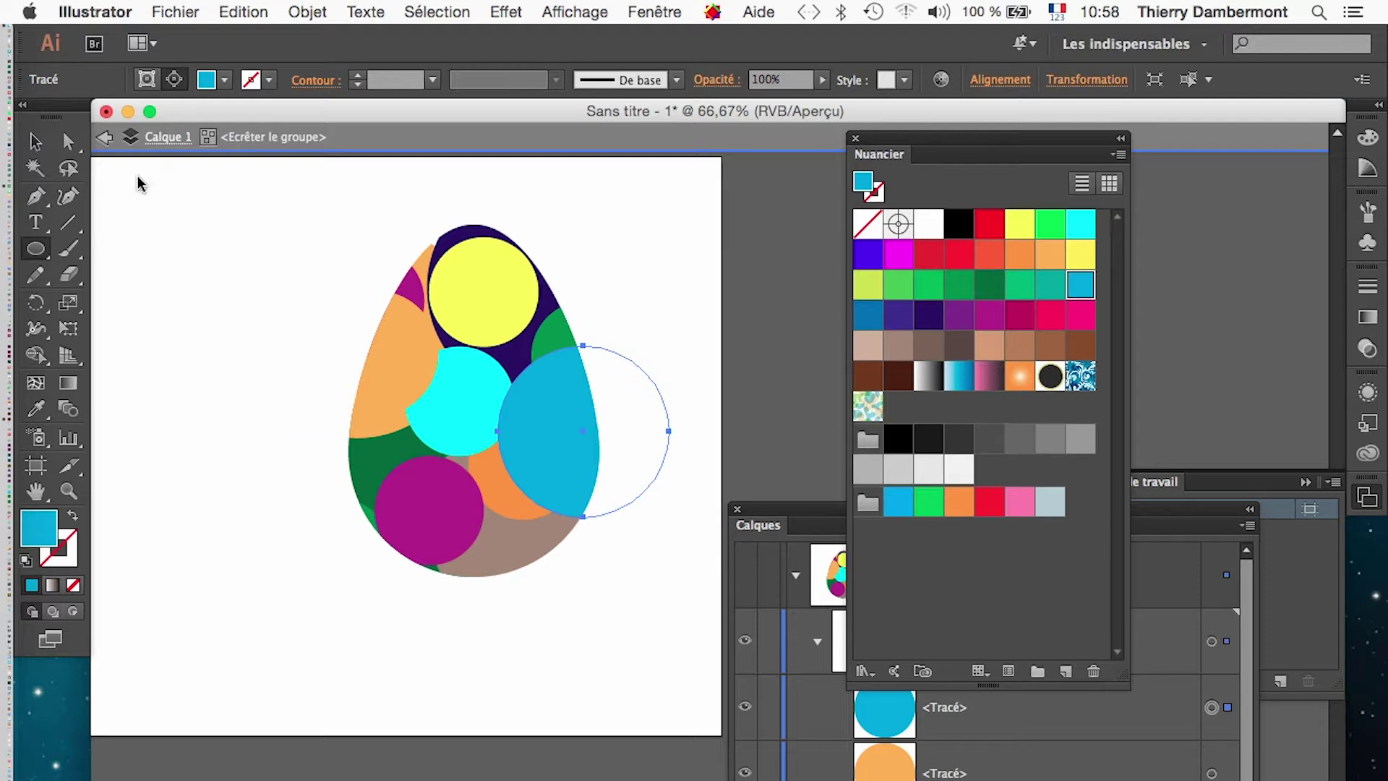
left_click(34, 141)
left_click(175, 309)
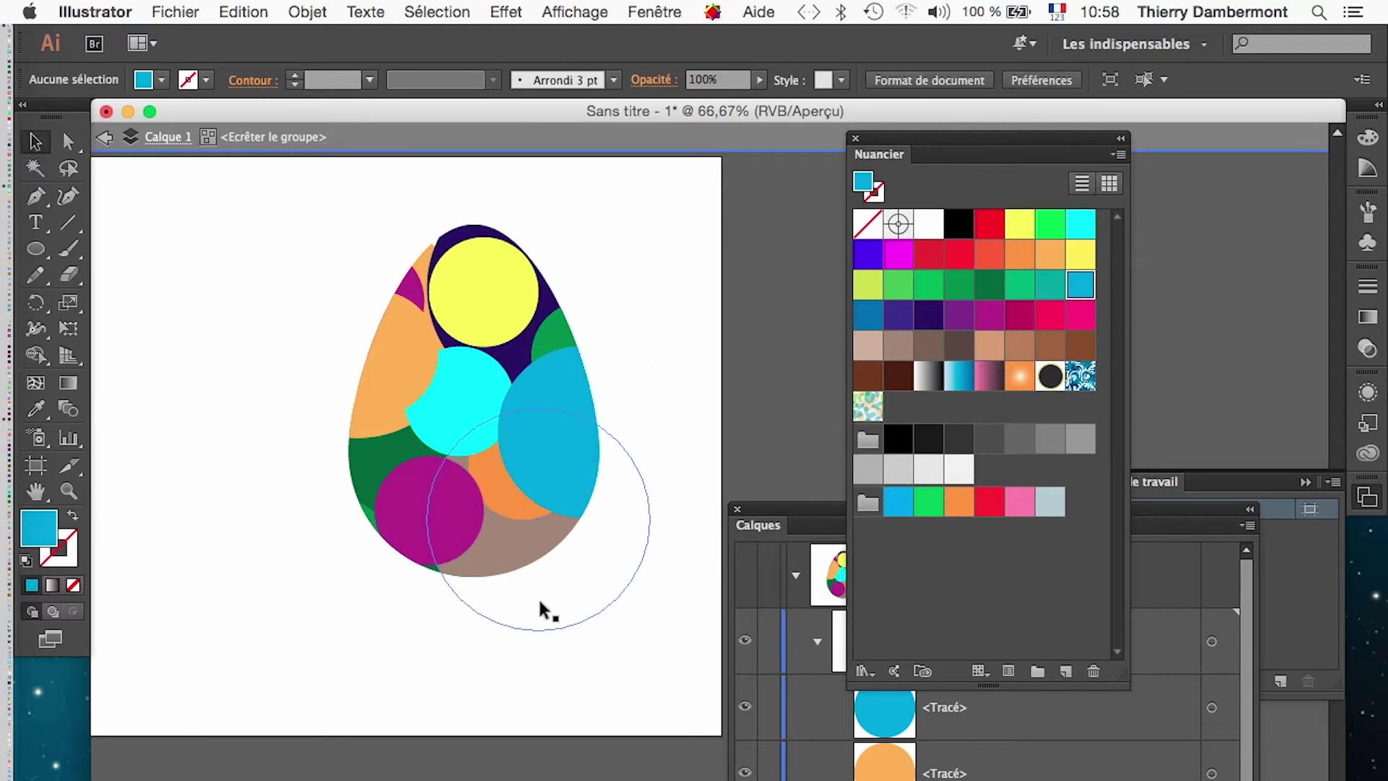
Step: Recolour the new light orange circle on the egg's left edge purple and the small magenta circle above it yellow
left_click(407, 366)
left_click(959, 348)
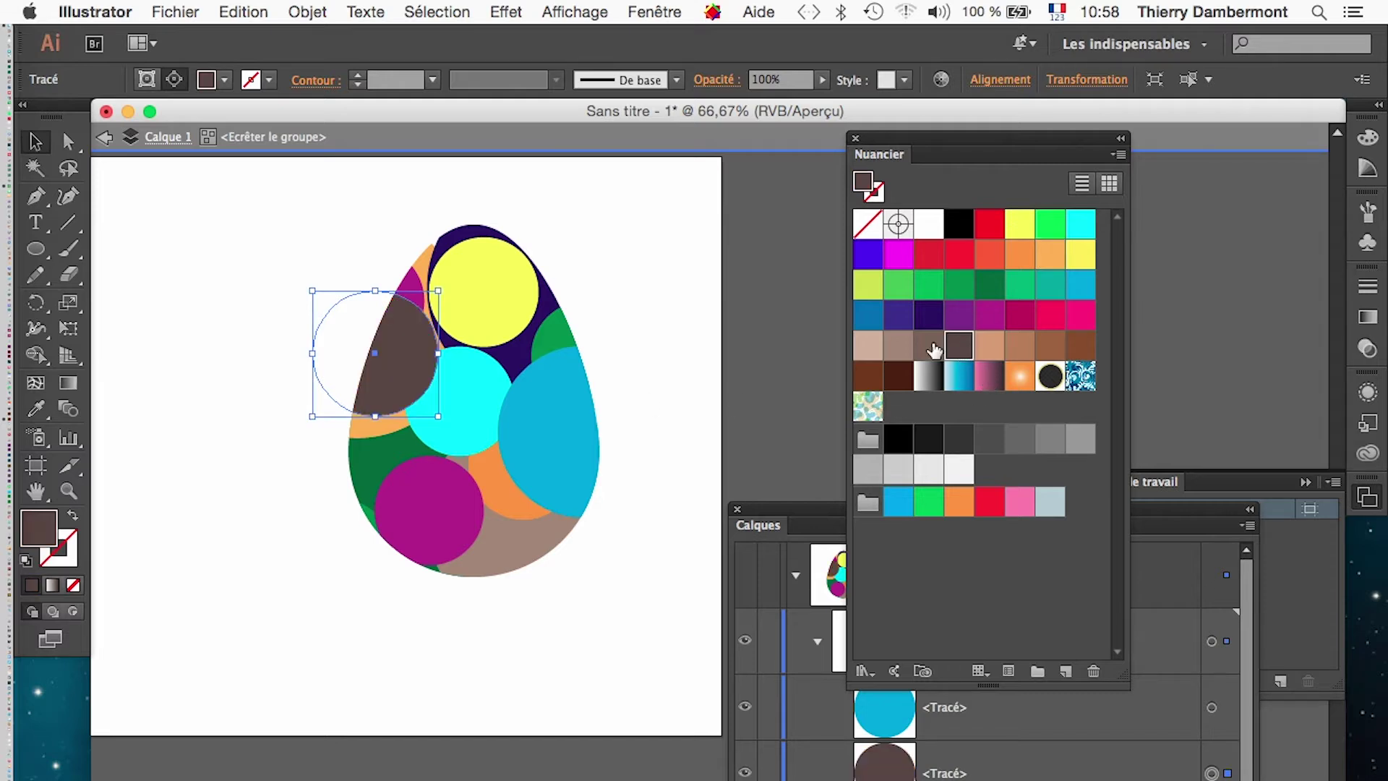
left_click(959, 316)
left_click(616, 595)
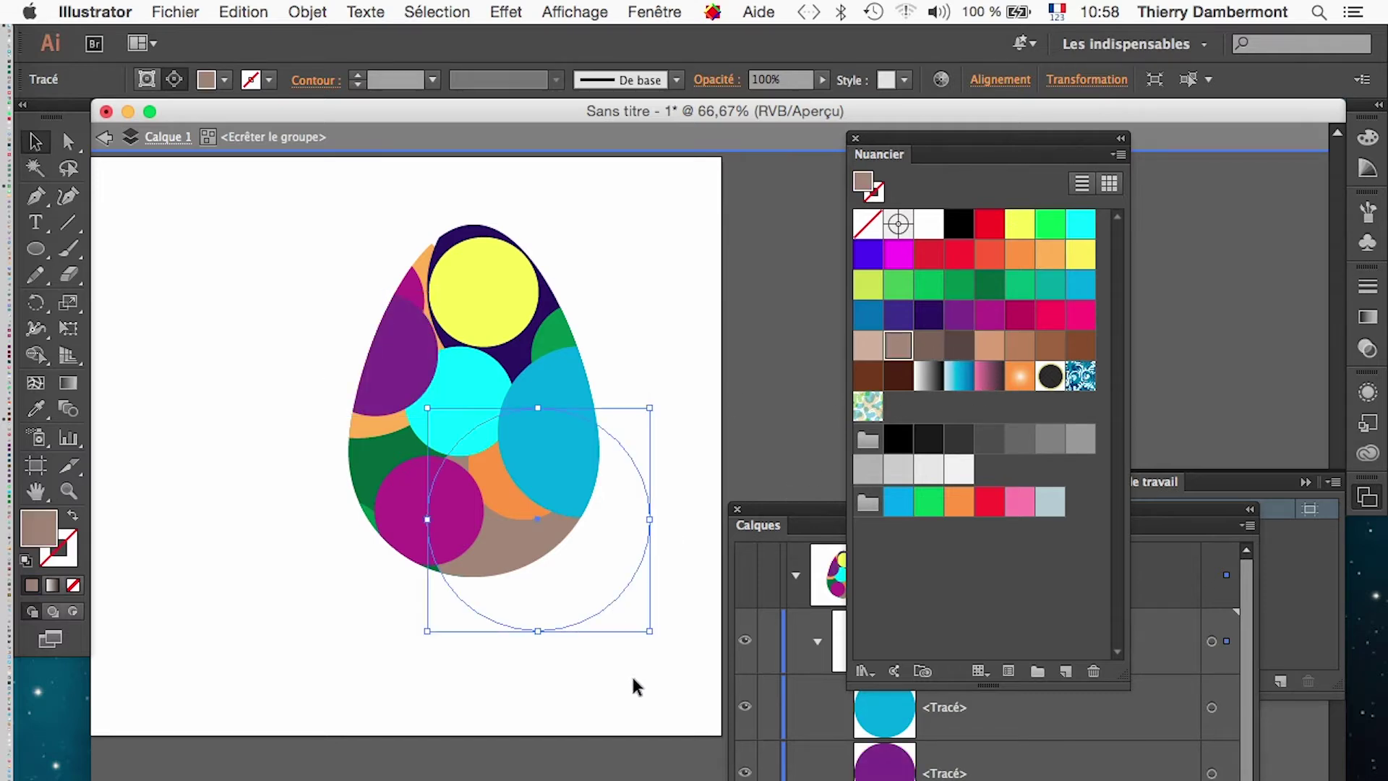
left_click(419, 282)
left_click(1019, 253)
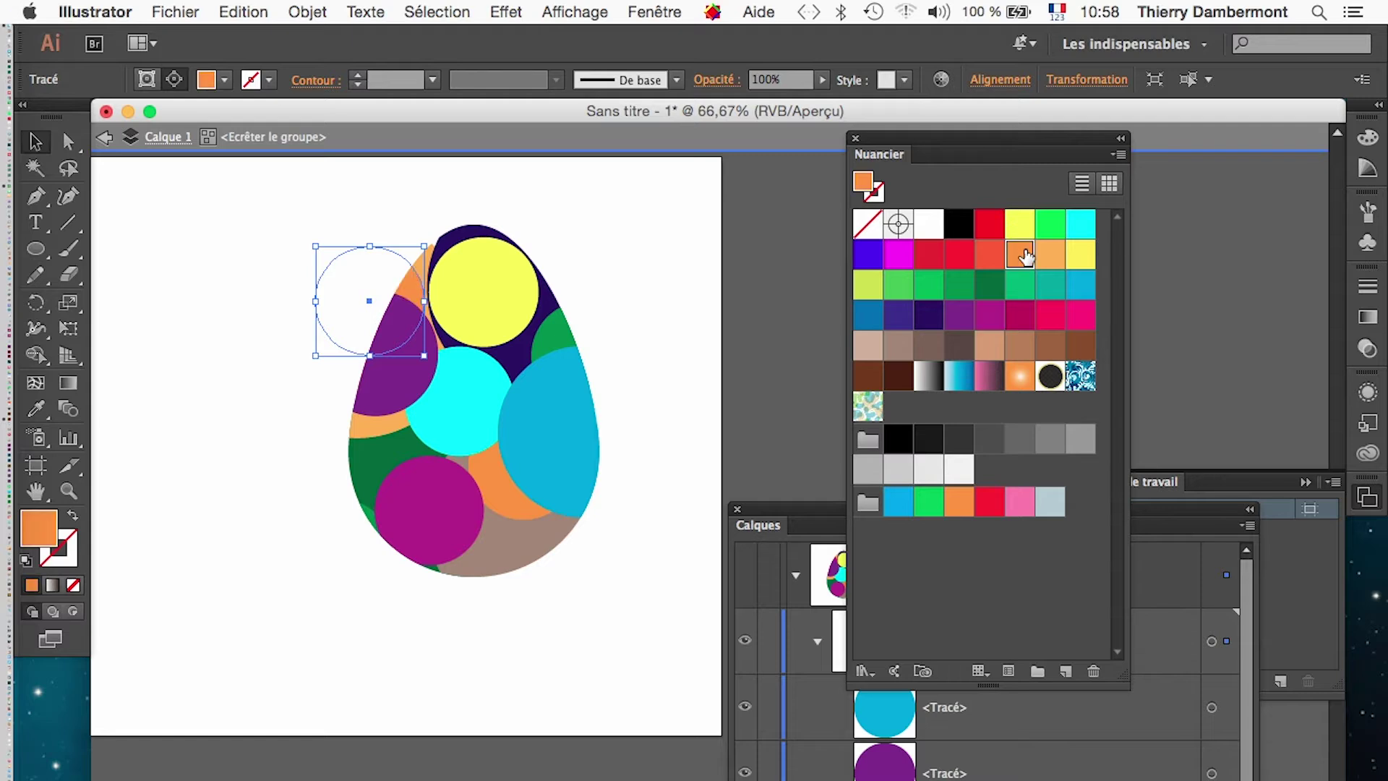
left_click(1022, 228)
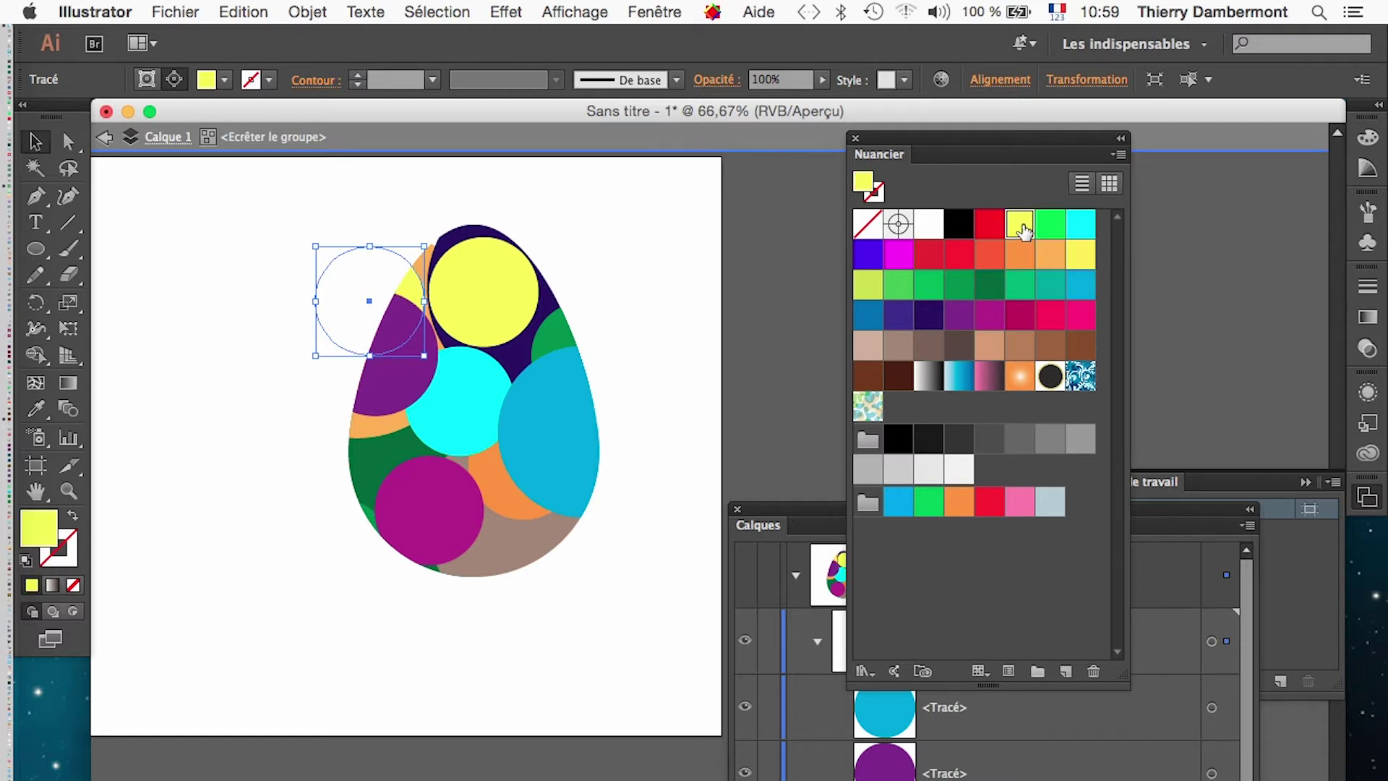
Step: Fill the grey-brown circle at the egg's base with orange-red and exit isolation mode to return to the whole artwork
left_click(527, 557)
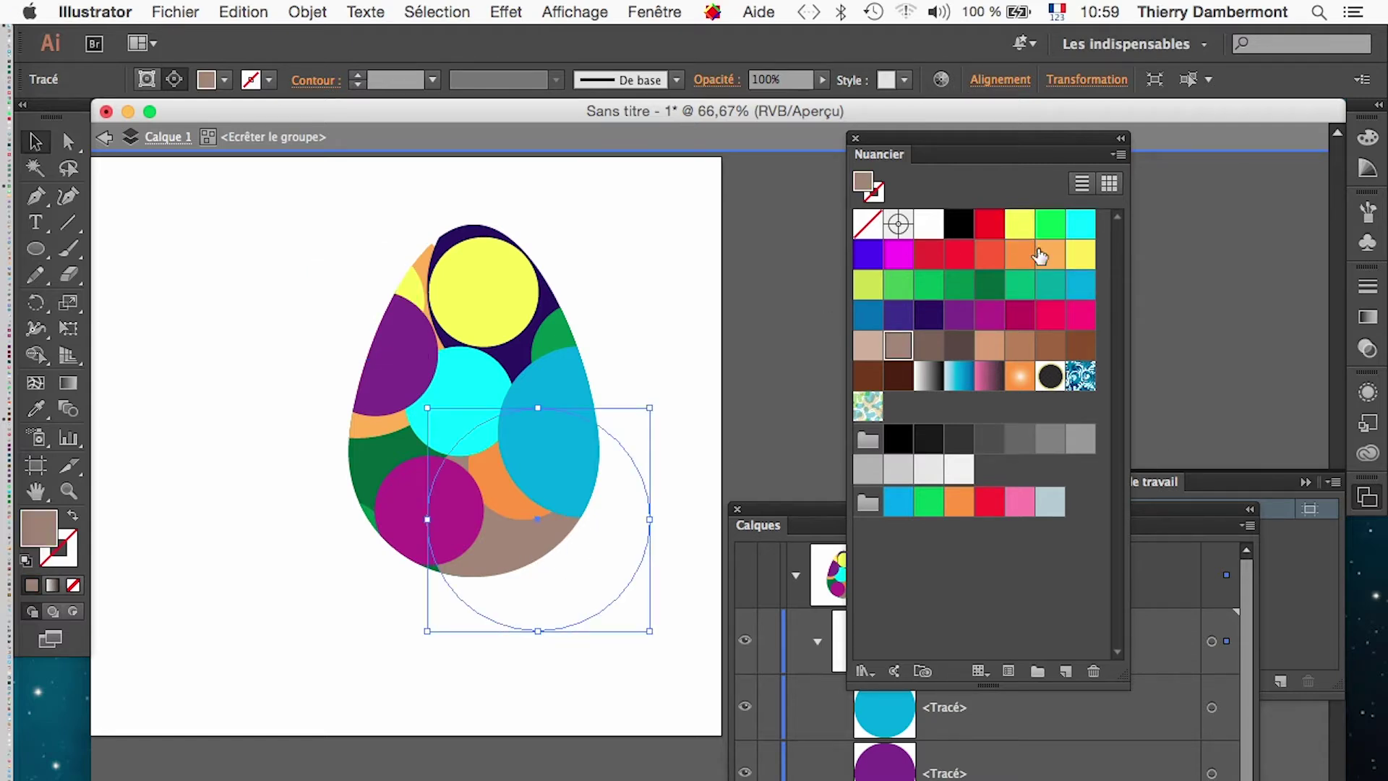
left_click(1019, 224)
left_click(988, 253)
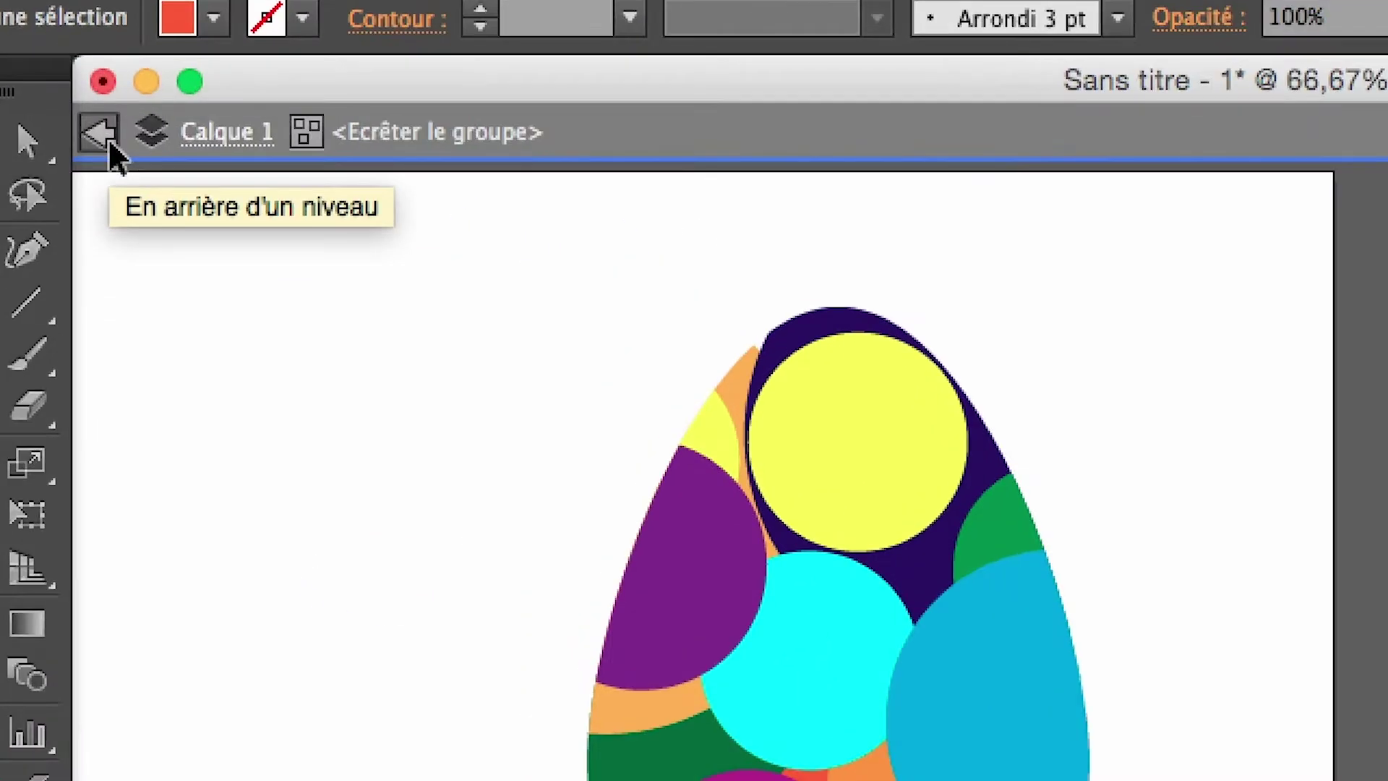
left_click(109, 142)
left_click(109, 141)
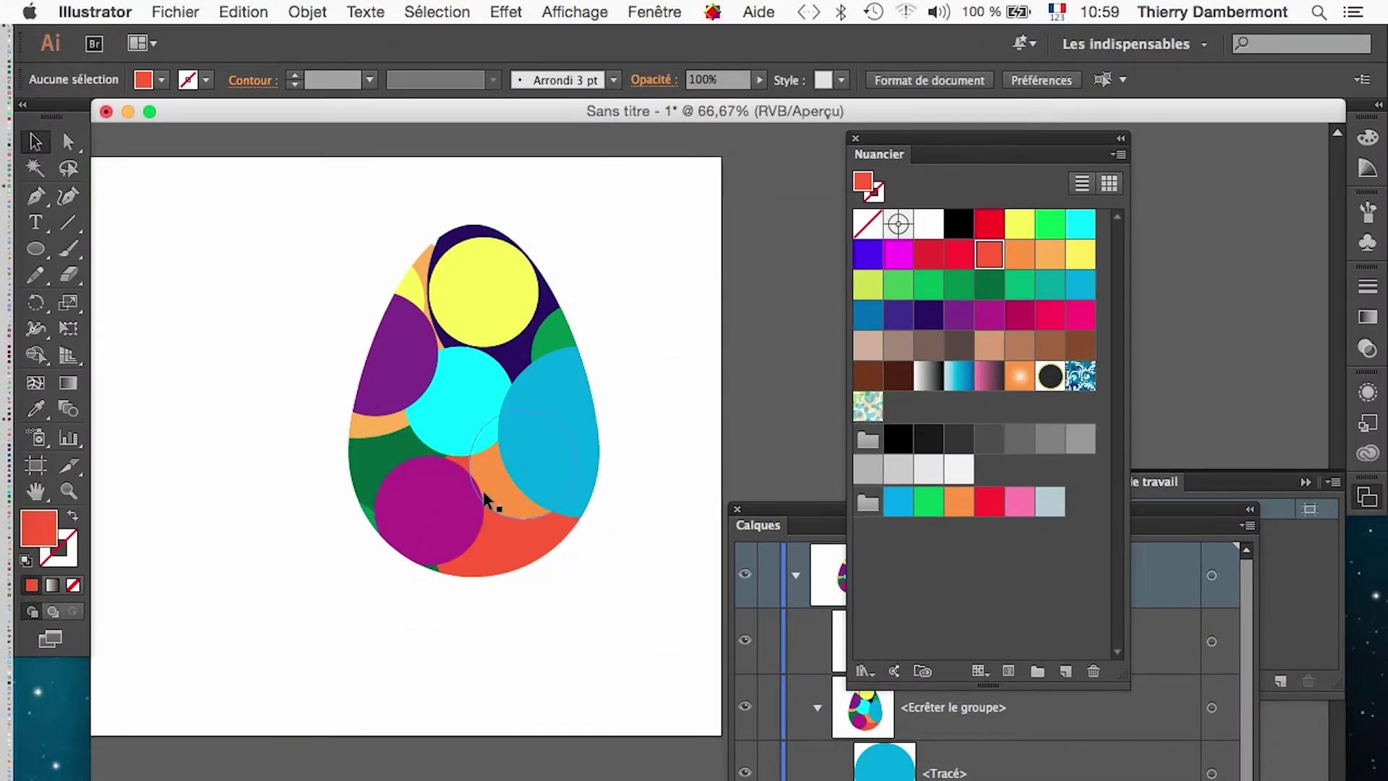
left_click(539, 412, "alt+super")
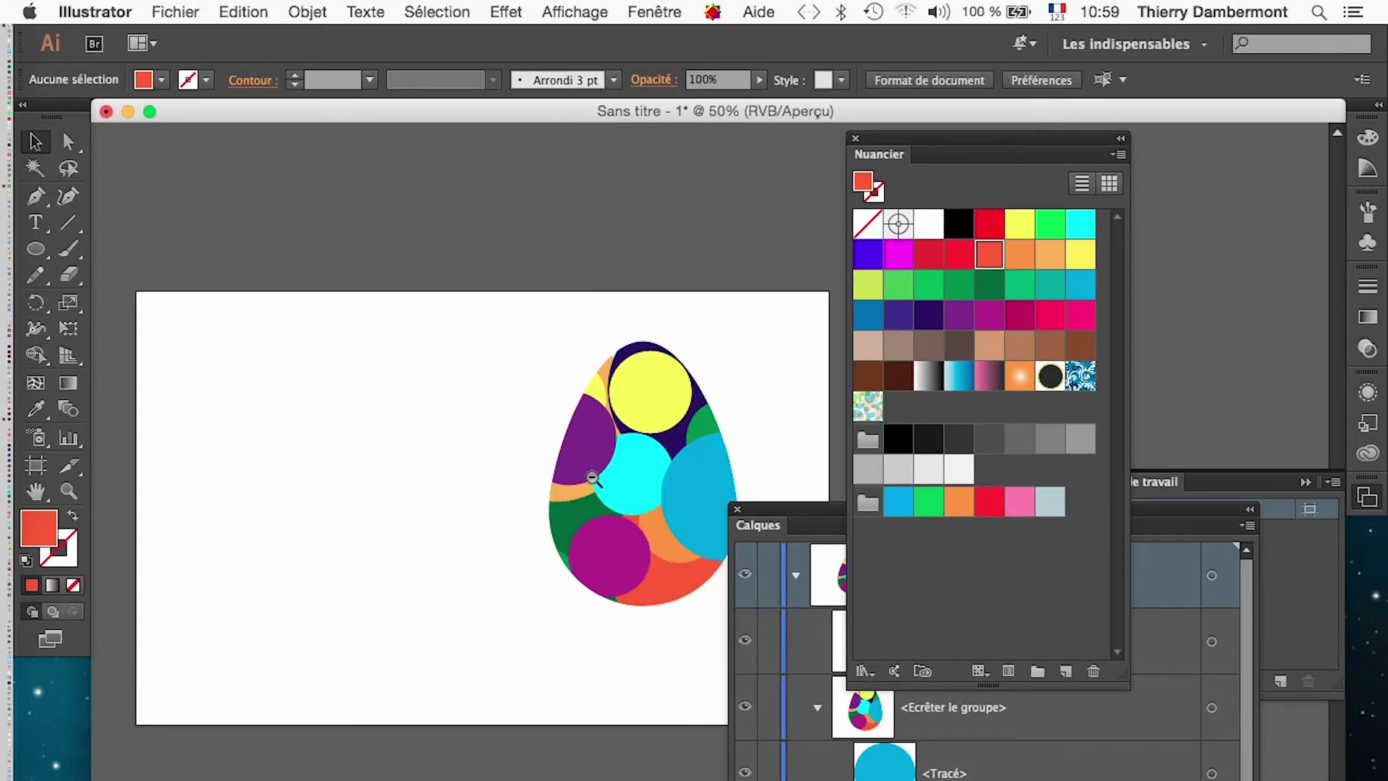
Step: Isolate the egg's clipping mask and move the central cyan circle behind the orange circle and the first green circle in the stacking order
left_click_drag(631, 513, 331, 494)
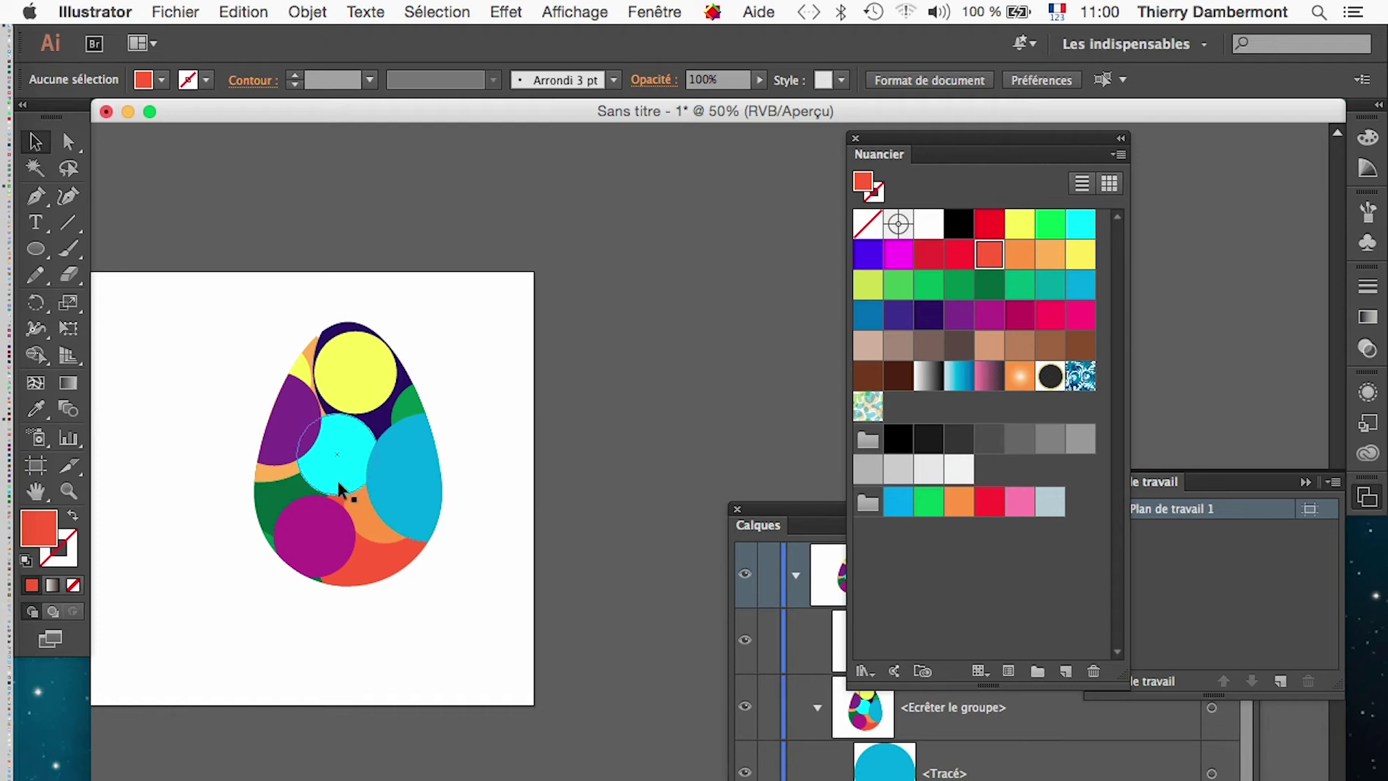
key("super+1")
left_click(334, 485)
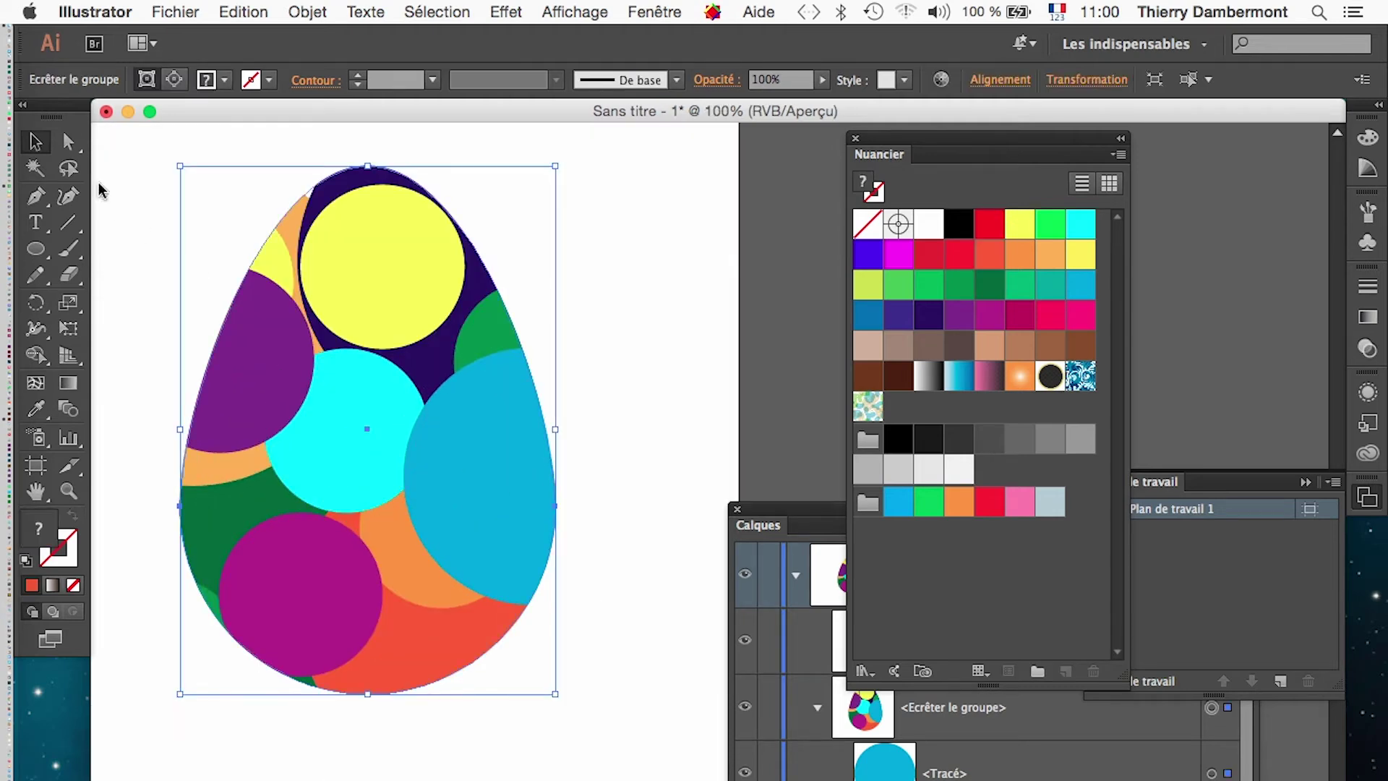
right_click(384, 298)
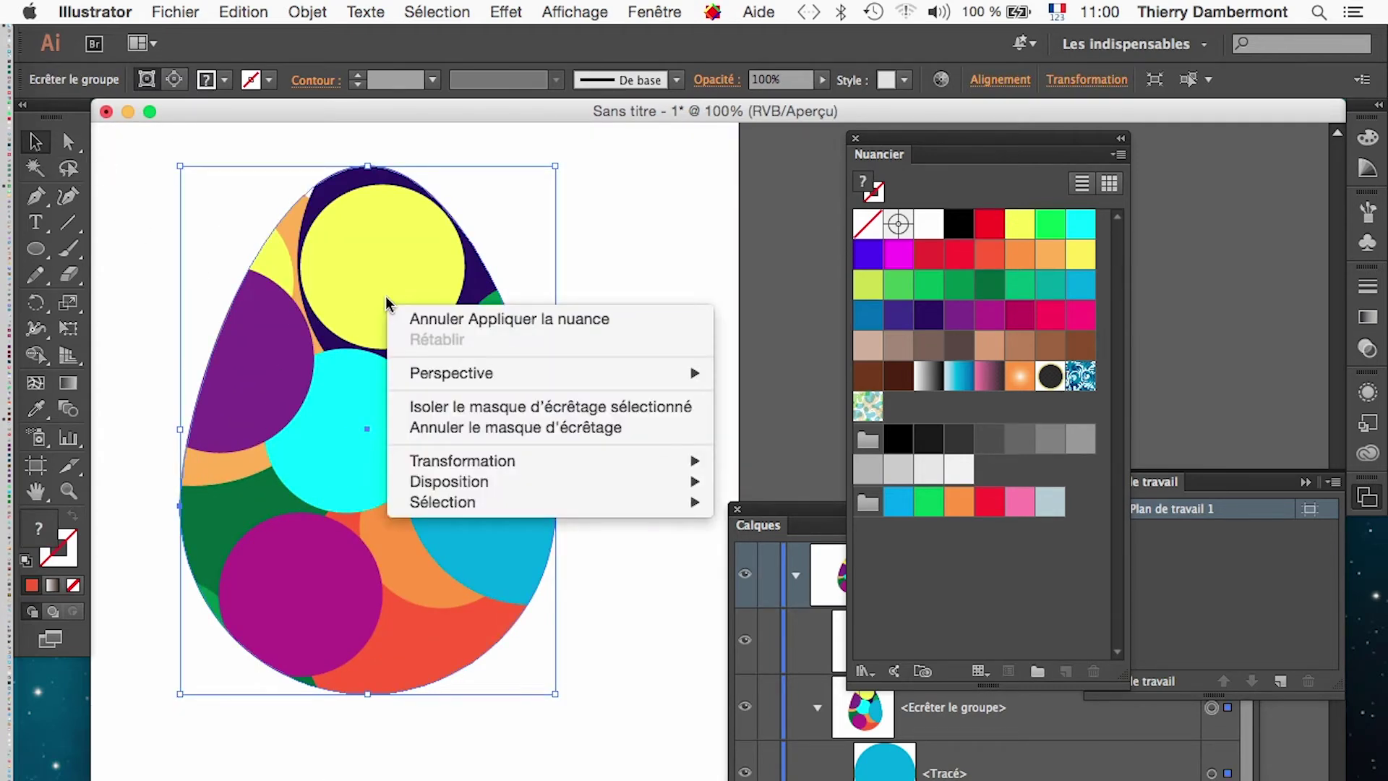
left_click(528, 406)
left_click(364, 428)
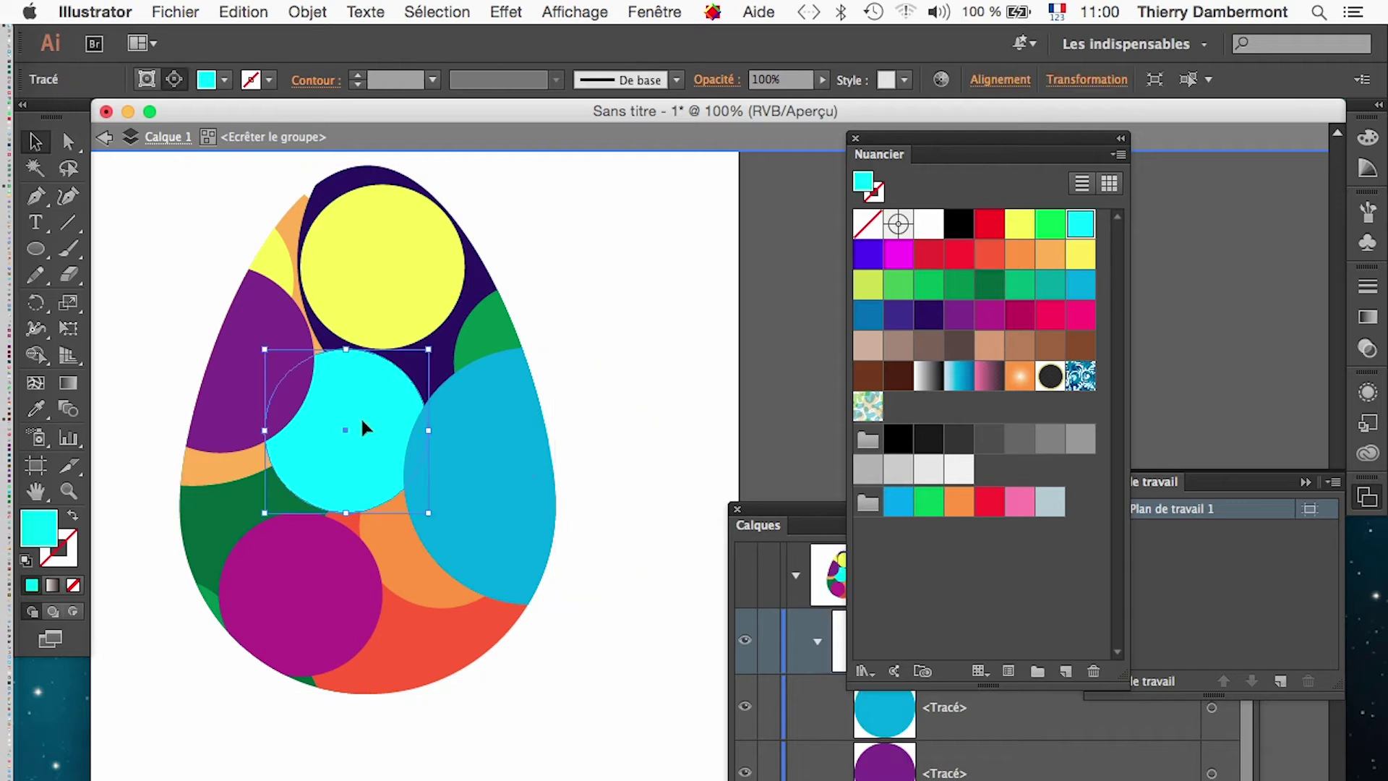
left_click_drag(779, 506, 611, 242)
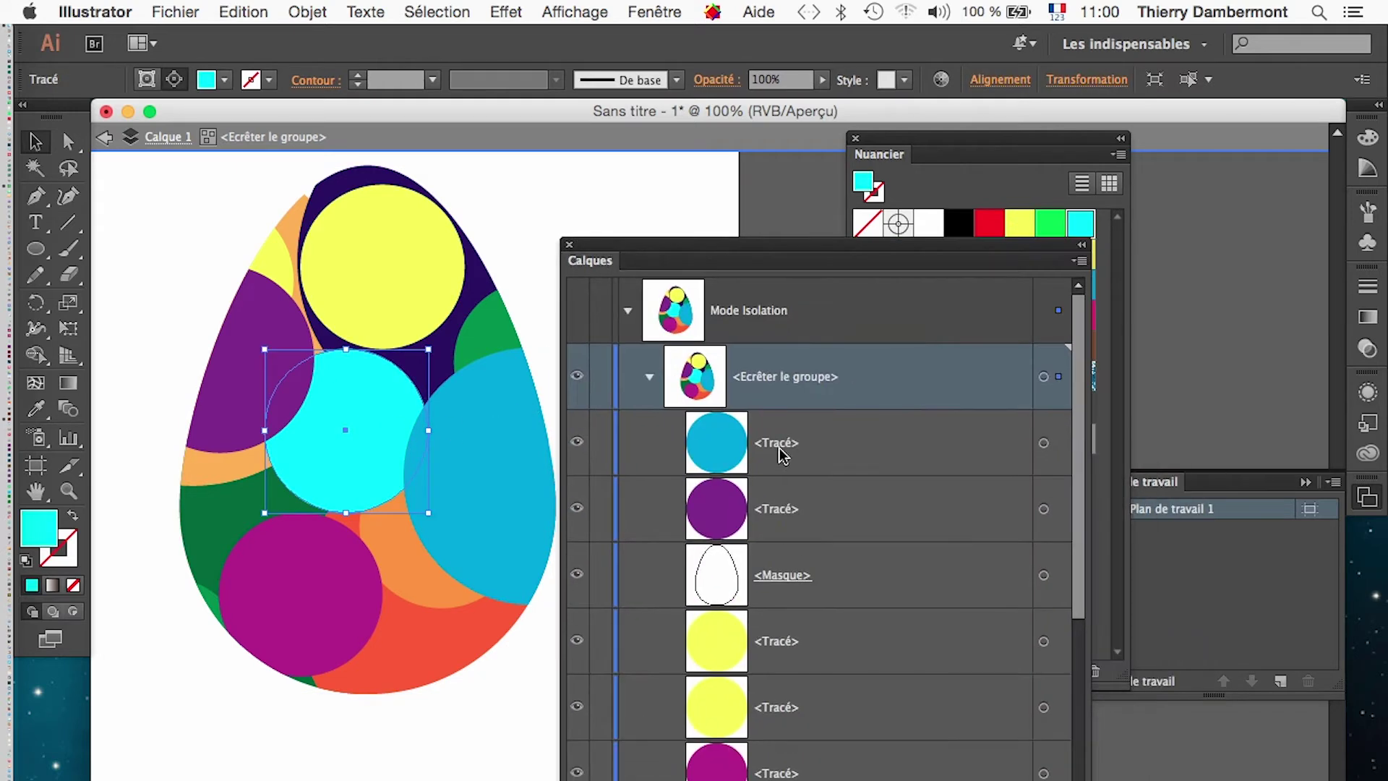
left_click_drag(815, 259, 824, 174)
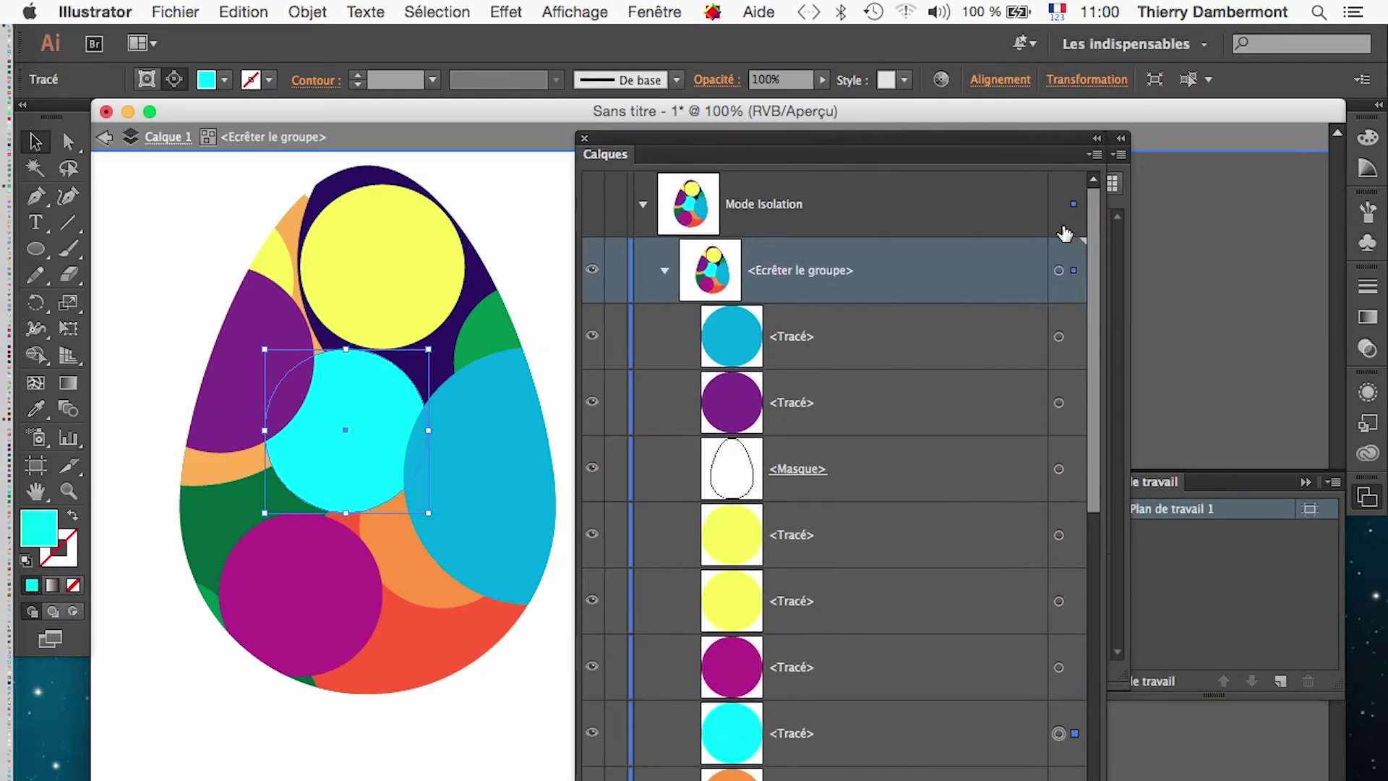
scroll(951, 405, "down", 3)
left_click_drag(860, 492, 847, 623)
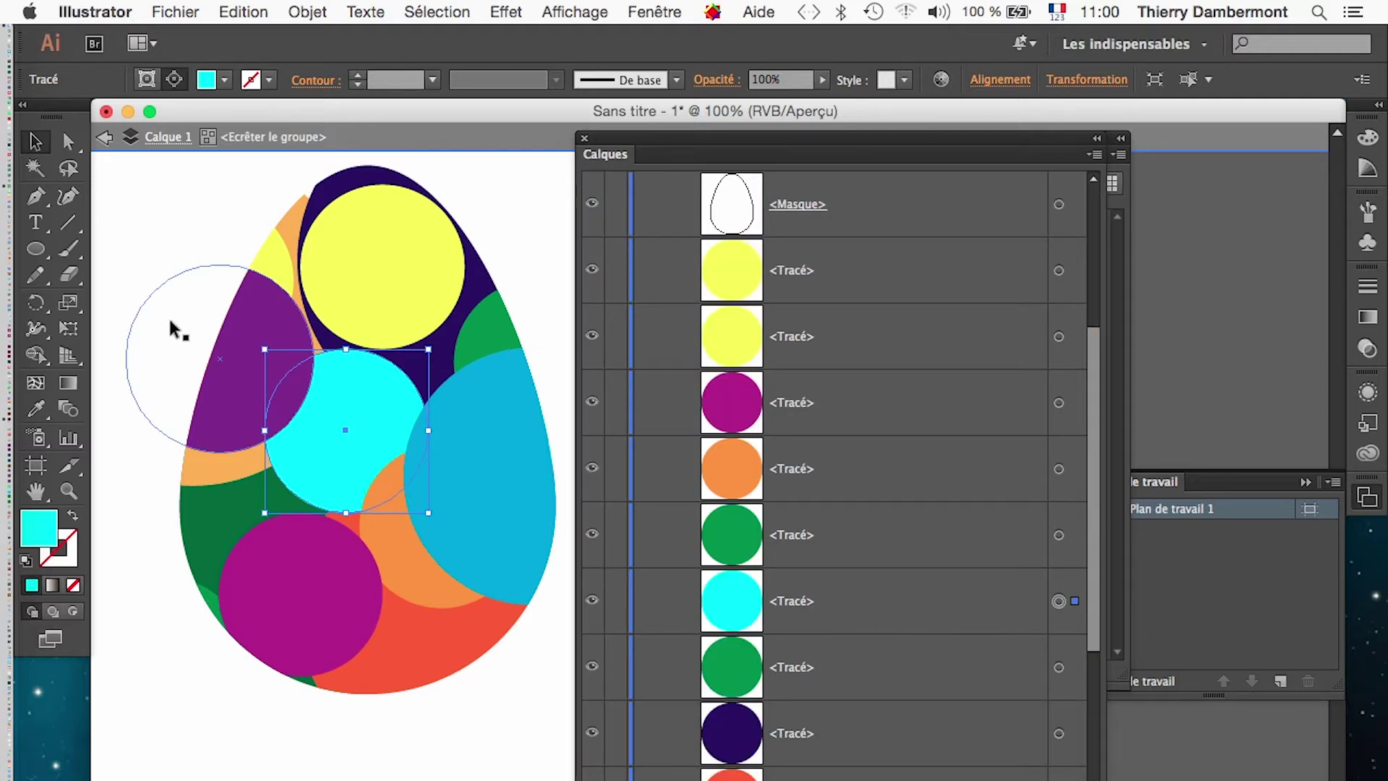
Step: Deselect the circles and exit isolation mode to return to the whole egg
left_click(158, 241)
left_click(455, 700, "alt")
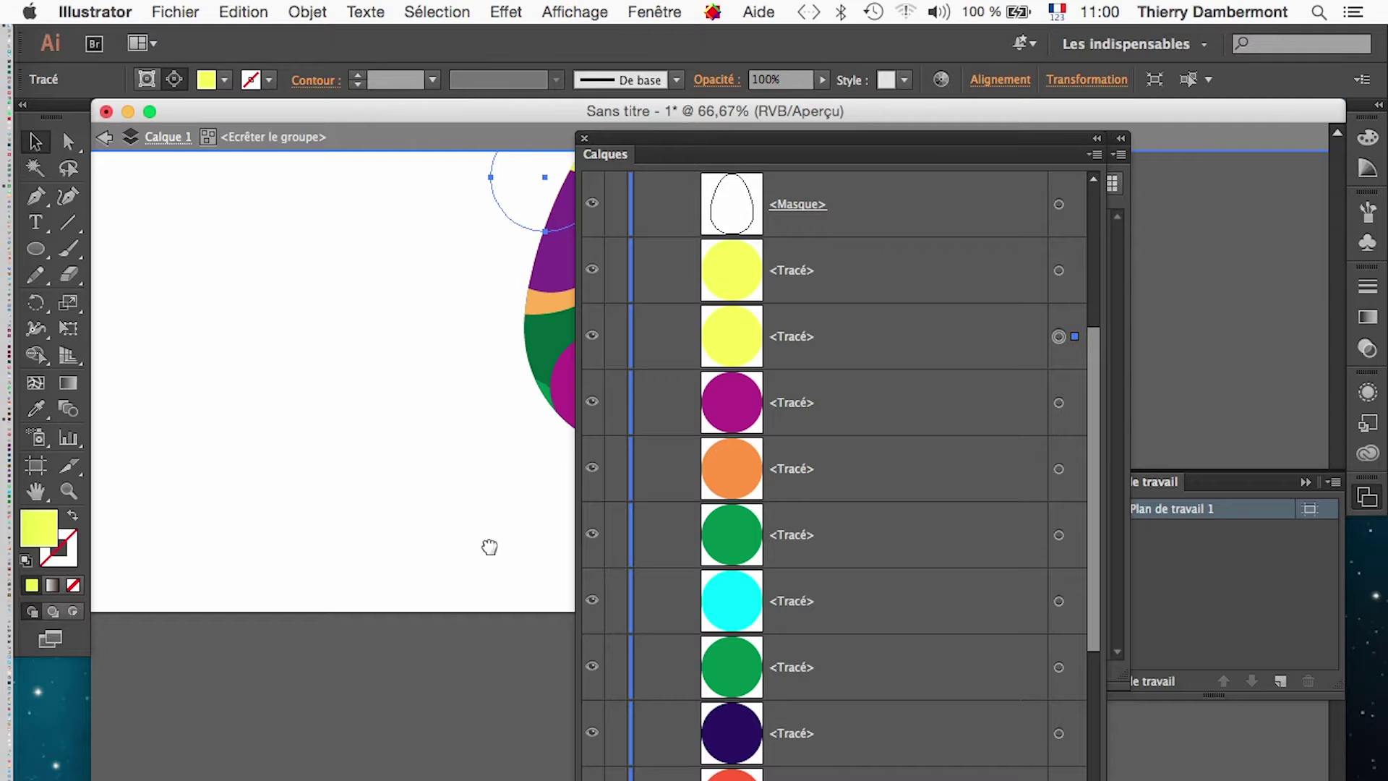
left_click_drag(489, 547, 137, 772)
left_click(470, 242)
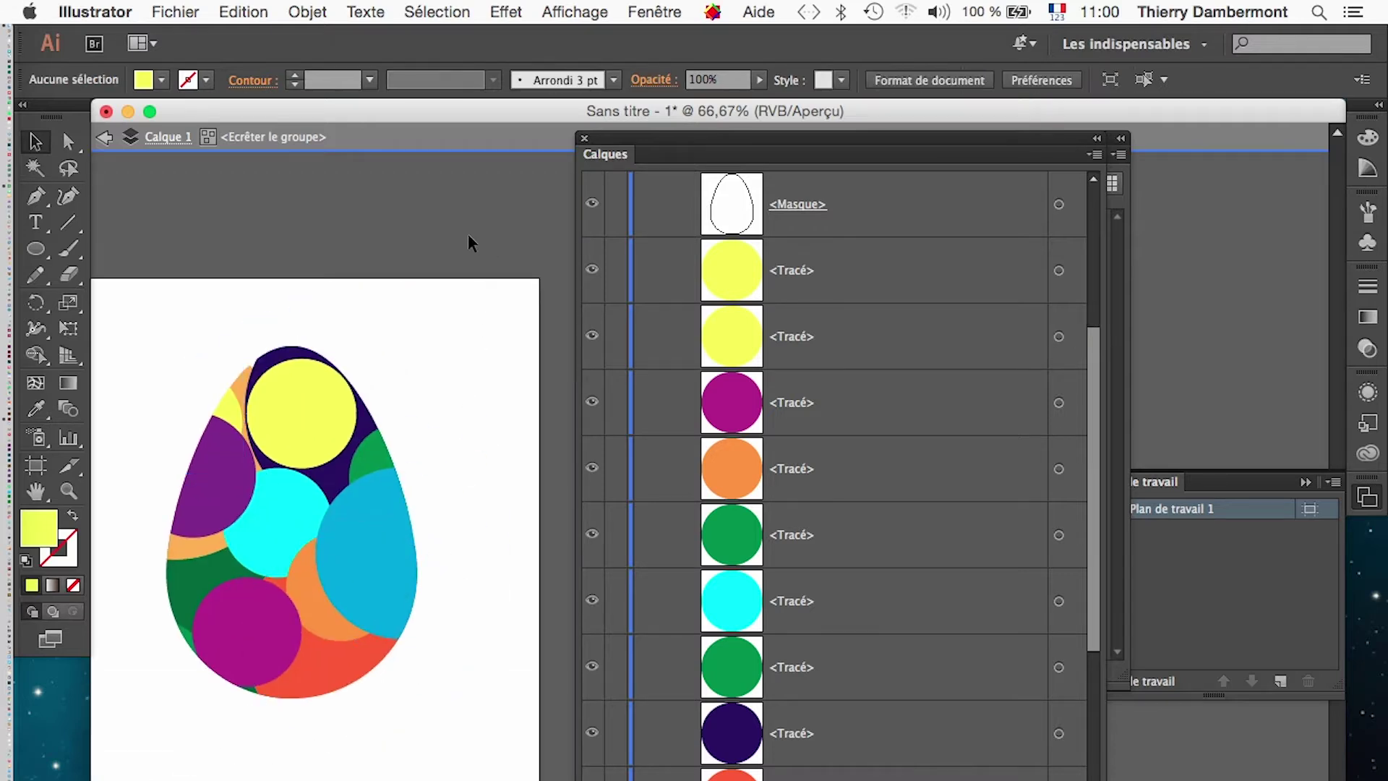
left_click(104, 136)
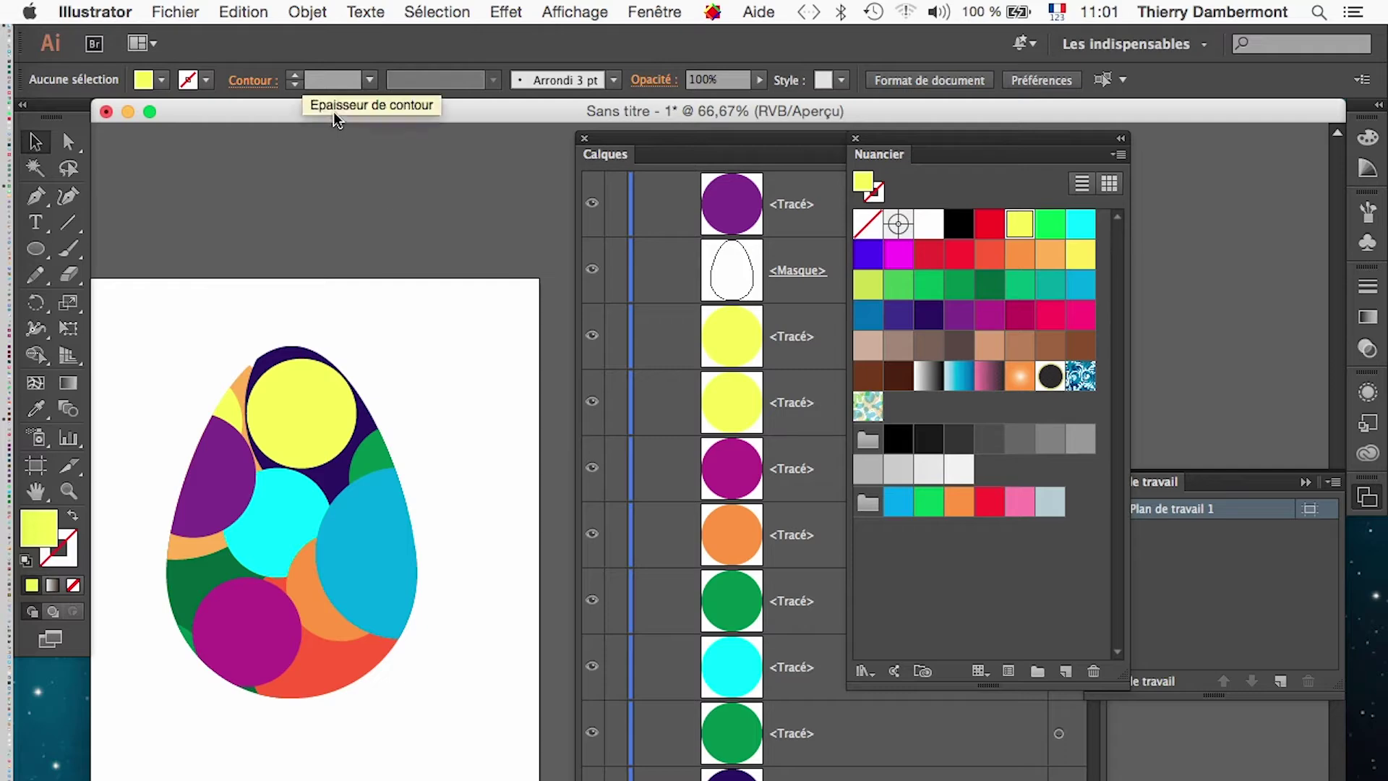
Step: Save the document as "oeuf original - 01.ai" in the AI FE mars 2015 jour 4 folder, in Illustrator CC format with the default options
left_click(176, 11)
left_click(266, 199)
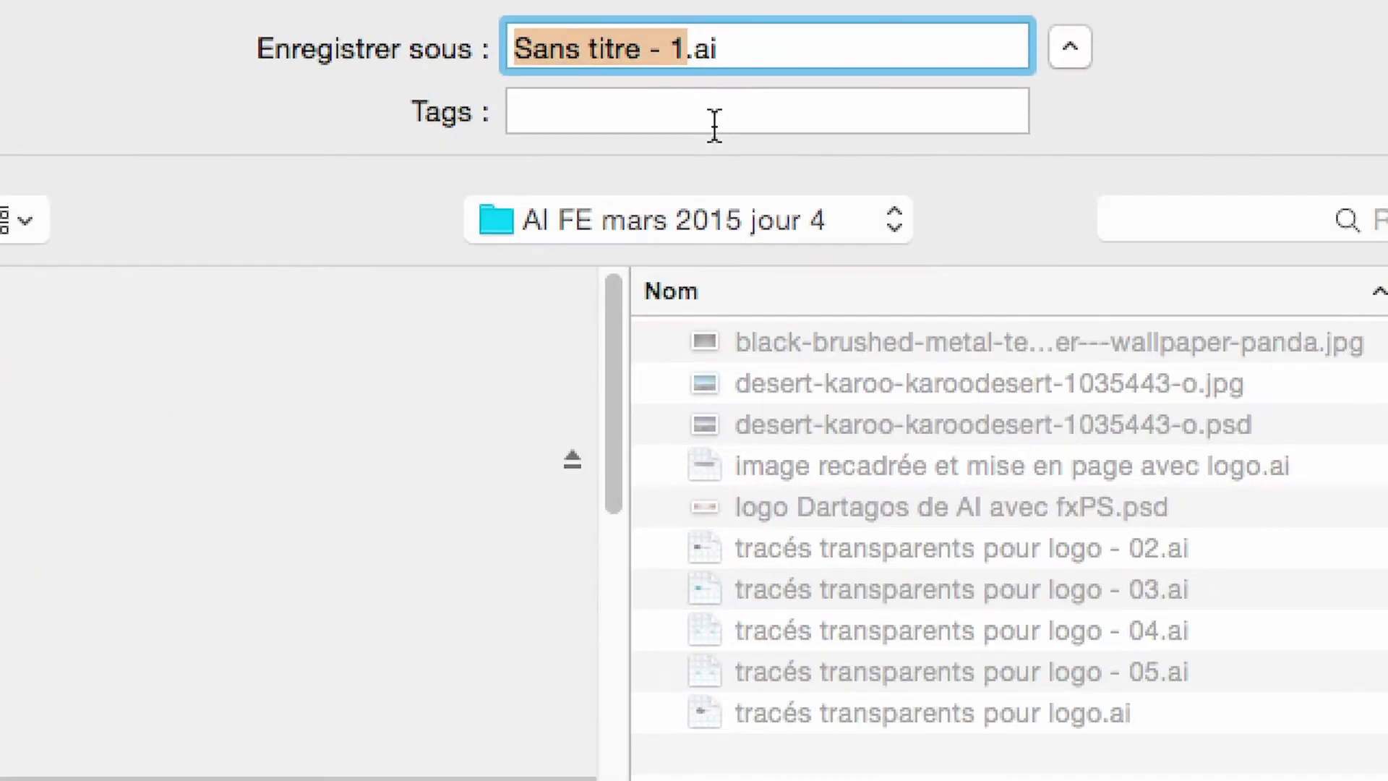
type("oeuf")
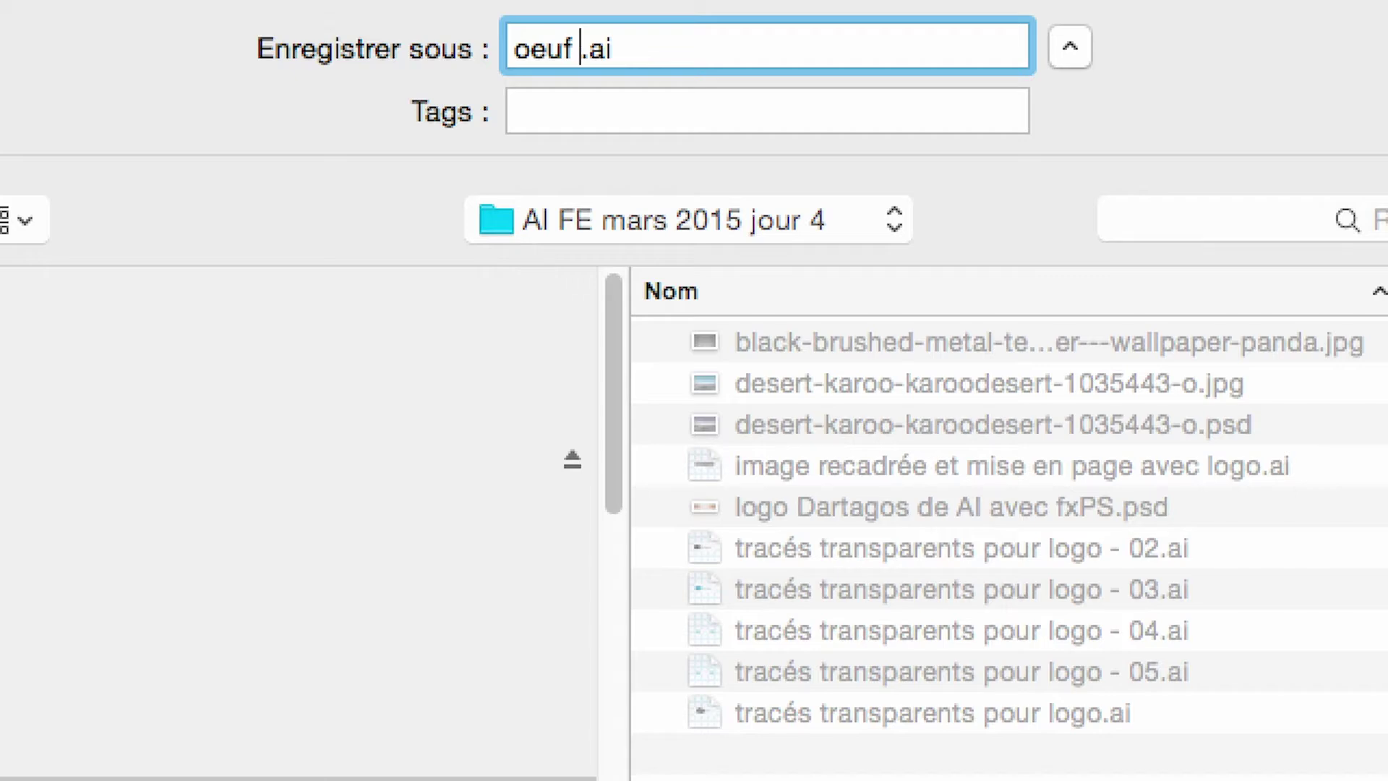
type(" original ")
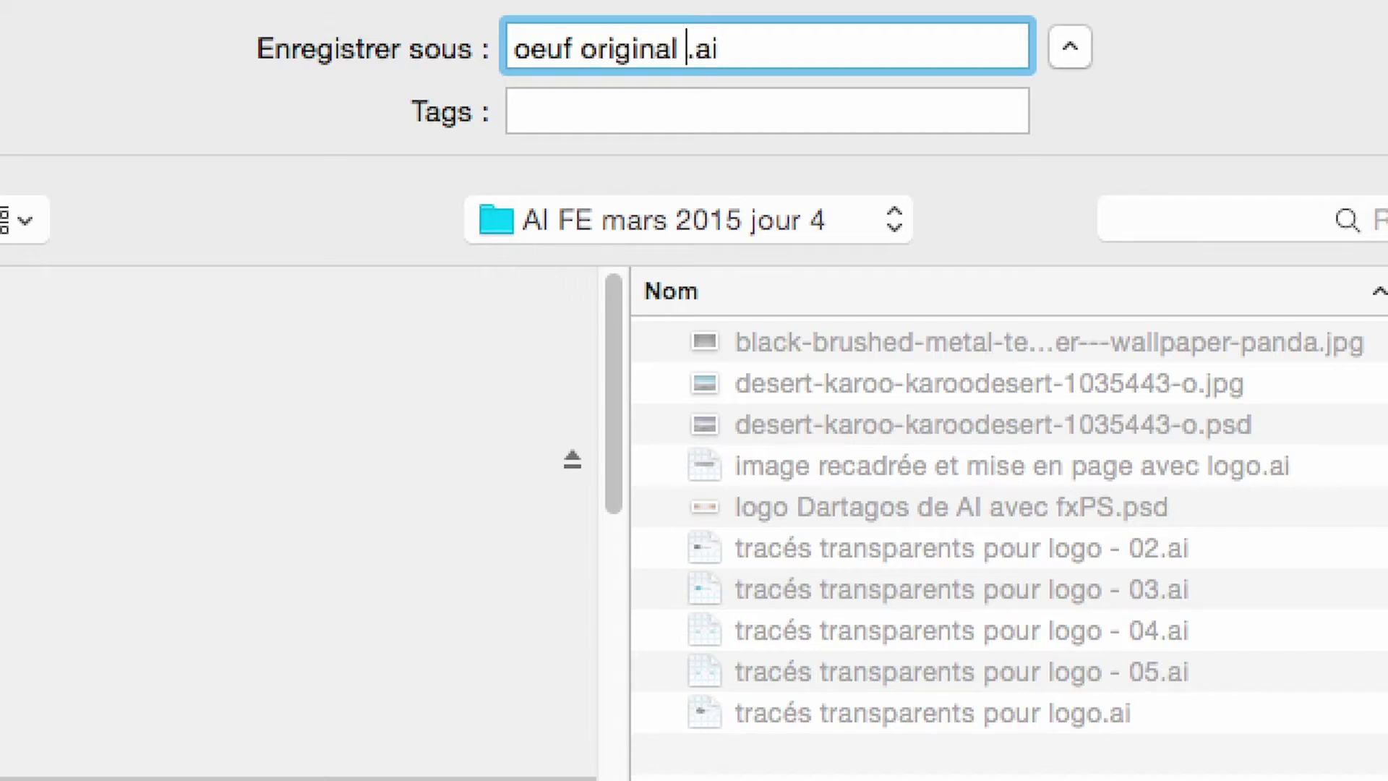
type("- 01")
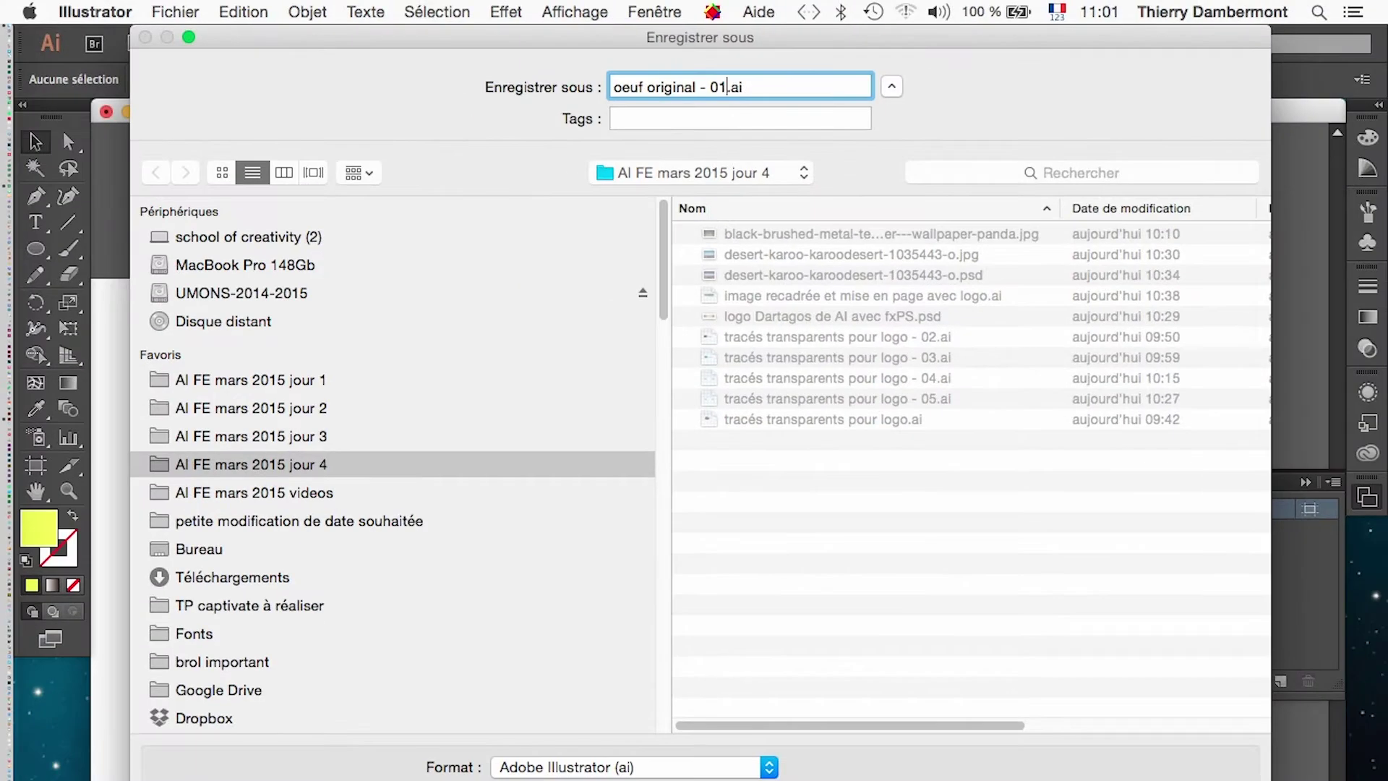
key("Return")
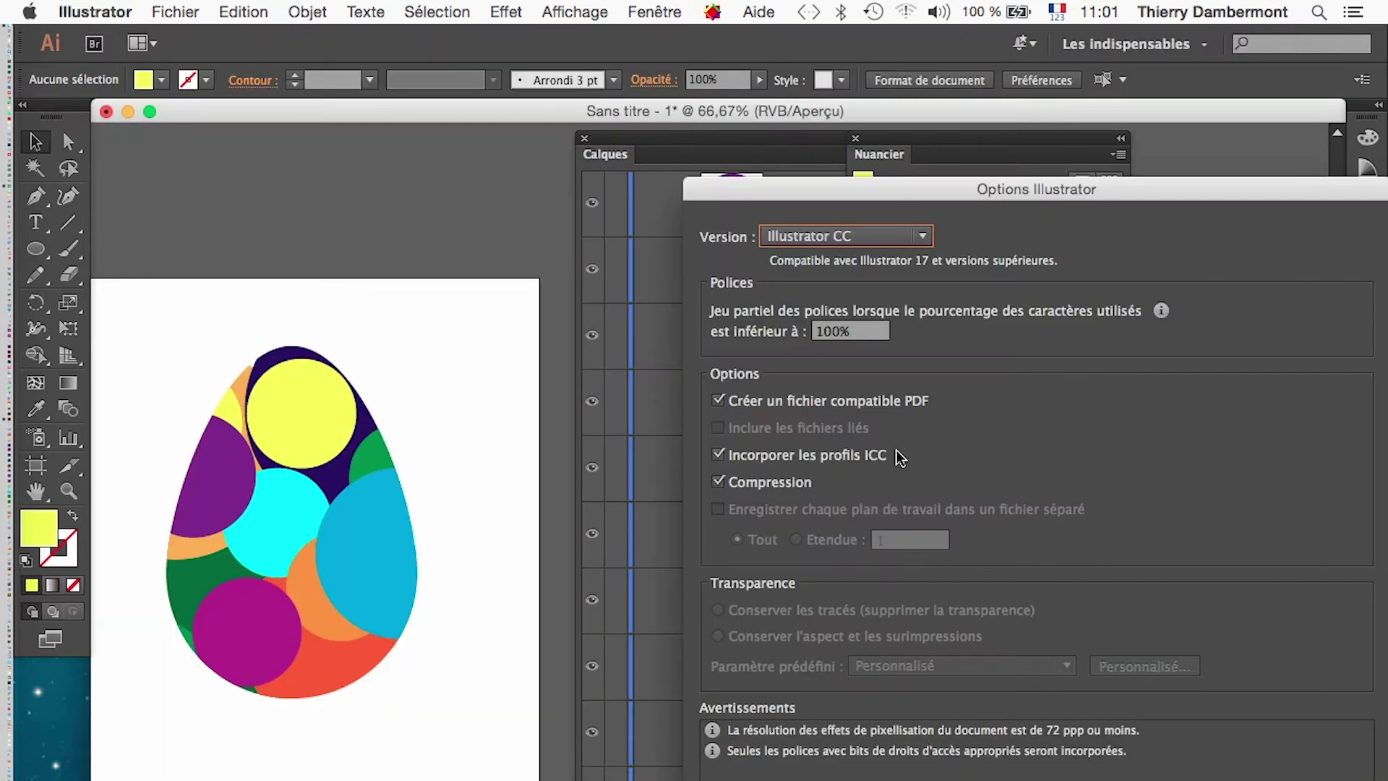
key("Return")
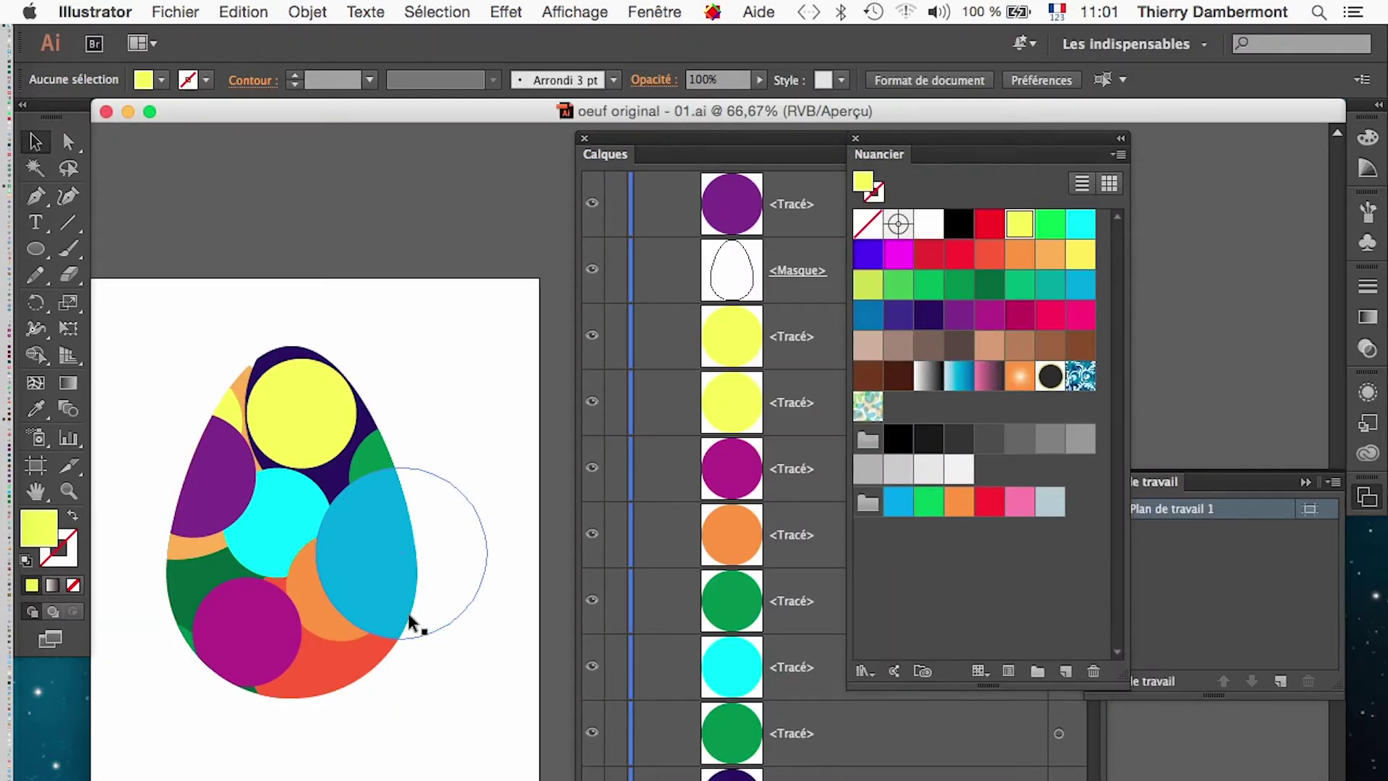
Step: Isolate the egg's clipping mask again and recolour the large yellow circle near the egg's tip magenta
left_click(283, 418)
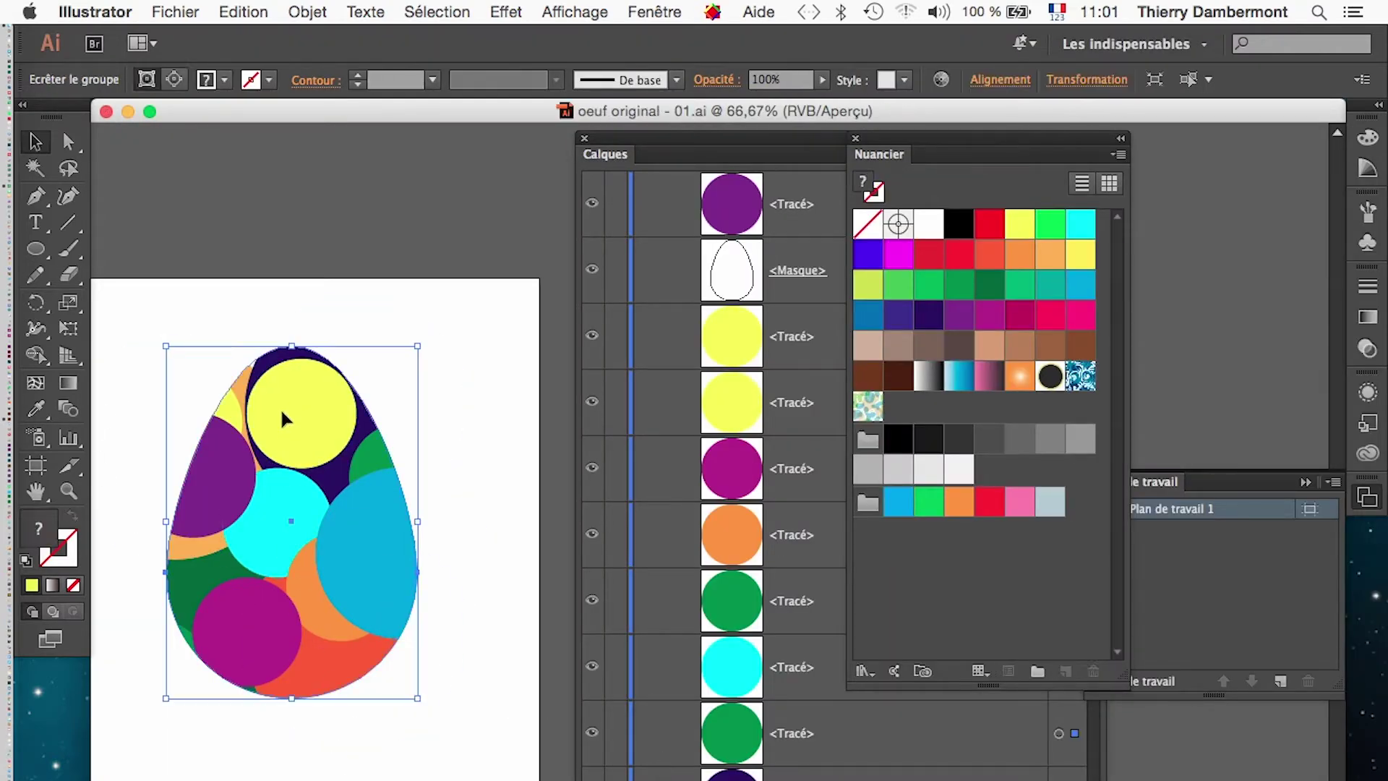
right_click(315, 428)
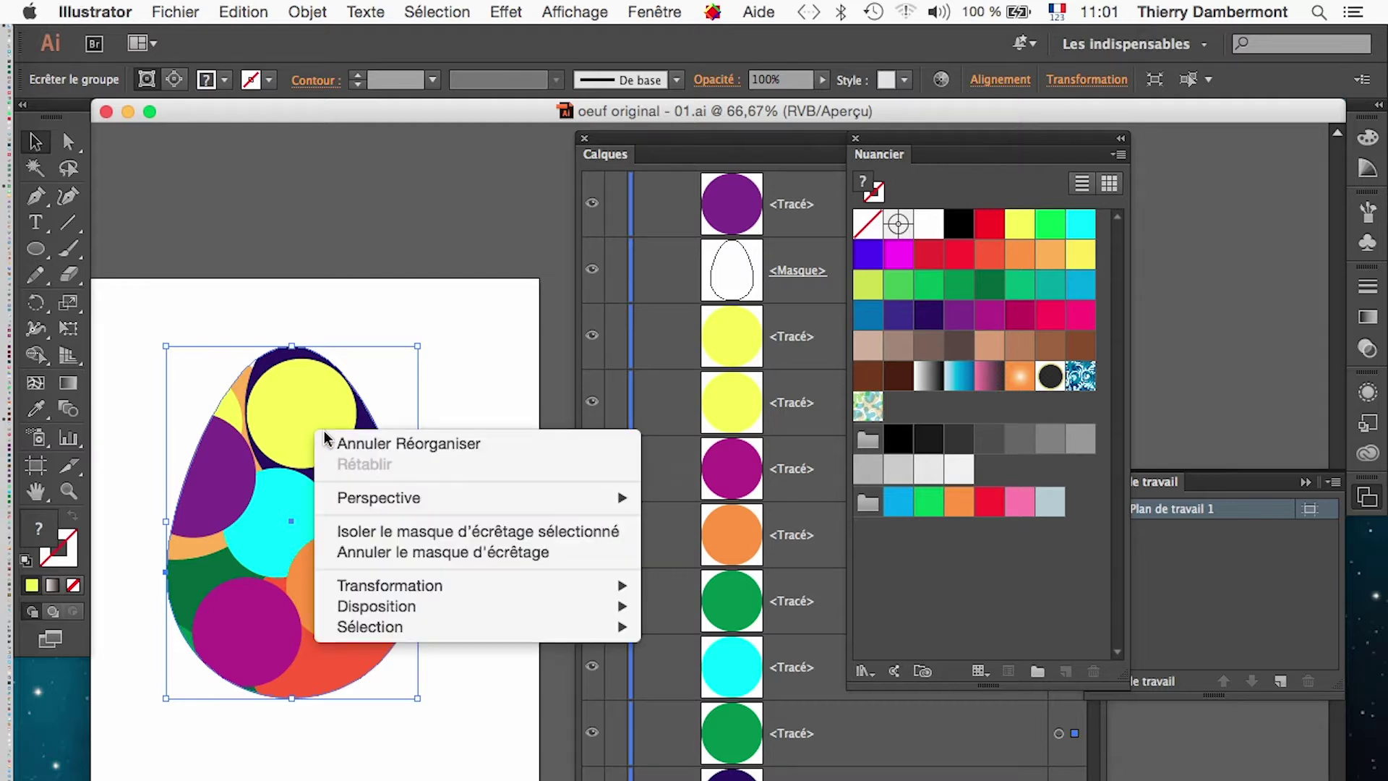
left_click(417, 535)
left_click(293, 389)
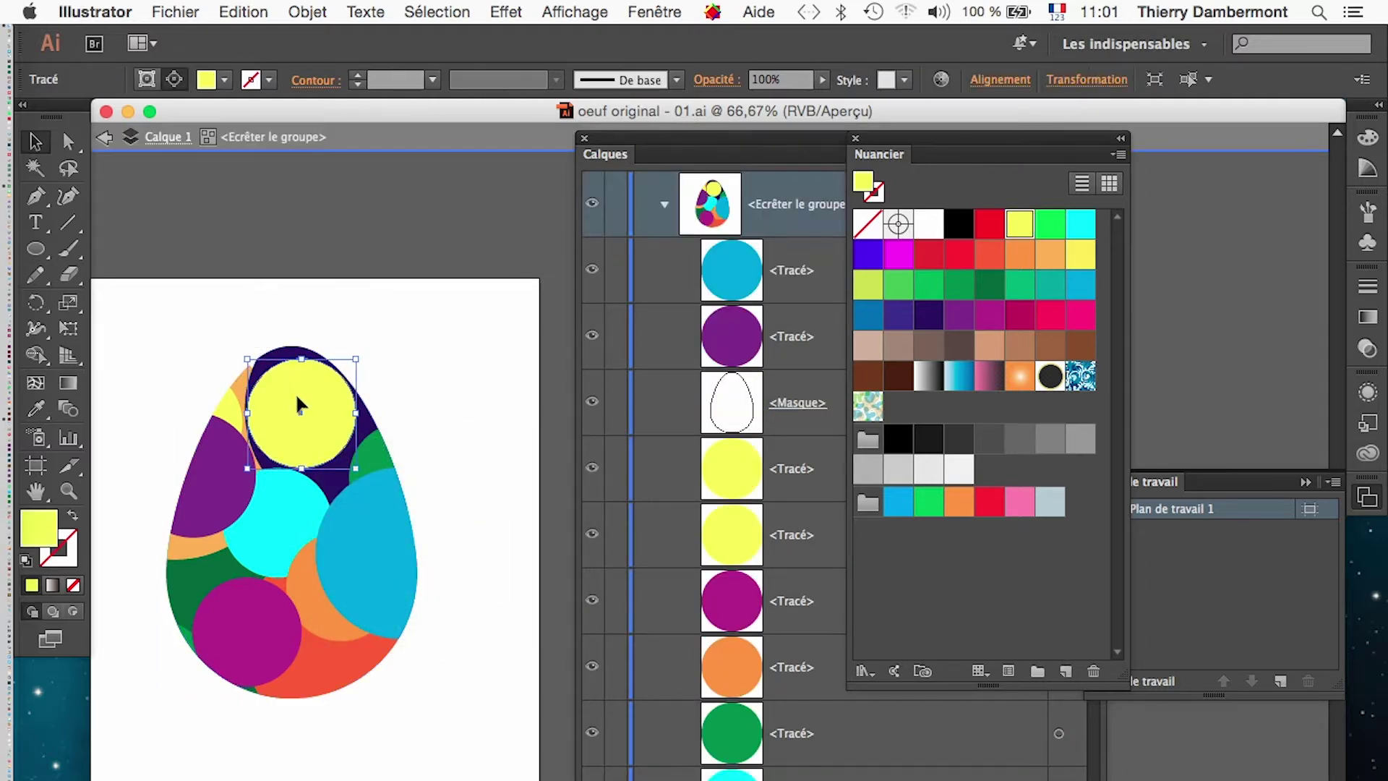
left_click(795, 625)
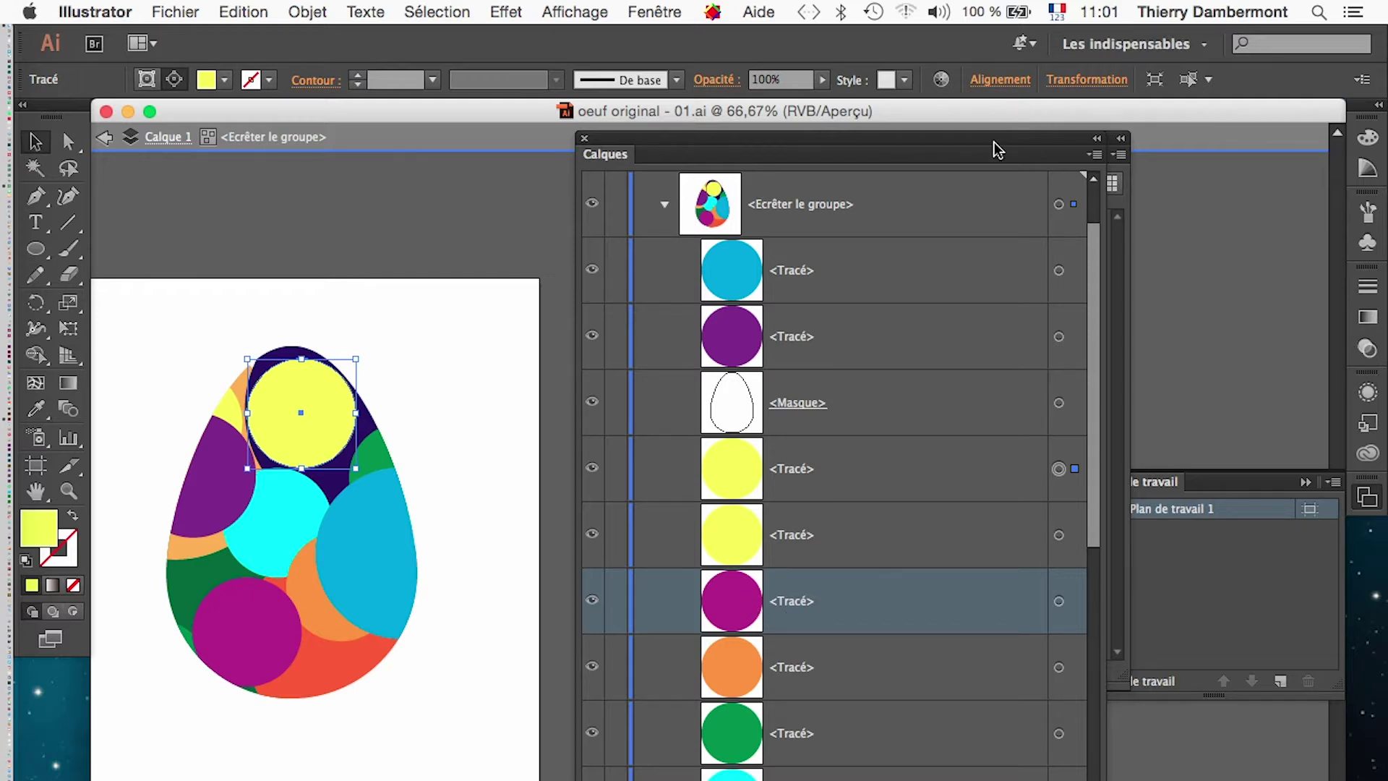
left_click_drag(997, 150, 1155, 595)
left_click(927, 316)
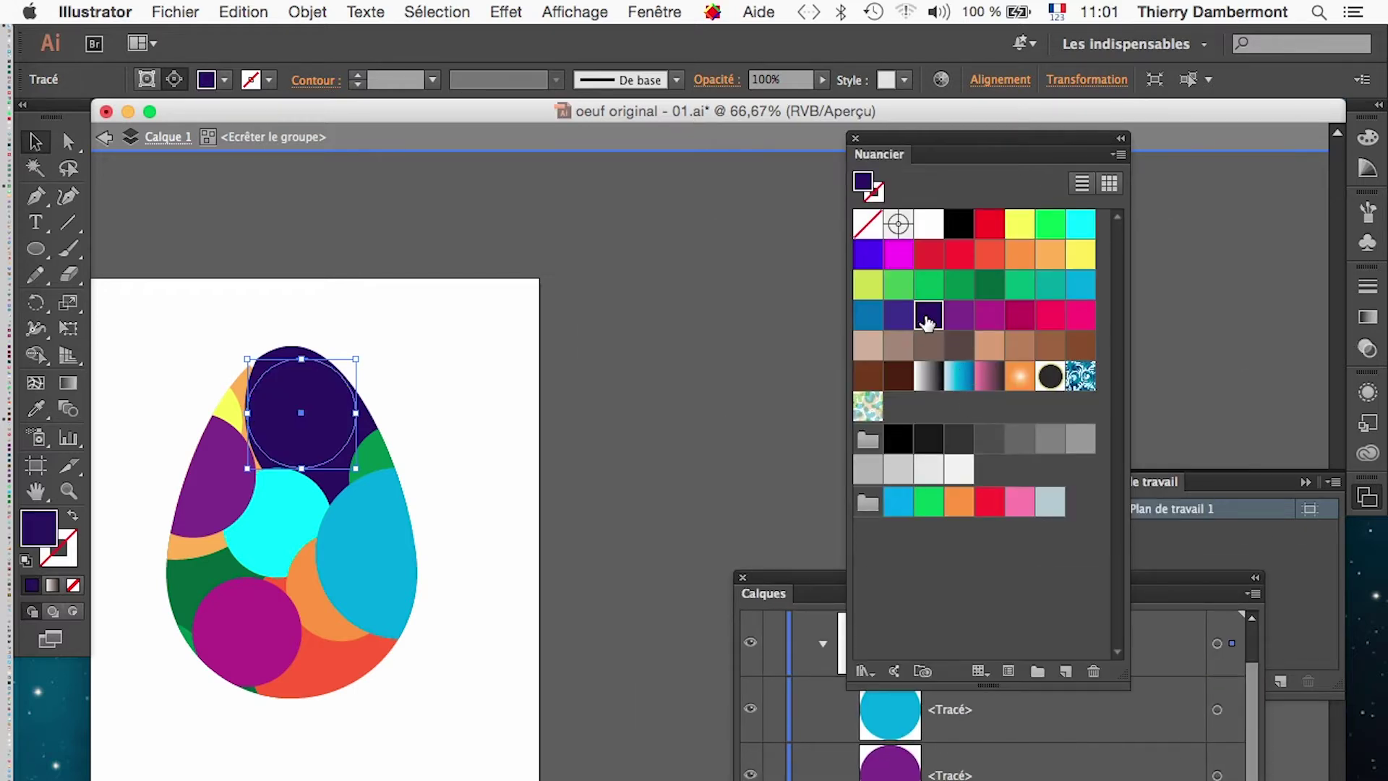
left_click(979, 317)
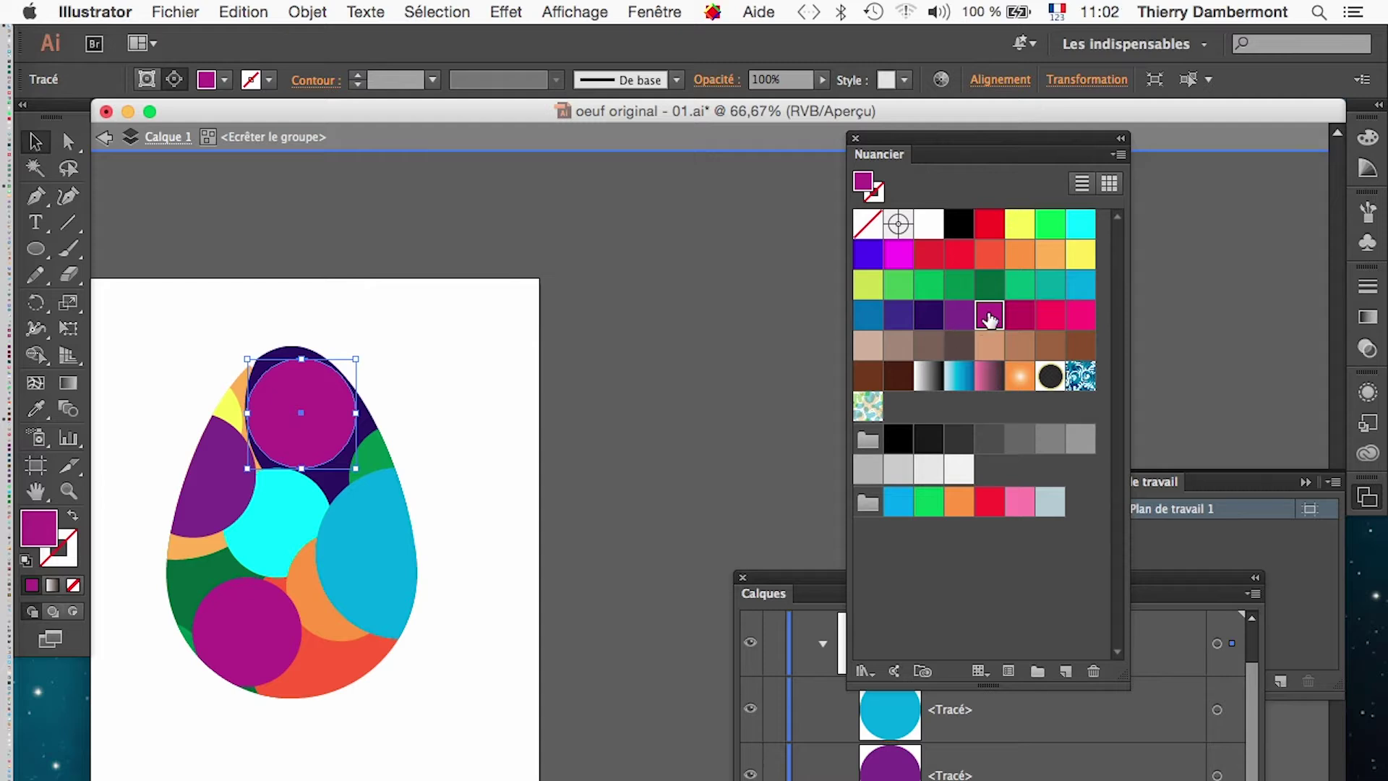
Step: Shift the recoloured magenta circle up and right so it overlaps the egg's upper right edge, and exit isolation mode
left_click_drag(298, 417, 328, 395)
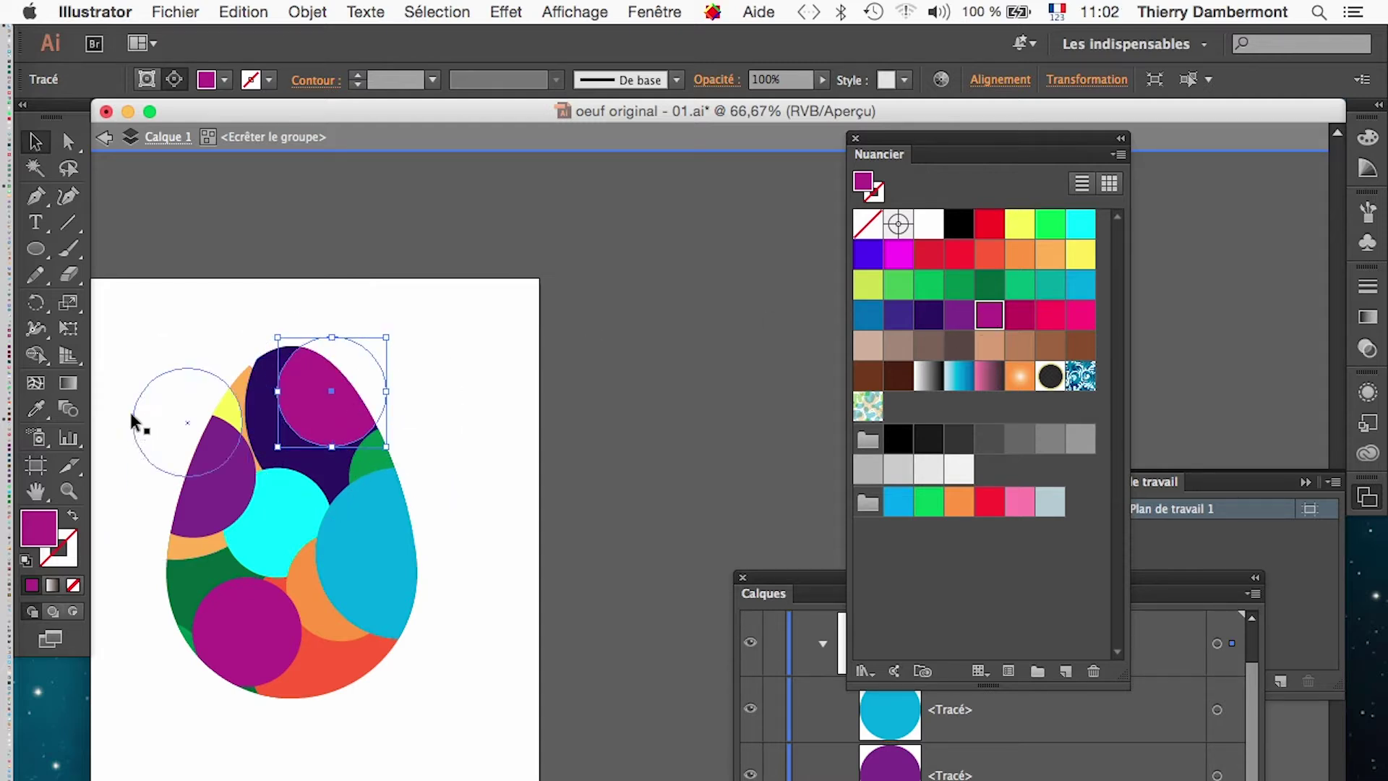
left_click(133, 293)
left_click(105, 139)
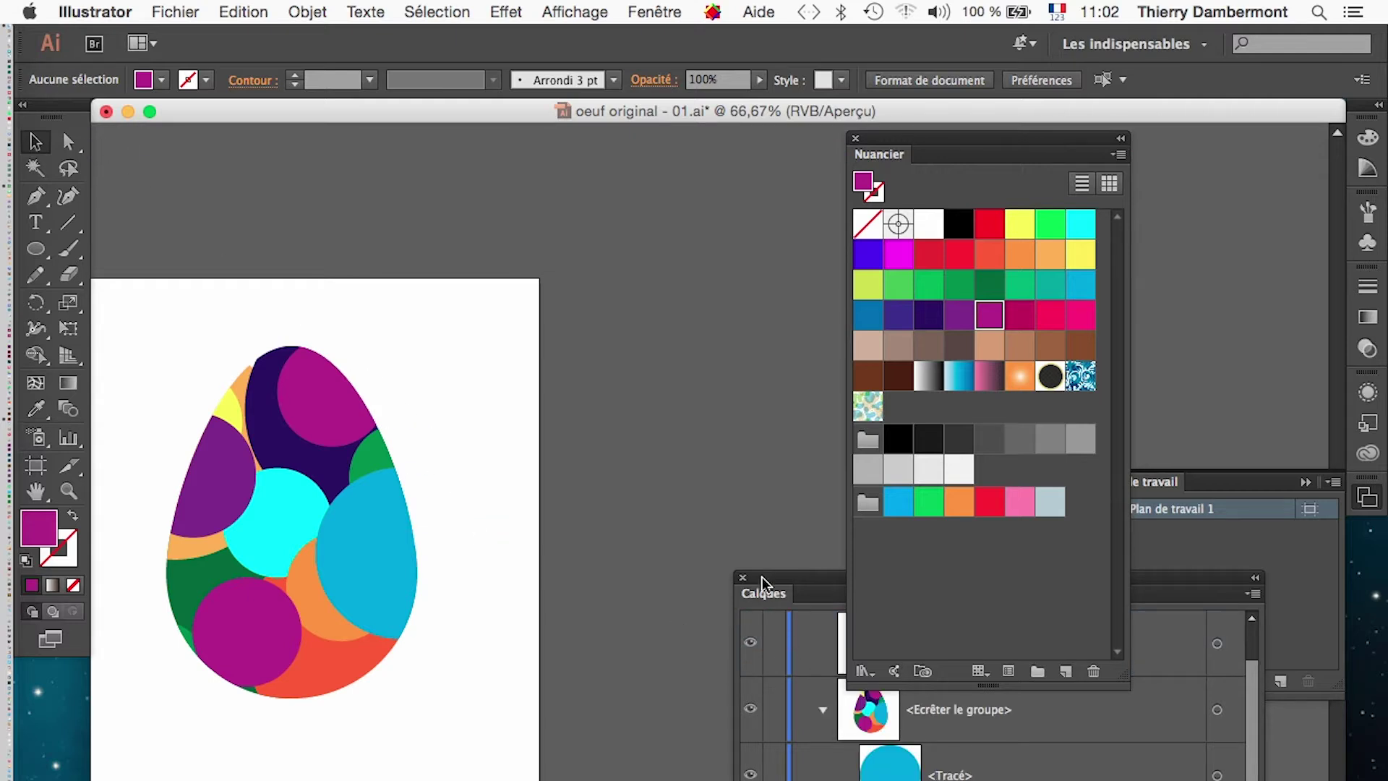
Step: Collapse the clipping group in the layer list and delete the leftover blank path above it
left_click_drag(760, 579, 537, 196)
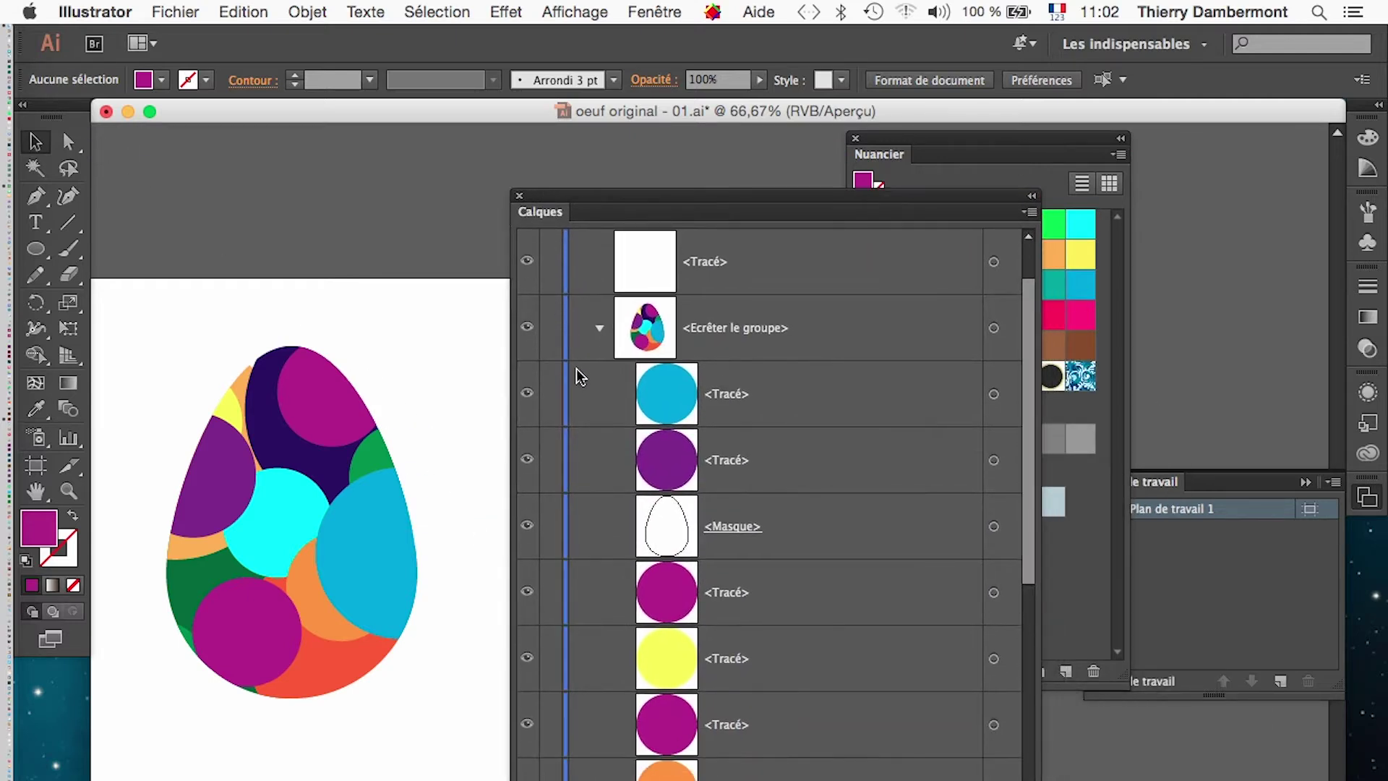
left_click(599, 333)
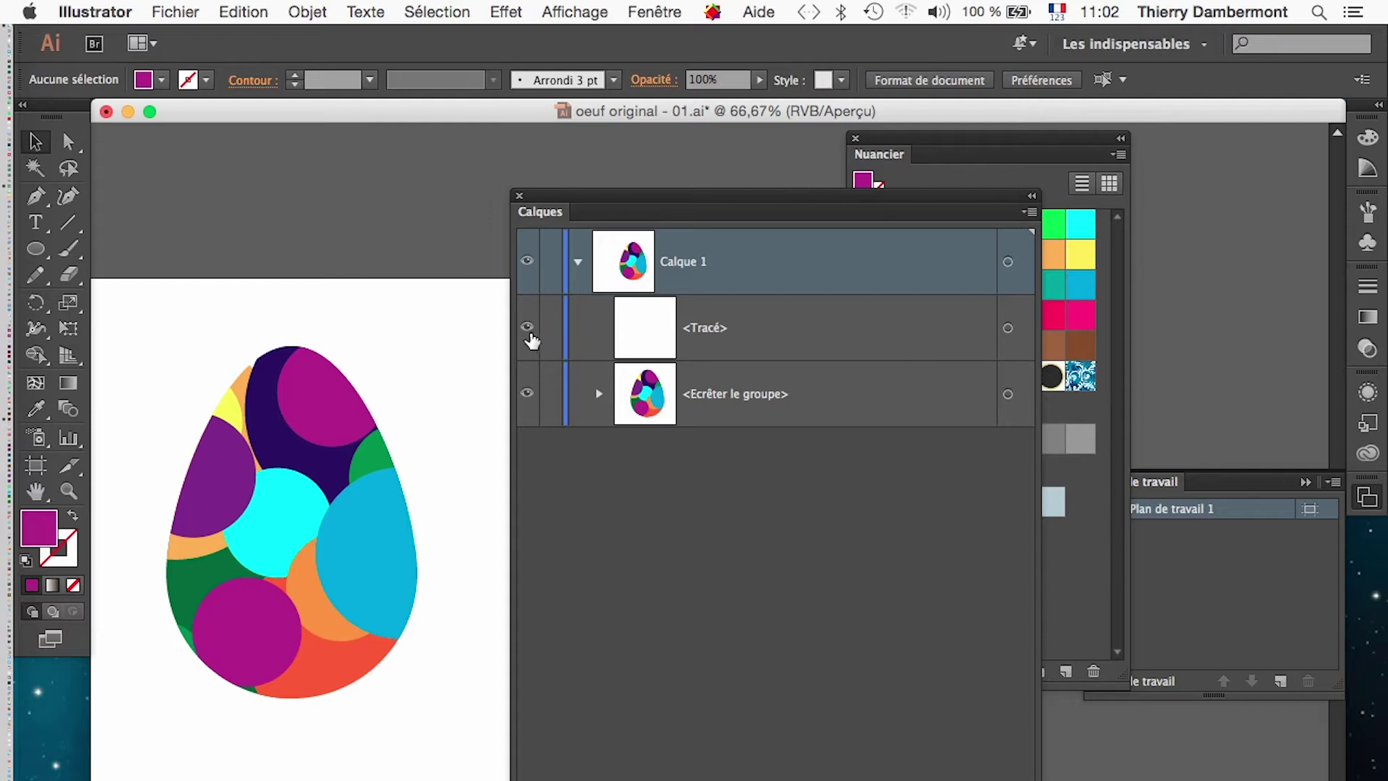
left_click(527, 331)
left_click_drag(780, 334, 977, 654)
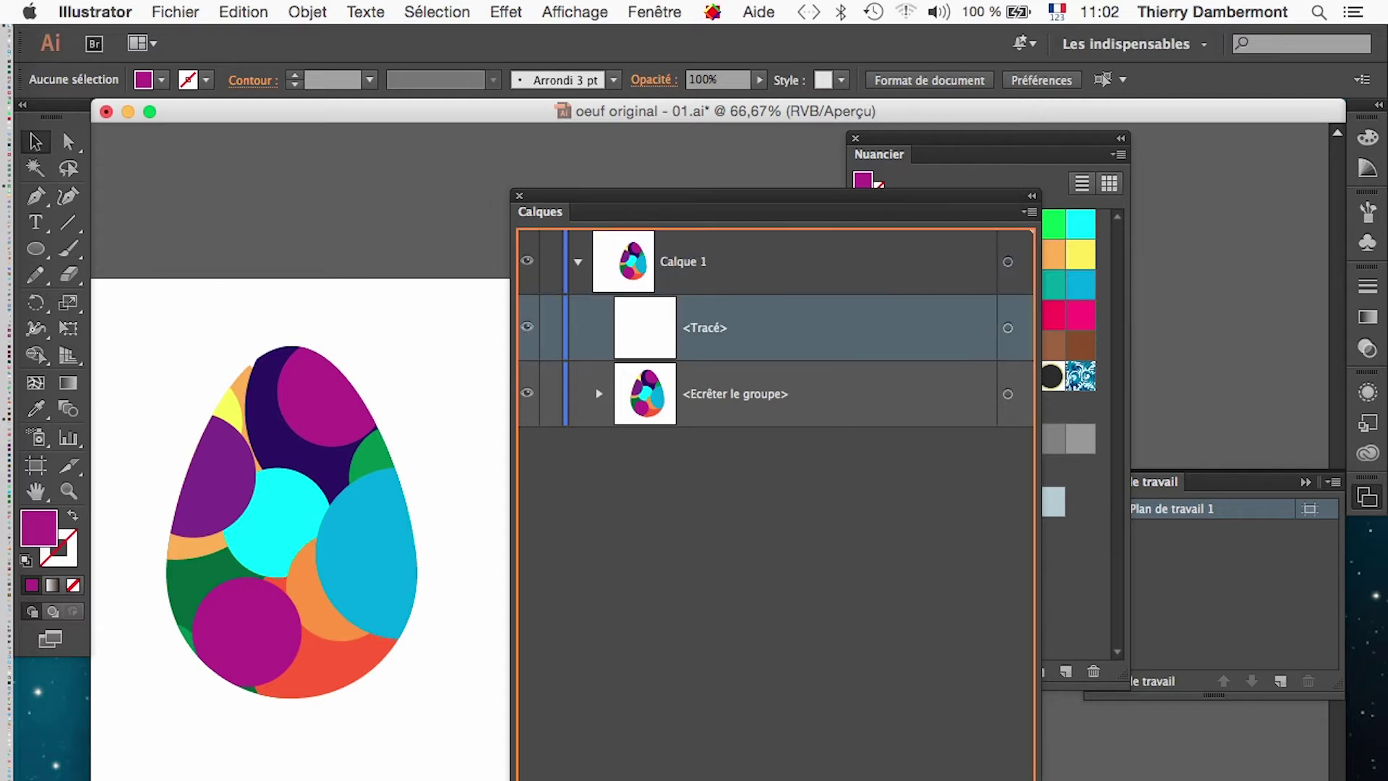
left_click_drag(1012, 775, 1021, 780)
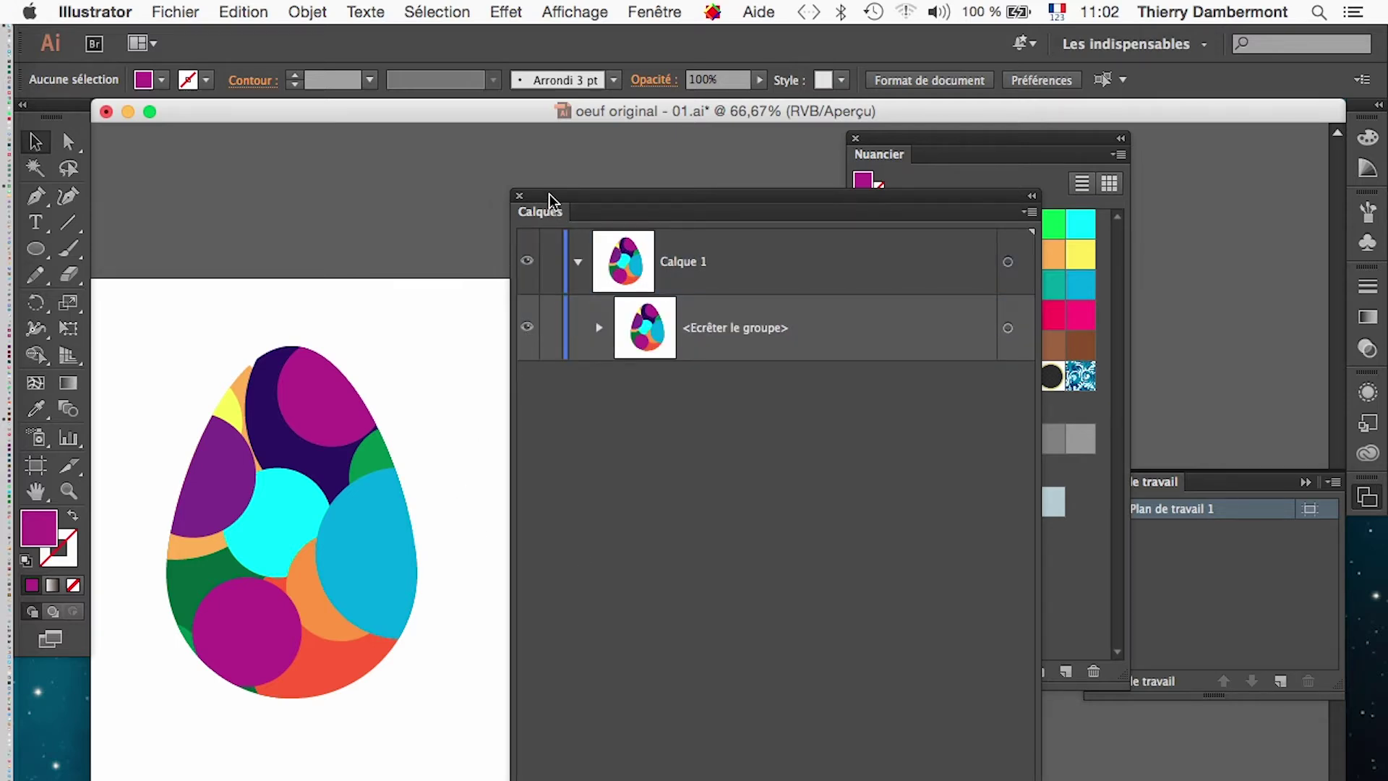
Step: Display the transparency grid behind the artwork and clear the Layers panel away from the space beside the egg
left_click_drag(549, 201, 690, 208)
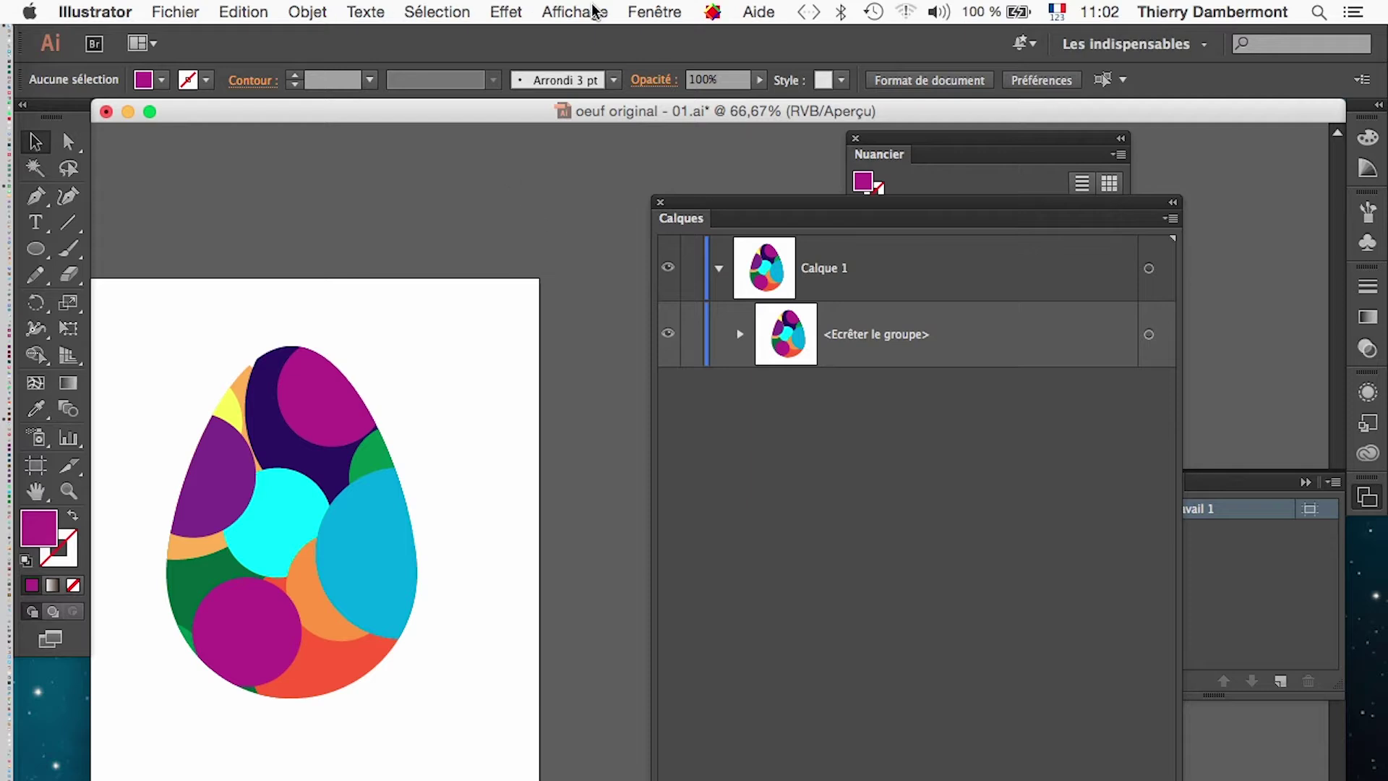
left_click(595, 11)
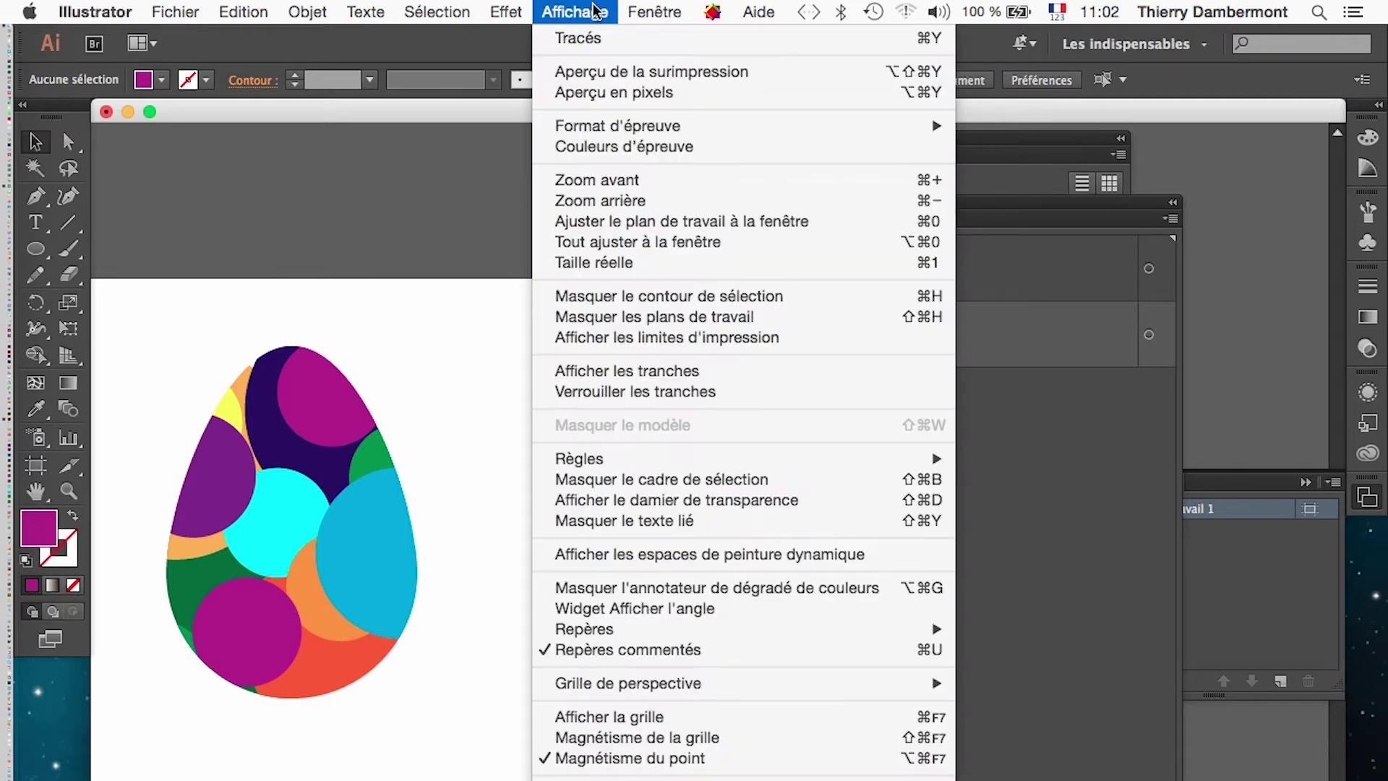
left_click(659, 502)
left_click_drag(727, 201, 1001, 246)
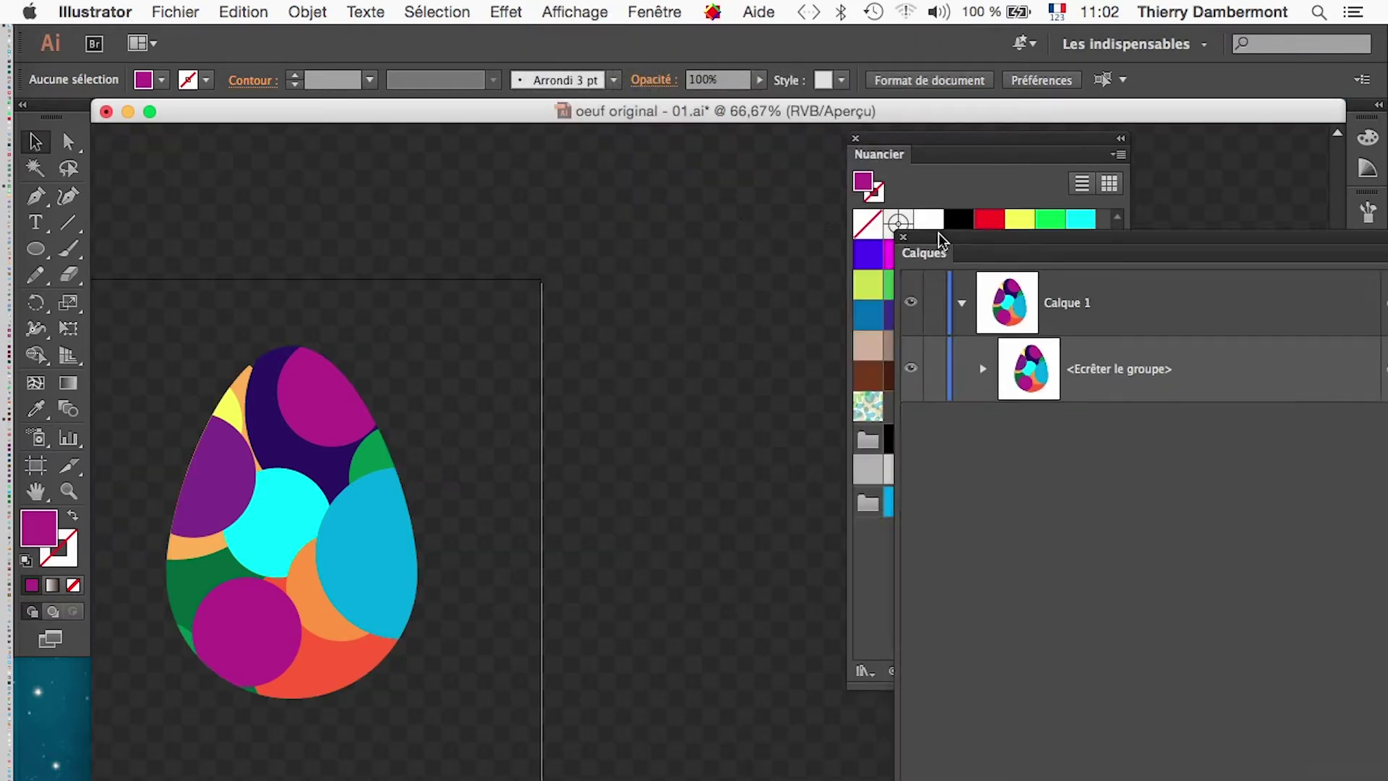
Step: Draw a circle to the right of the egg and fill it with the linear white-to-dark-brown gradient
left_click(36, 249)
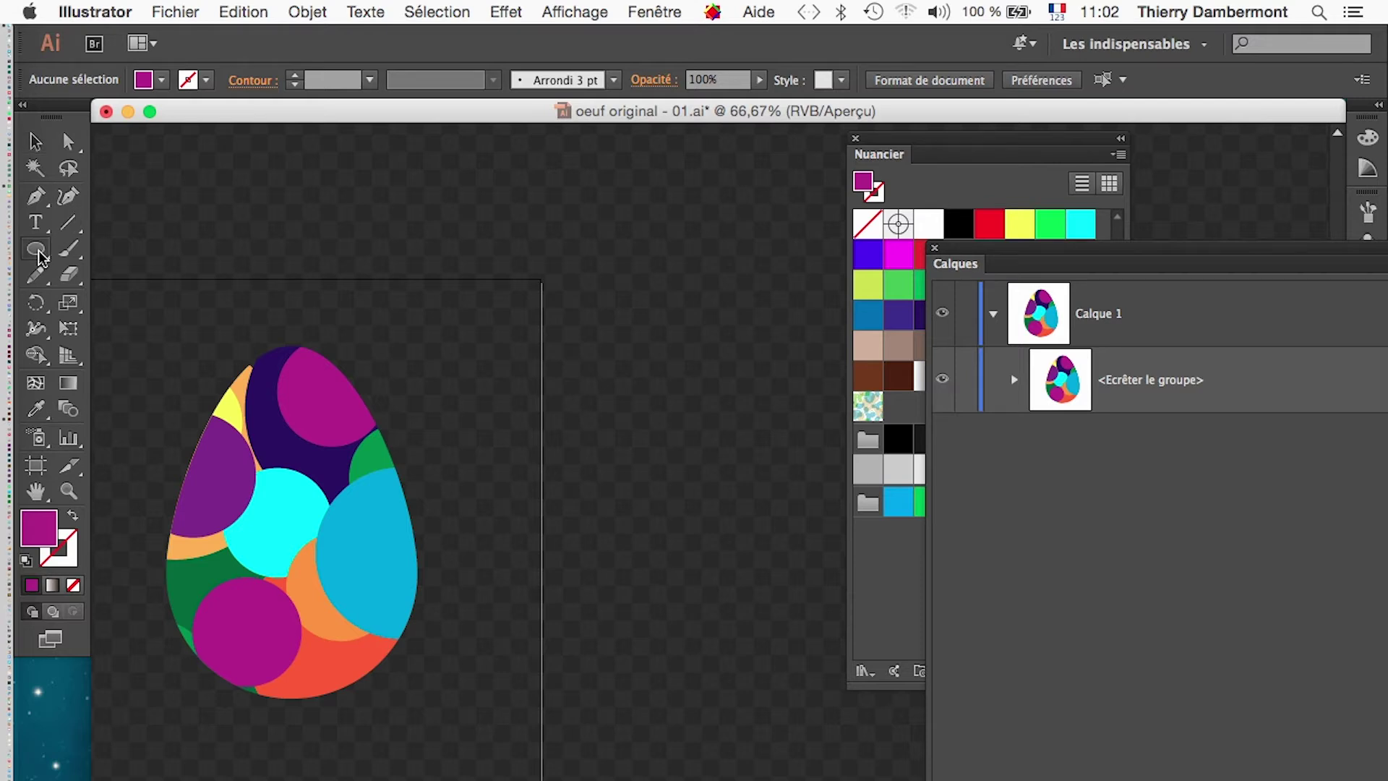
left_click_drag(543, 361, 772, 592)
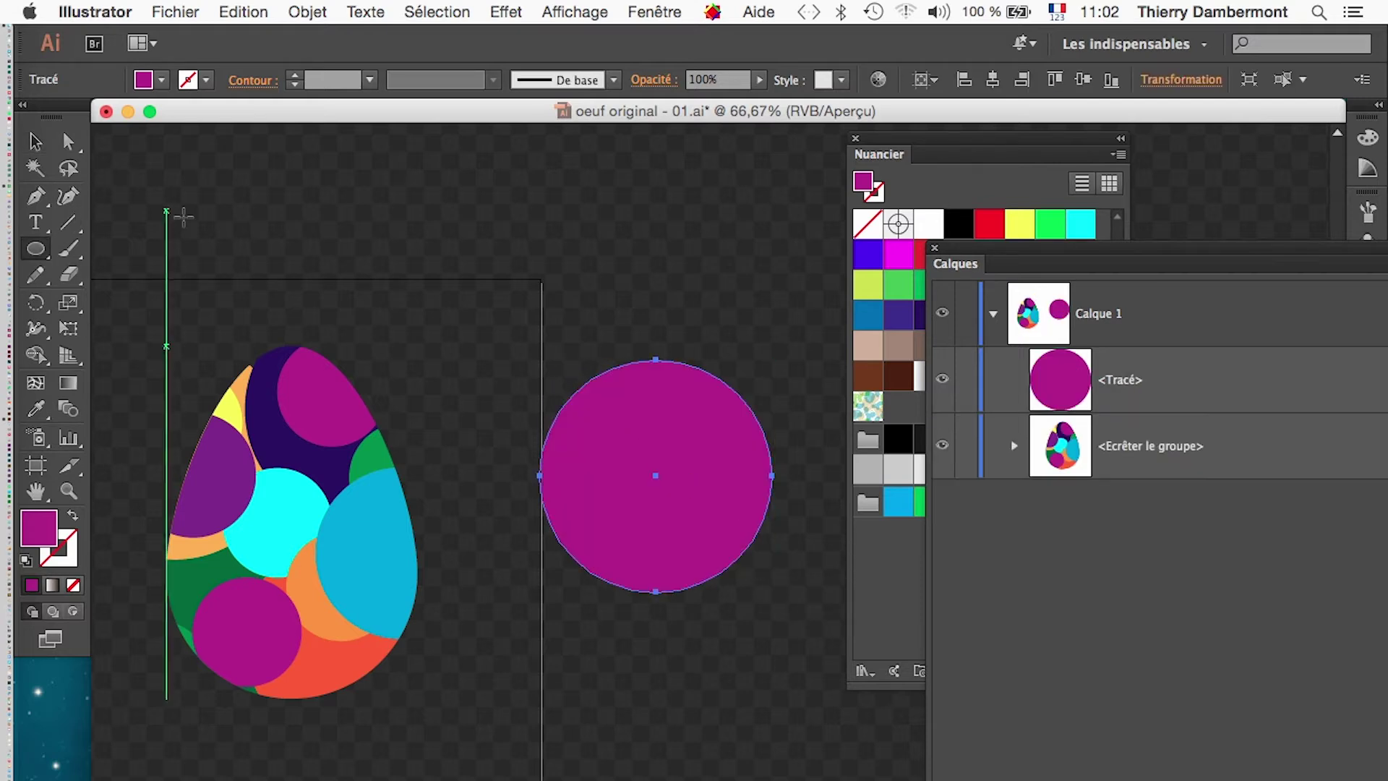
left_click_drag(44, 109, 480, 156)
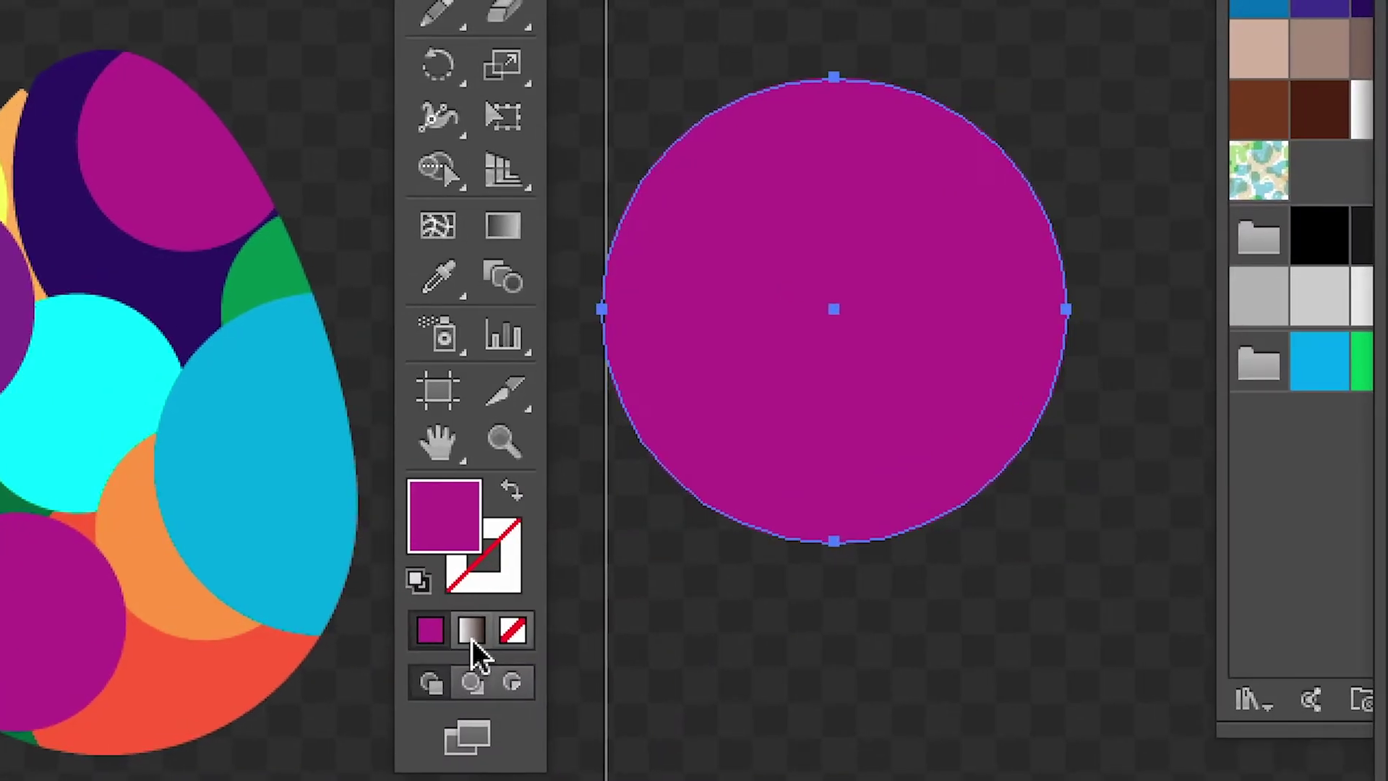
left_click(475, 630)
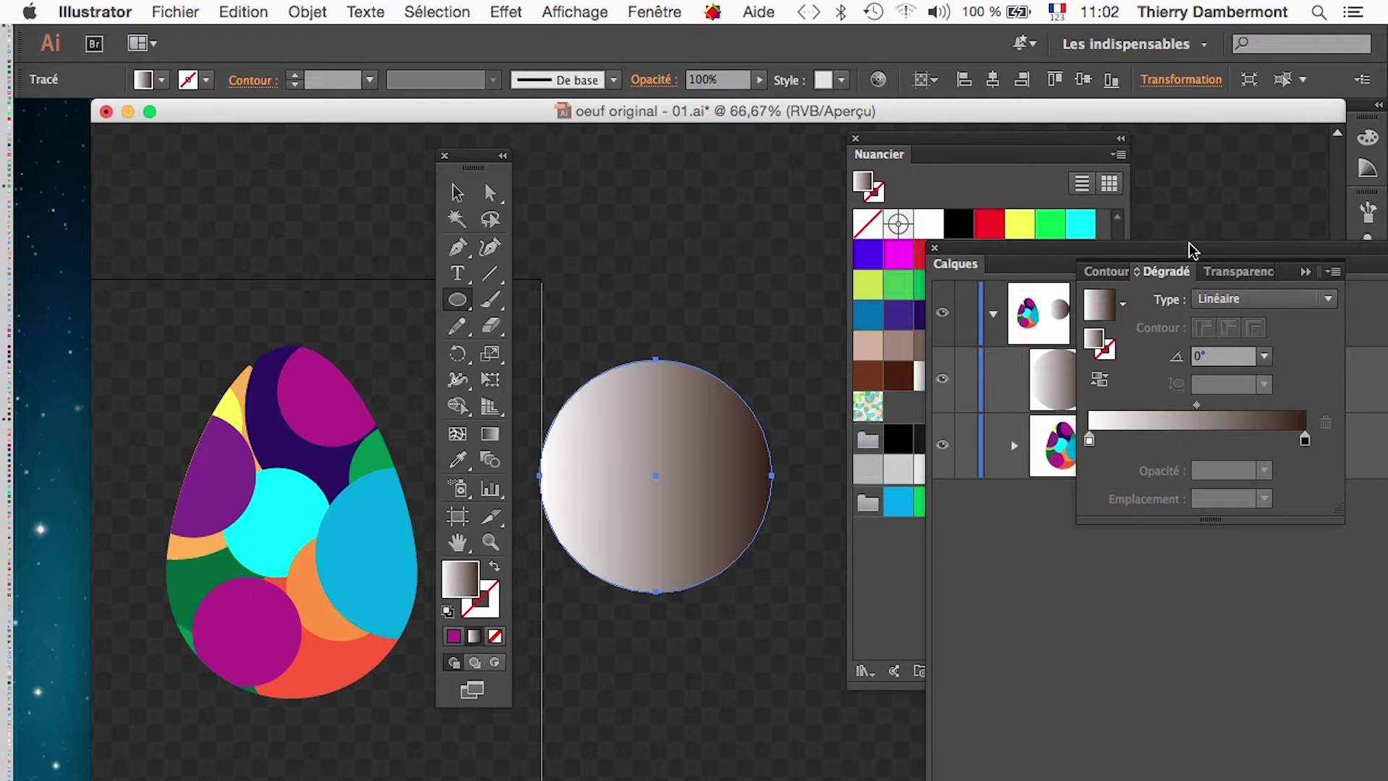
Step: Detach the Gradient panel, move it and the tool panel clear of the circle, and set the circle's gradient type to Radial
left_click_drag(1165, 271, 715, 190)
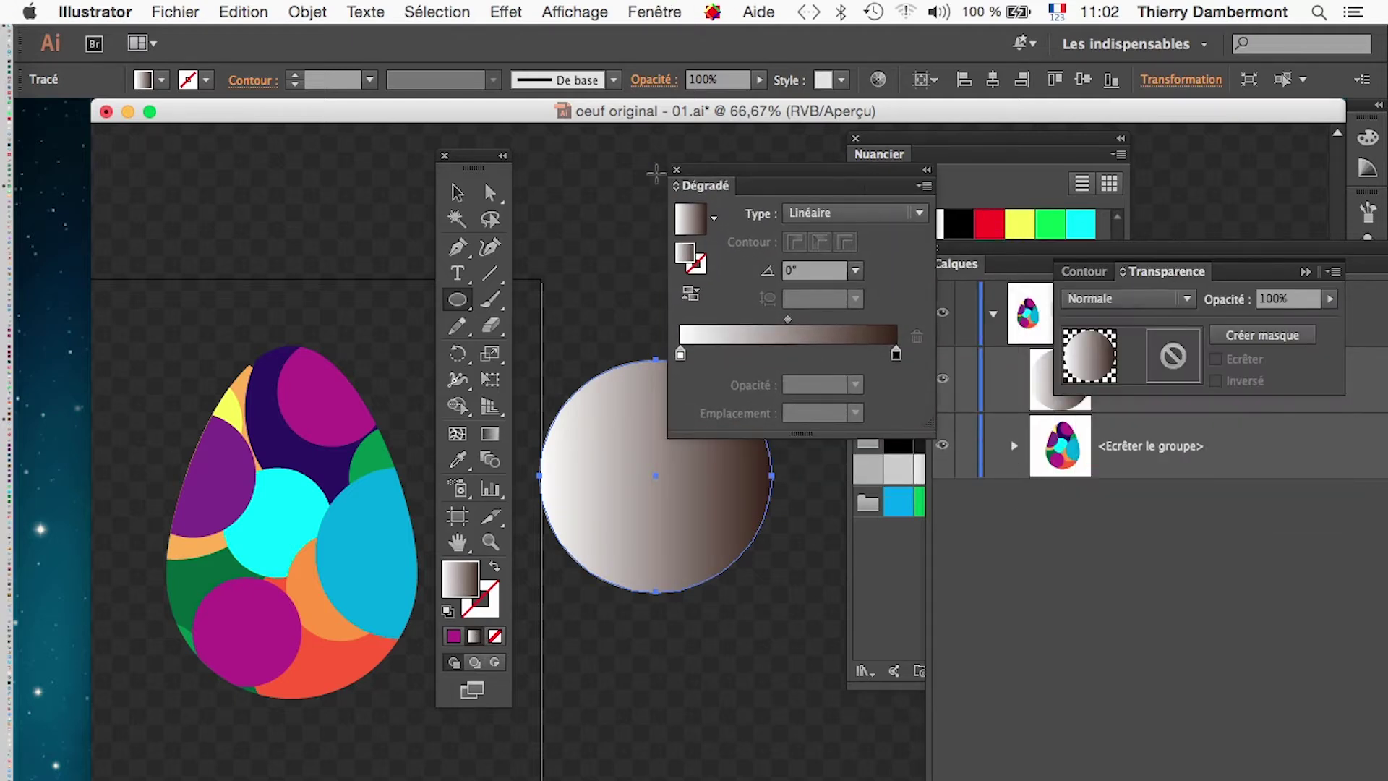
left_click_drag(473, 168, 157, 160)
left_click_drag(728, 179, 378, 180)
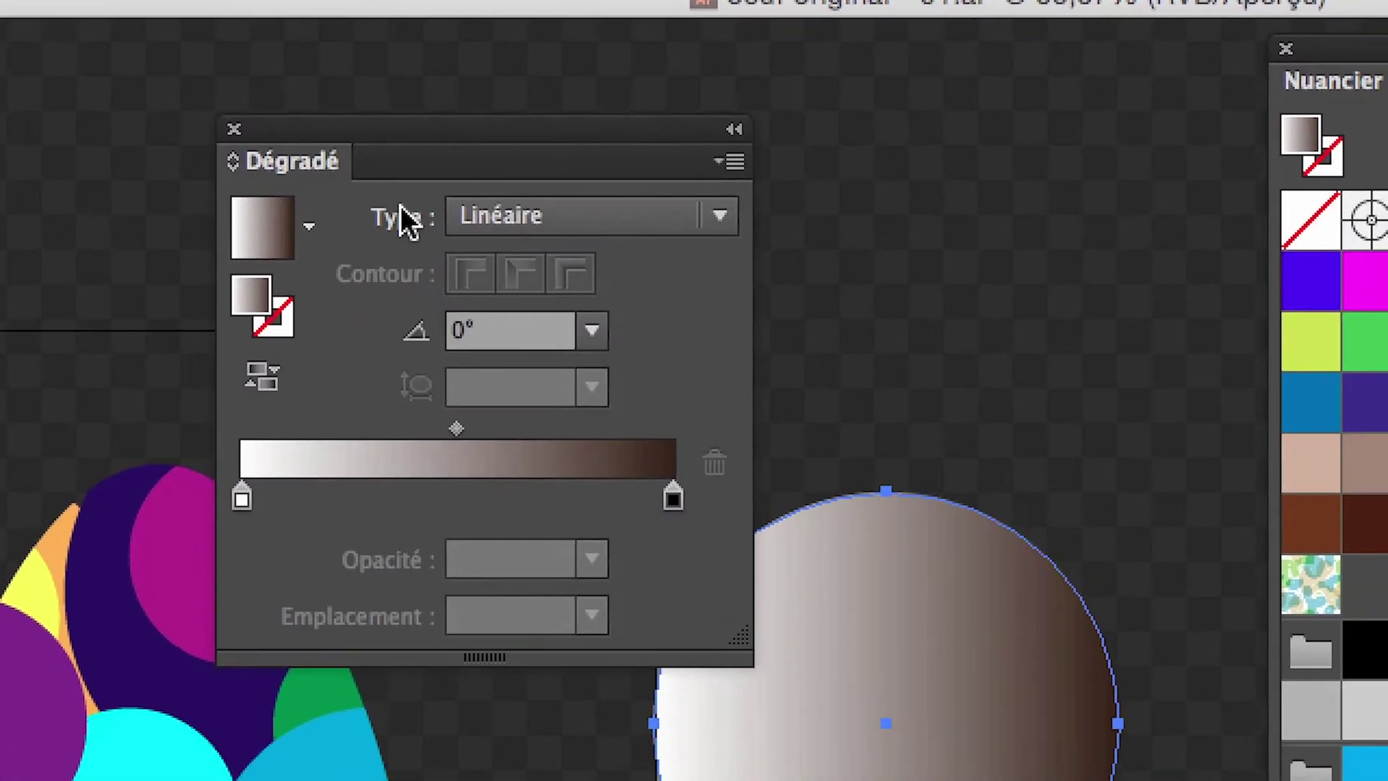
left_click(462, 215)
left_click(488, 310)
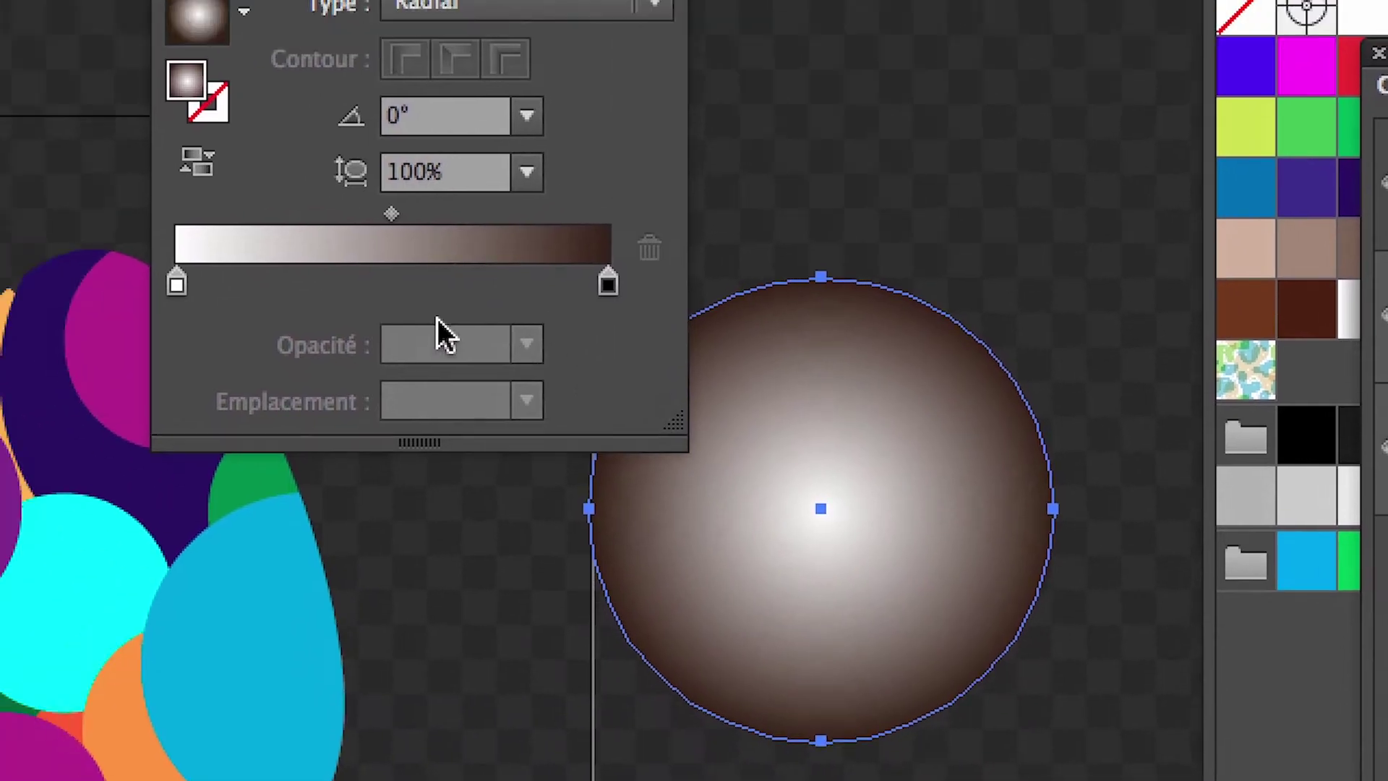
Step: Reverse the white-to-brown radial gradient several times to compare both directions, ending with white at the centre
left_click(199, 170)
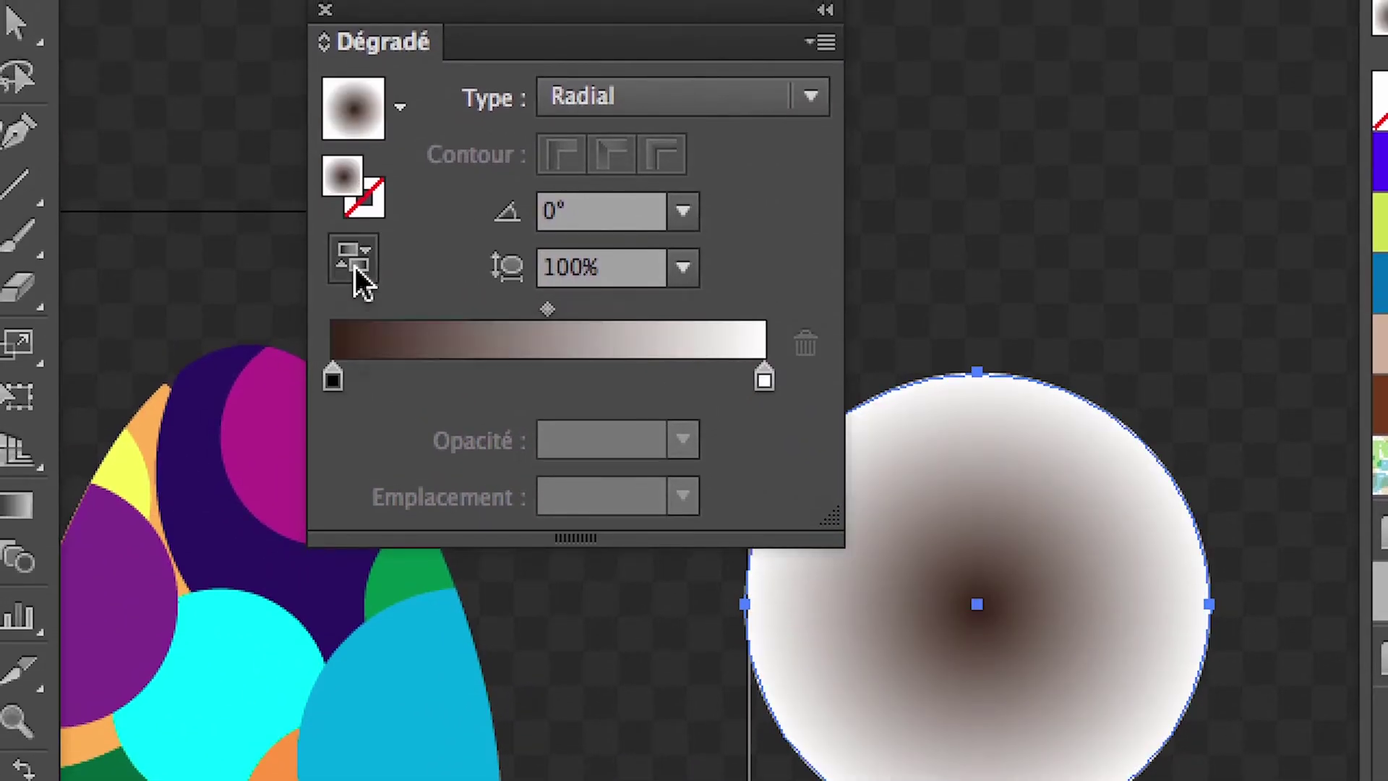
left_click(354, 266)
left_click(354, 266)
left_click(354, 266)
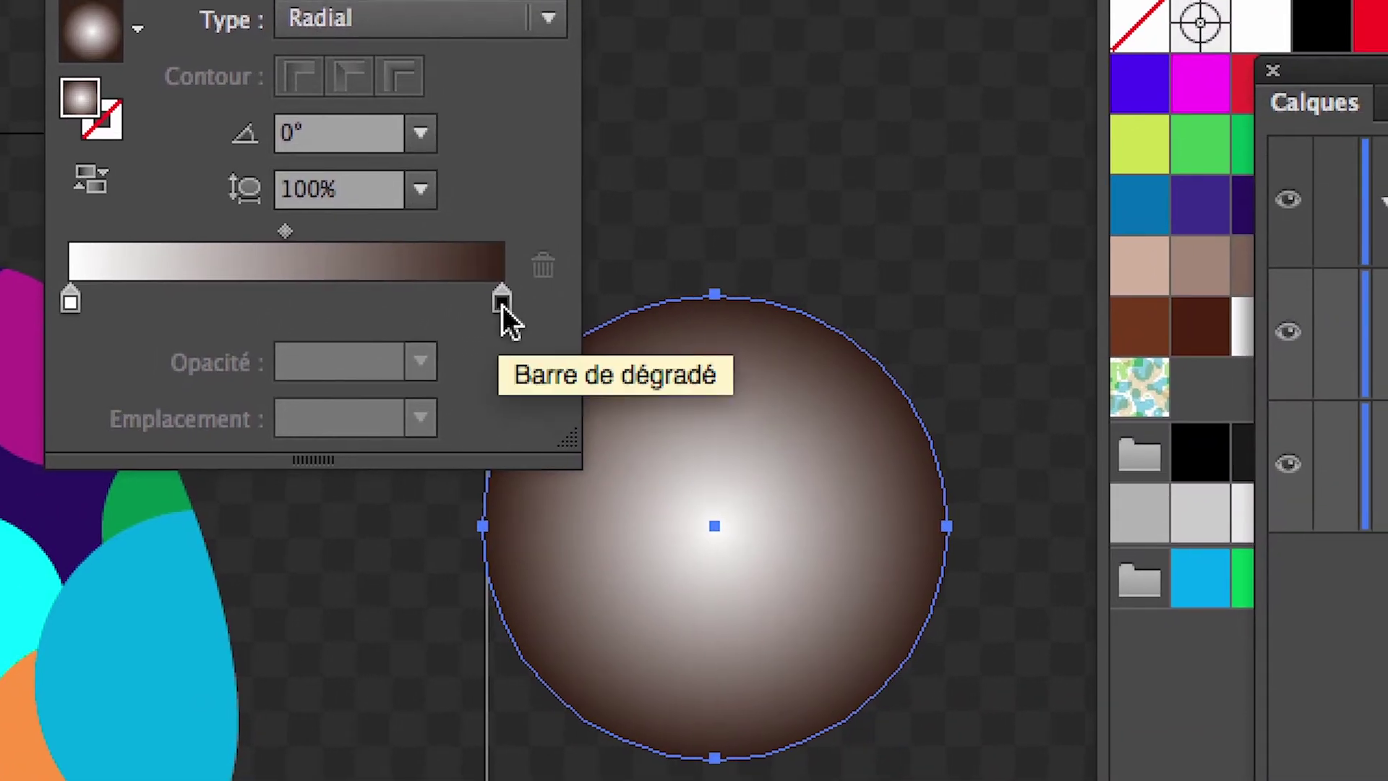
Step: Change the gradient's dark brown outer stop to white
double_click(501, 302)
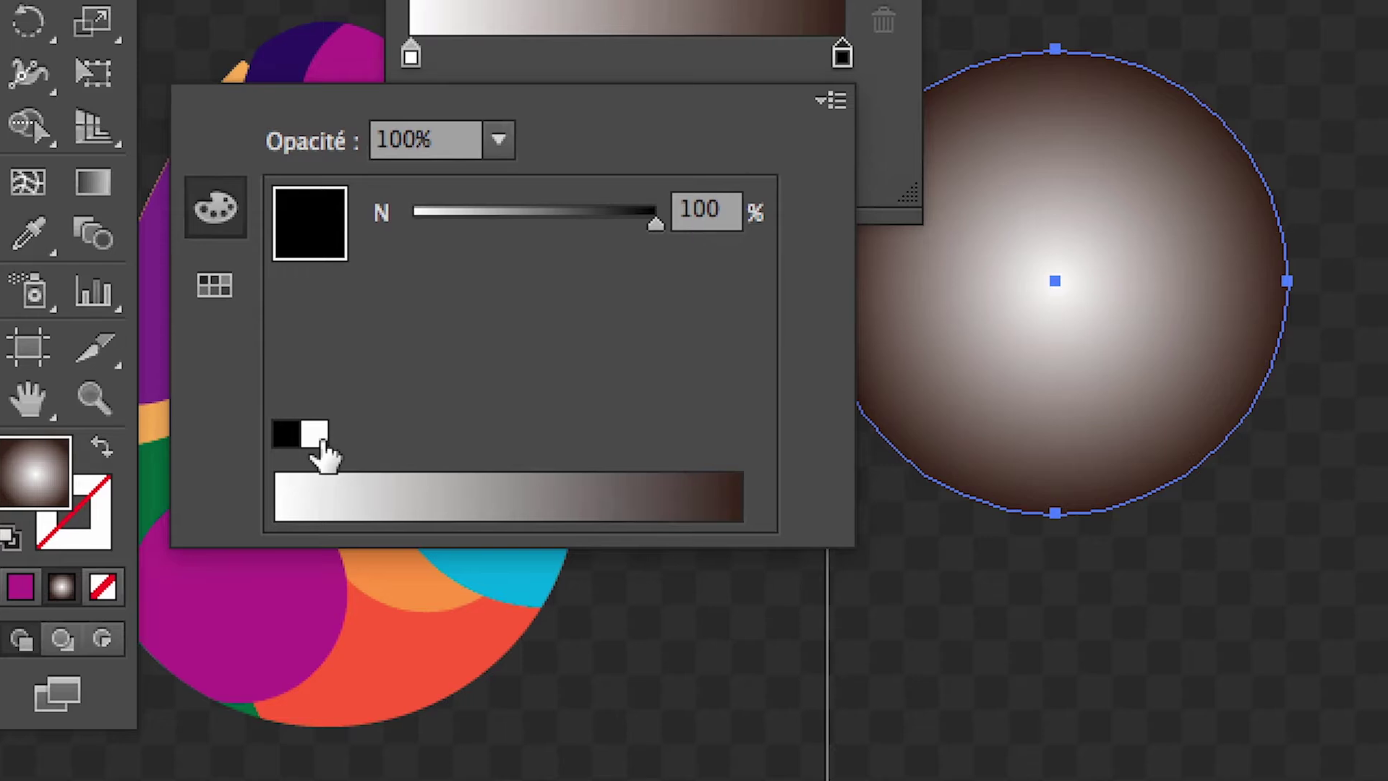
left_click(216, 537)
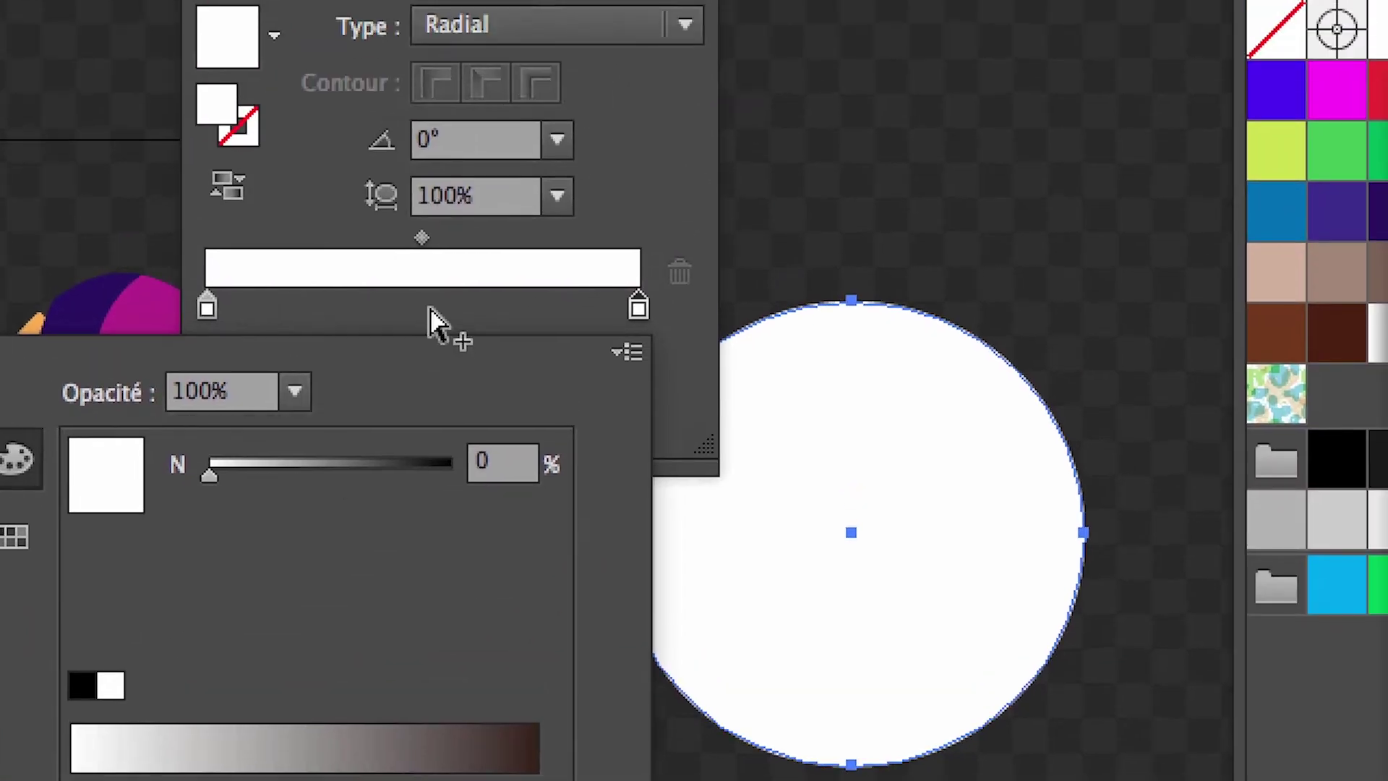
left_click(581, 119)
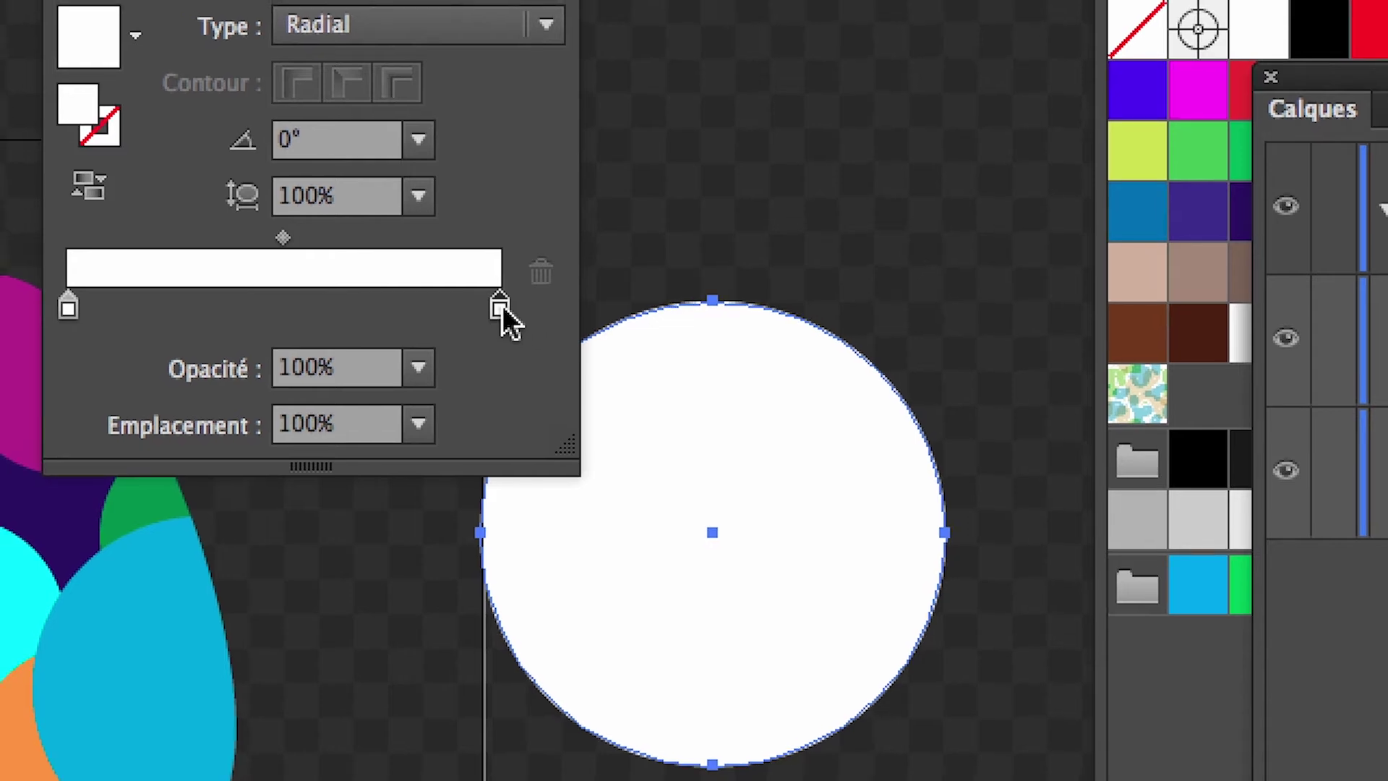
Step: Set the opacity of the gradient's outer white stop to 0%
double_click(489, 304)
left_click(502, 307)
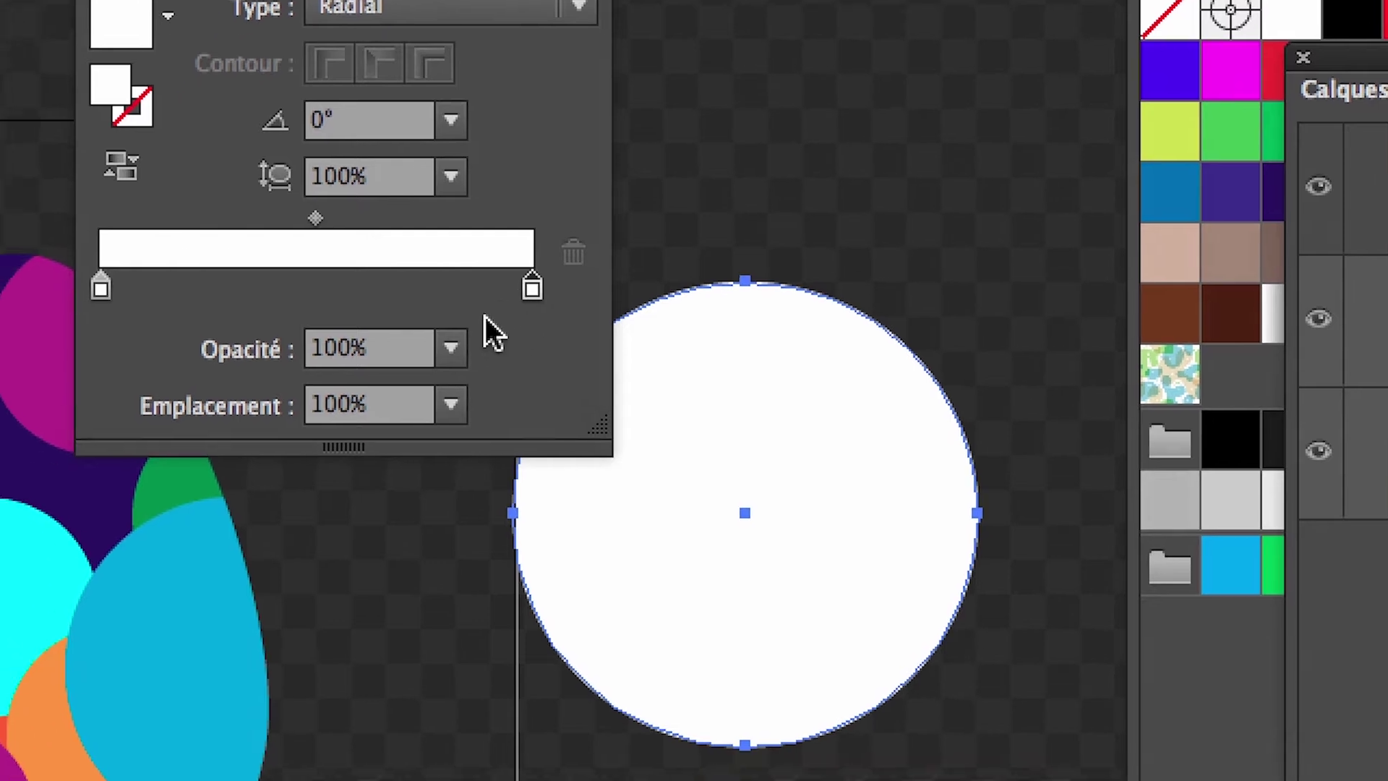
left_click(419, 362)
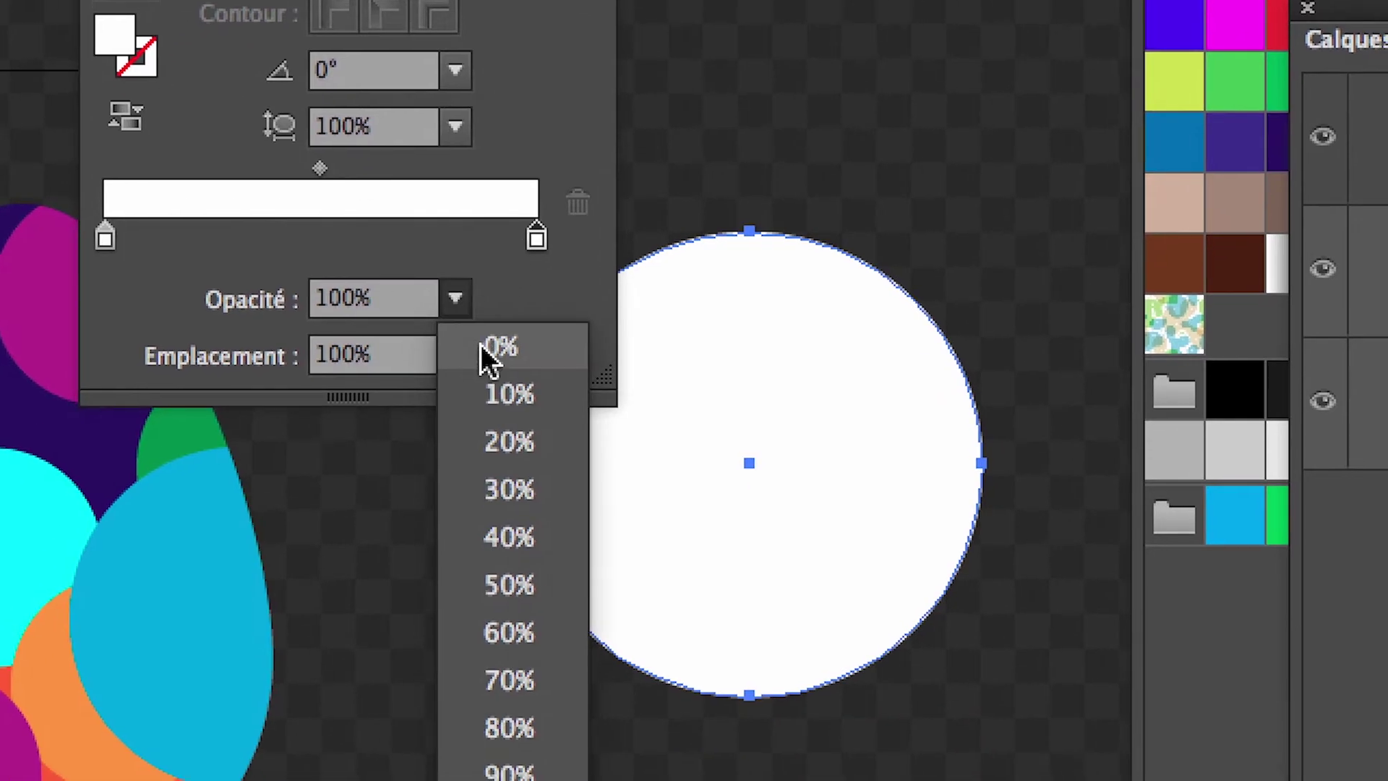
left_click(480, 341)
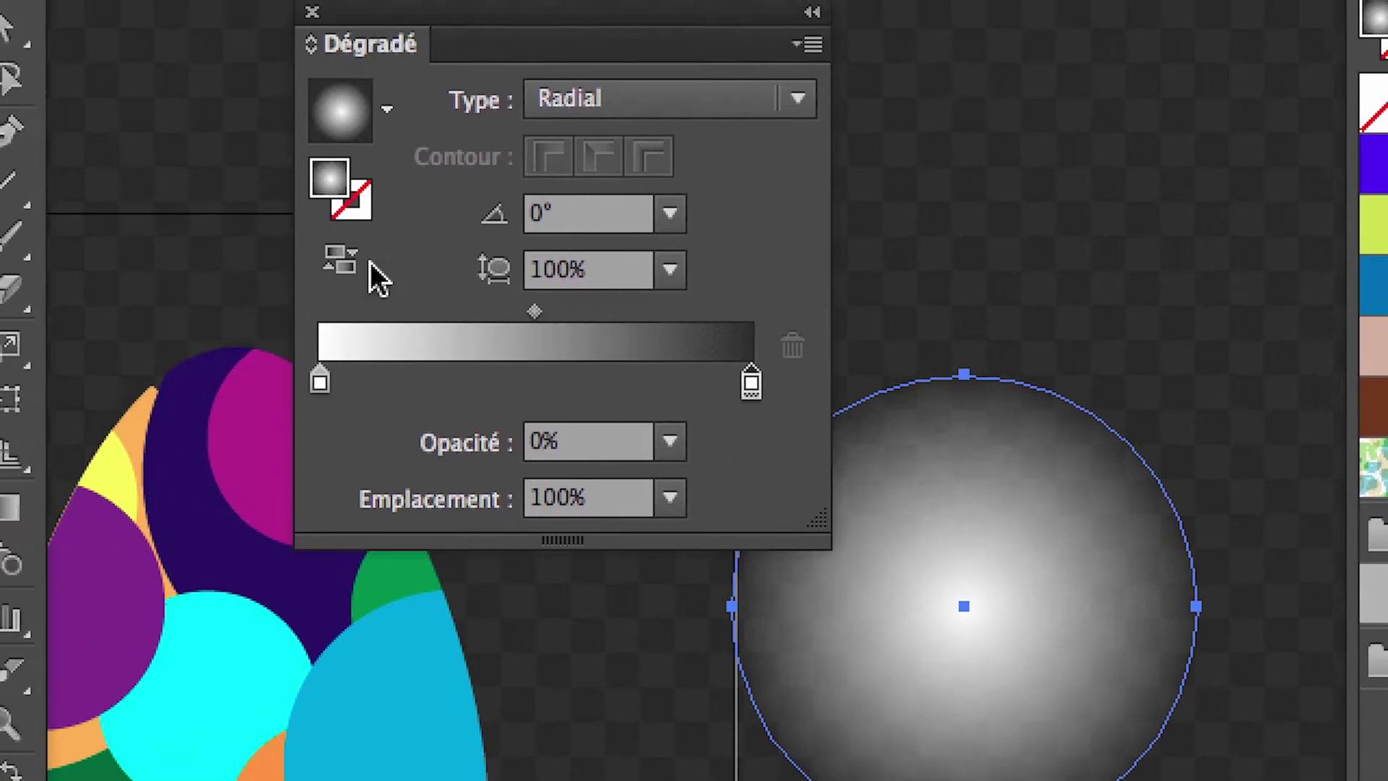
Step: Reverse the white-to-transparent gradient back and forth to compare both directions, ending with the opaque white at the centre
left_click(86, 179)
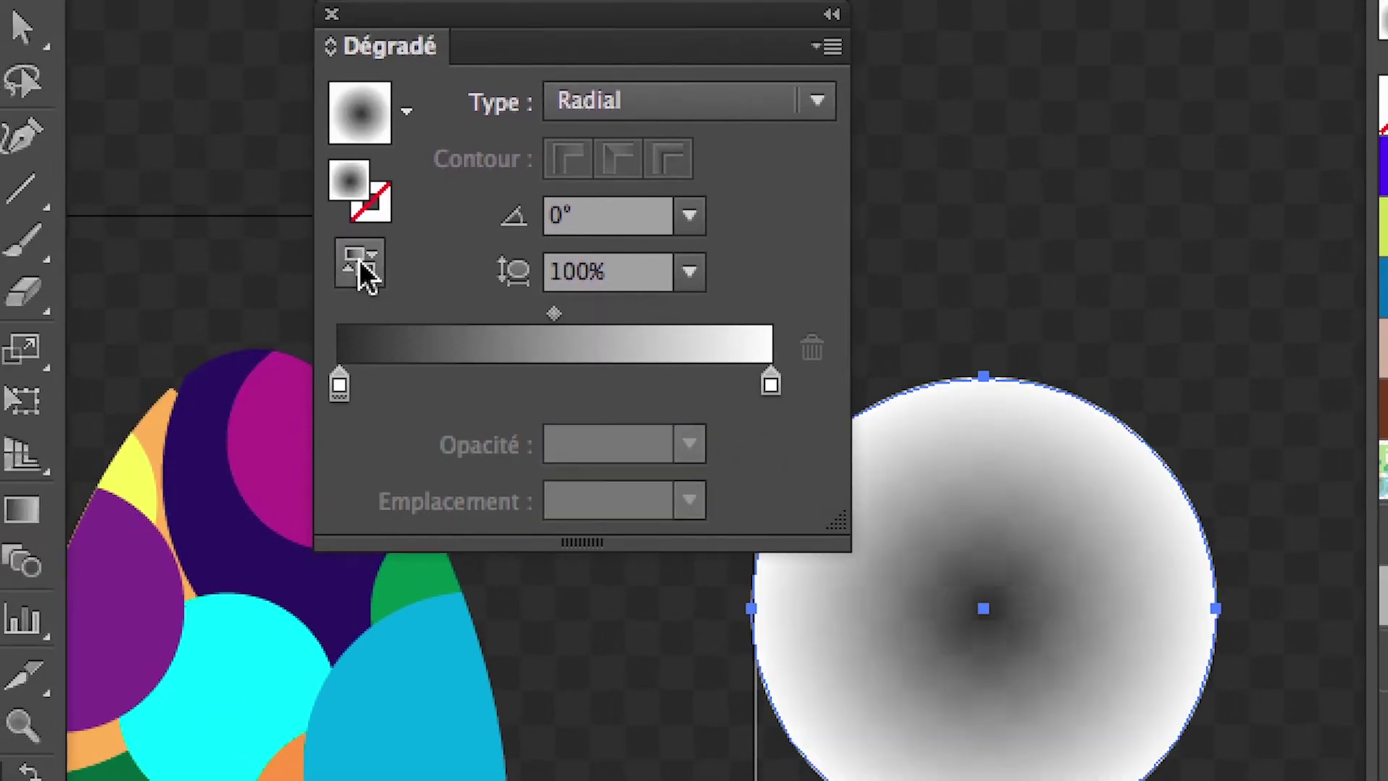
left_click(360, 263)
left_click(362, 264)
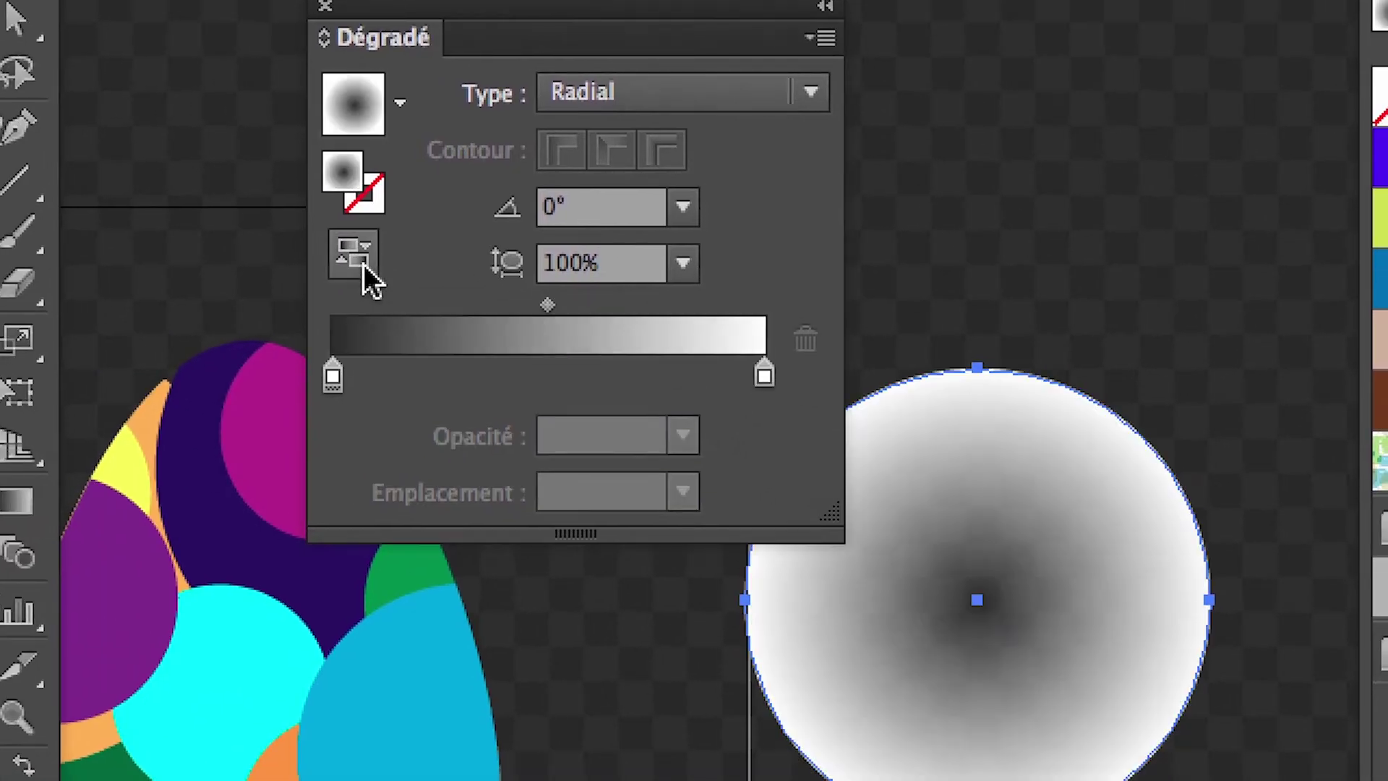
left_click(362, 263)
left_click(363, 265)
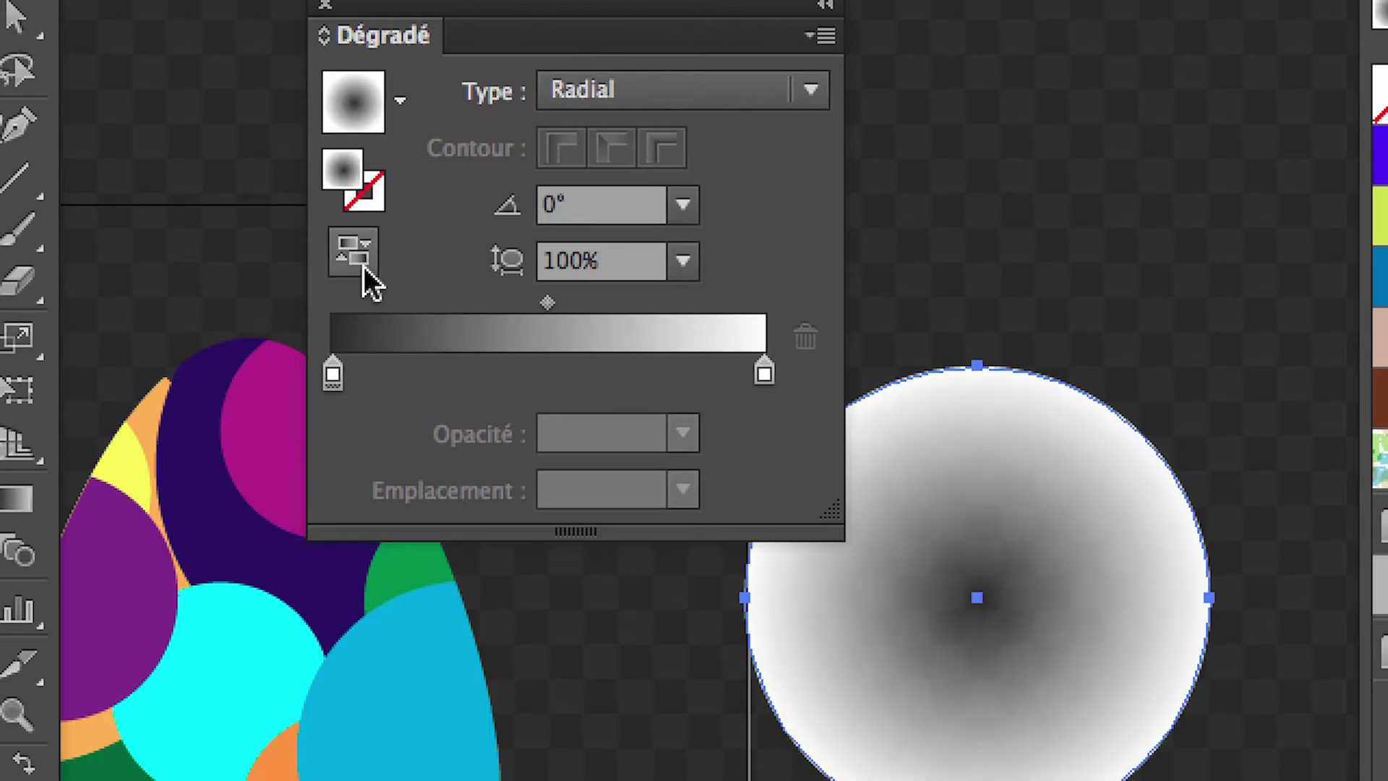
left_click(362, 266)
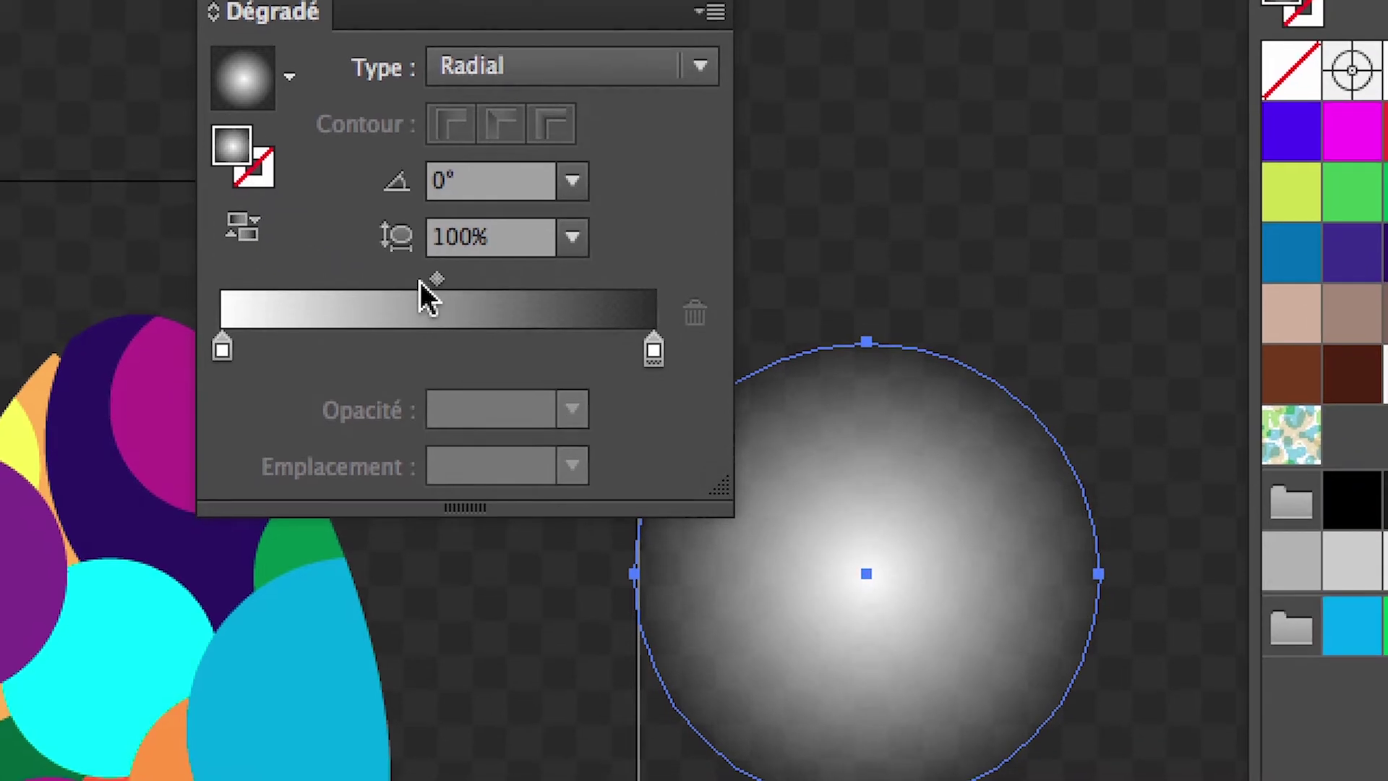
Step: Shift the gradient's midpoint to a location of 22,15% and move the Gradient panel away from the egg
left_click_drag(548, 306, 656, 313)
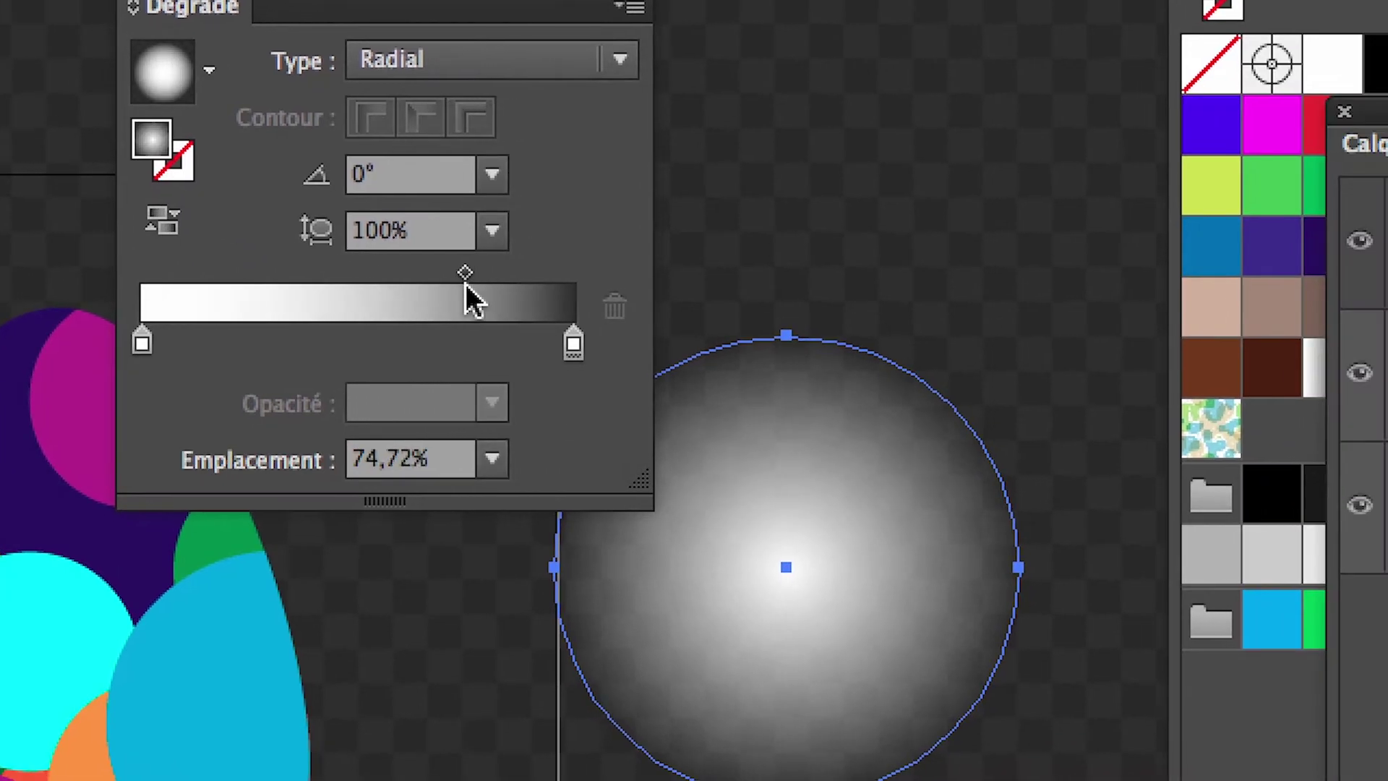
left_click_drag(463, 279, 375, 279)
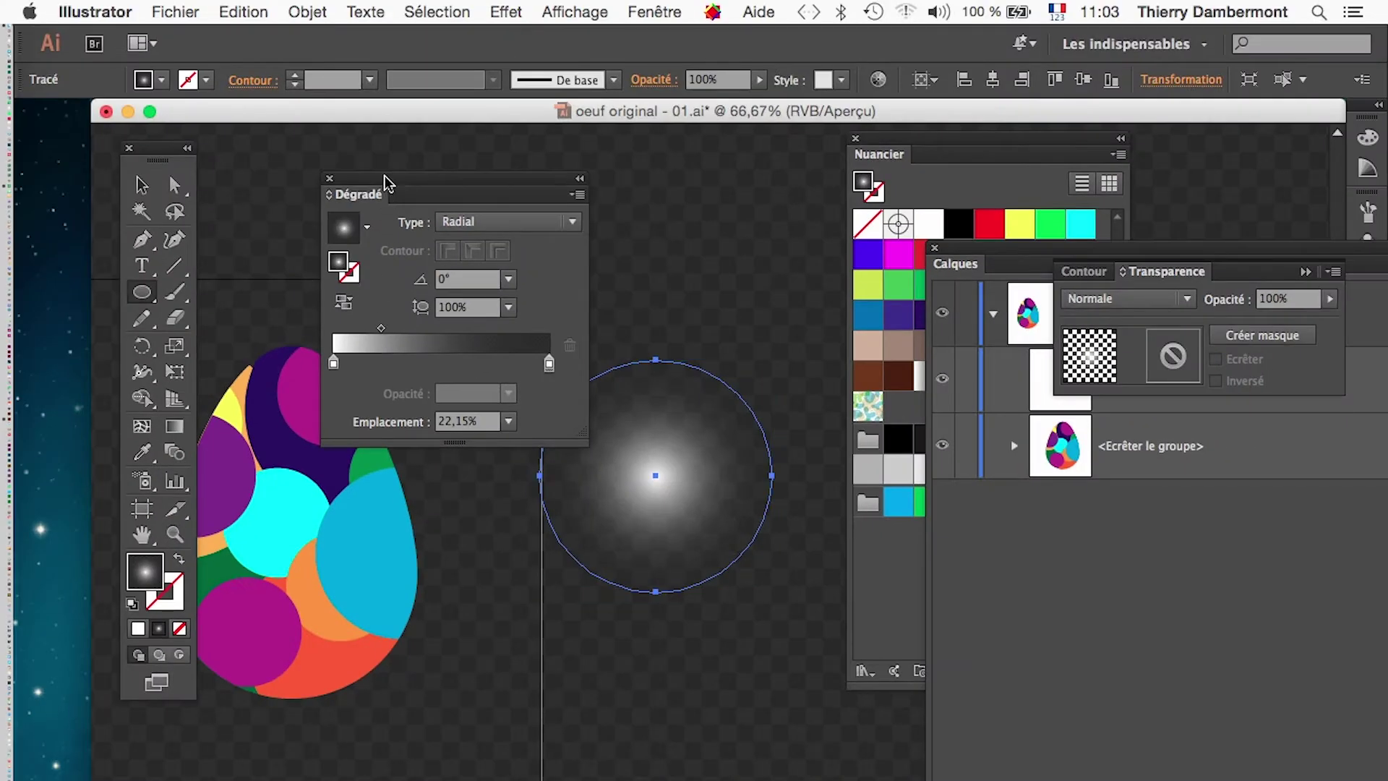
left_click_drag(385, 181, 552, 174)
Step: Move the white glow circle onto the upper right part of the egg
key("v")
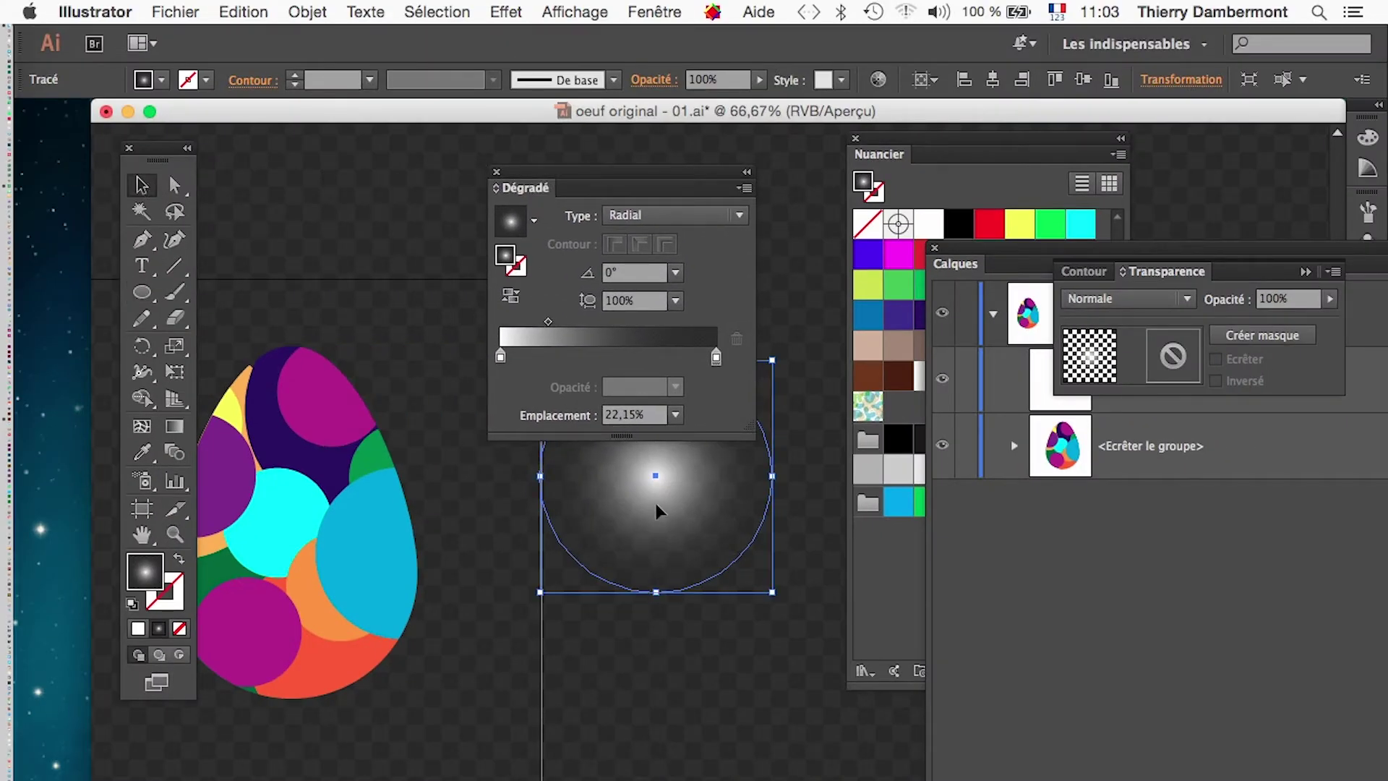
left_click_drag(657, 510, 329, 497)
left_click_drag(346, 590, 505, 620)
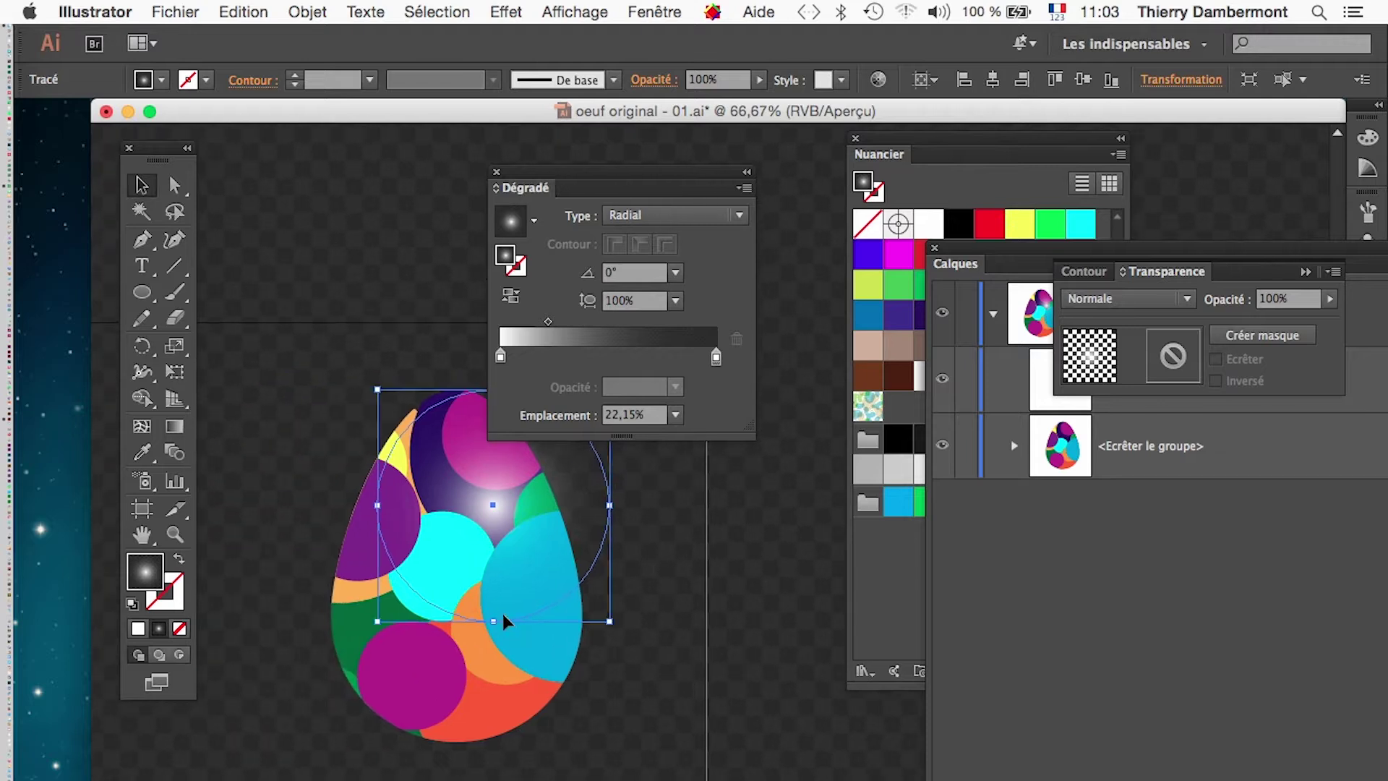
Step: Scale the glow circle down with Free Transform and centre it over the upper magenta circle near the egg's right edge
left_click(175, 372)
left_click_drag(569, 188, 844, 203)
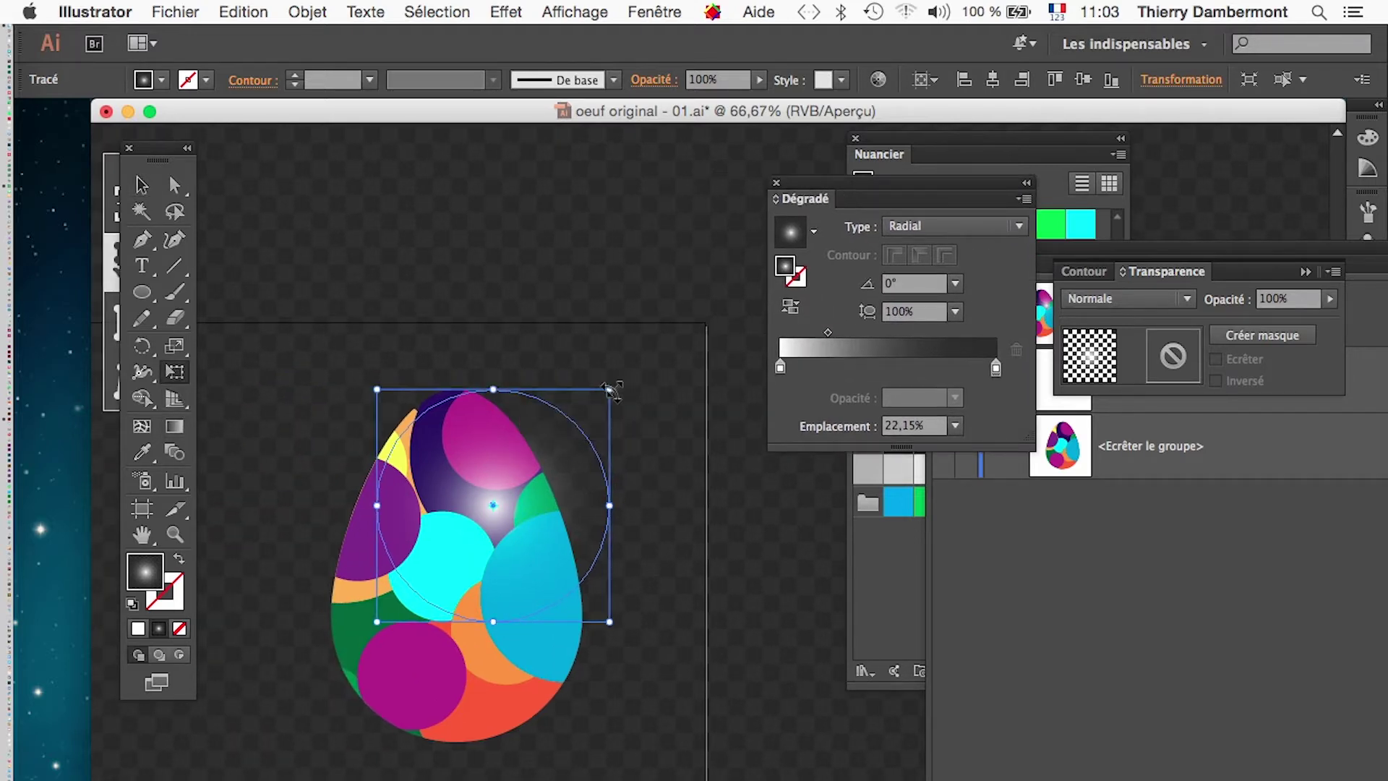
left_click_drag(609, 389, 544, 453)
left_click_drag(480, 572, 513, 521)
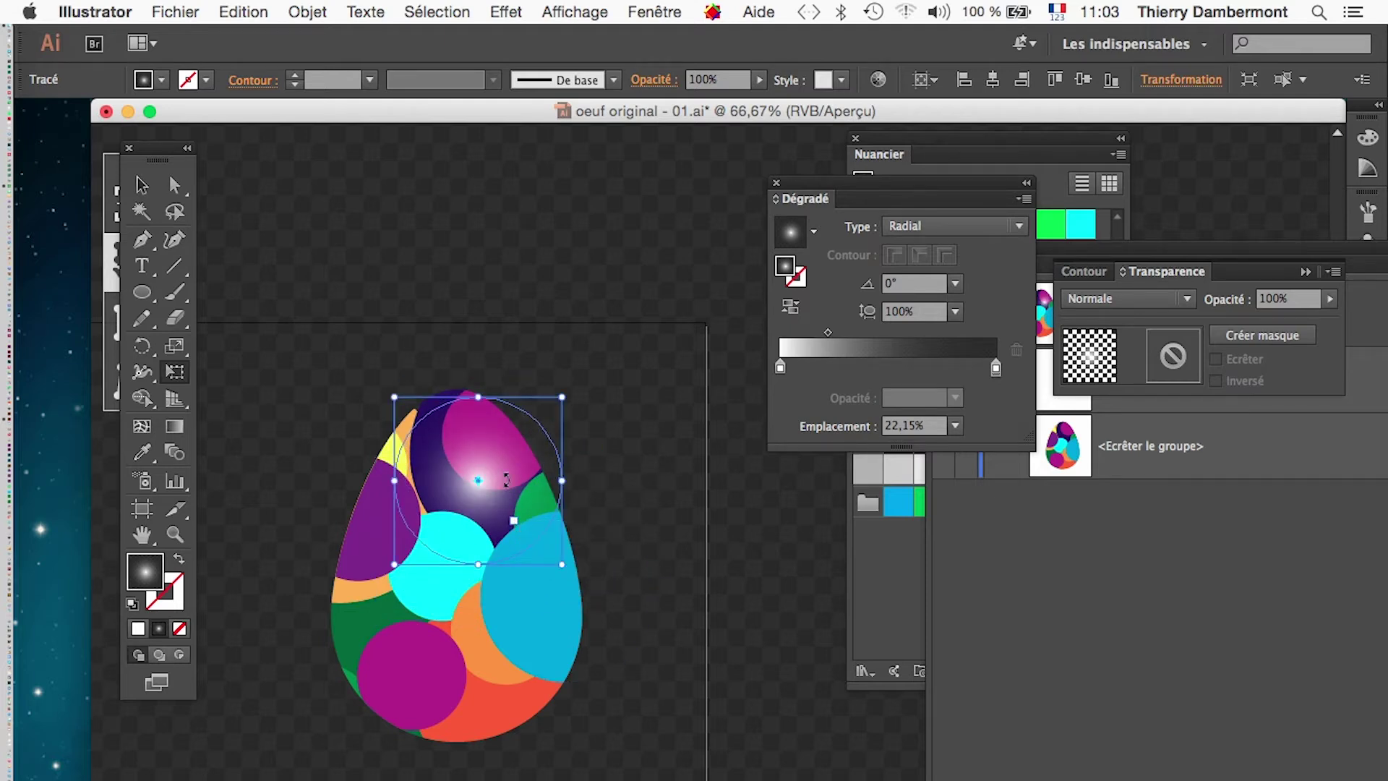
left_click_drag(1069, 248, 874, 185)
scroll(588, 441, "up", 2)
left_click_drag(350, 556, 422, 482)
scroll(460, 417, "up", 2)
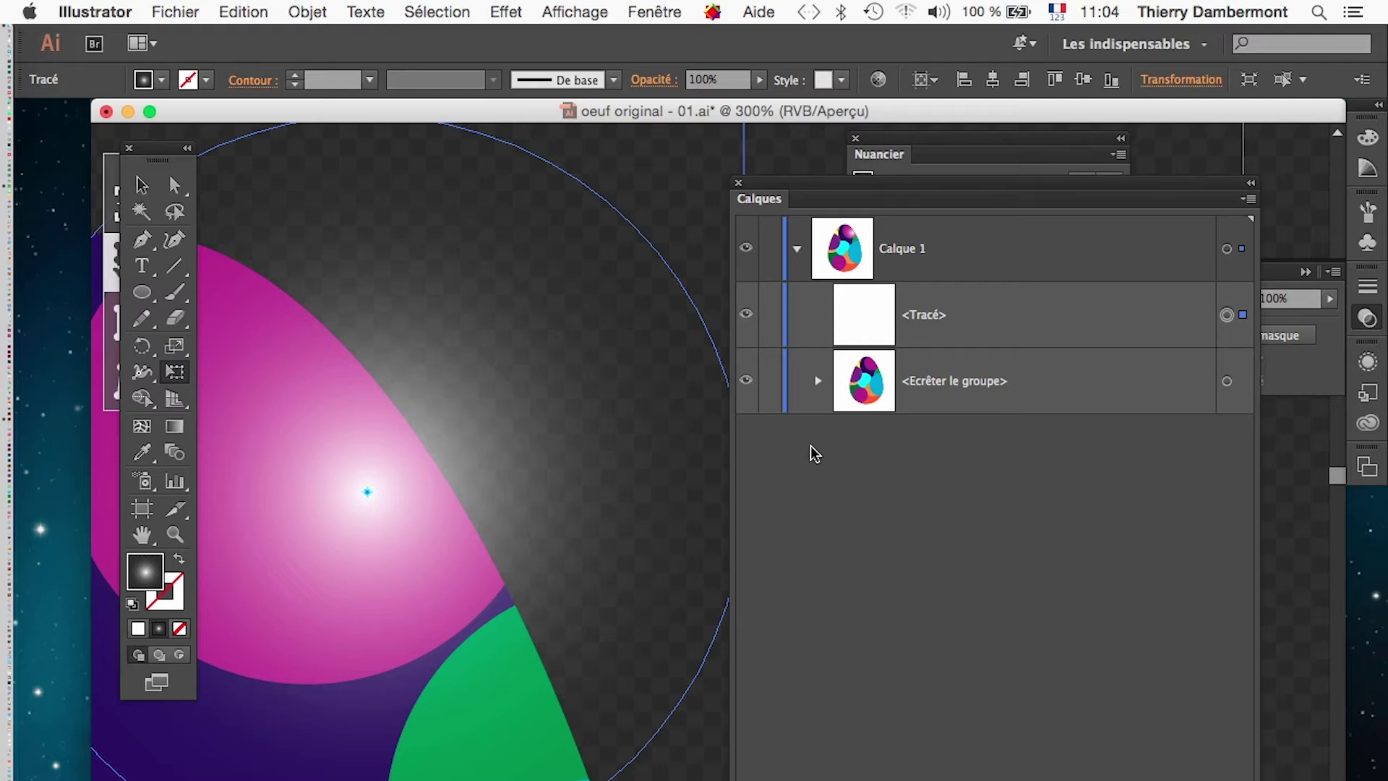
Step: Move the glow circle's path into the clipping group in the layer list so the egg shape masks it
left_click_drag(977, 327, 988, 385)
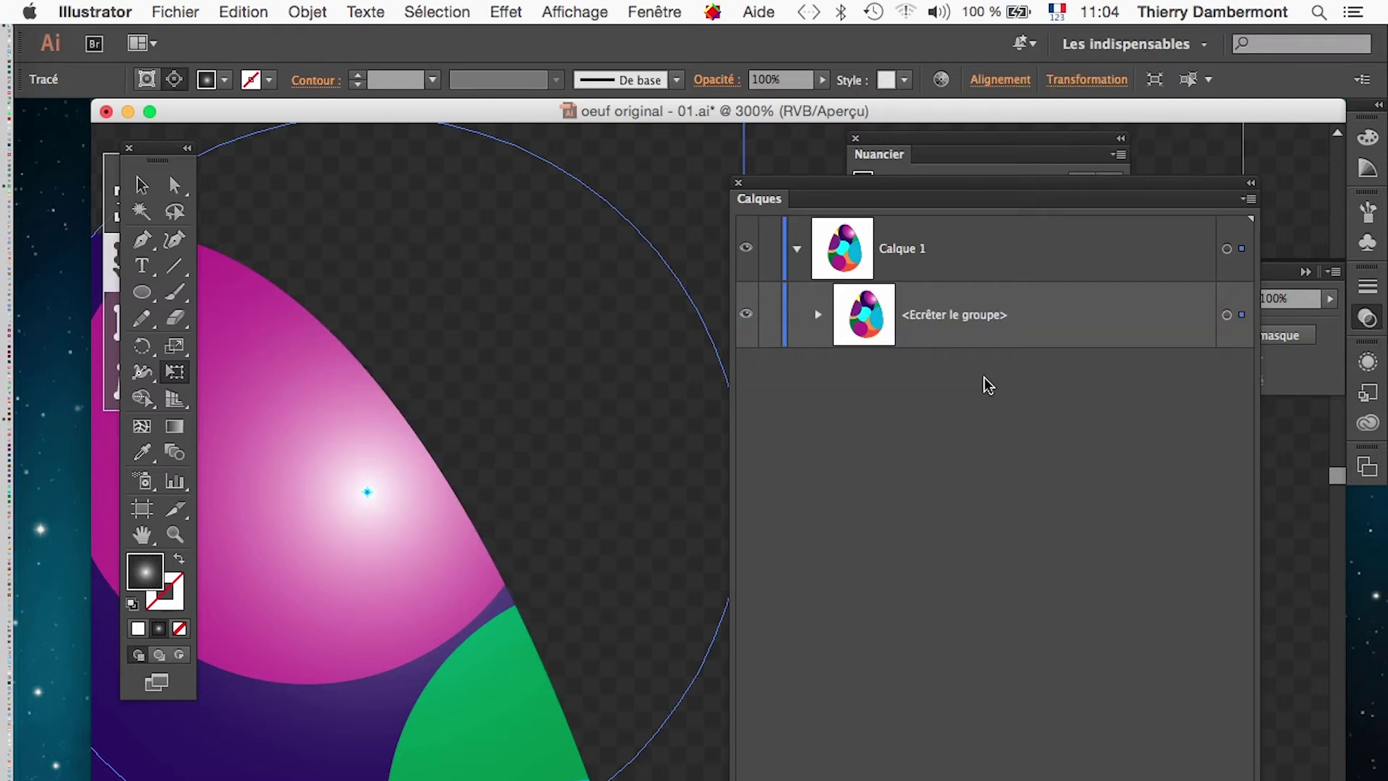
key("super+z")
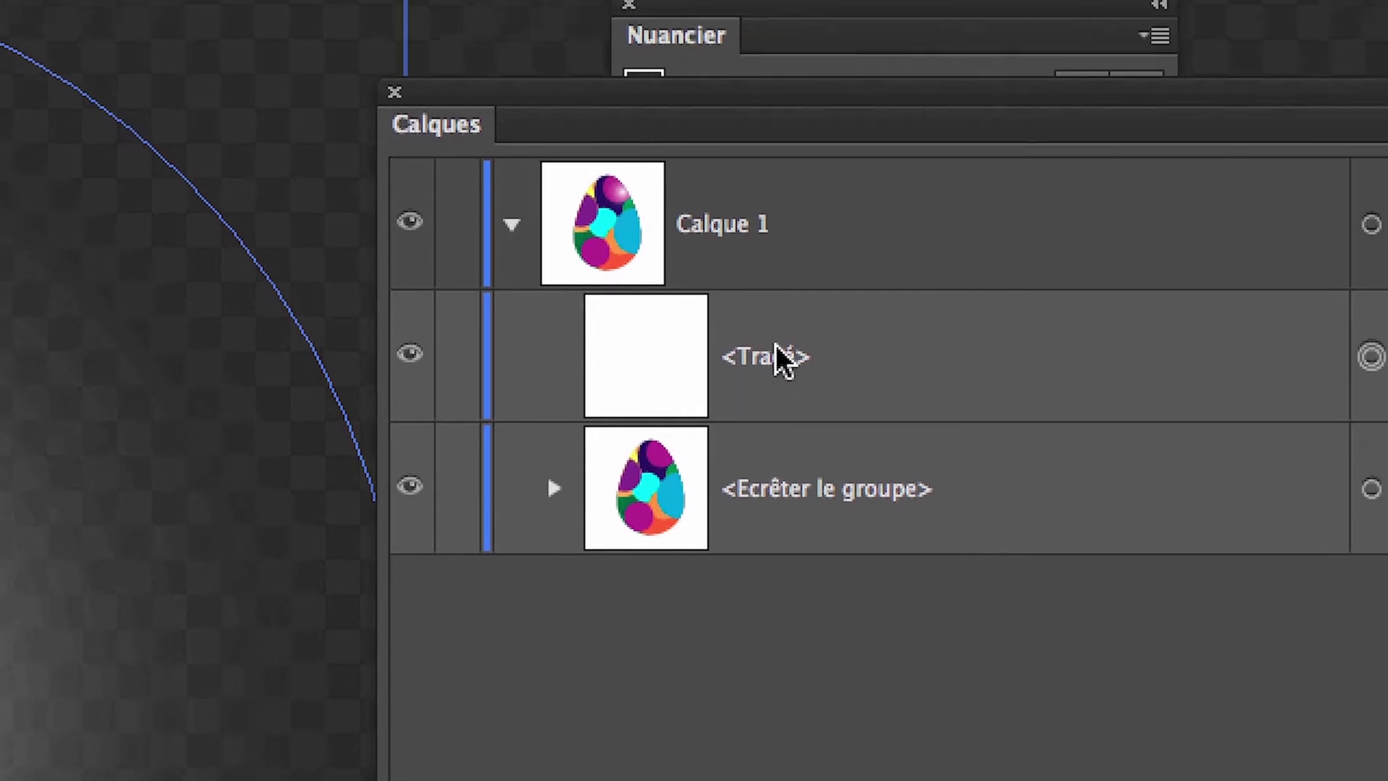
left_click(1374, 189)
left_click_drag(780, 340, 779, 485)
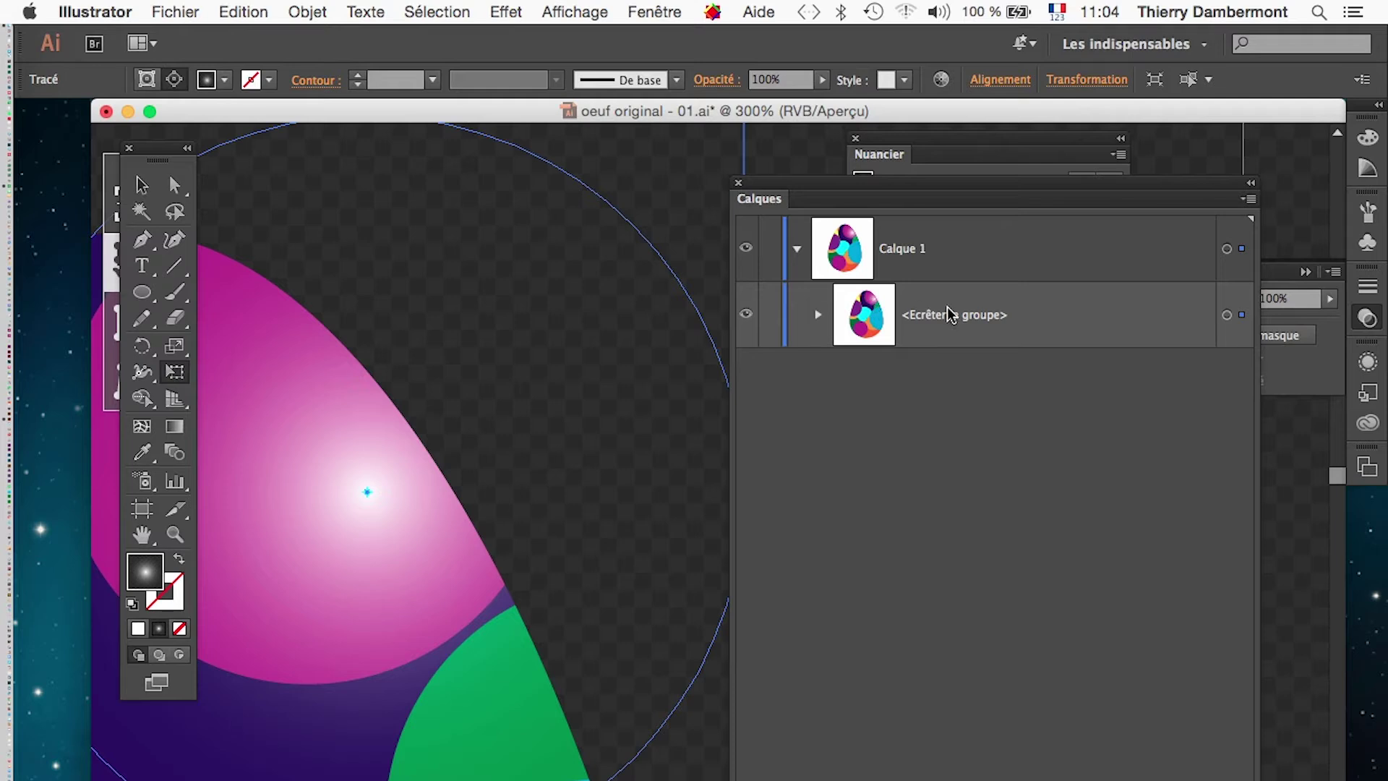
Step: Flatten the glow circle vertically into an ellipse about 232 px wide
left_click(557, 517, "alt+super")
left_click(543, 525, "alt+super")
left_click_drag(599, 542, 398, 555)
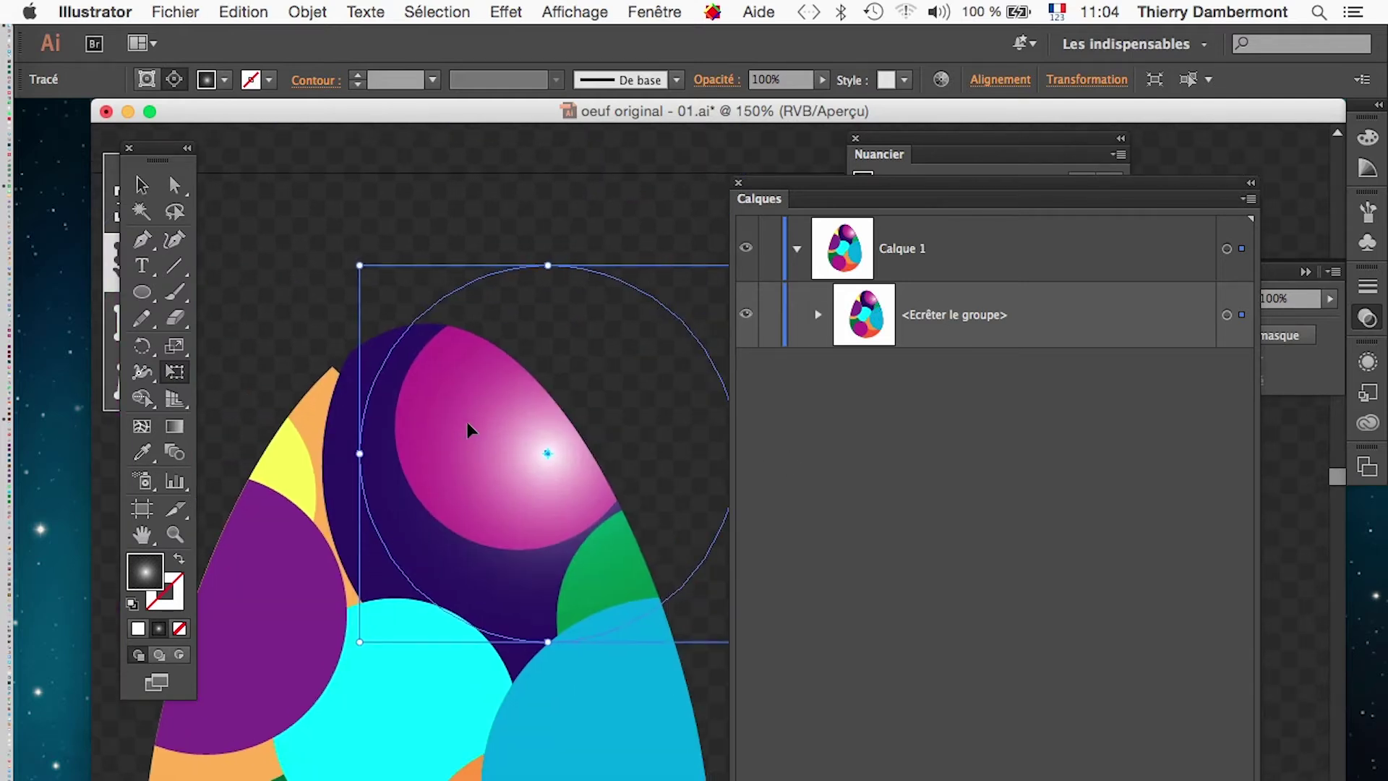
left_click_drag(601, 392, 437, 399)
left_click_drag(385, 274, 385, 402)
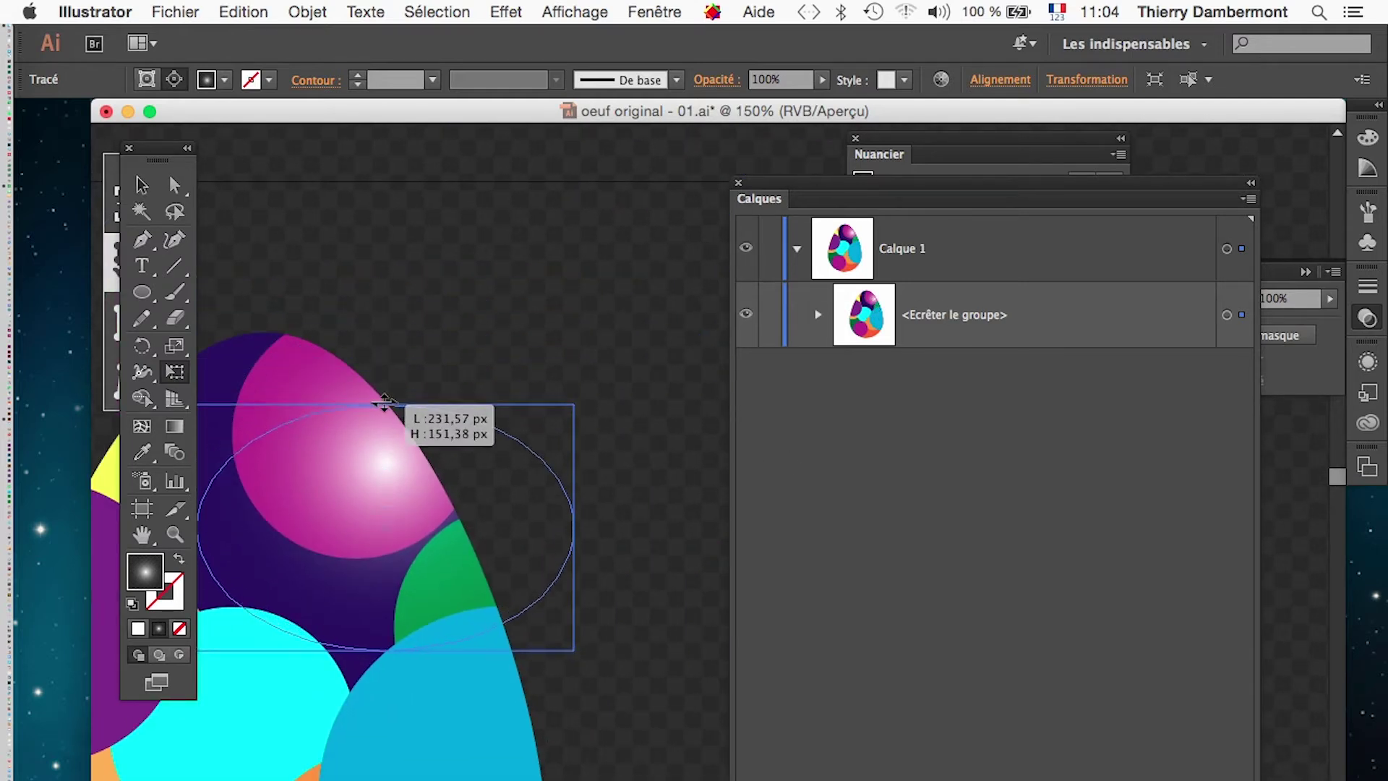
Step: Rotate the glow ellipse clockwise to follow the egg's right edge, place its centre on the upper magenta circle, and deselect it
left_click_drag(629, 434, 549, 615)
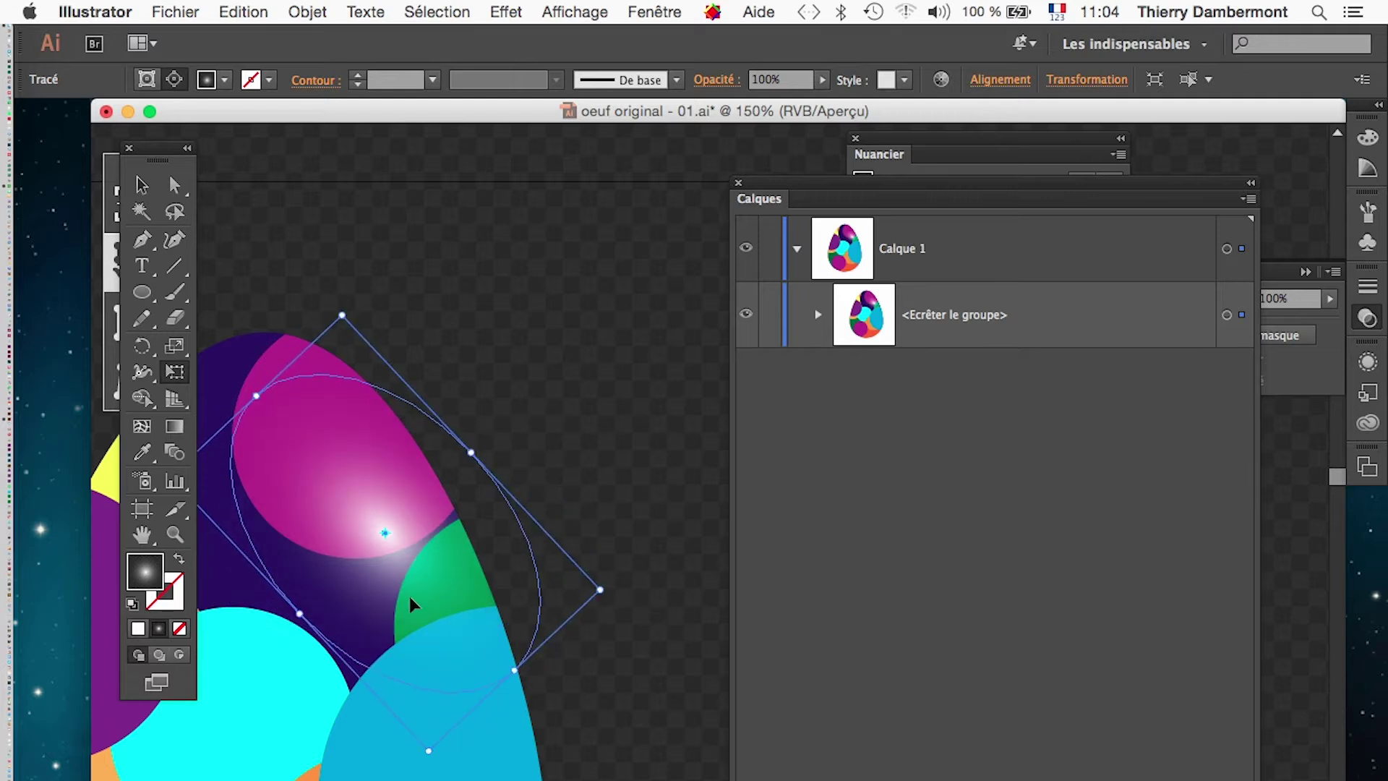
left_click_drag(410, 603, 392, 566)
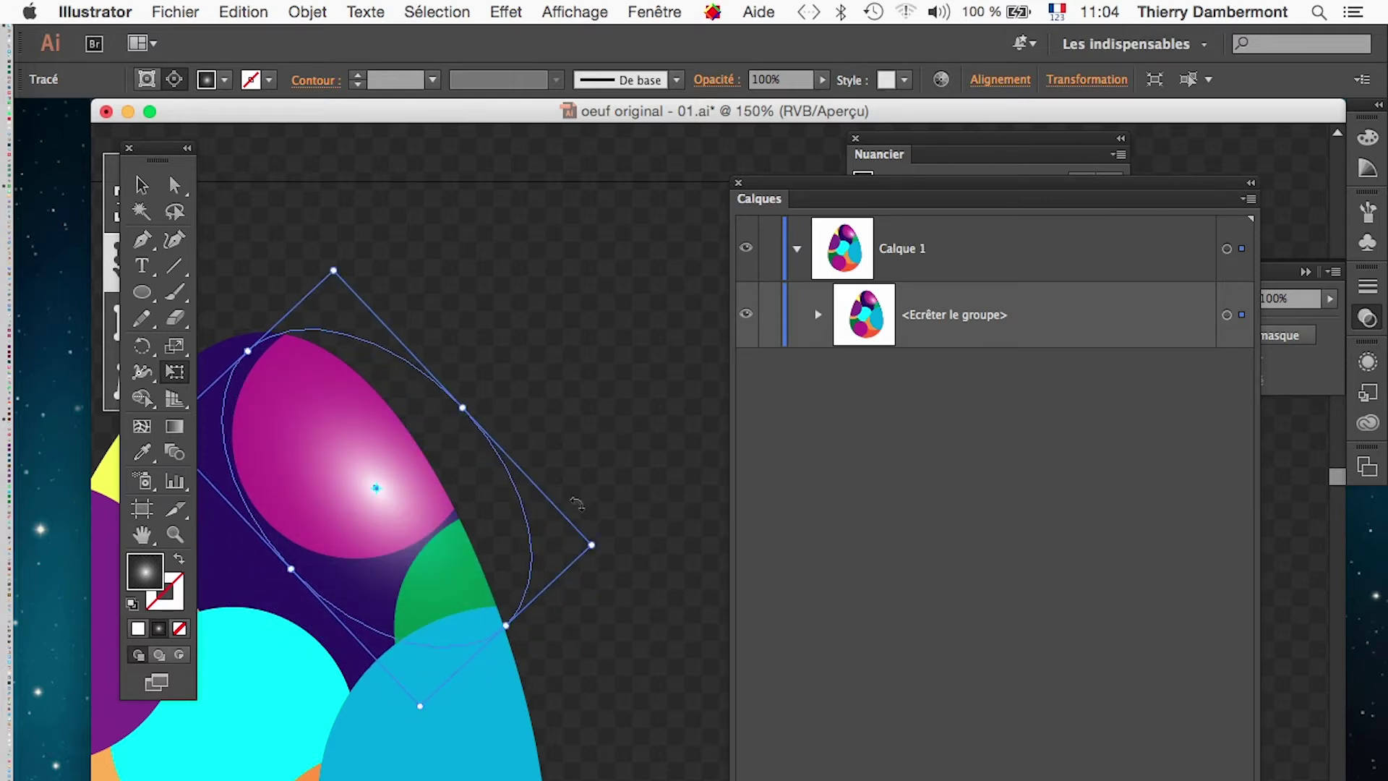
left_click(142, 185)
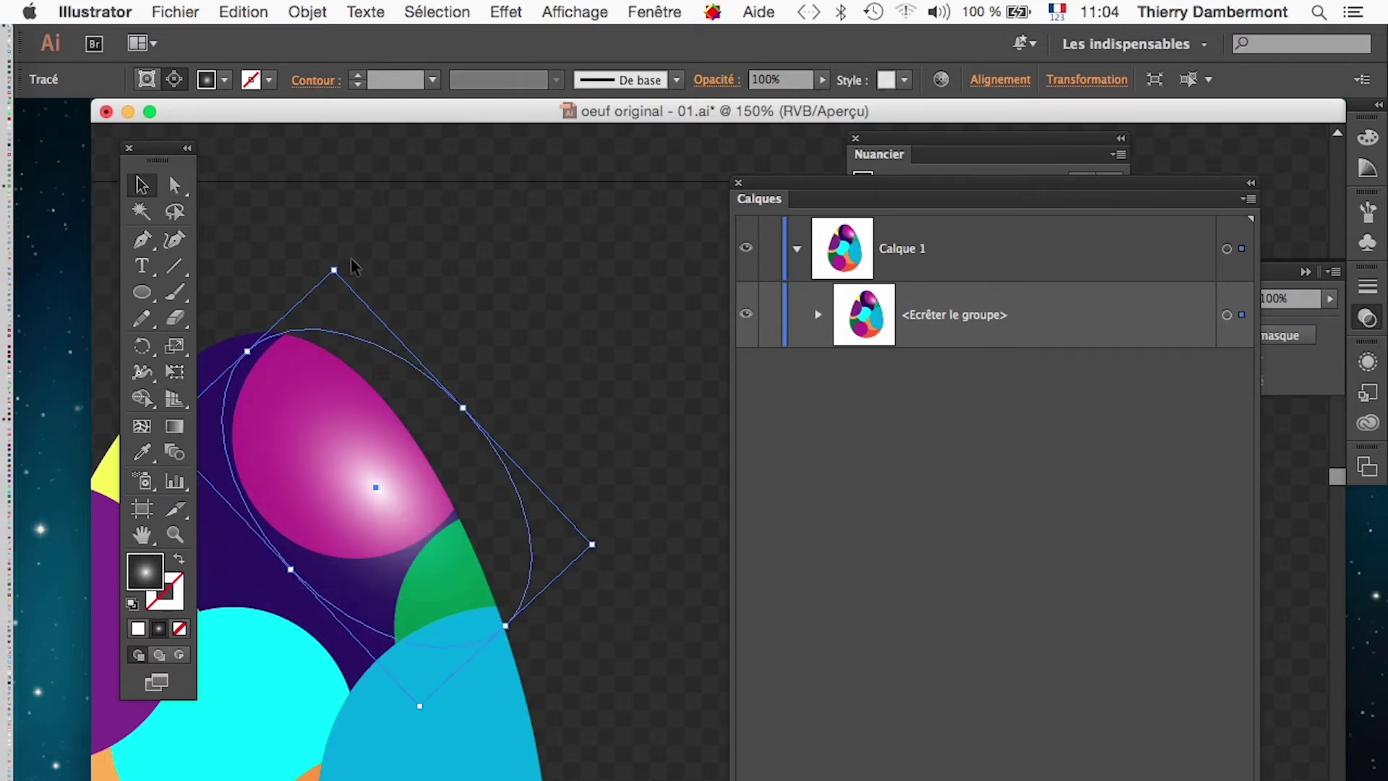
left_click(549, 311)
left_click(530, 601, "alt+super")
left_click(553, 635, "alt+super")
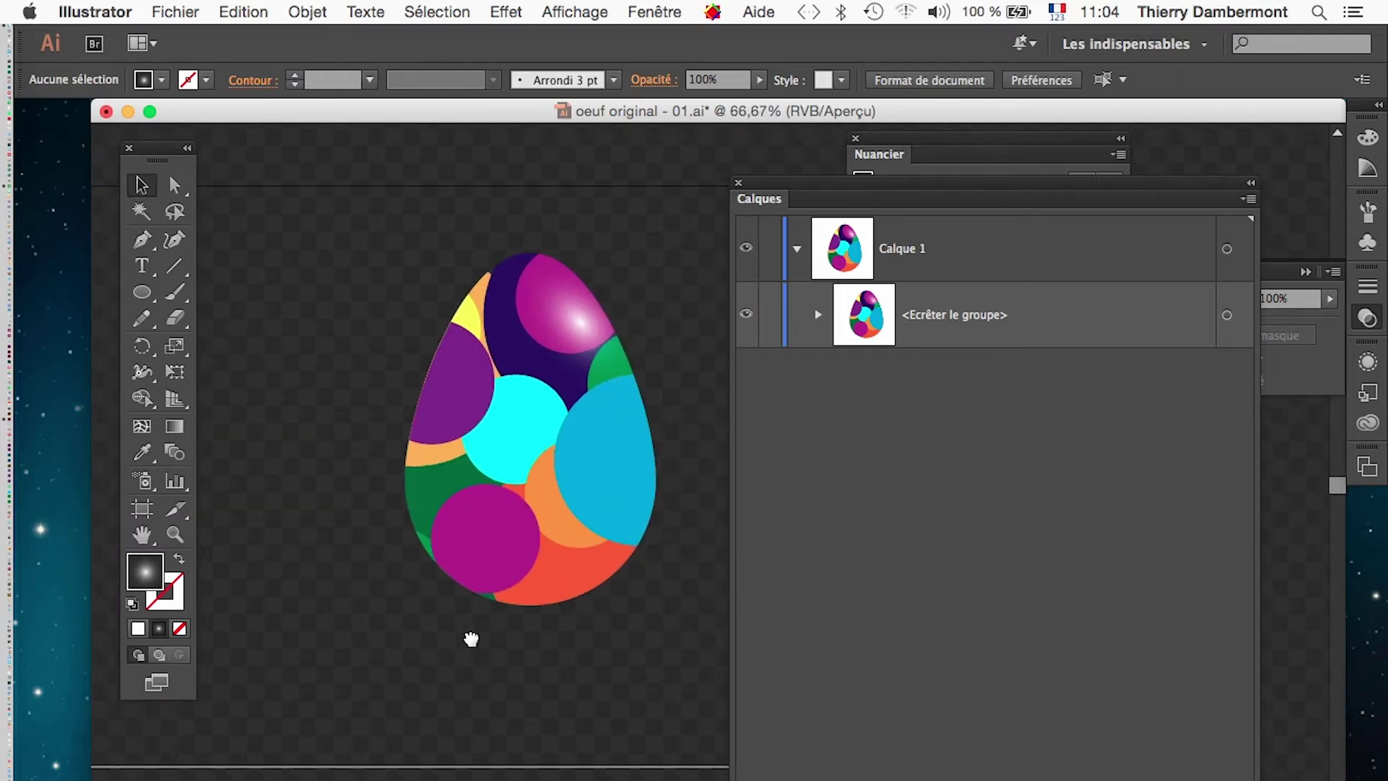
Step: Select the clipped egg, bring the Layers panel beside it, and expand the clipping group to list its paths
left_click(576, 327)
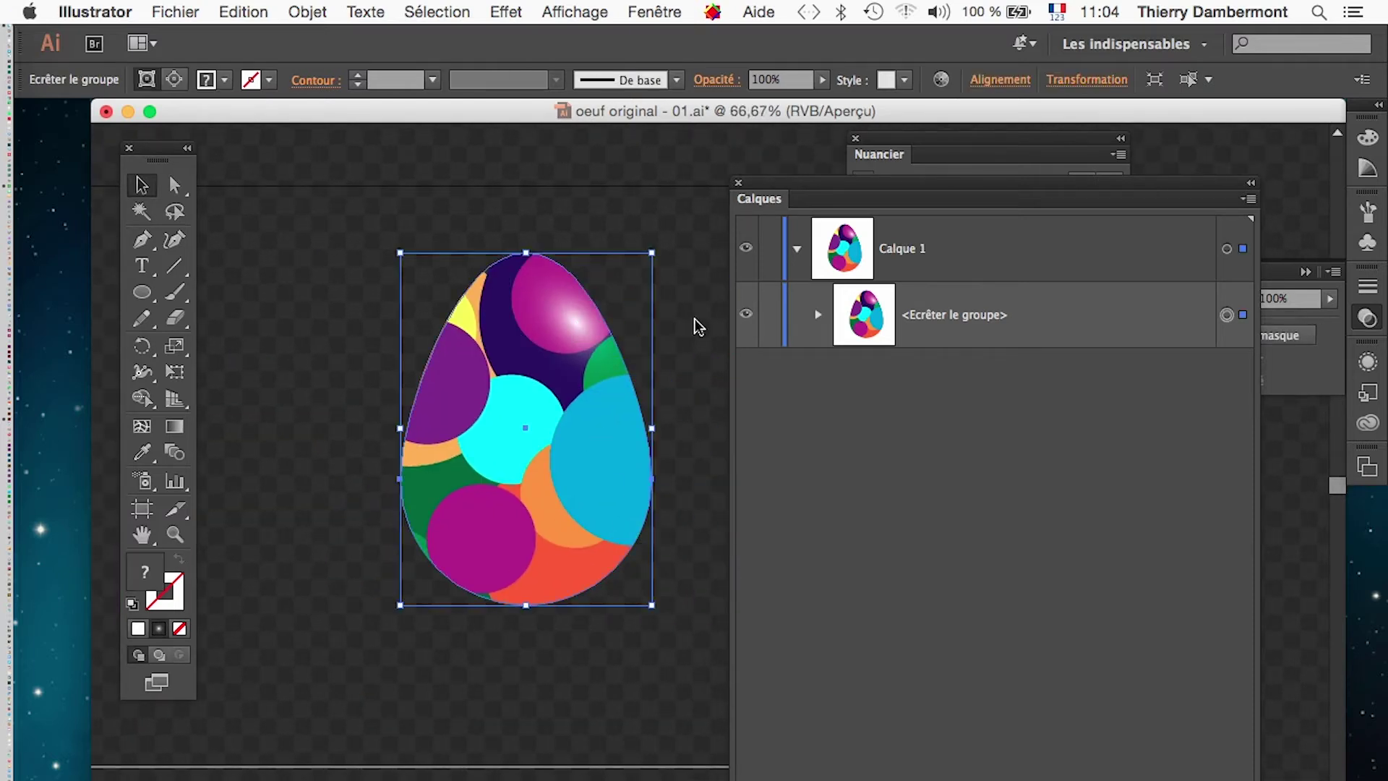
left_click_drag(900, 193, 1050, 519)
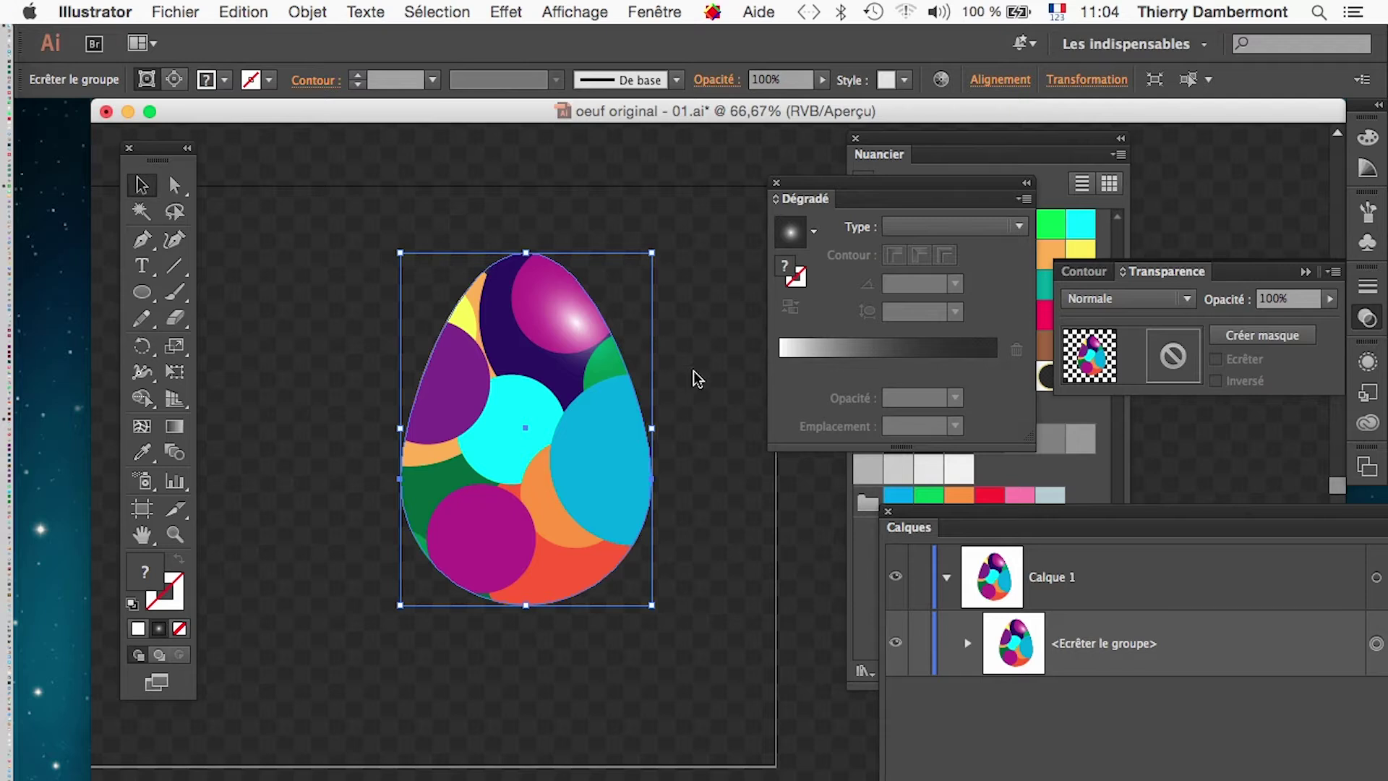
left_click_drag(962, 515, 779, 223)
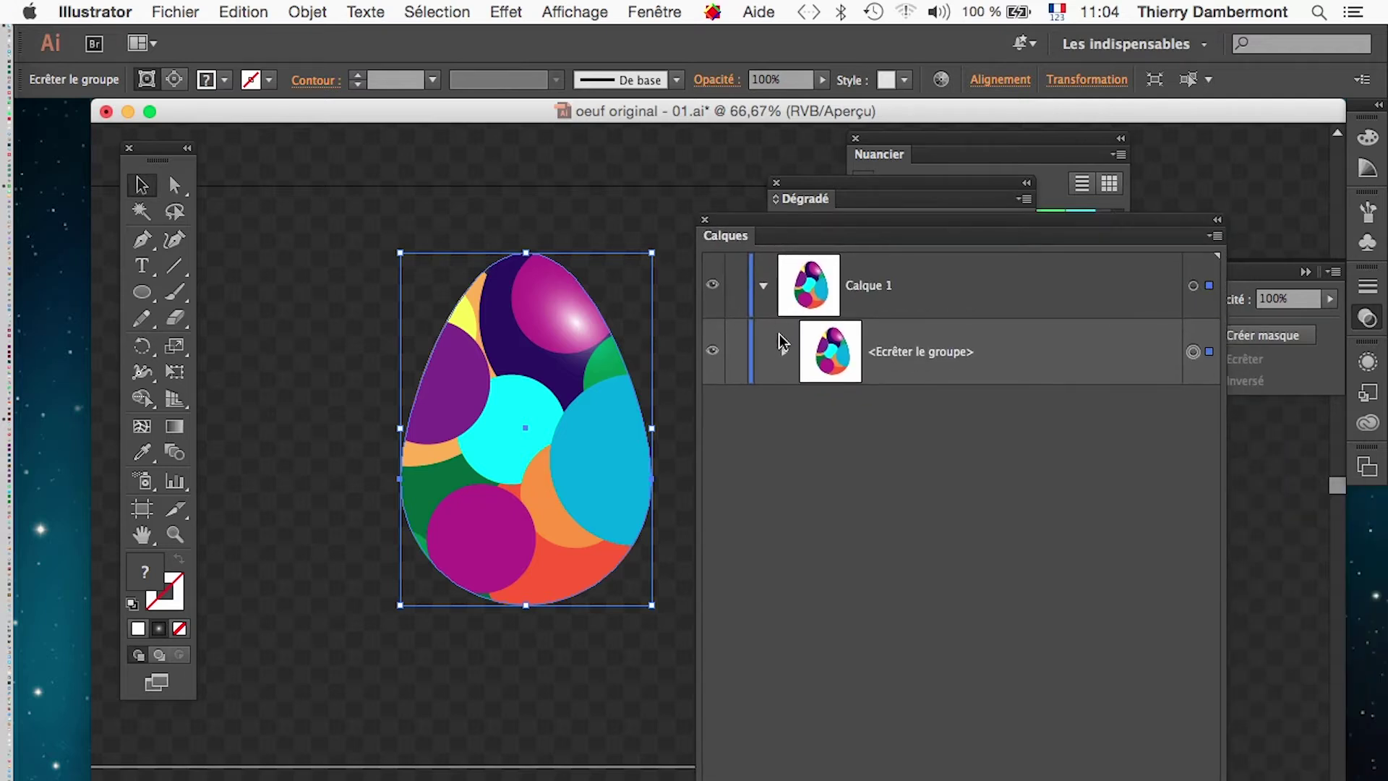
left_click(785, 353)
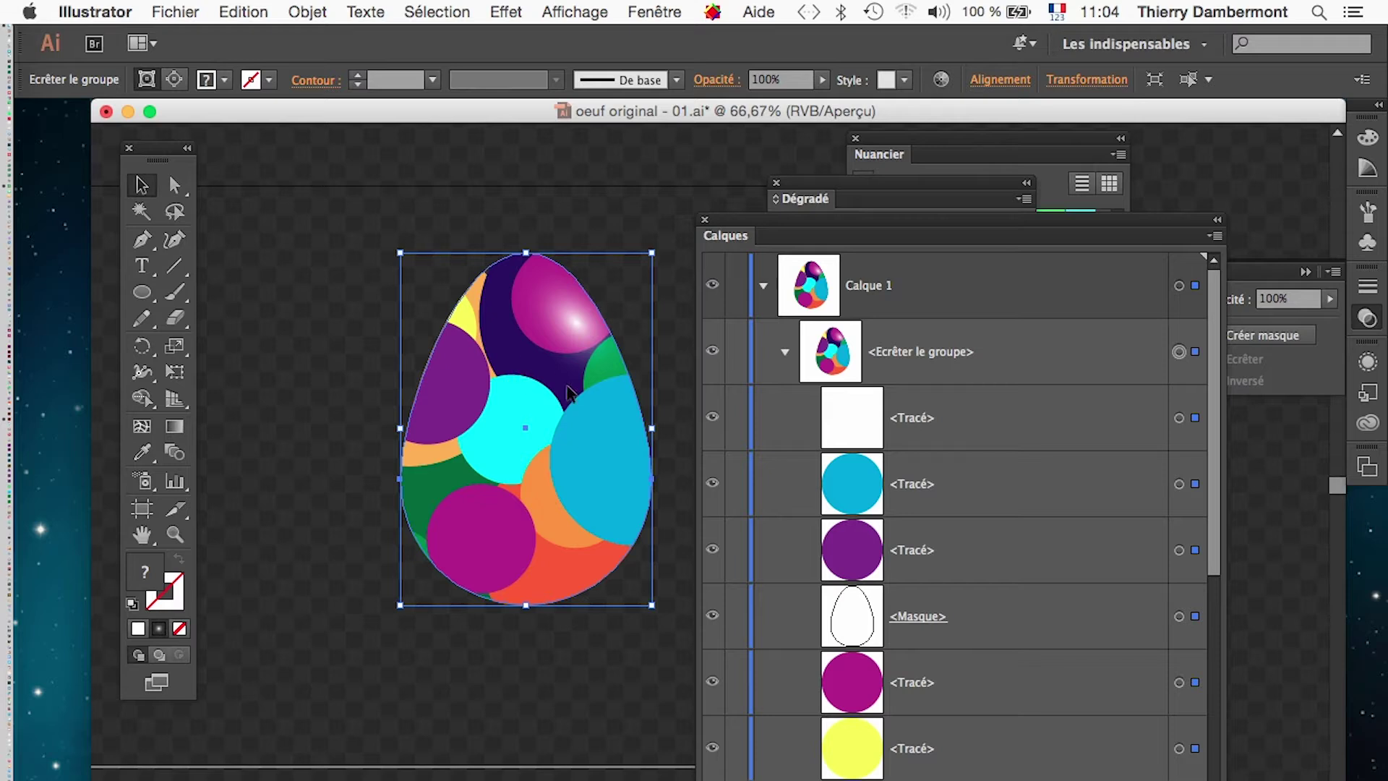
Step: Target the glow ellipse in the layer list and shift its radial gradient midpoint outward to 45,91%
scroll(901, 531, "down", 1)
left_click(1178, 353)
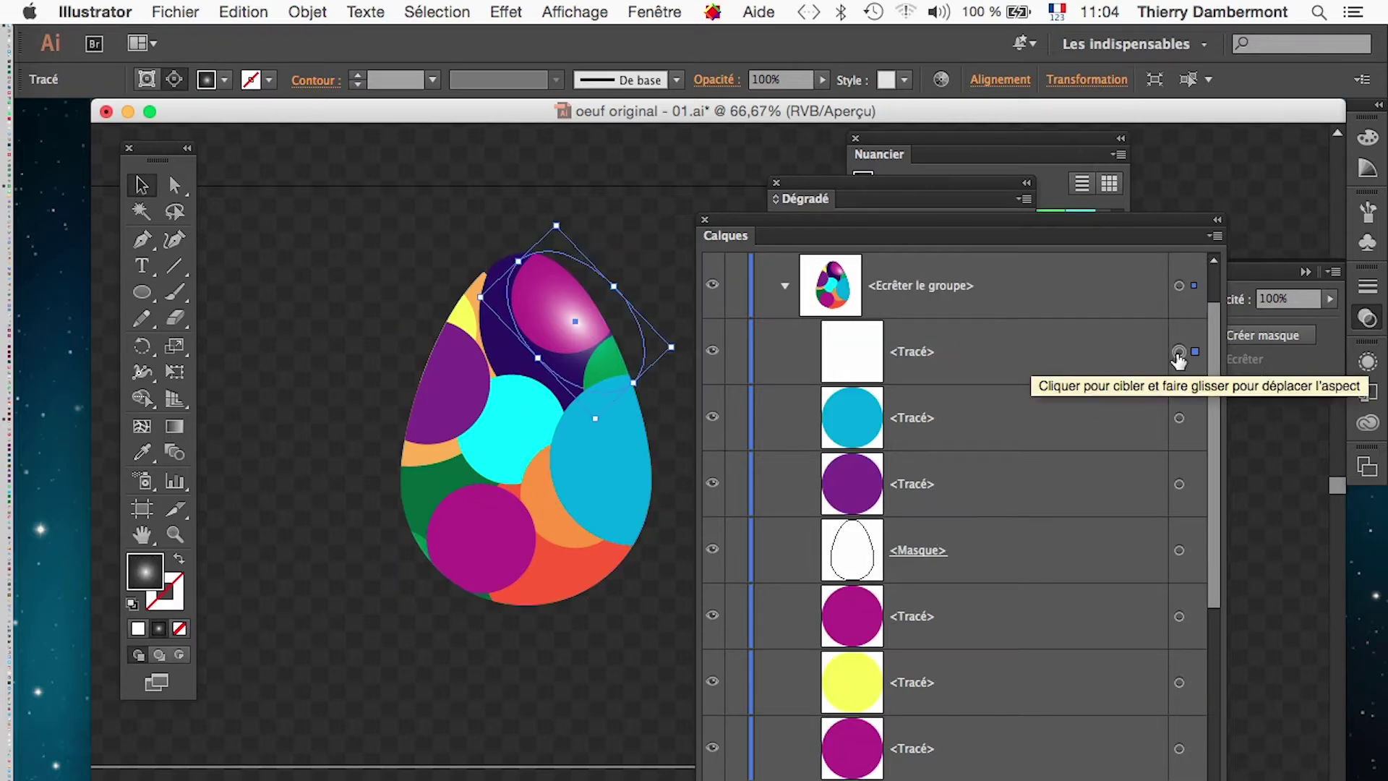
left_click(946, 229)
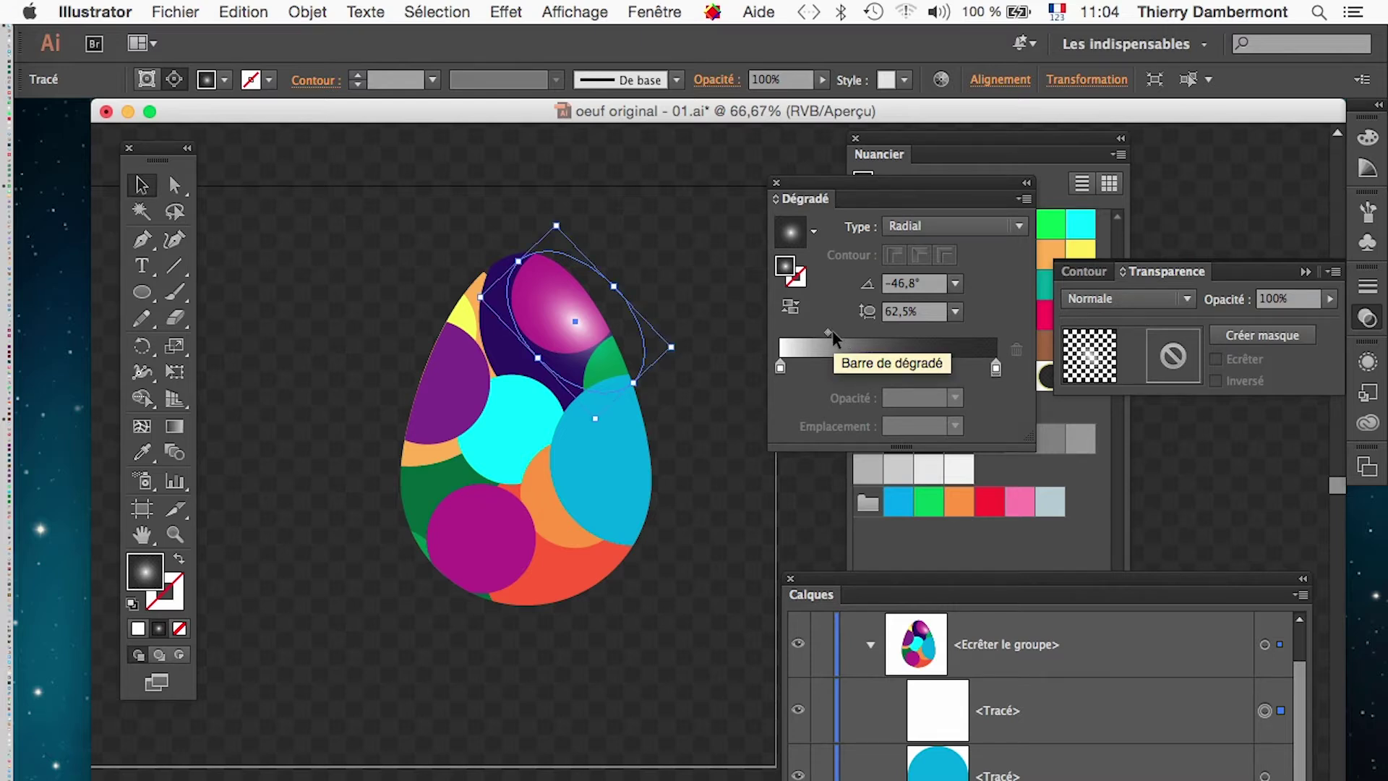
left_click(846, 386)
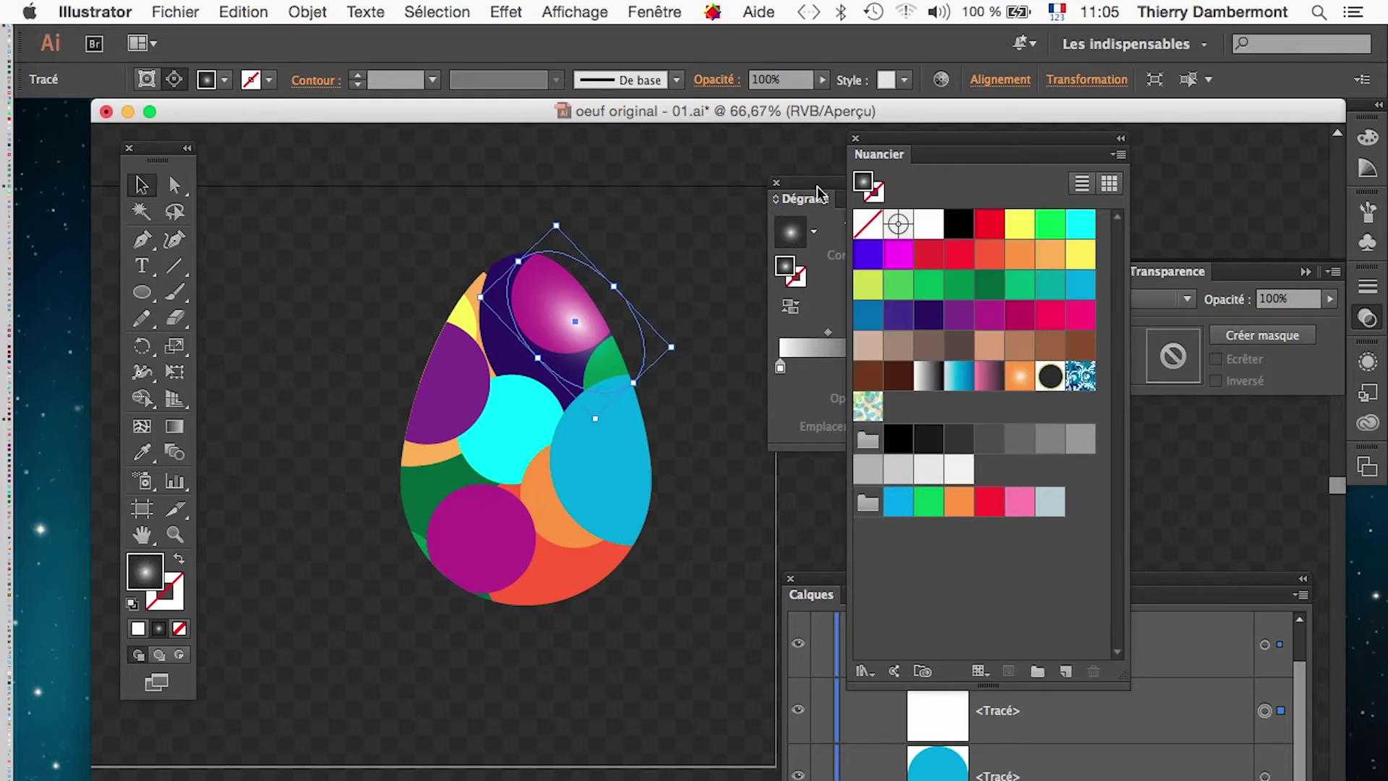
left_click_drag(817, 193, 627, 464)
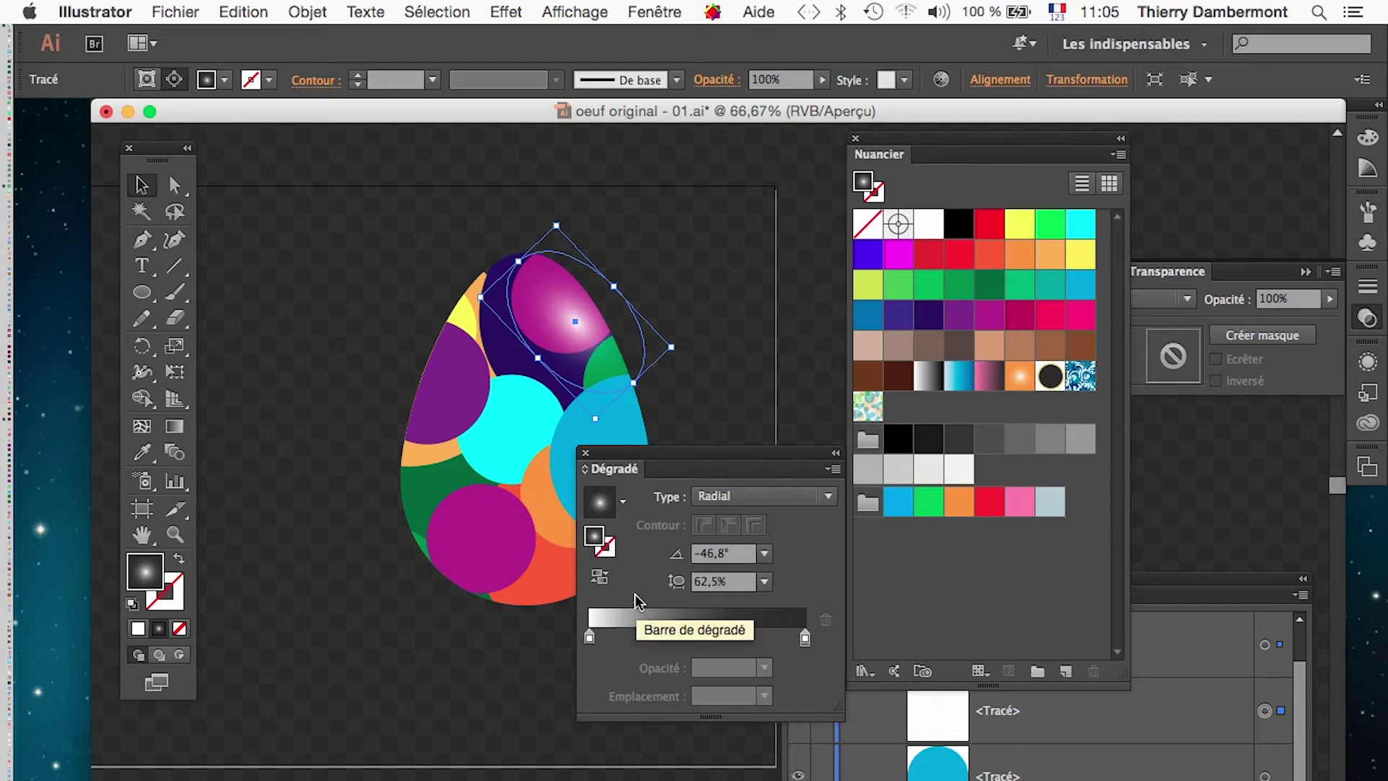
left_click_drag(637, 602, 688, 604)
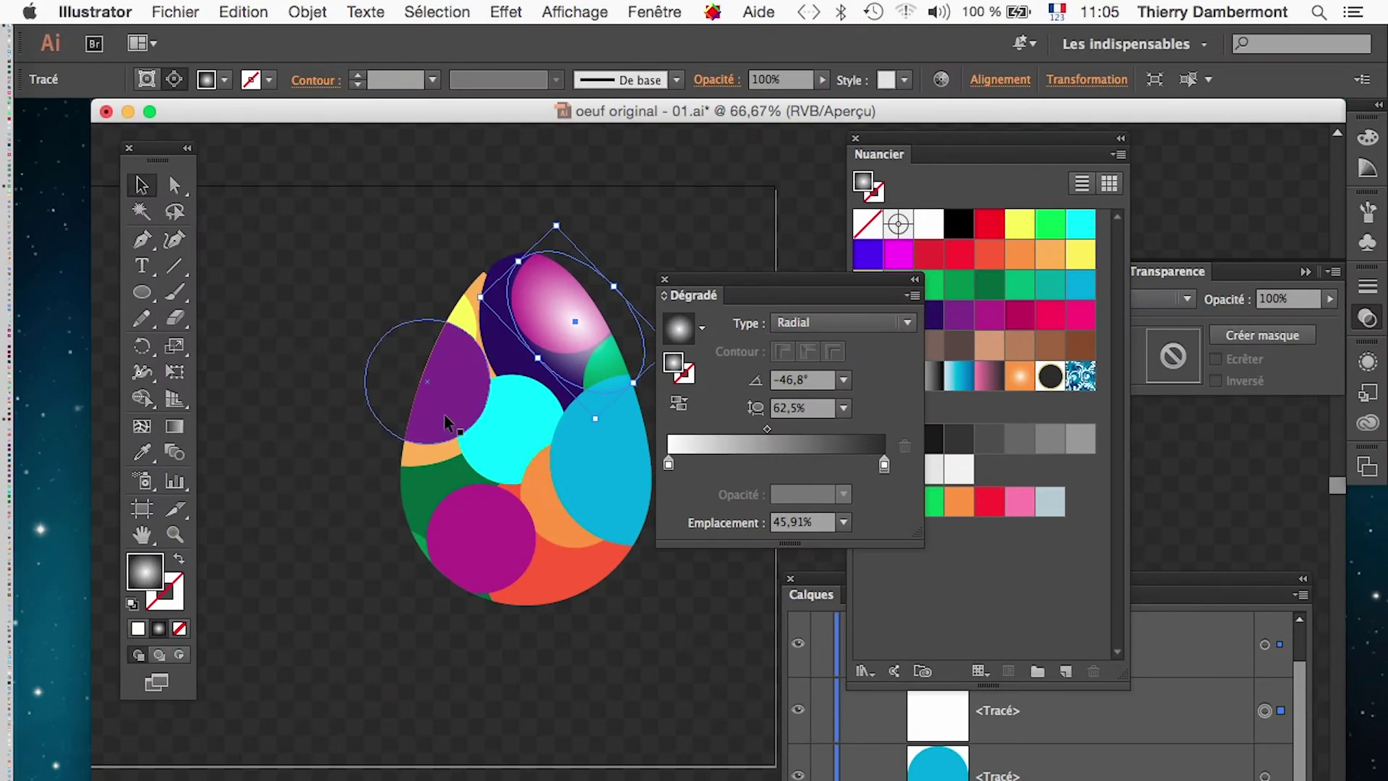
Step: Draw an open curved path with the Pen tool, from beside the egg's left side diagonally across to below its base
left_click_drag(712, 281, 817, 281)
left_click_drag(567, 458, 474, 452)
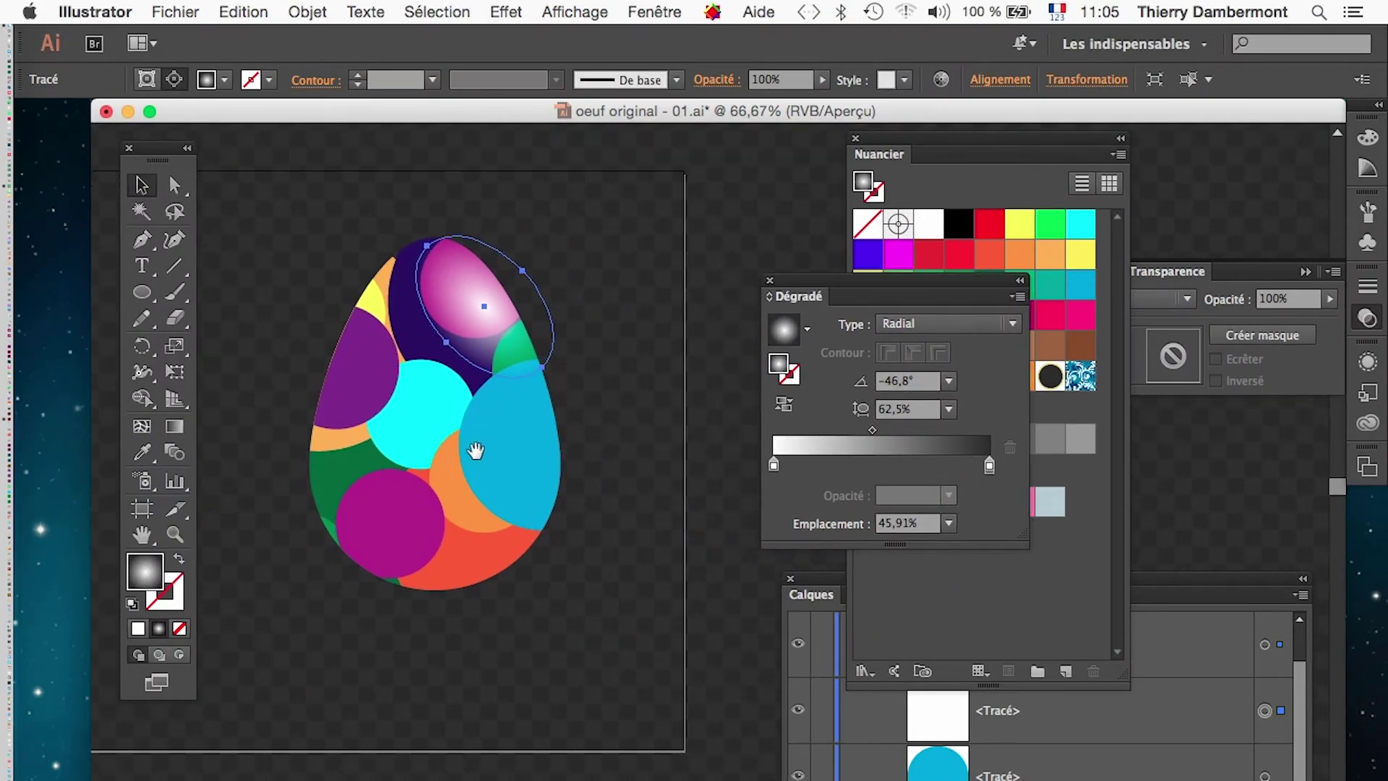
left_click_drag(289, 387, 345, 358)
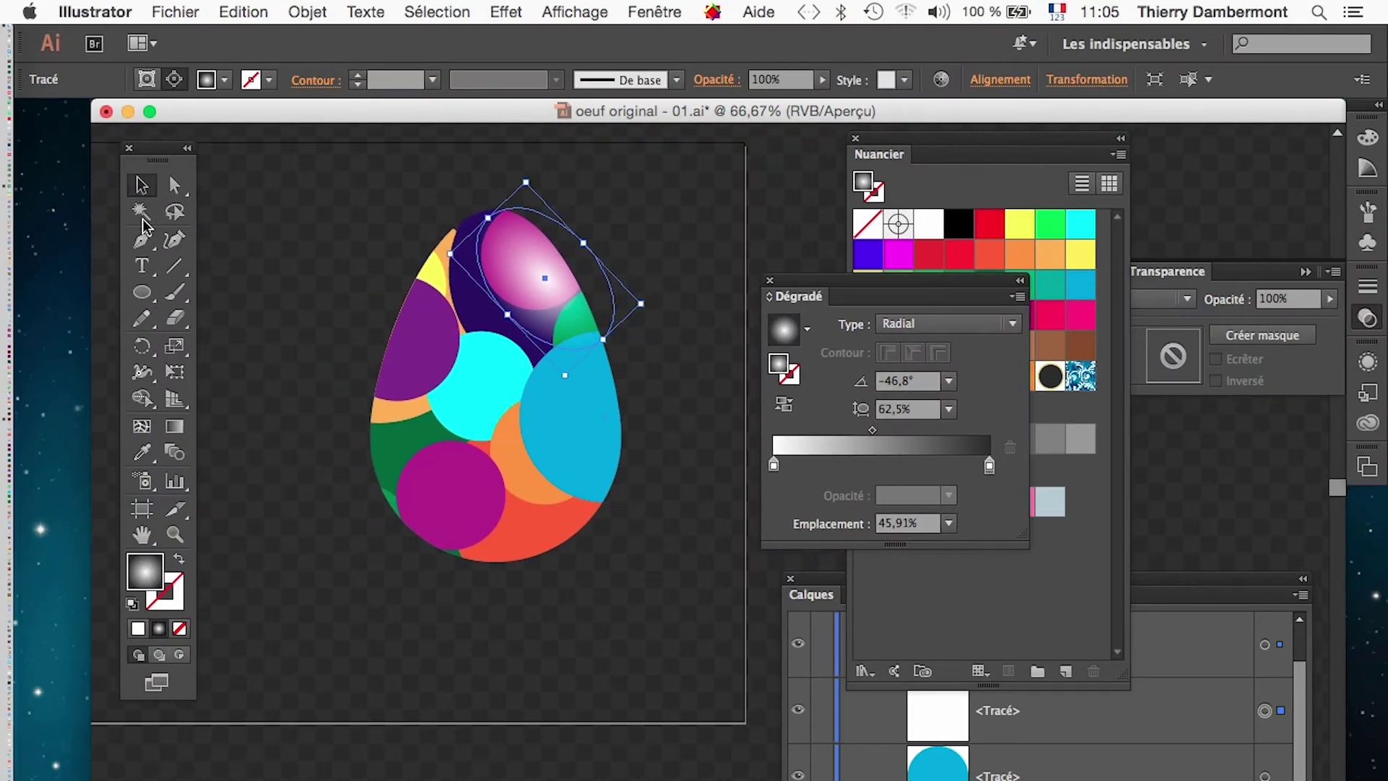
left_click(142, 245)
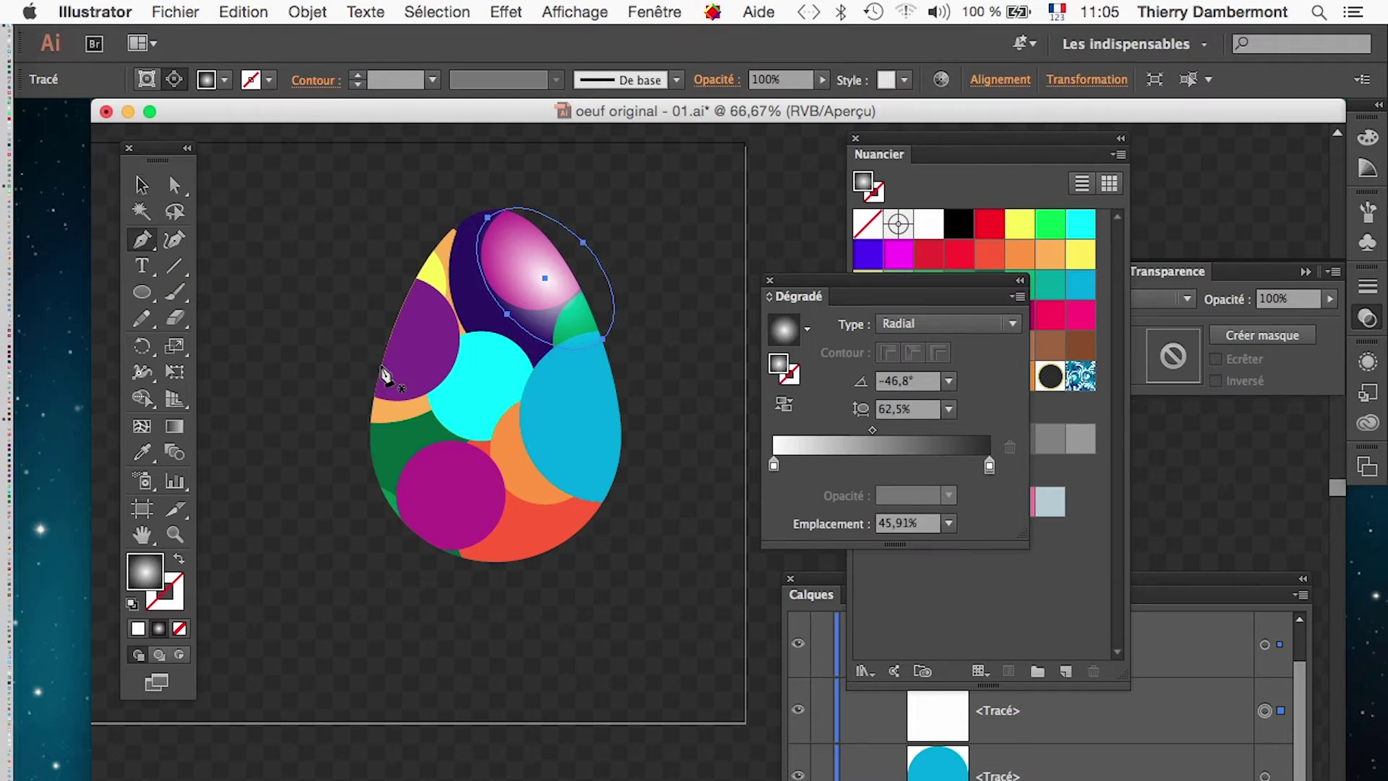
left_click(337, 300)
left_click_drag(573, 620, 807, 751)
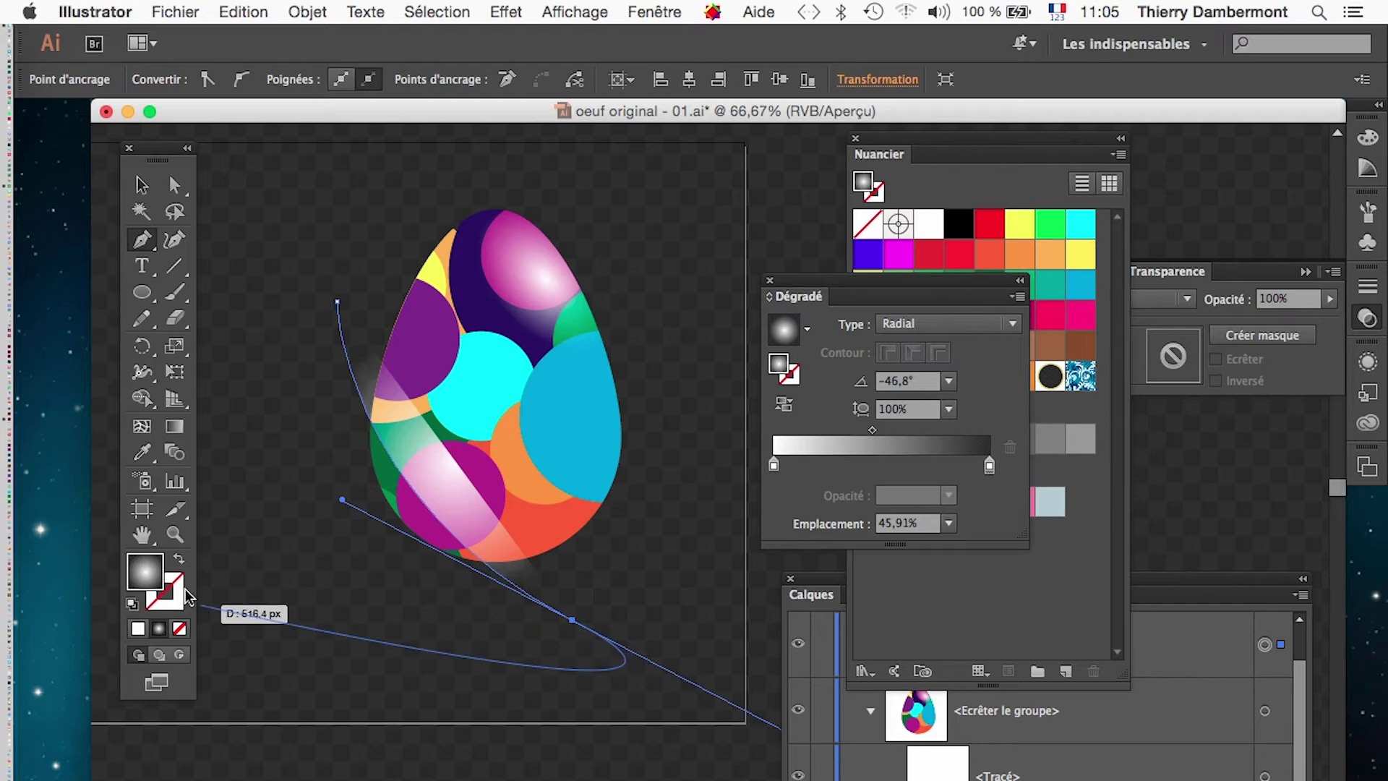
left_click(142, 185)
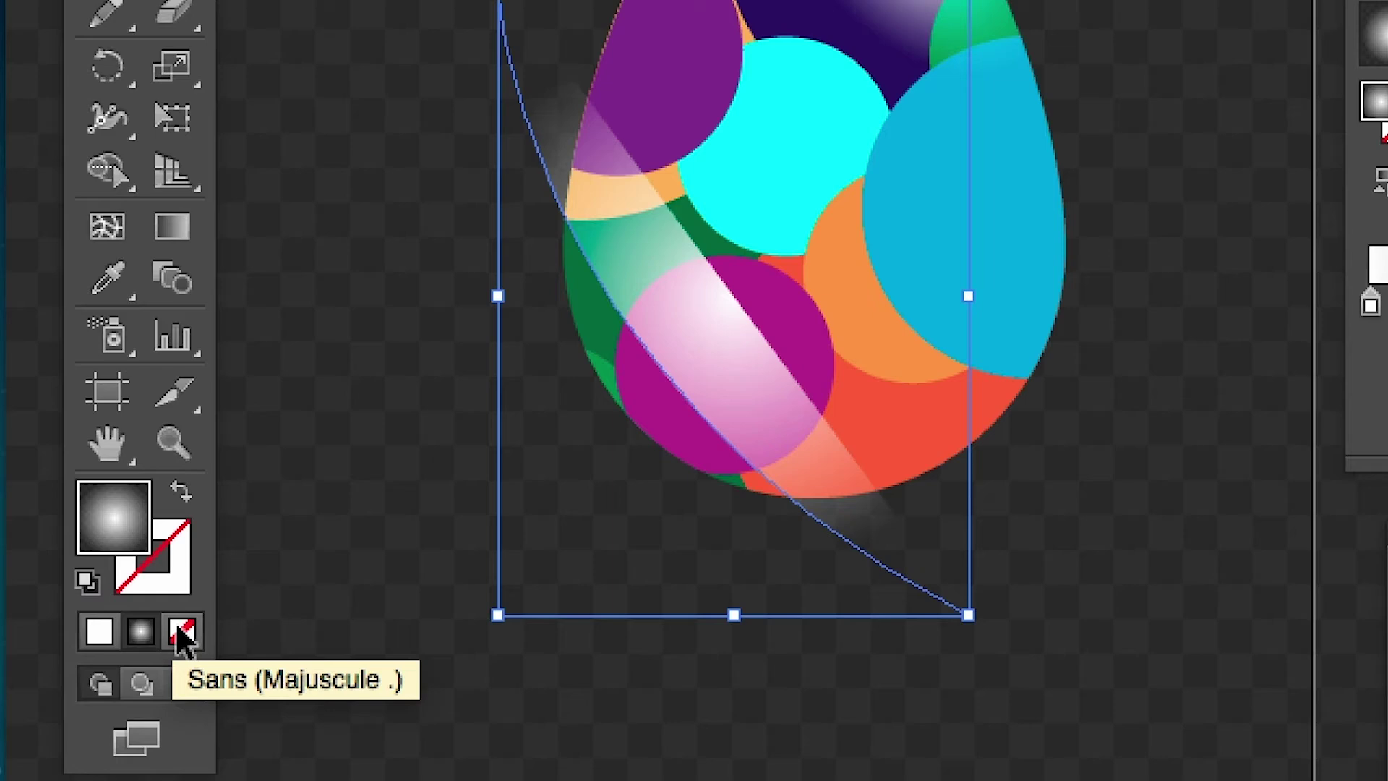
Step: Remove the curved path's gradient fill and give it a black 30 pt stroke
left_click(181, 630)
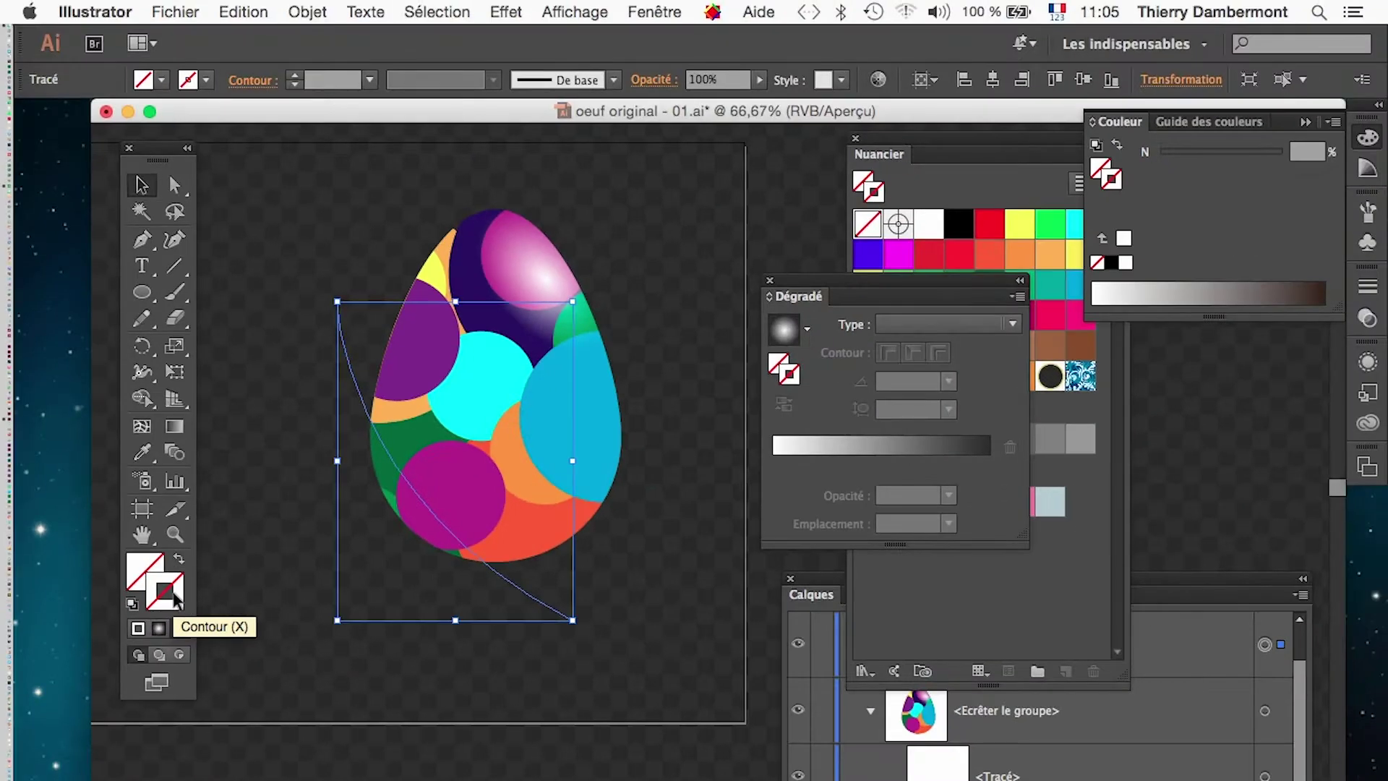
mouse_move(956, 150)
left_mouse_down()
mouse_move(700, 185)
mouse_move(630, 175)
mouse_move(902, 181)
left_mouse_up()
left_click(693, 253)
left_click(291, 74, "shift")
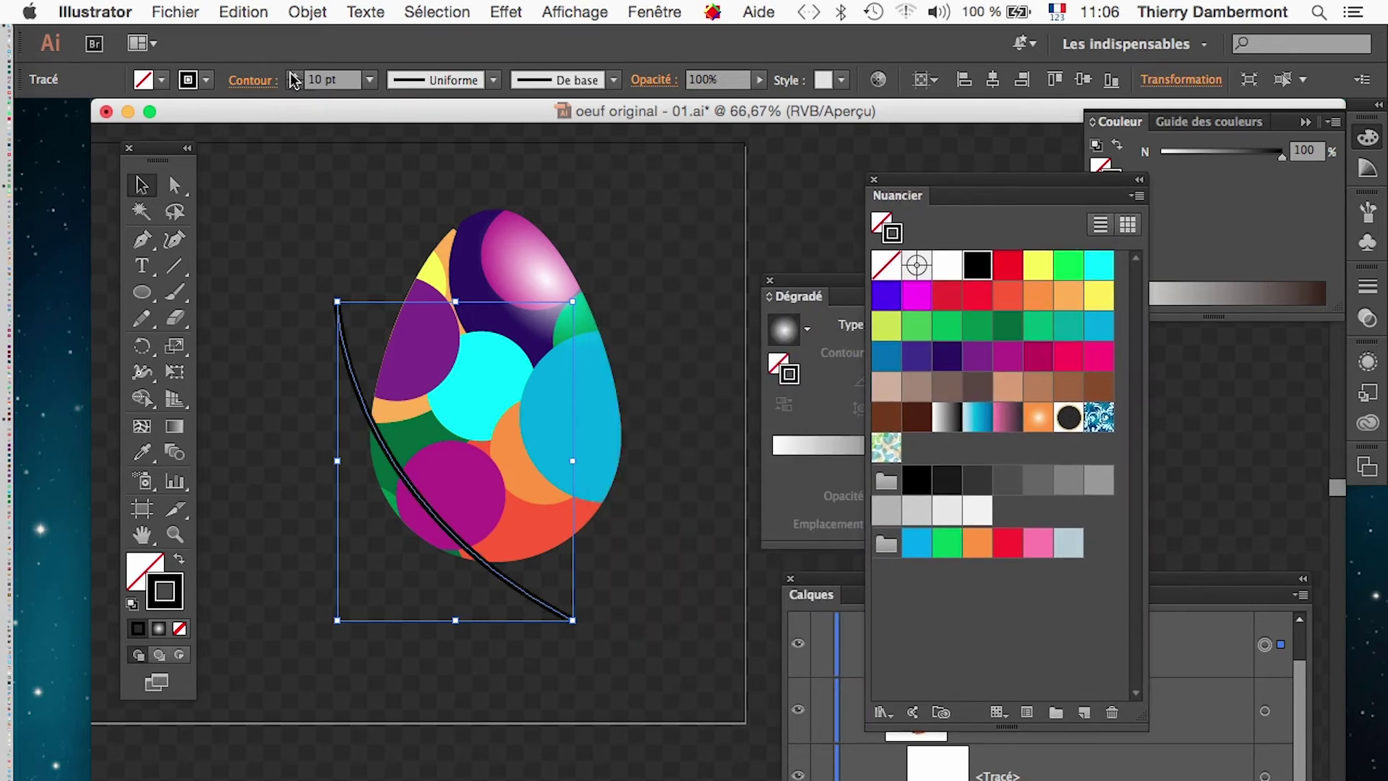
left_click(291, 74, "shift")
left_click(291, 75, "shift")
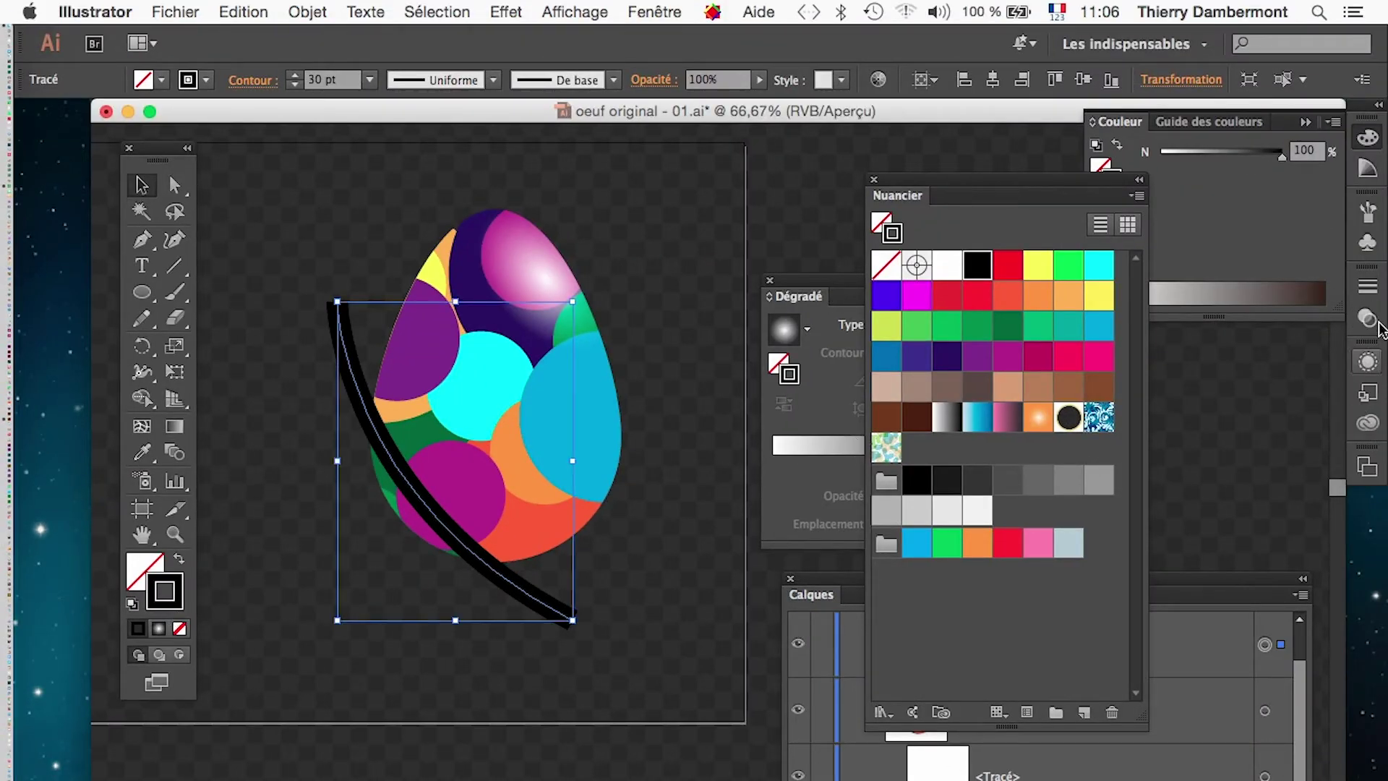
Step: Show the curved path's appearance attributes and apply a Gaussian Blur effect with a 22,8-pixel radius, preview on
left_click(1367, 361)
left_click_drag(1124, 353, 643, 185)
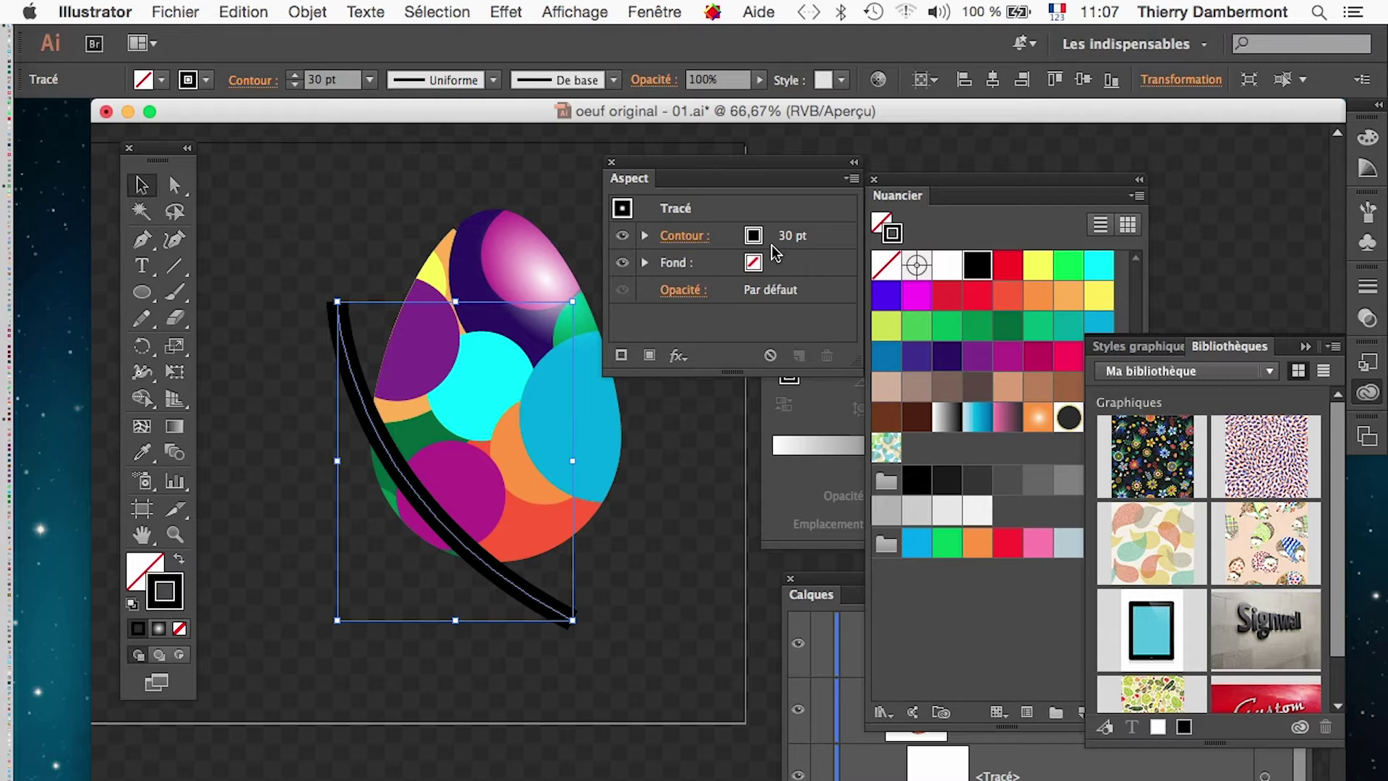
left_click(506, 11)
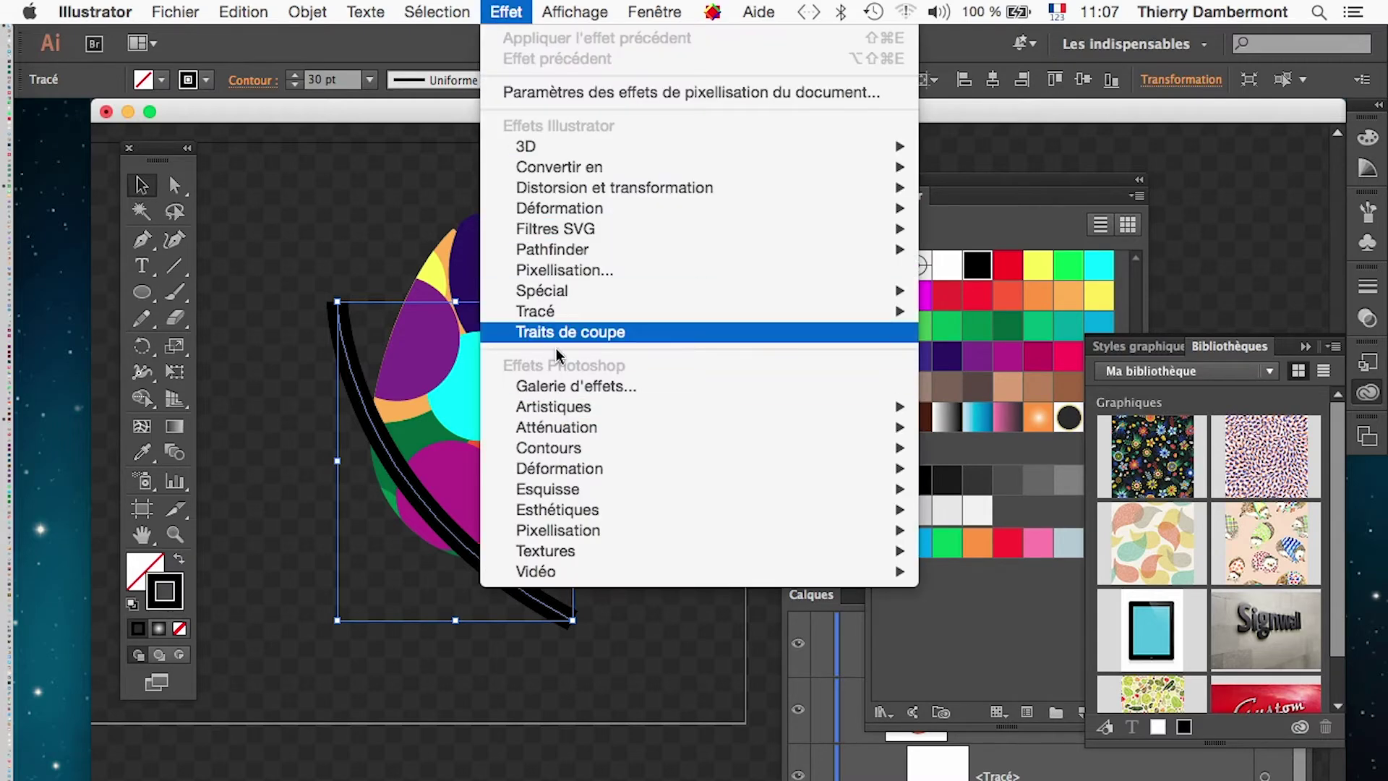
mouse_move(559, 317)
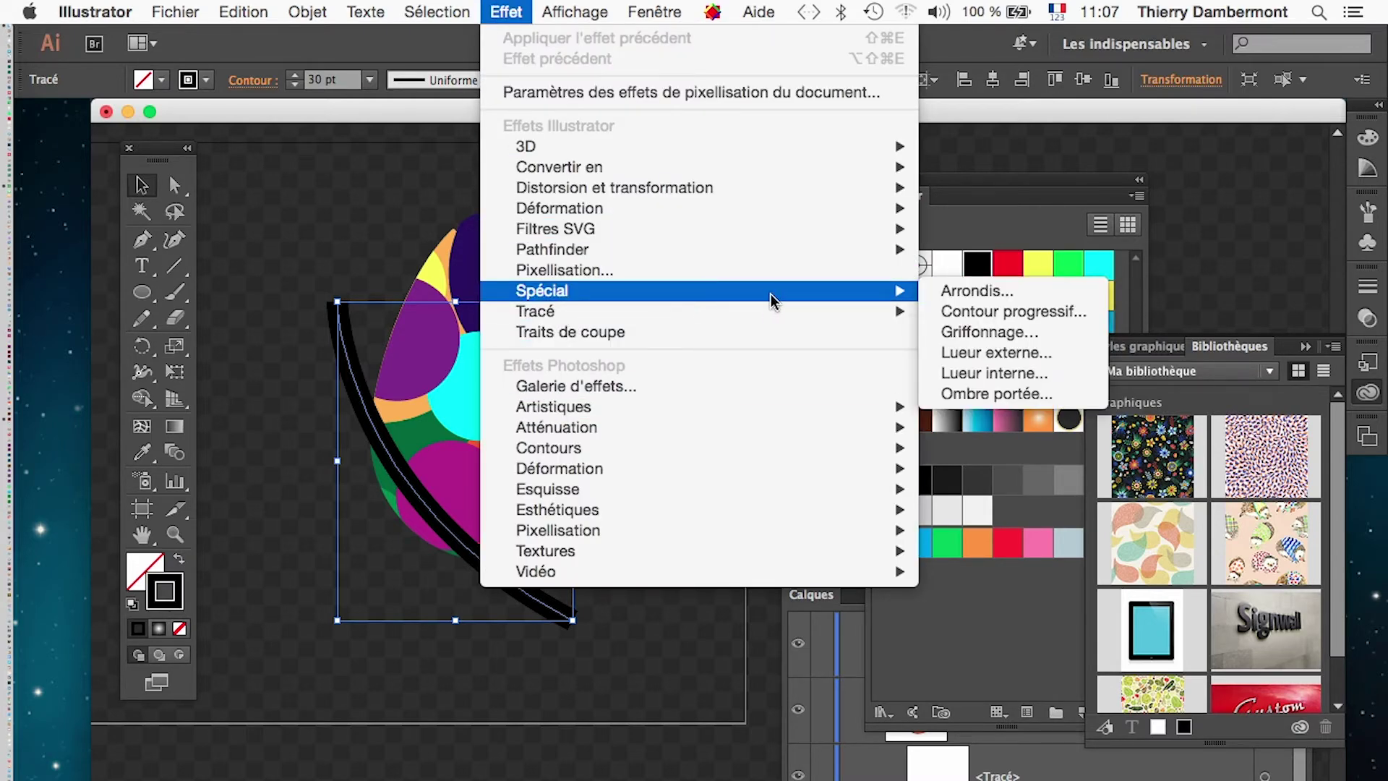
mouse_move(657, 407)
mouse_move(641, 431)
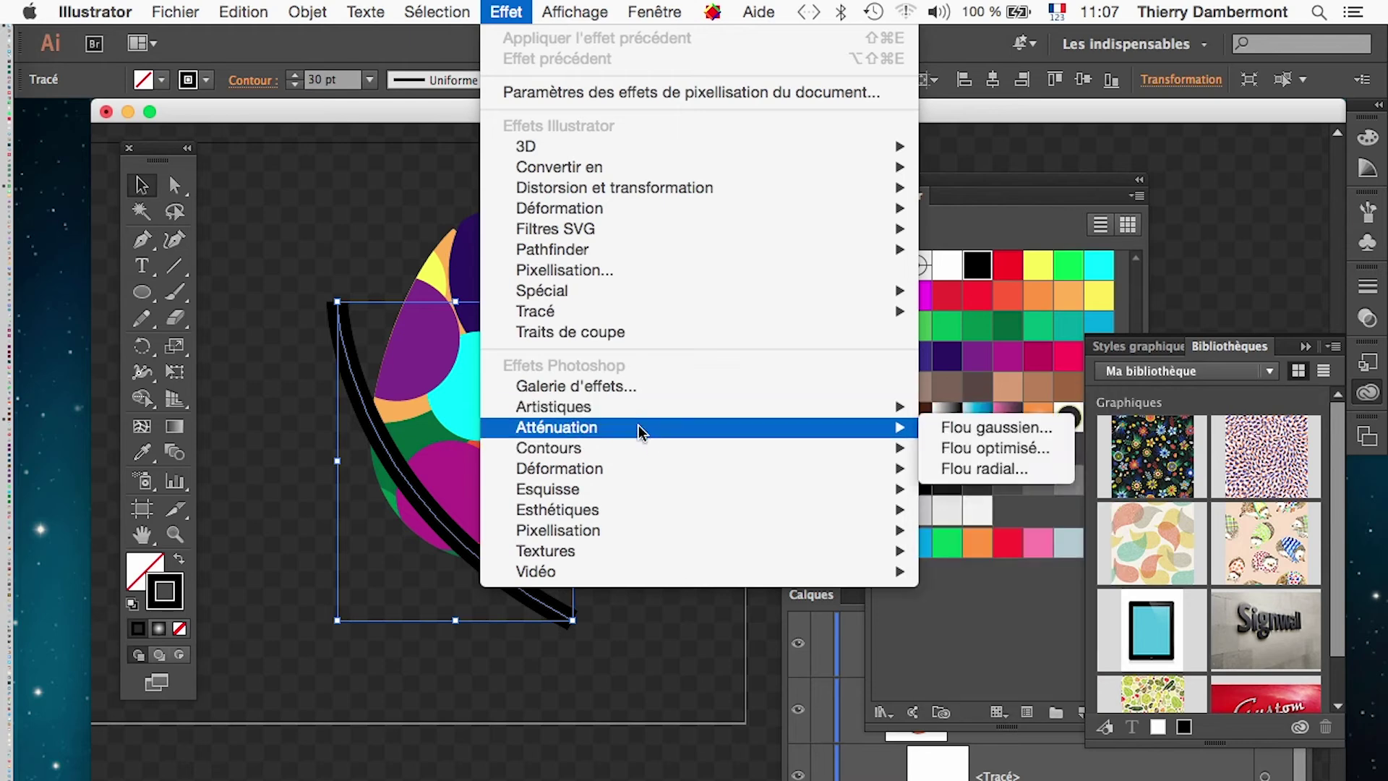
left_click(1029, 429)
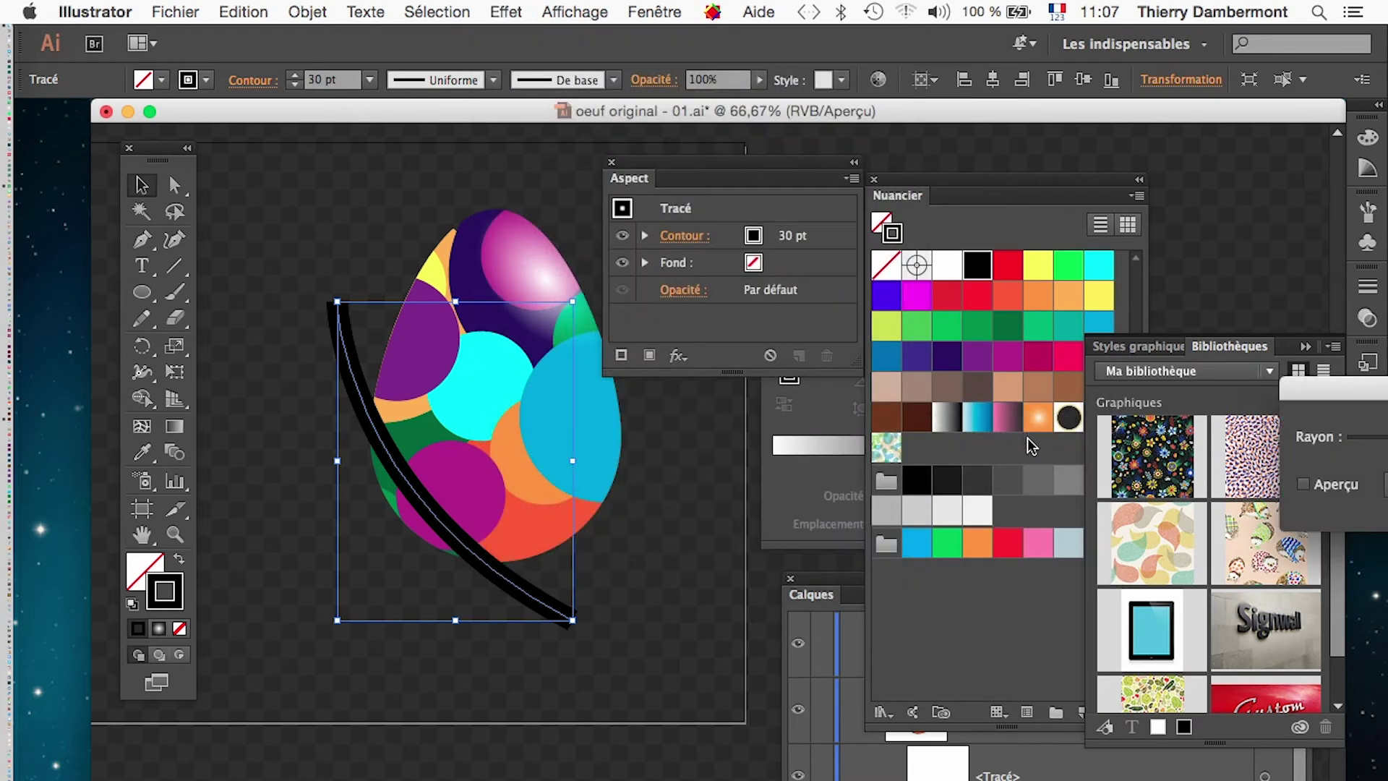
left_click_drag(1303, 389, 625, 246)
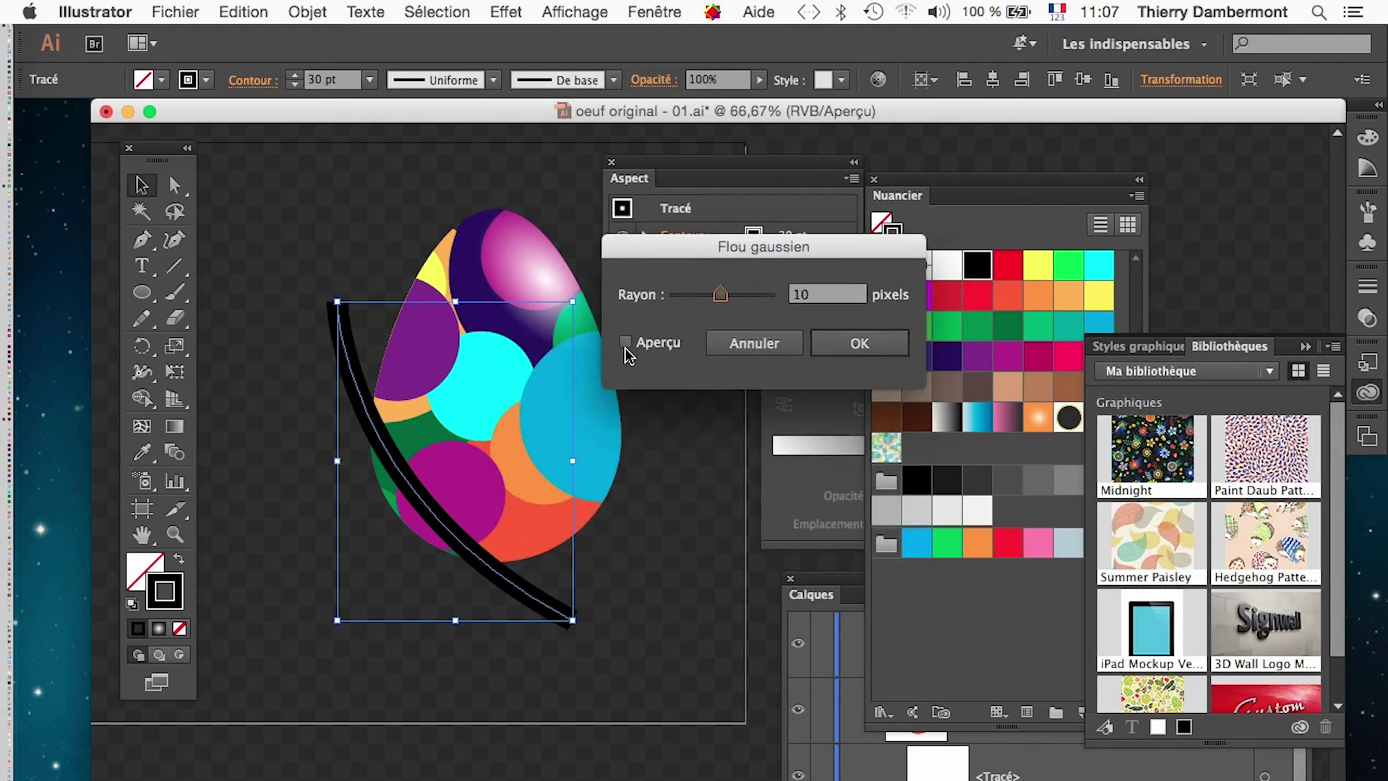
left_click(626, 343)
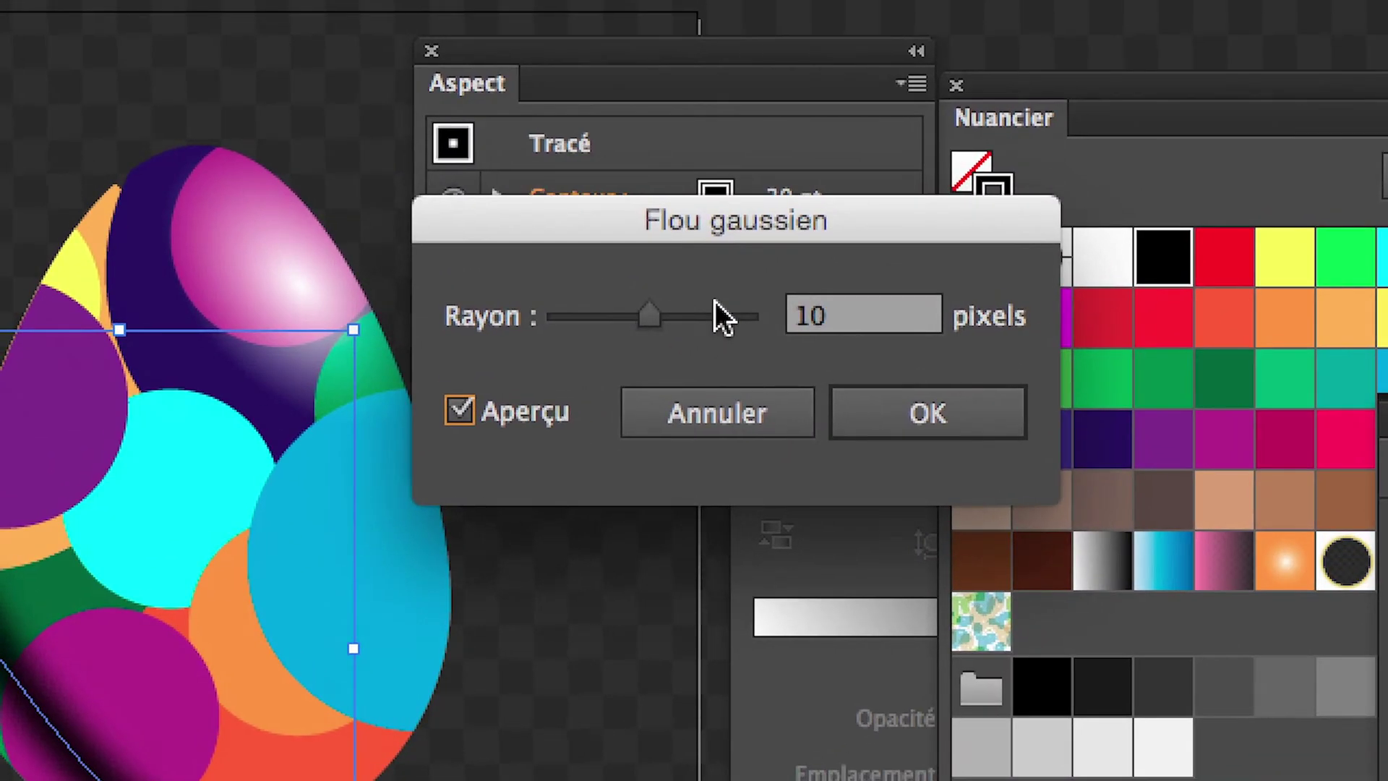
mouse_move(714, 301)
left_mouse_down()
mouse_move(651, 302)
mouse_move(708, 305)
mouse_move(695, 302)
left_mouse_up()
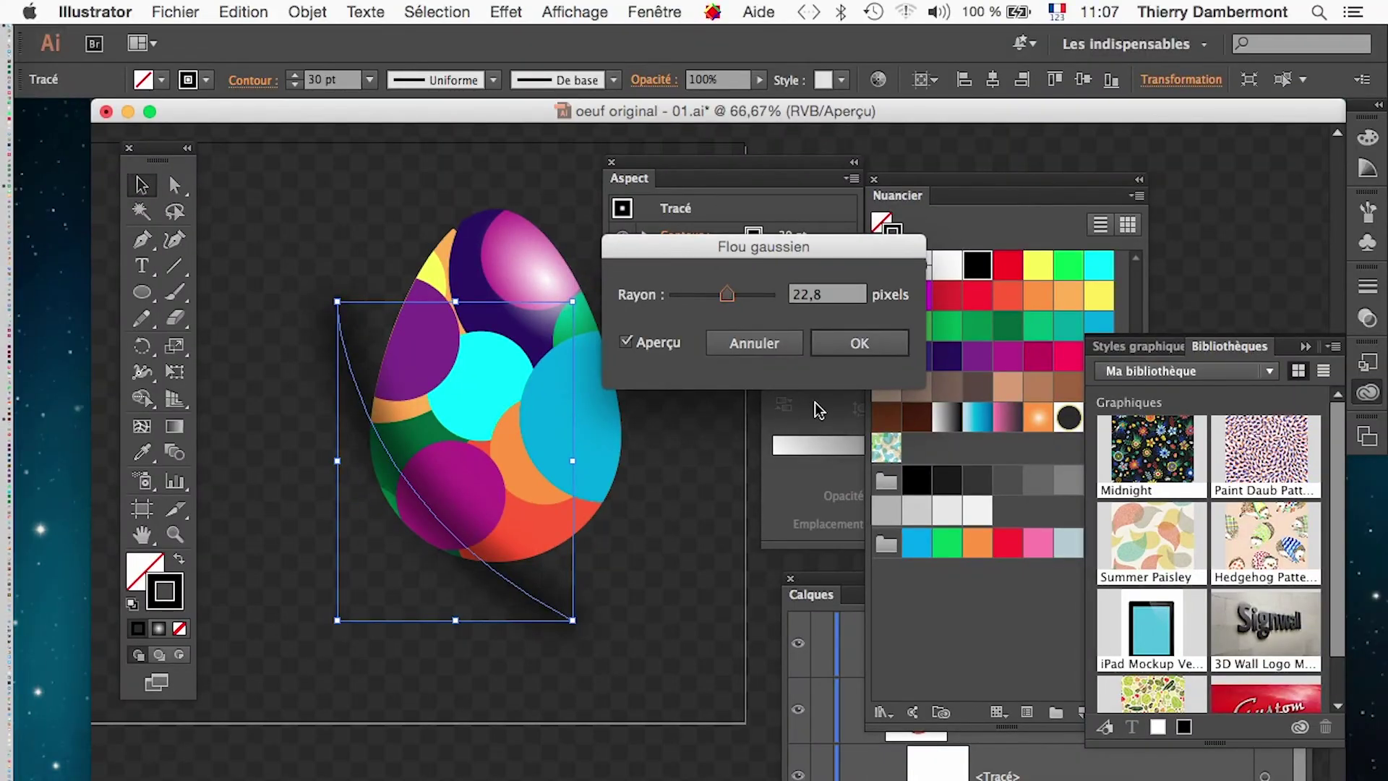
left_click(845, 352)
Step: Increase the blurred path's stroke weight to 80 pt
left_click(776, 237)
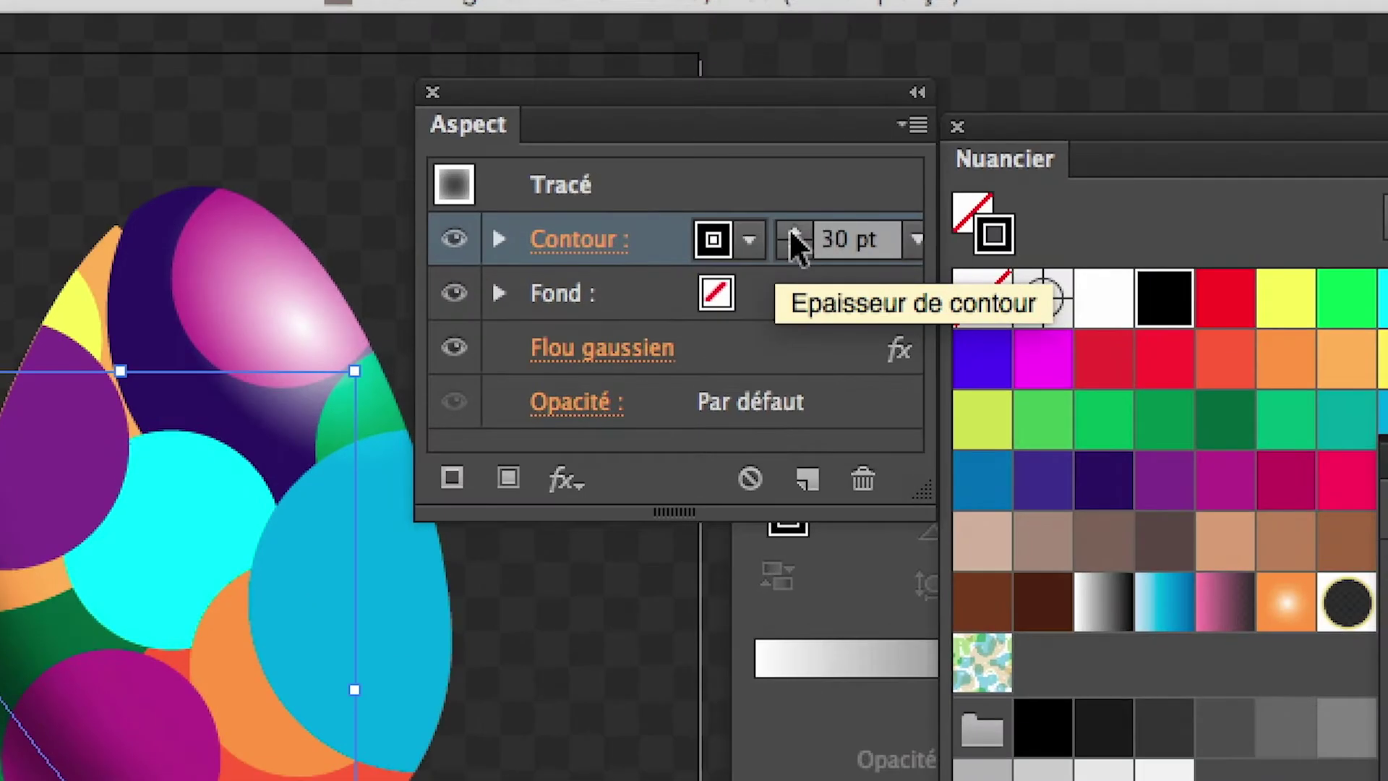
left_click(793, 230, "shift")
left_click(793, 230, "shift")
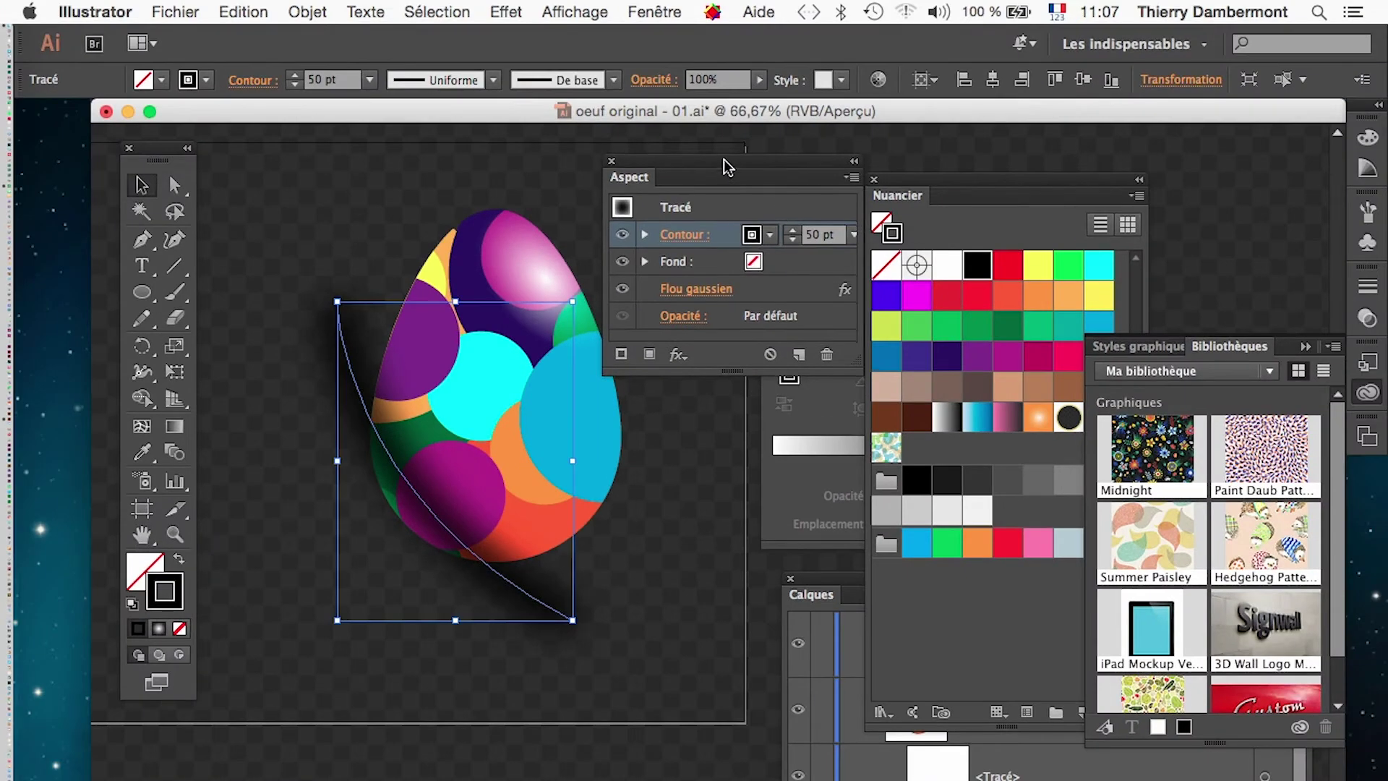
left_click_drag(724, 160, 819, 159)
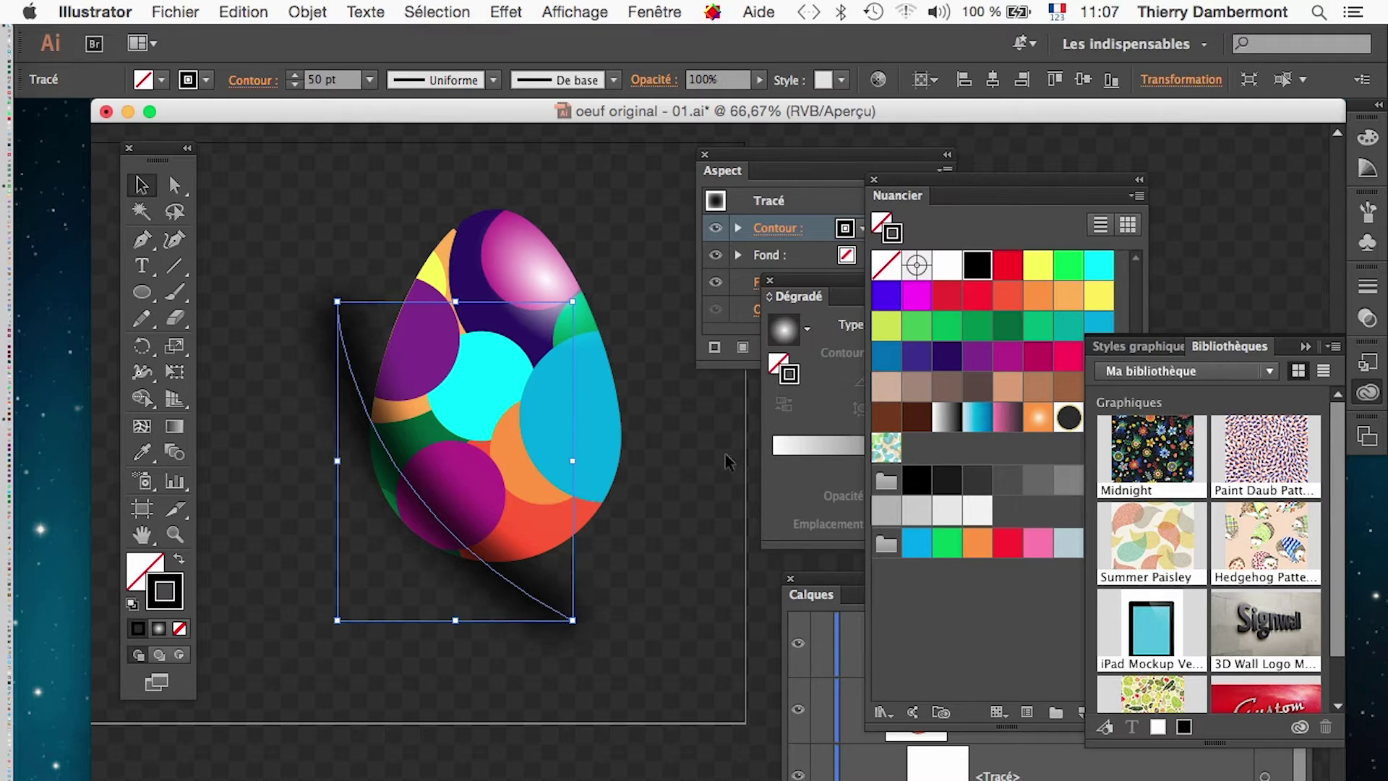
left_click(806, 162)
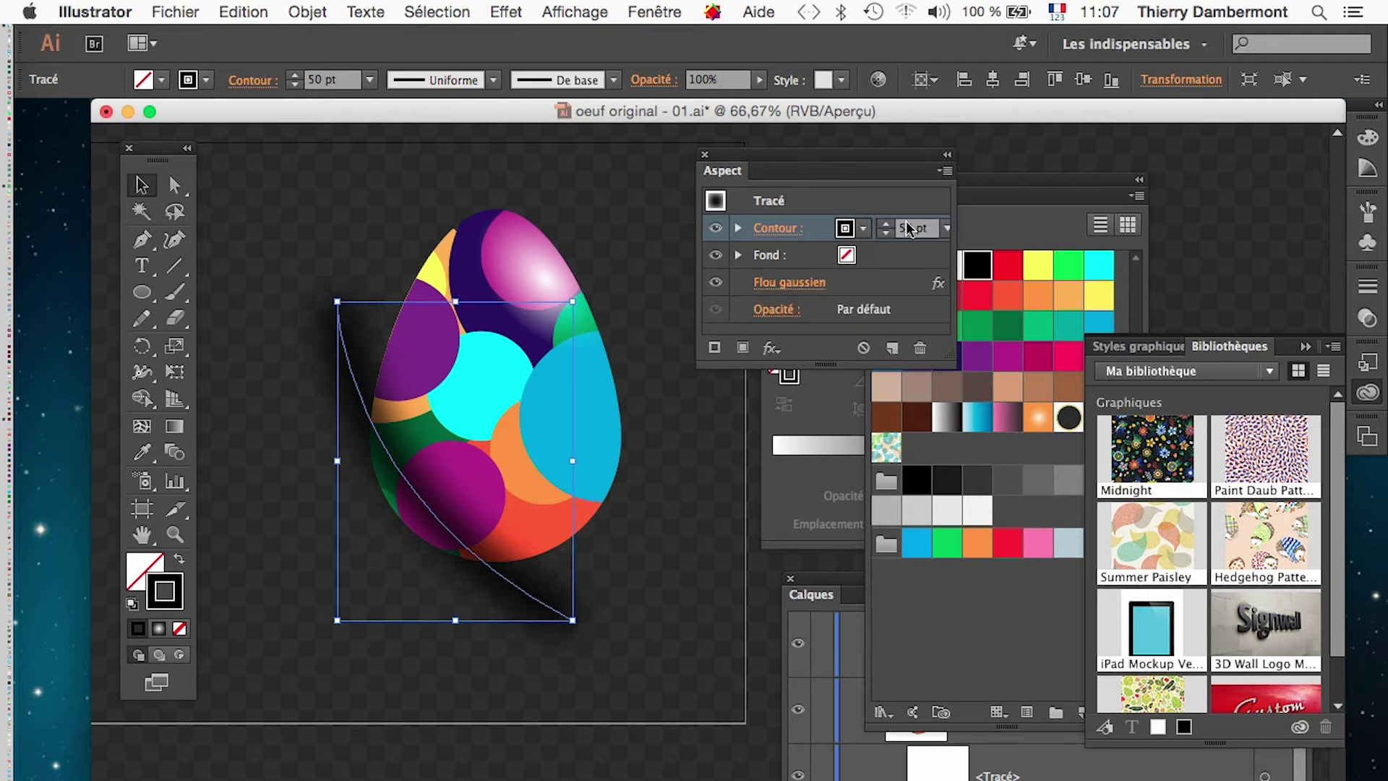
left_click(883, 224)
left_click(884, 223)
left_click(884, 223)
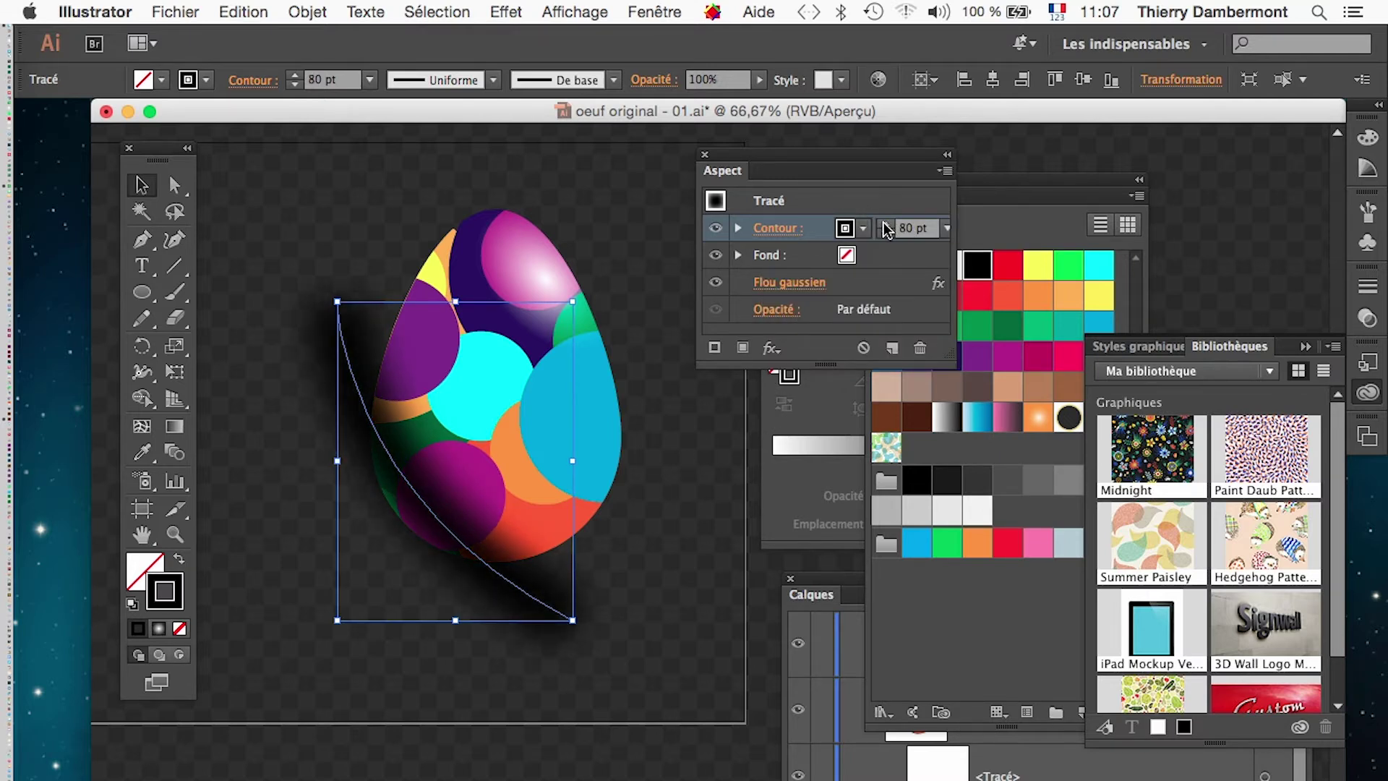
Step: Edit the path's existing Gaussian Blur effect and set its radius to 30,1 pixels
left_click(795, 283)
left_click_drag(727, 295, 734, 300)
left_click(672, 345)
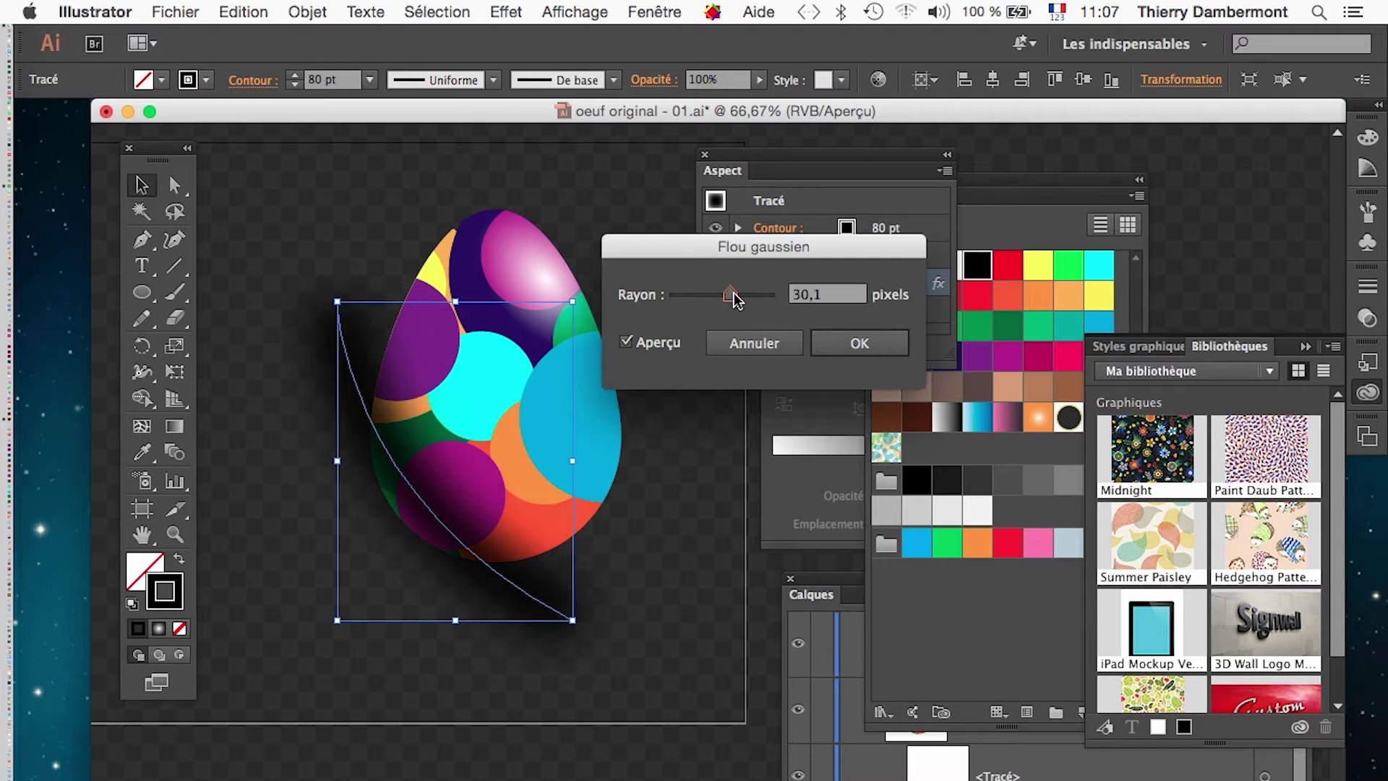
left_click(860, 343)
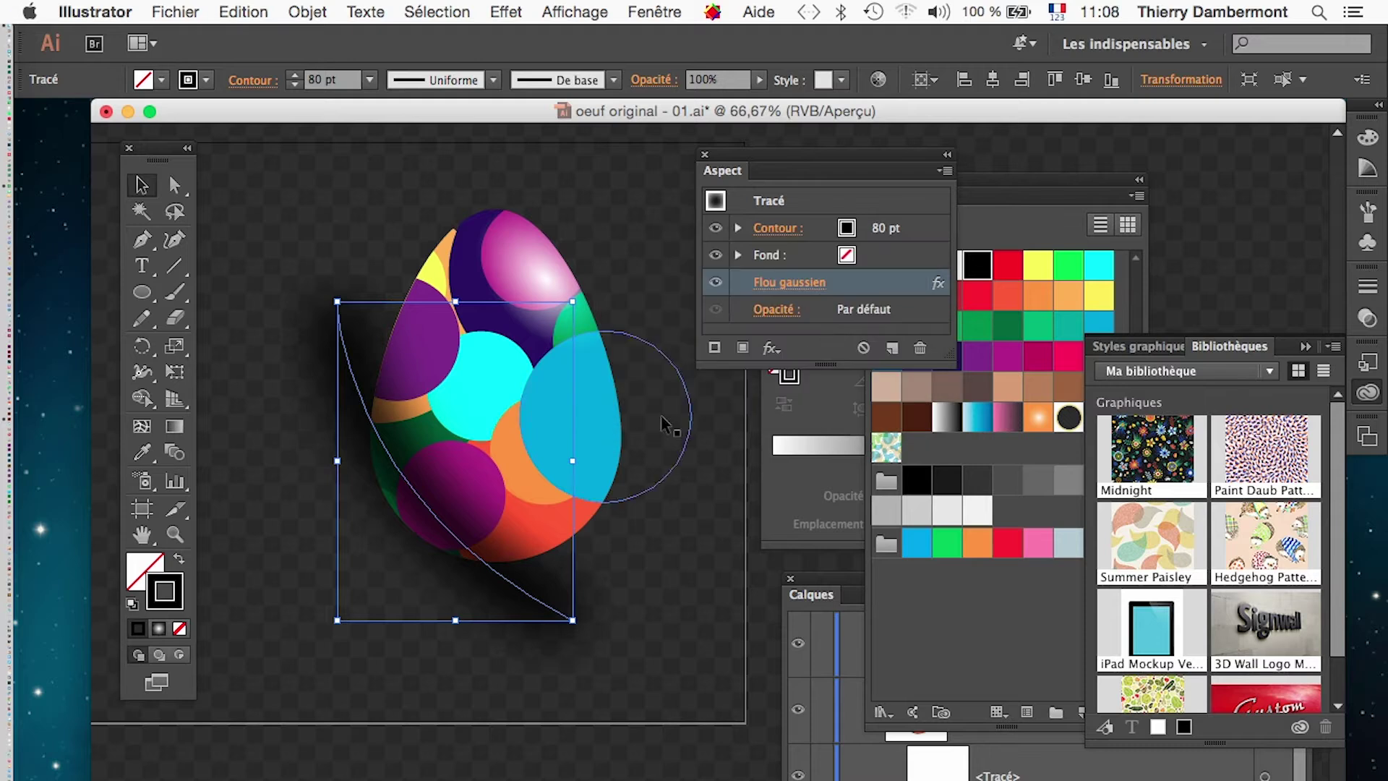
Step: Move the shadow path's upper anchor point closer to the egg and pull the curve's handle outward along the egg's lower-left edge
key("super+1")
left_click(174, 184)
left_click(260, 176)
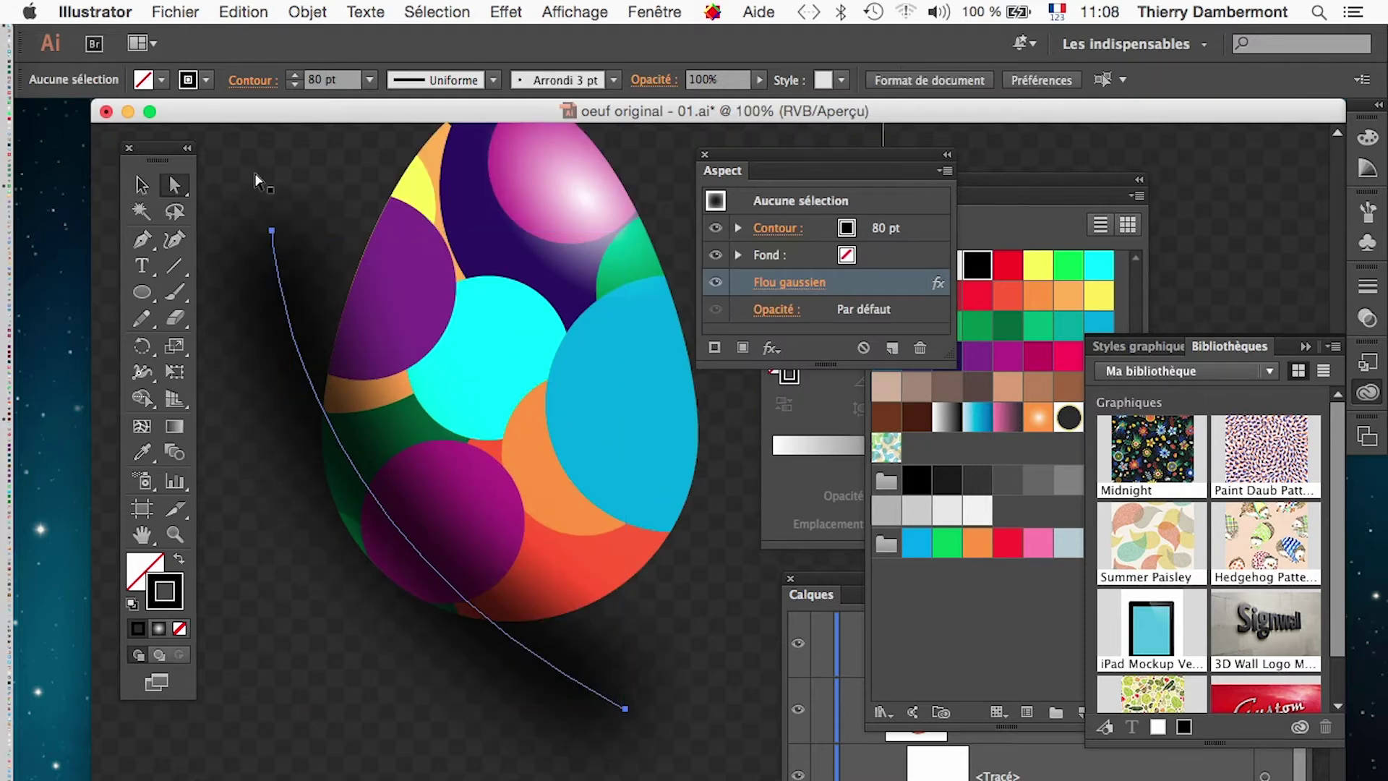
left_click(272, 231)
left_click_drag(271, 231, 308, 224)
left_click_drag(285, 532, 240, 578)
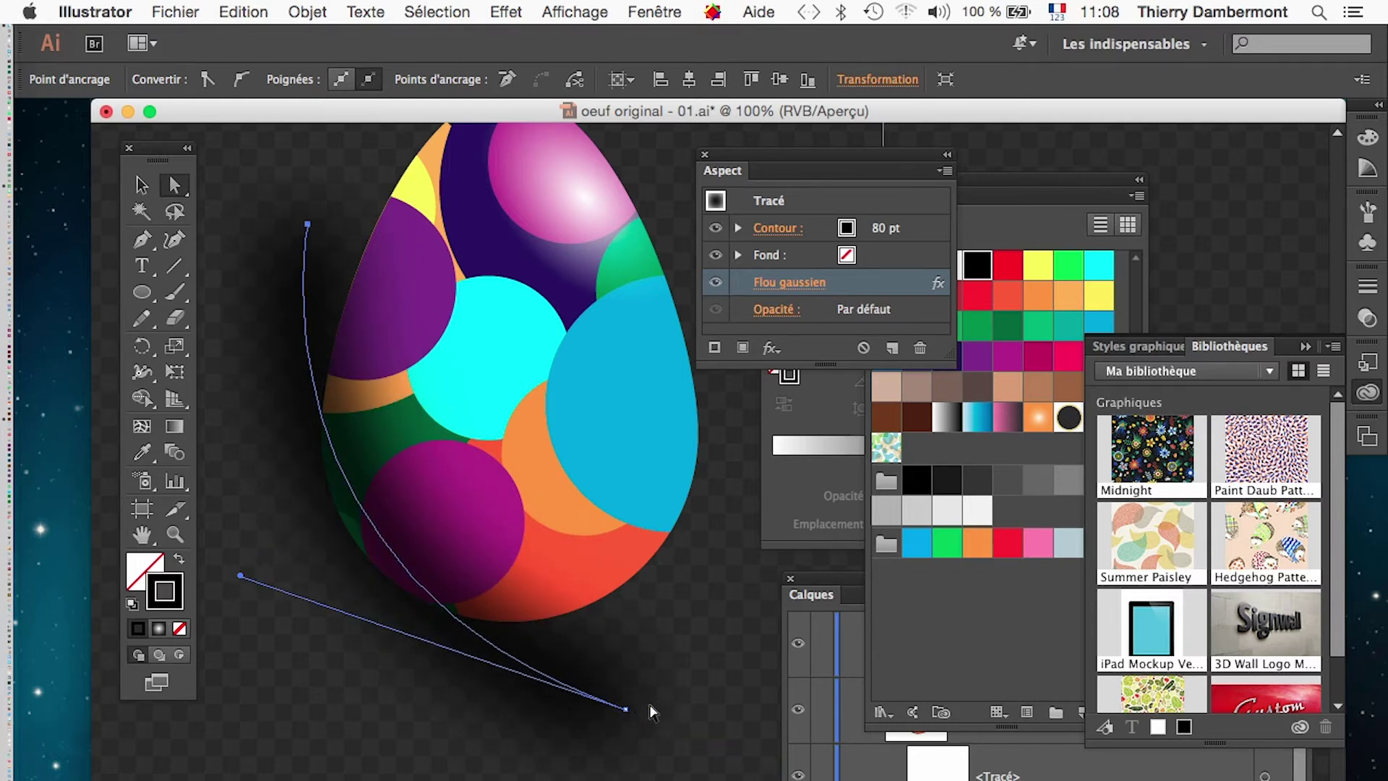
Step: Move the shadow path's lower anchor up onto the egg's lower-right edge and adjust its handle so the curve sweeps across the egg's base
left_click_drag(626, 709, 649, 634)
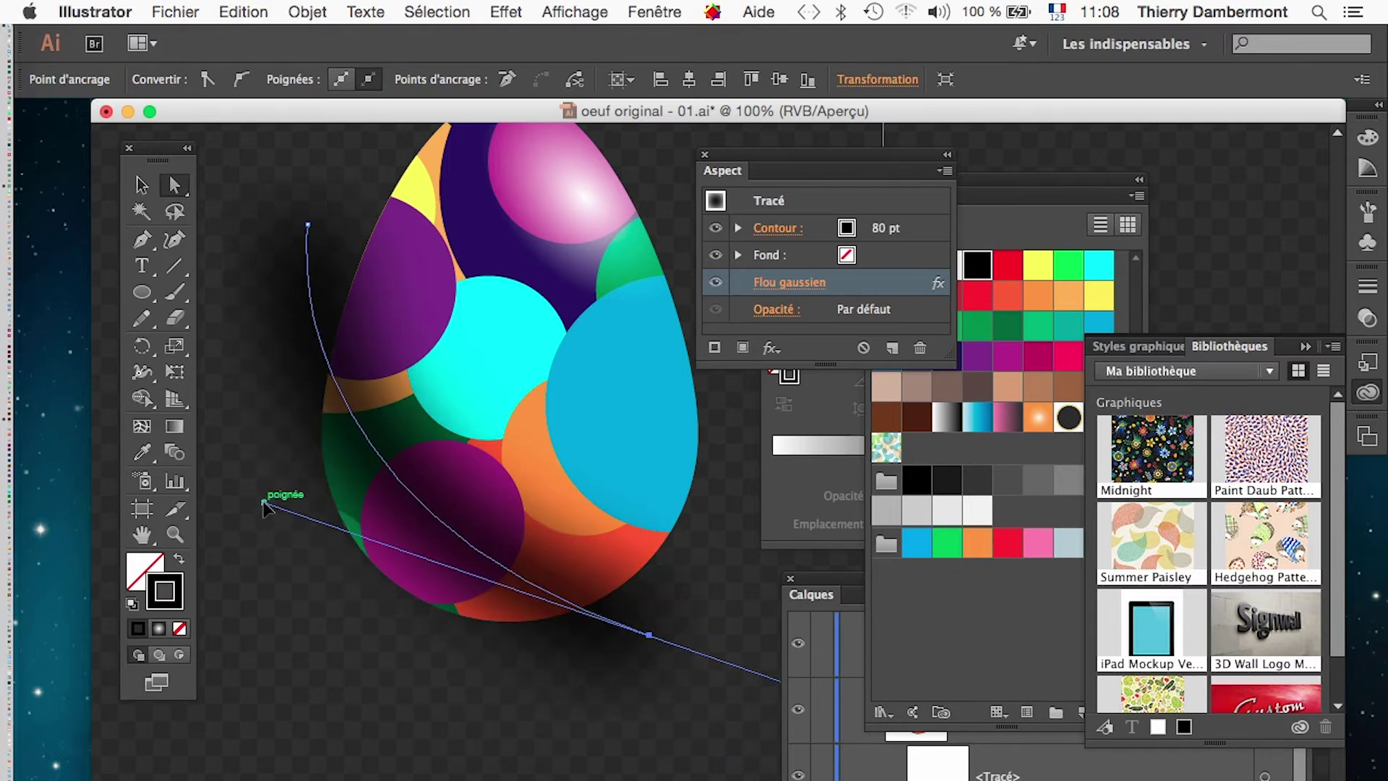
left_click_drag(263, 503, 198, 634)
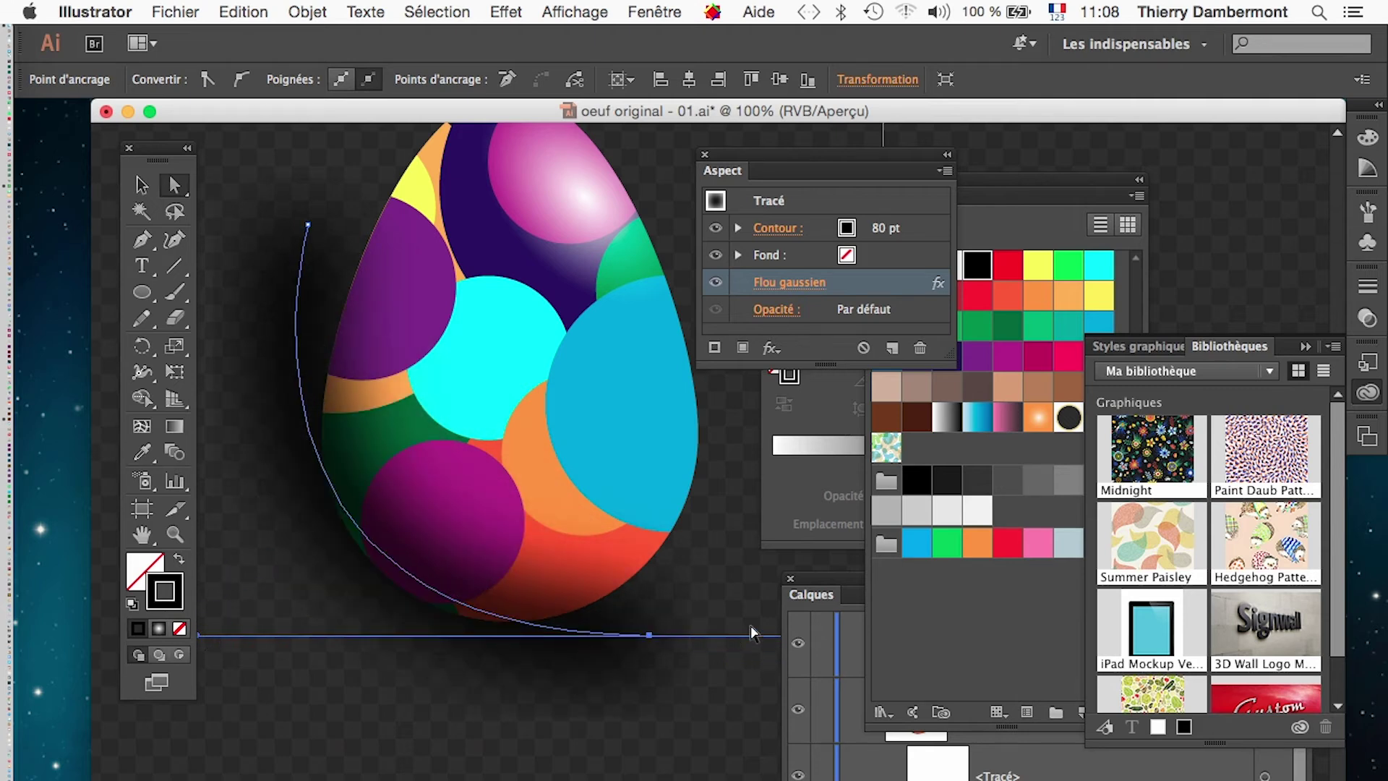
key("super+minus")
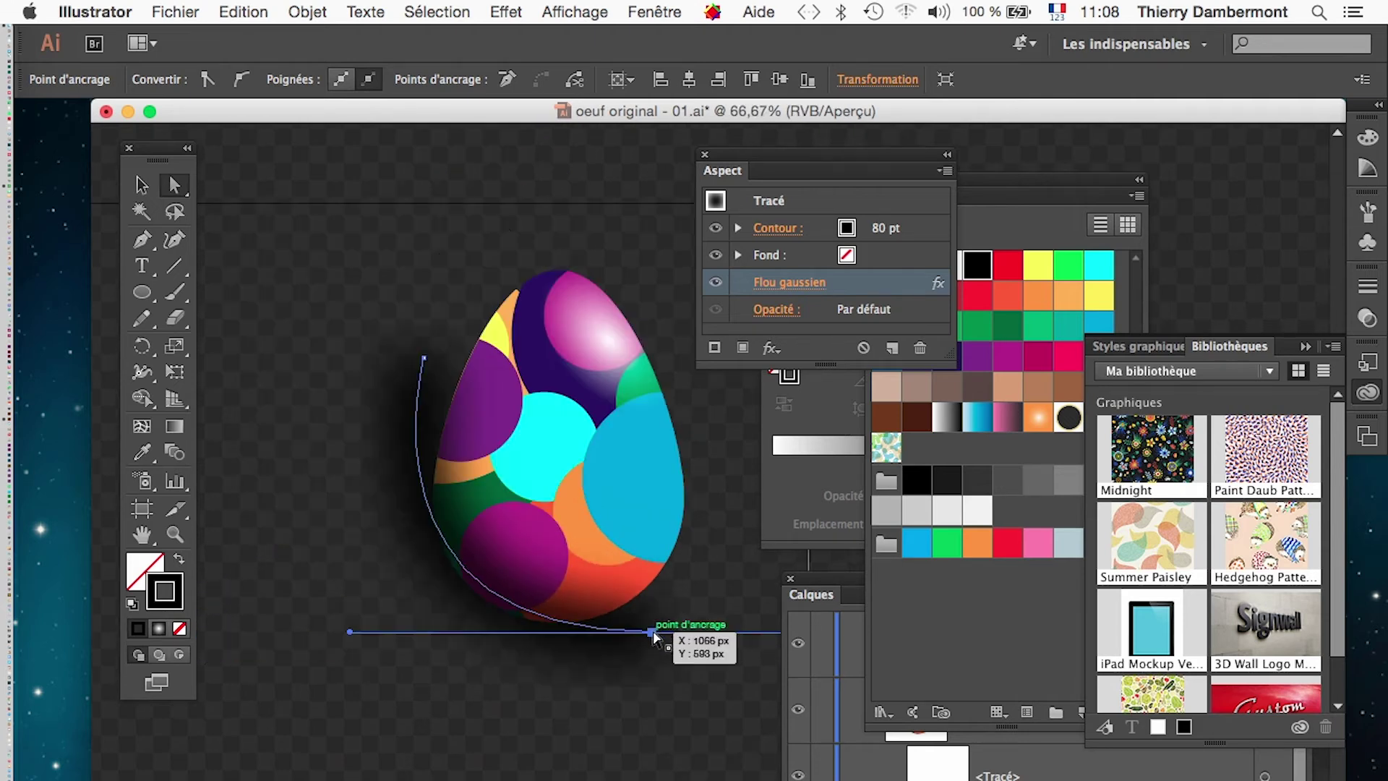
left_click_drag(659, 635, 658, 582)
left_click_drag(381, 561, 347, 686)
mouse_move(671, 568)
left_mouse_down()
mouse_move(683, 587)
mouse_move(681, 568)
left_mouse_up()
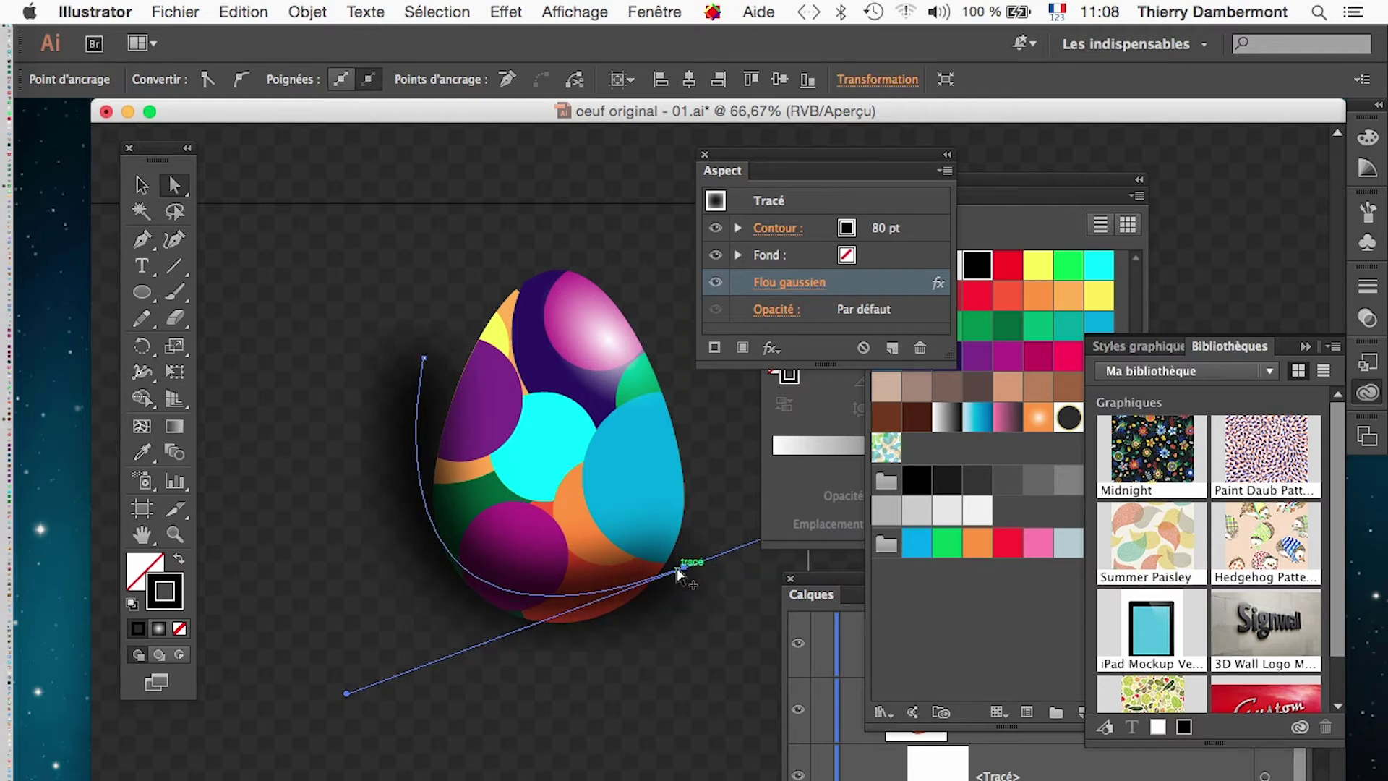
scroll(600, 645, "up", 2)
scroll(571, 629, "up", 2)
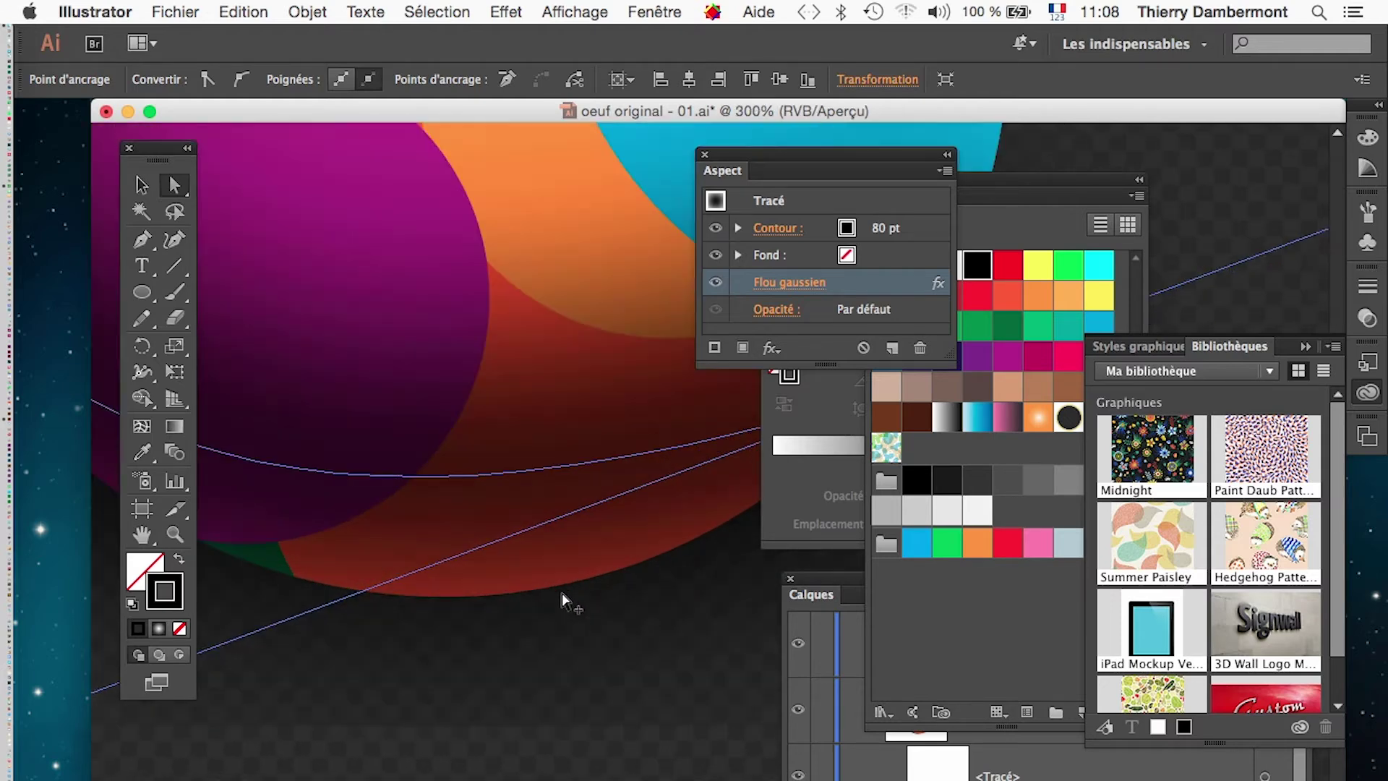
Step: Move the blurred shadow path into the egg's clipping group so that the egg's outline masks it
scroll(473, 611, "down", 4)
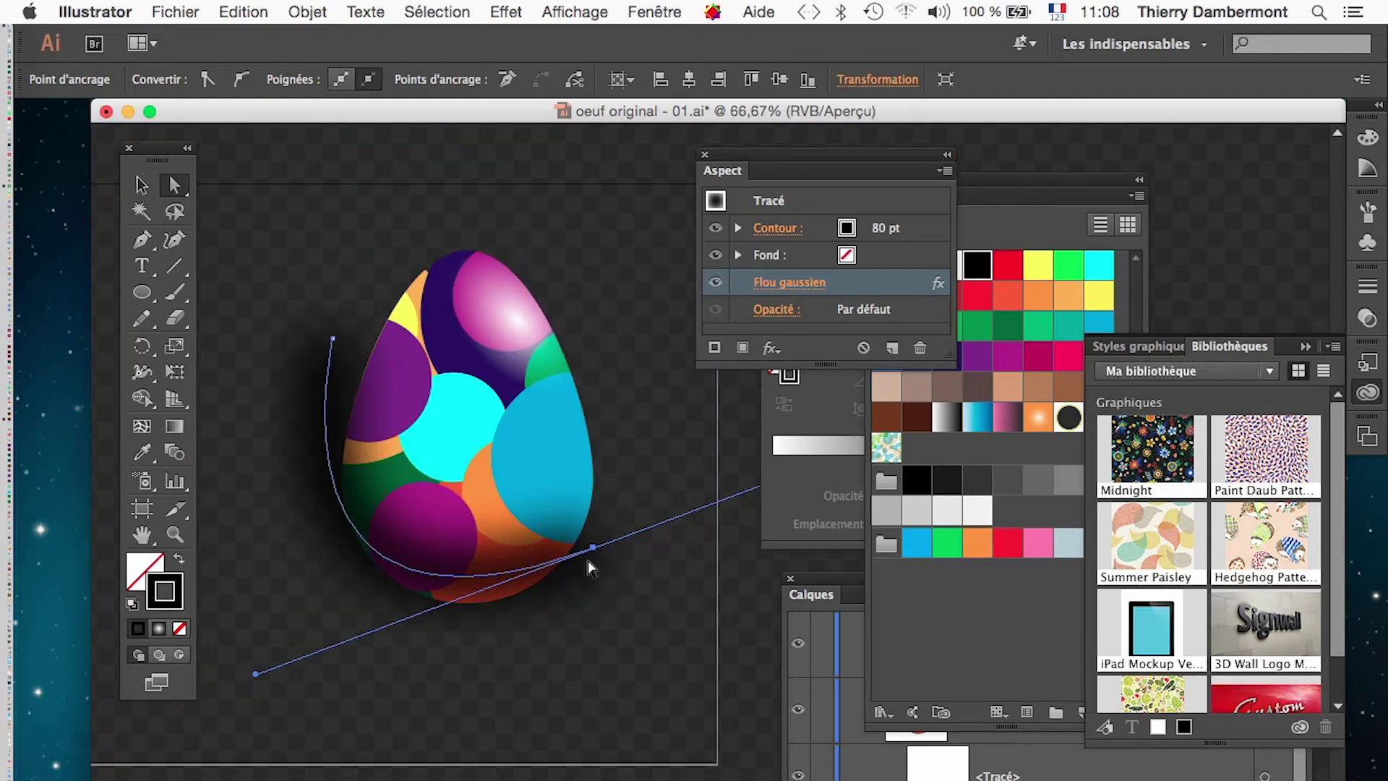
left_click(471, 687)
scroll(473, 634, "up", 1)
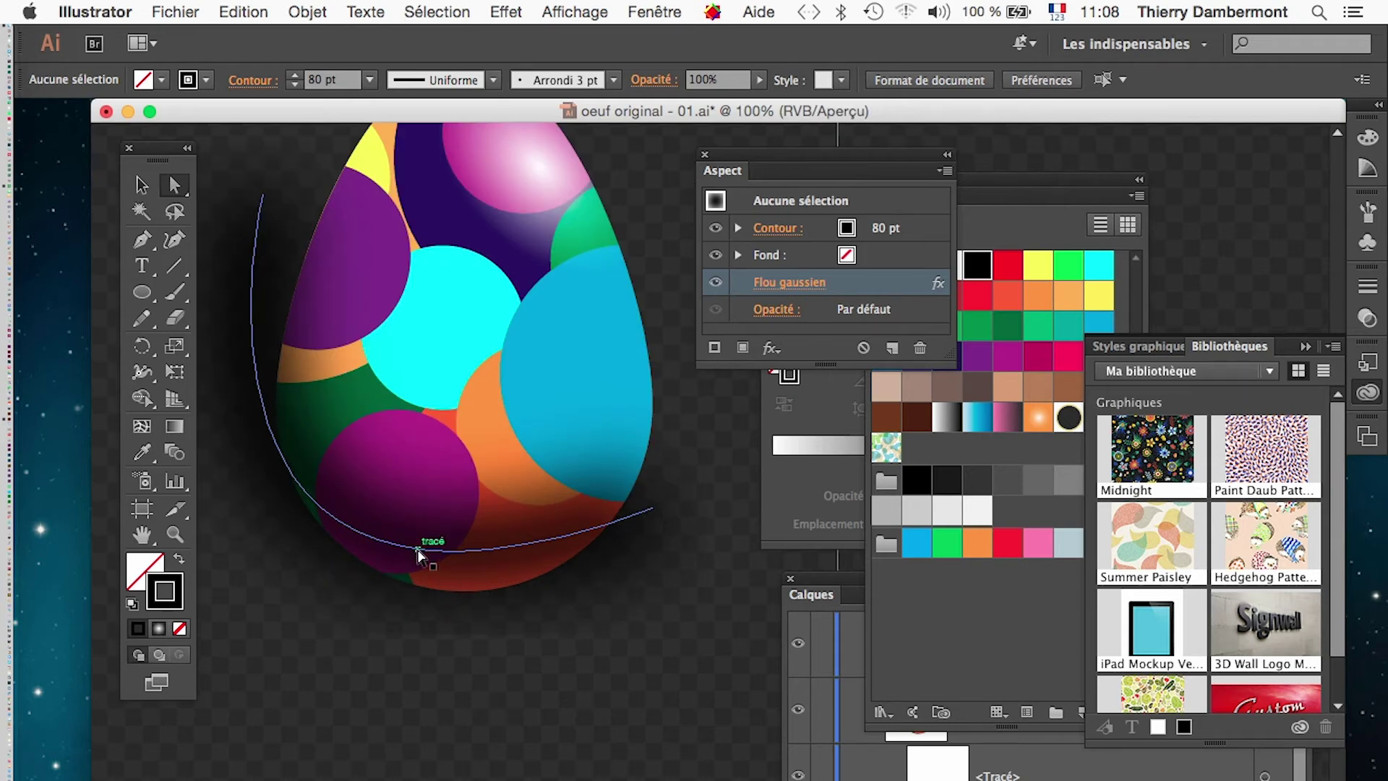
left_click(426, 551)
left_click(831, 594)
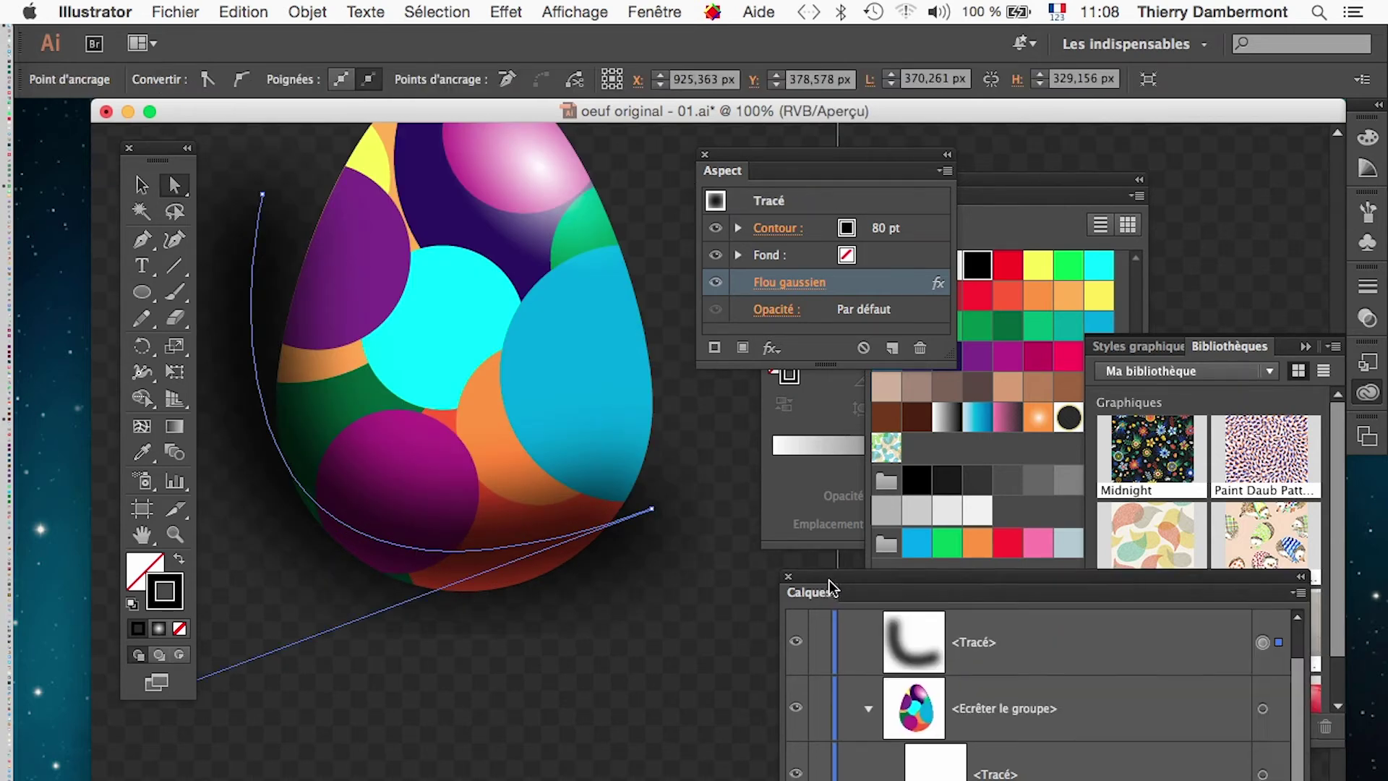
left_click(866, 273)
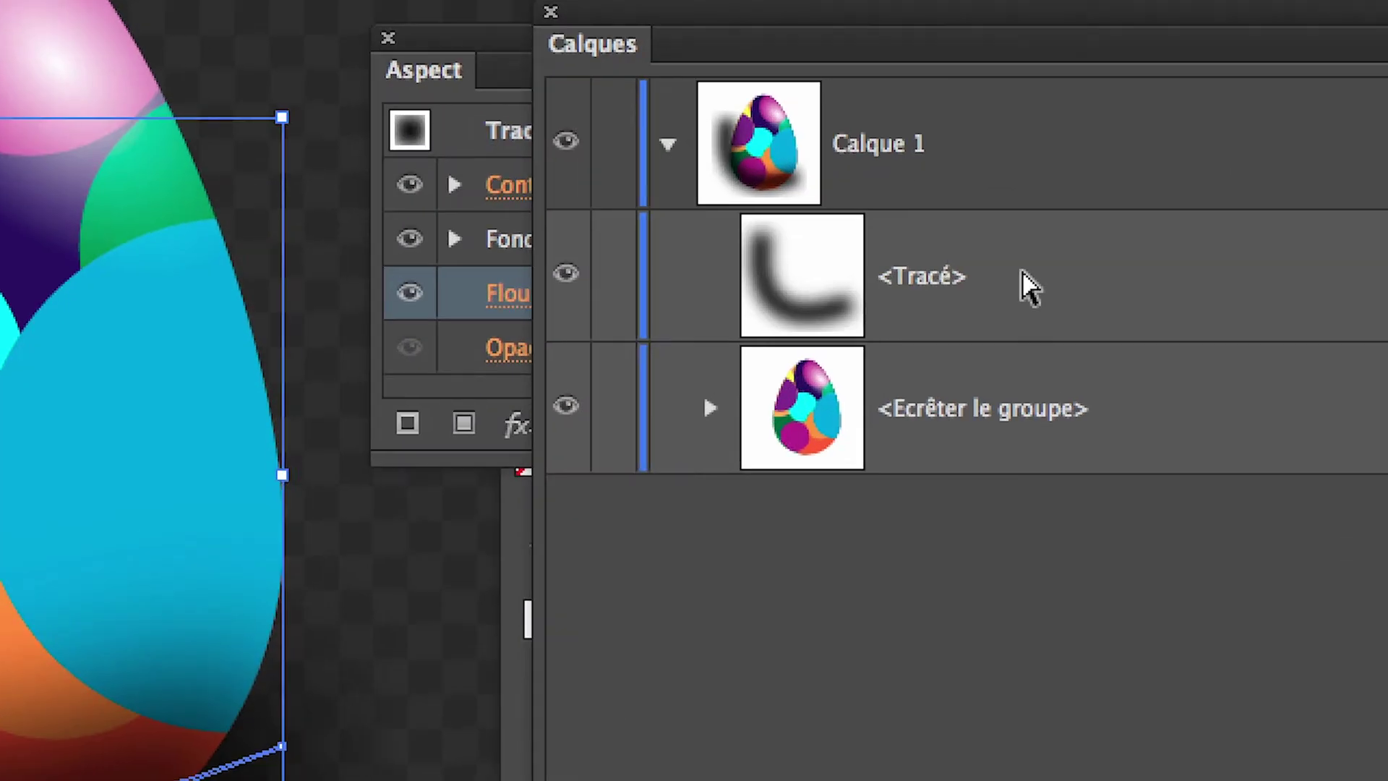
left_click_drag(1021, 273, 1011, 332)
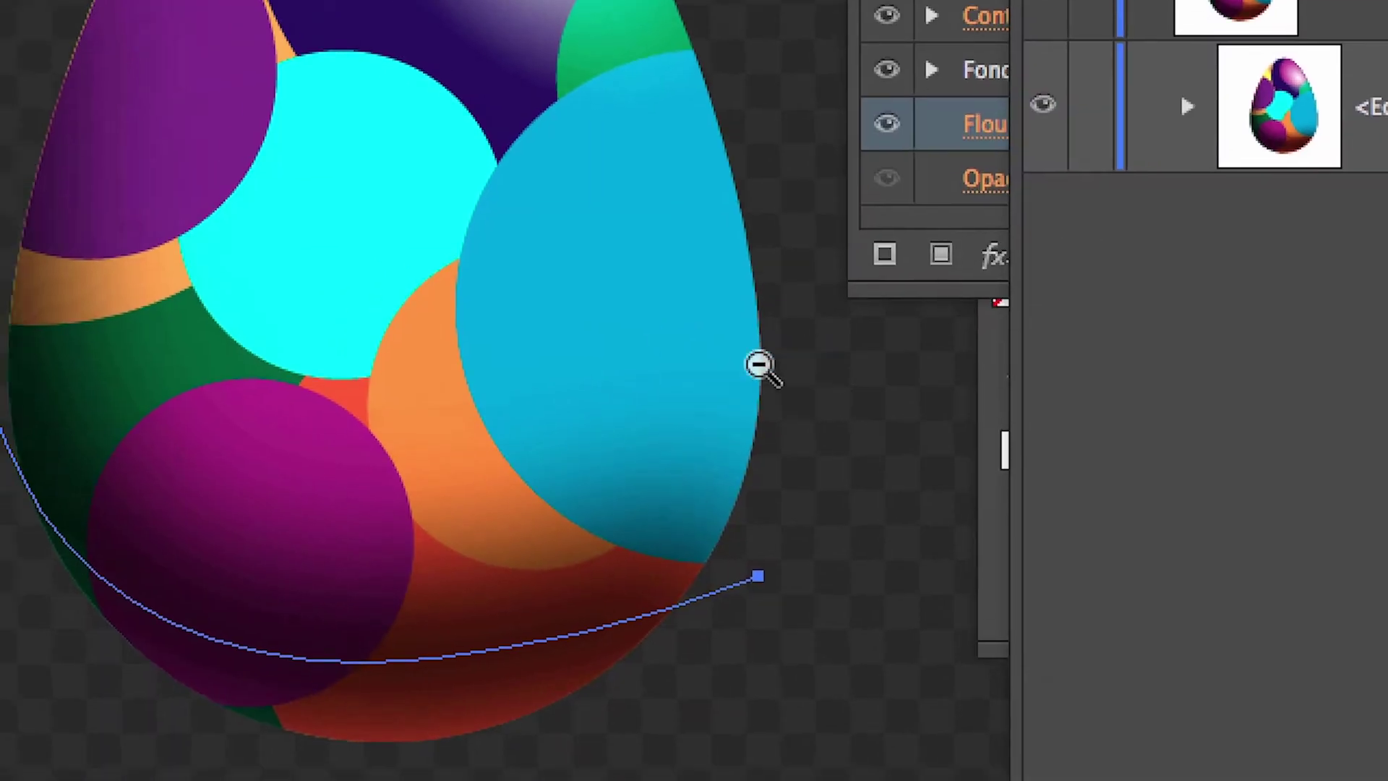
left_click(1125, 393, "alt+super")
left_click(1124, 393, "alt+super")
left_click_drag(1261, 640, 440, 754)
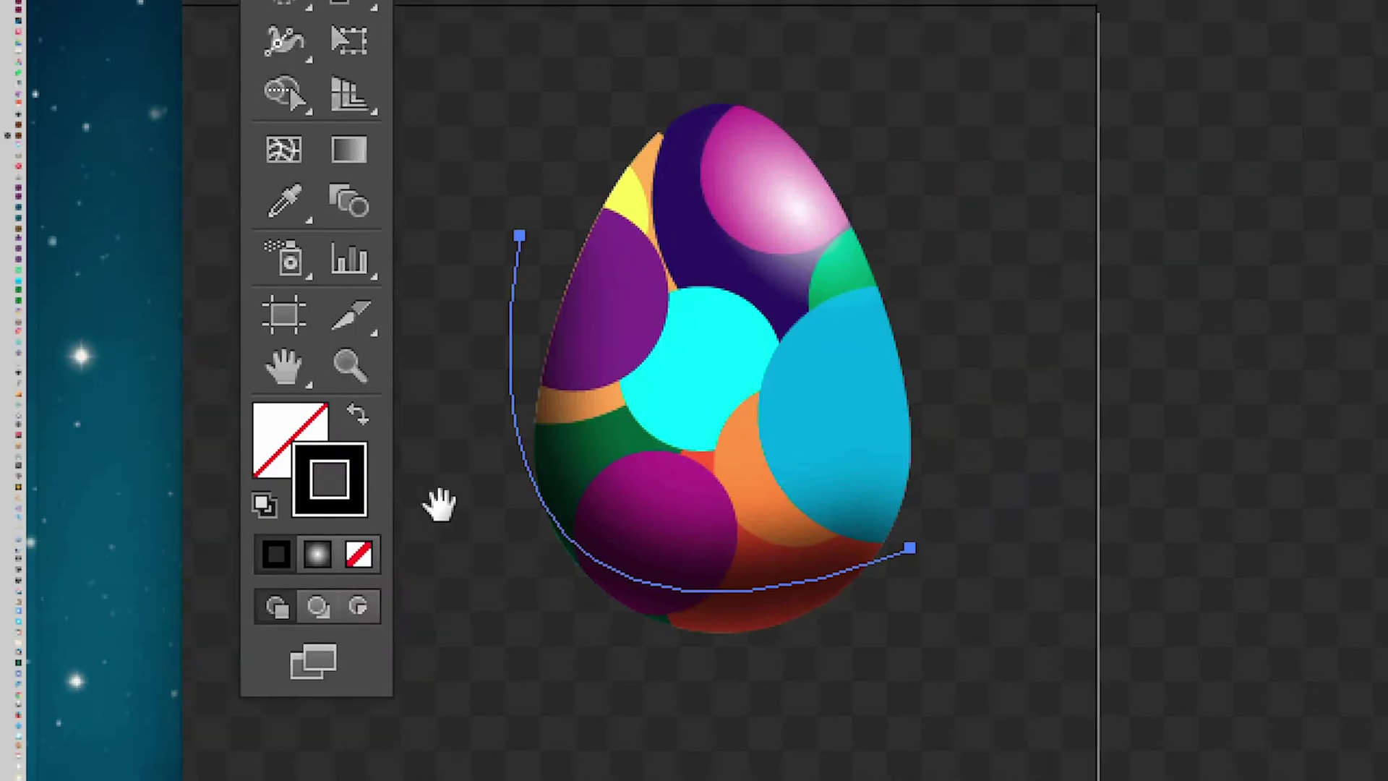
Step: Deselect the shadow path and hide the transparency grid to view the egg on a white artboard
left_click(469, 74)
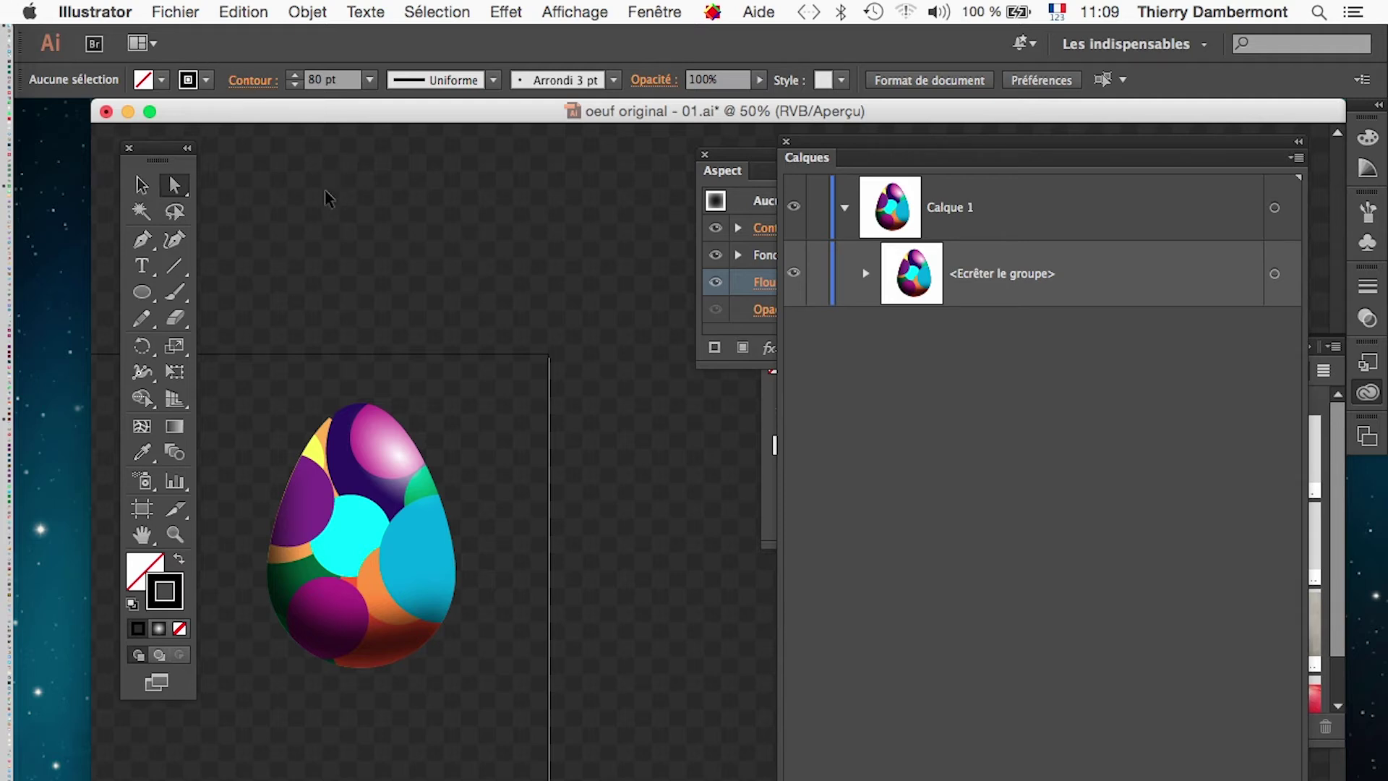
left_click(605, 10)
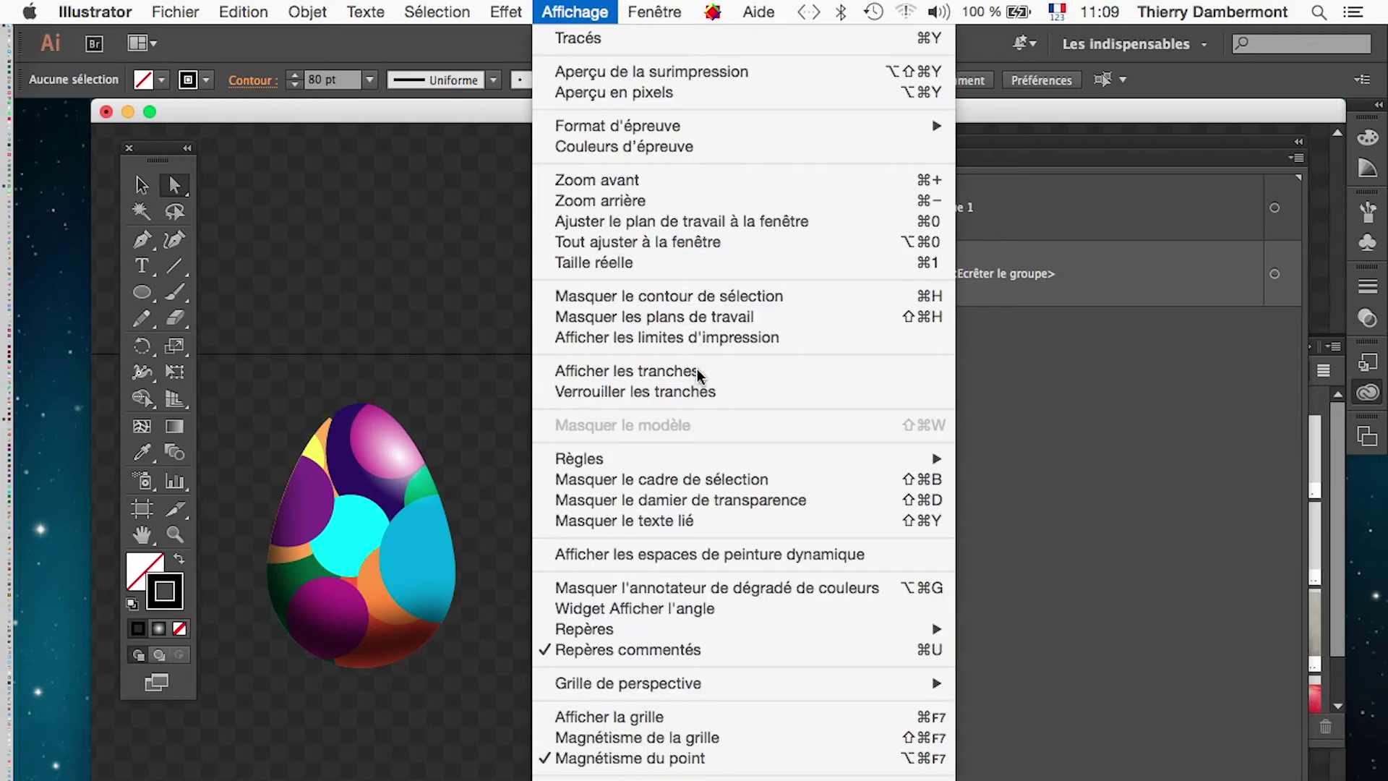
left_click(705, 508)
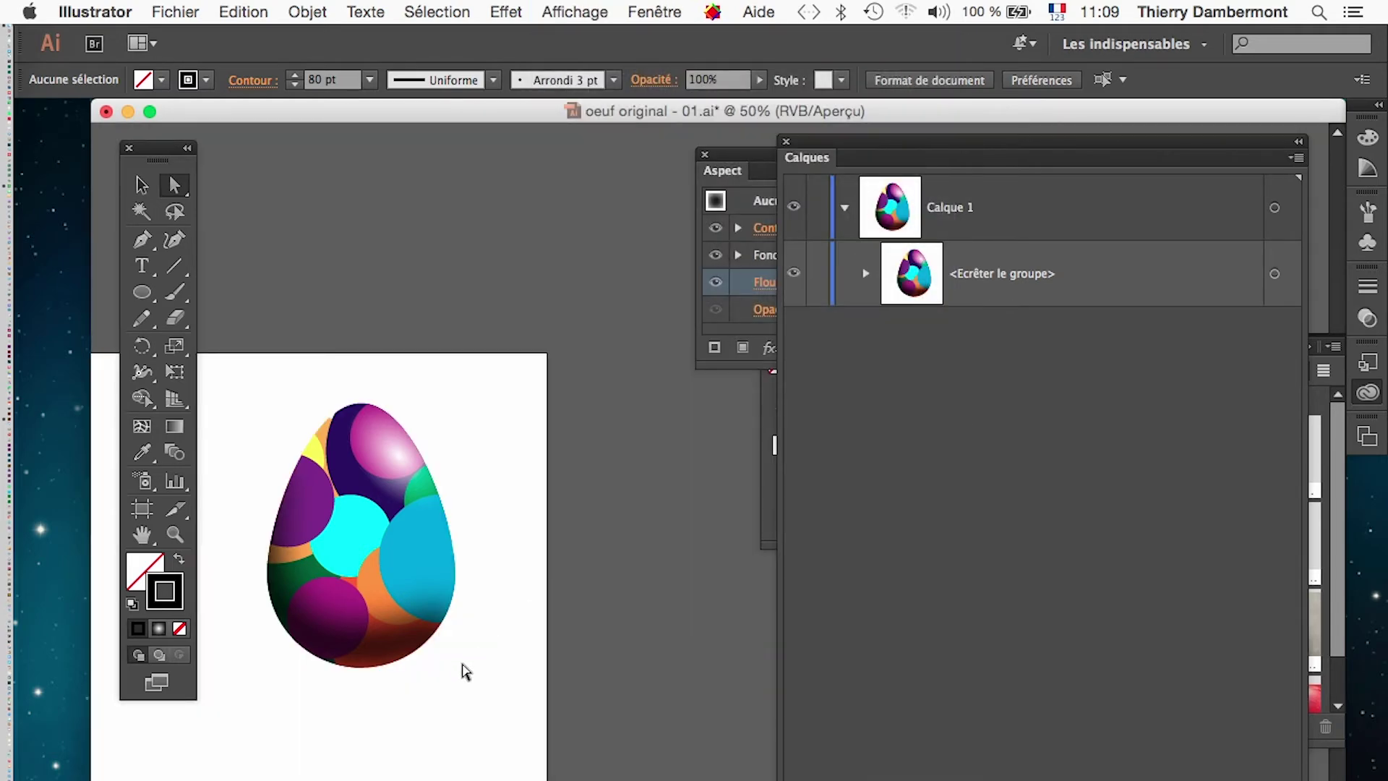
left_click(348, 660, "super")
left_click_drag(597, 610, 344, 694)
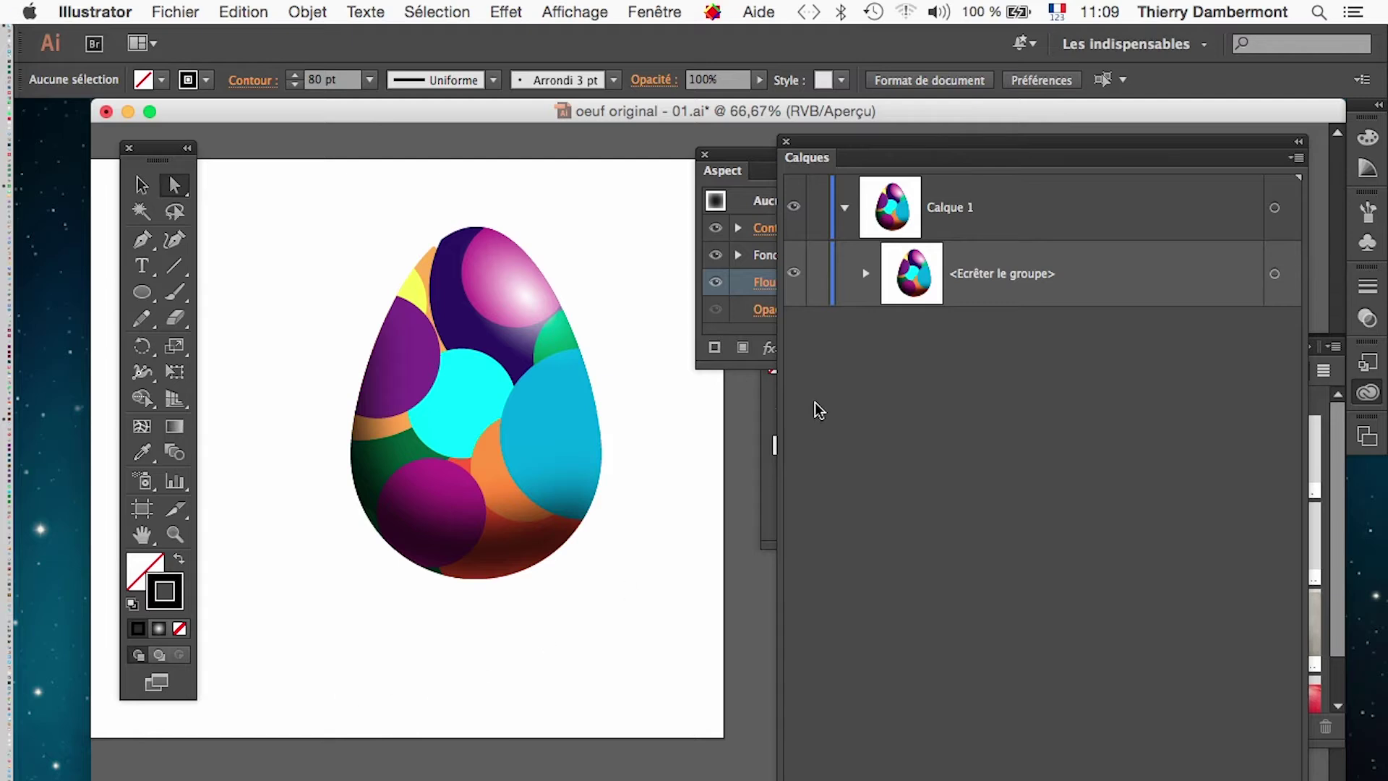
Step: Select the blurred shadow path inside the egg's clipping group and lower its overall opacity to 70%
left_click(869, 273)
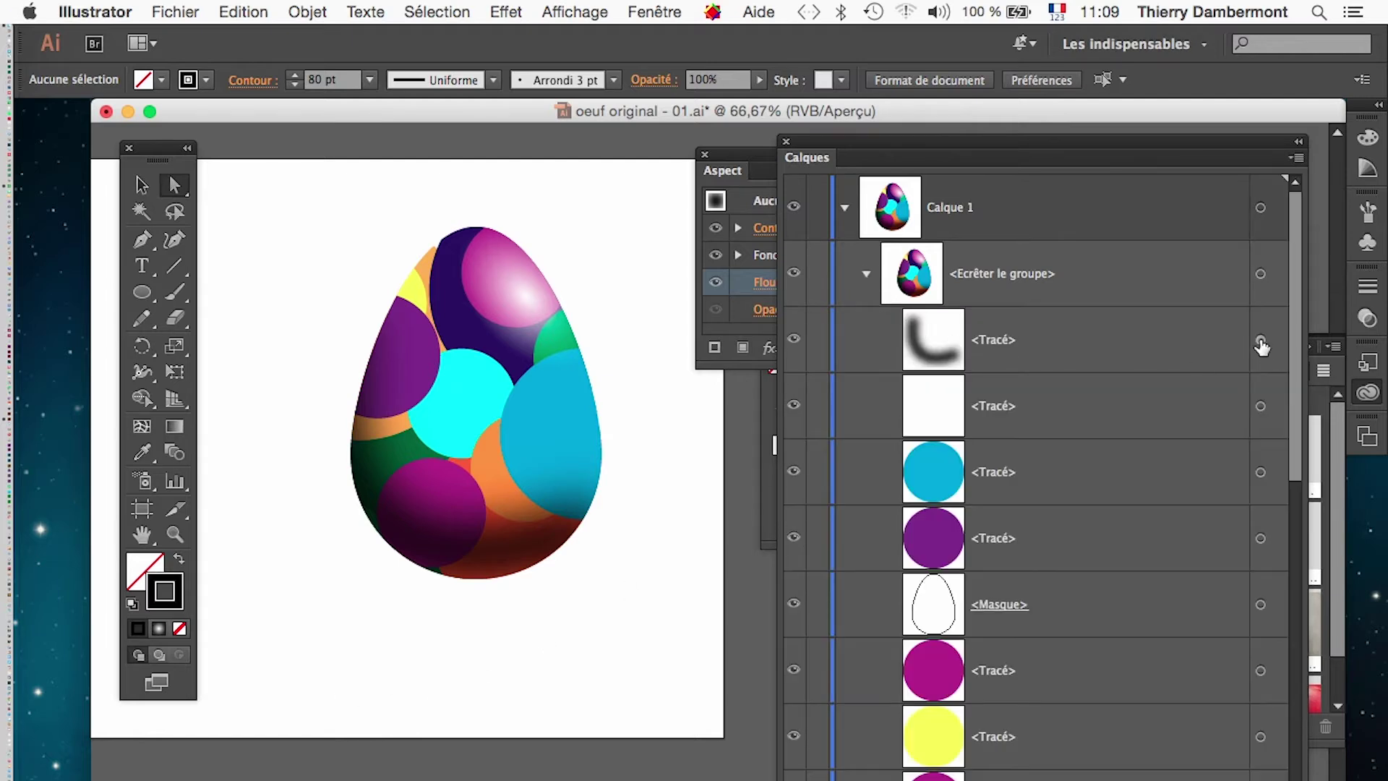
left_click(1260, 340)
left_click_drag(938, 148, 1060, 456)
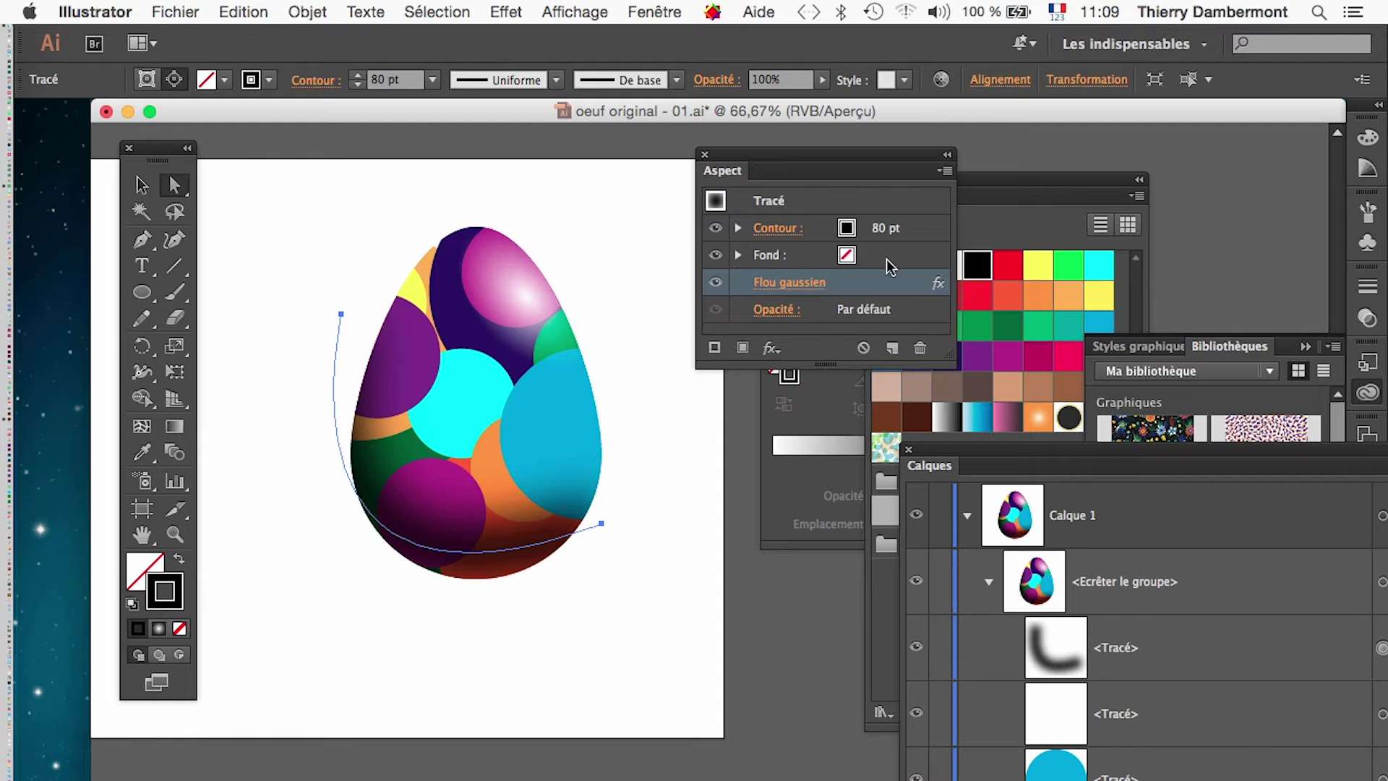
left_click_drag(815, 165, 741, 152)
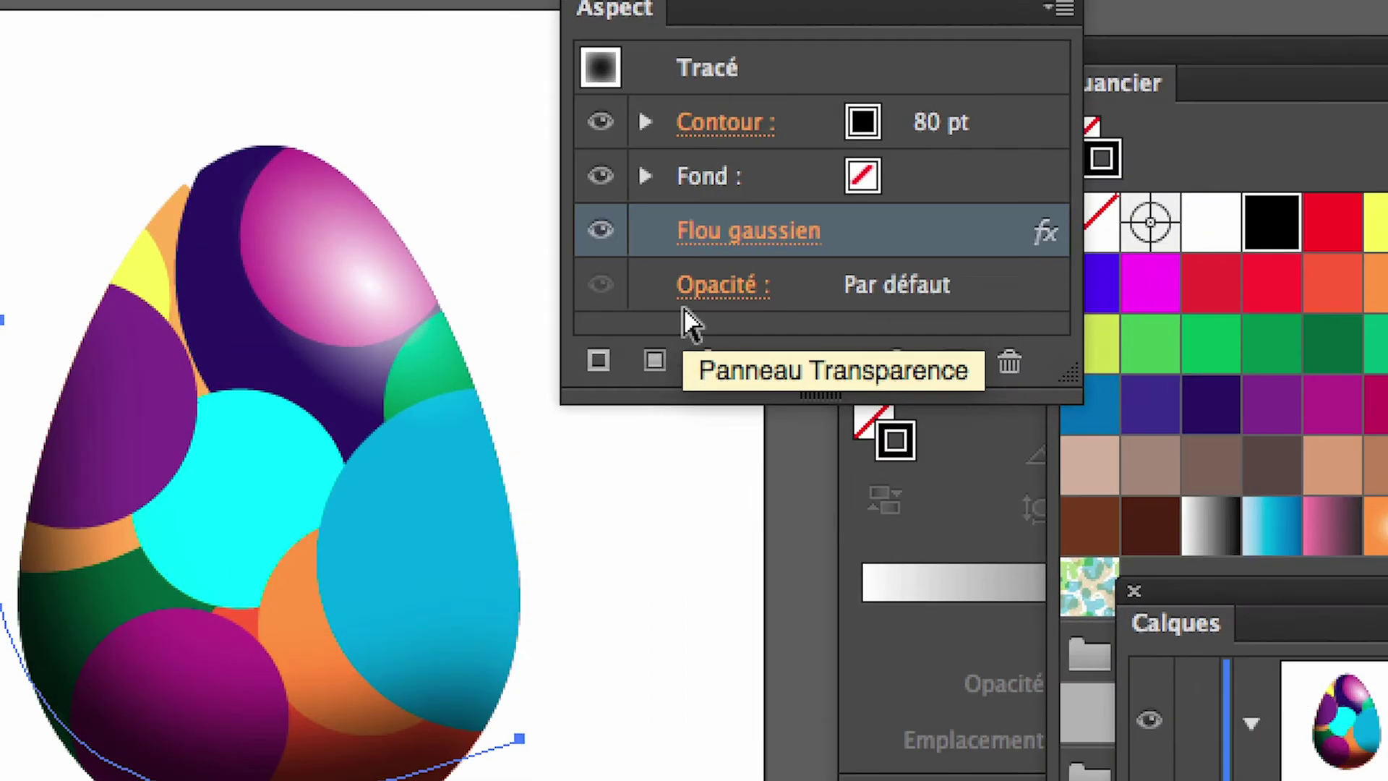
left_click(686, 300)
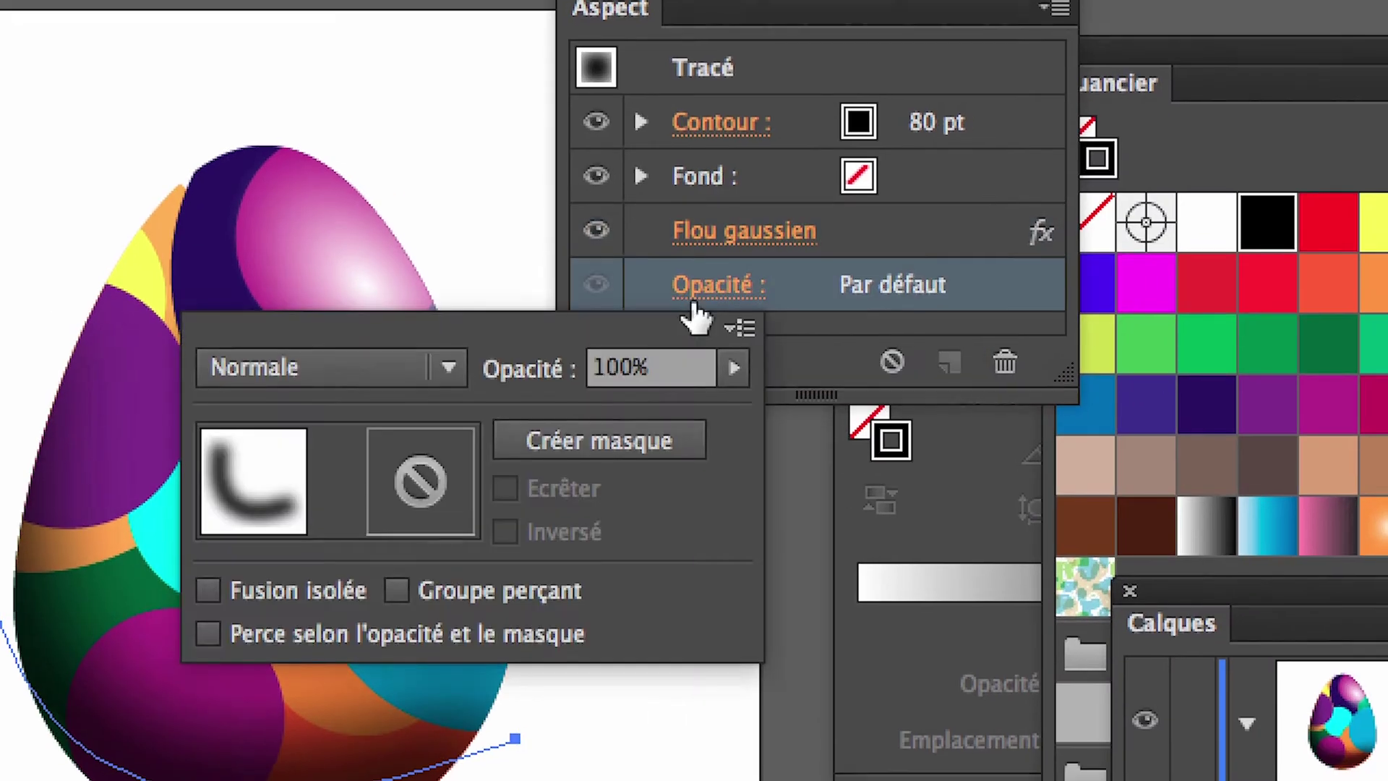
left_click(701, 325)
left_click(659, 363)
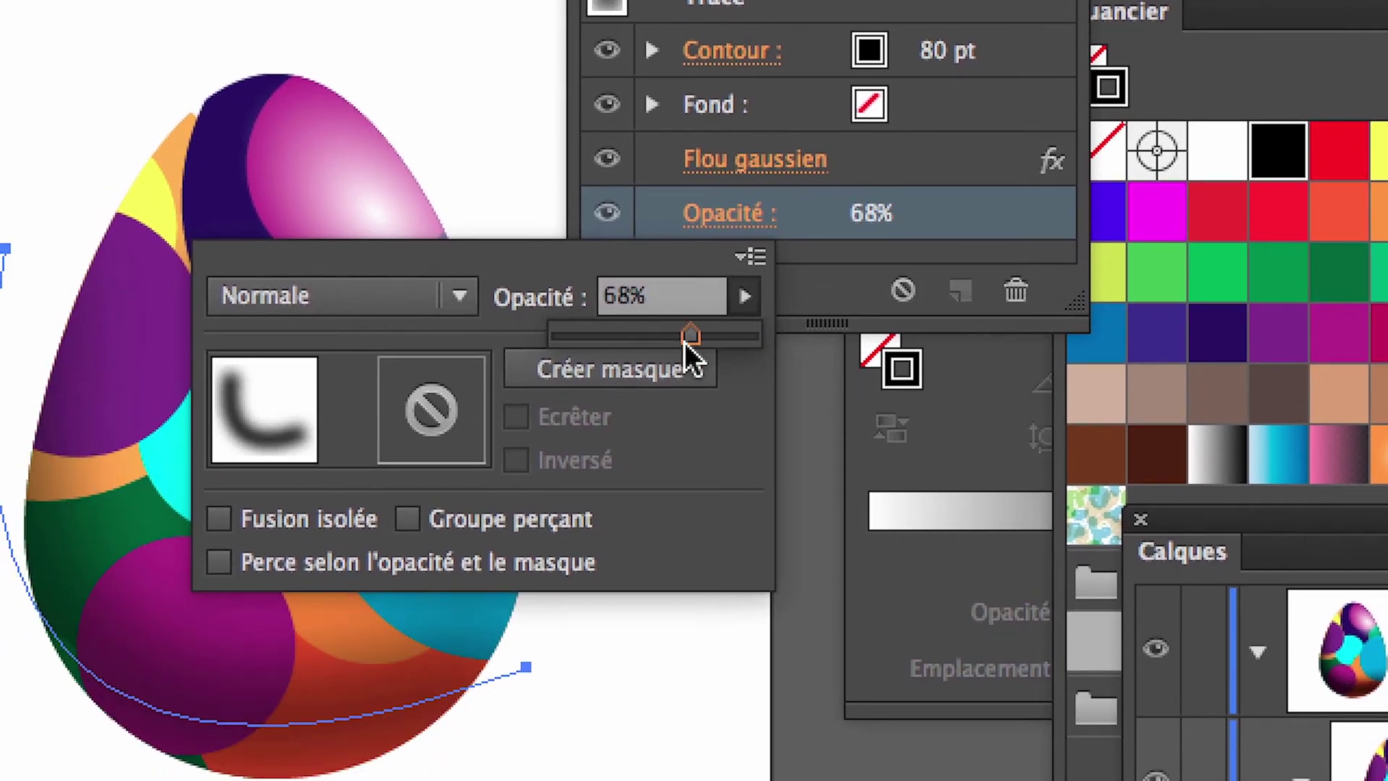
left_click_drag(687, 342, 690, 344)
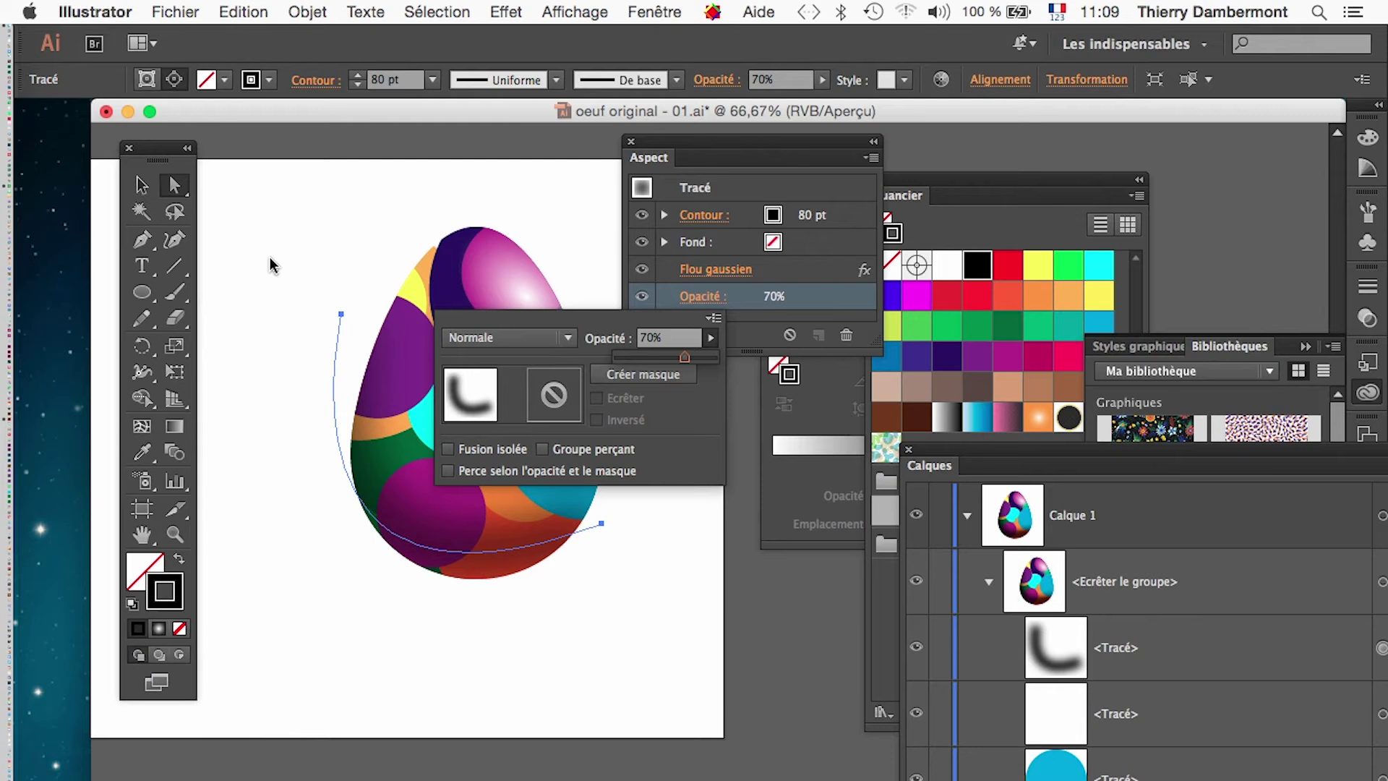
left_click(270, 250)
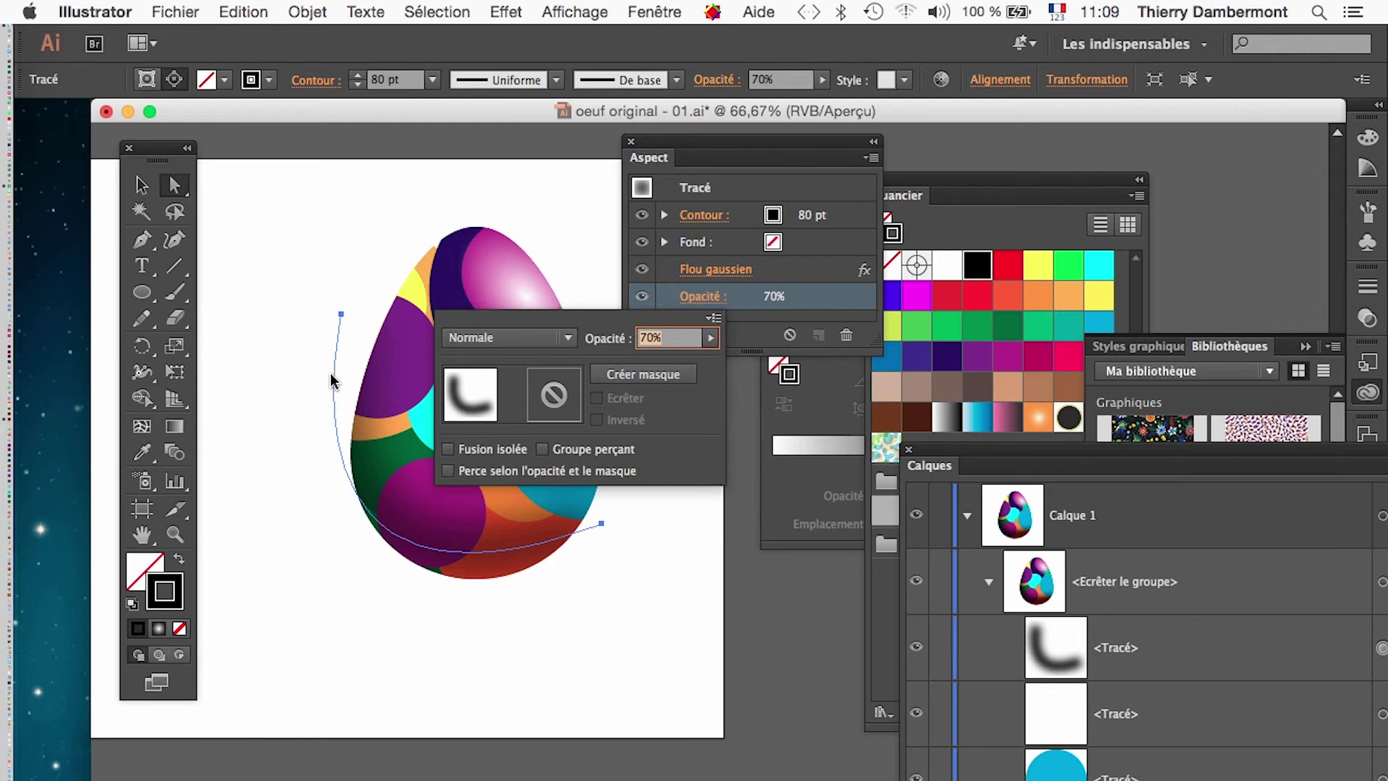
left_click(302, 273)
left_click(499, 714)
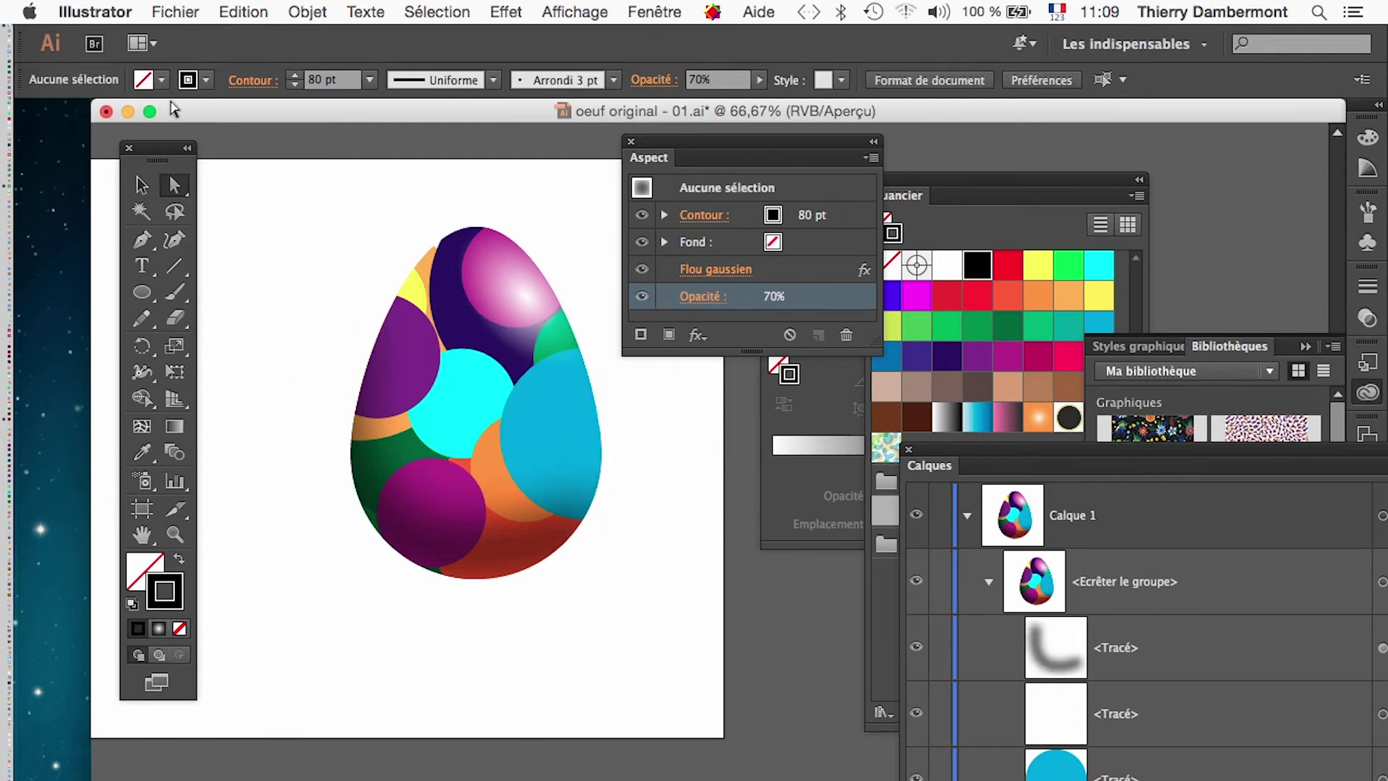
Step: Save the document under the new name "oeuf original - 02.ai" in Illustrator CC format
left_click(176, 12)
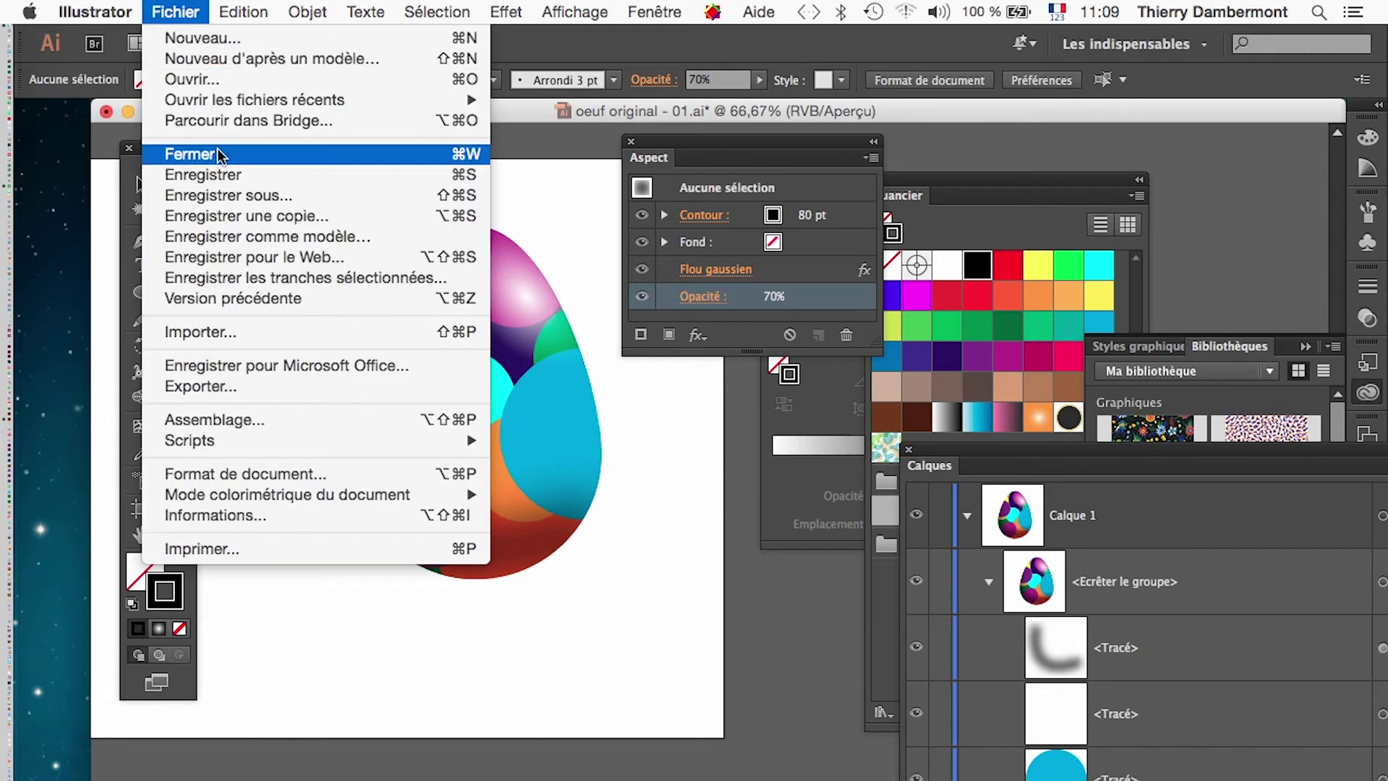
left_click(230, 195)
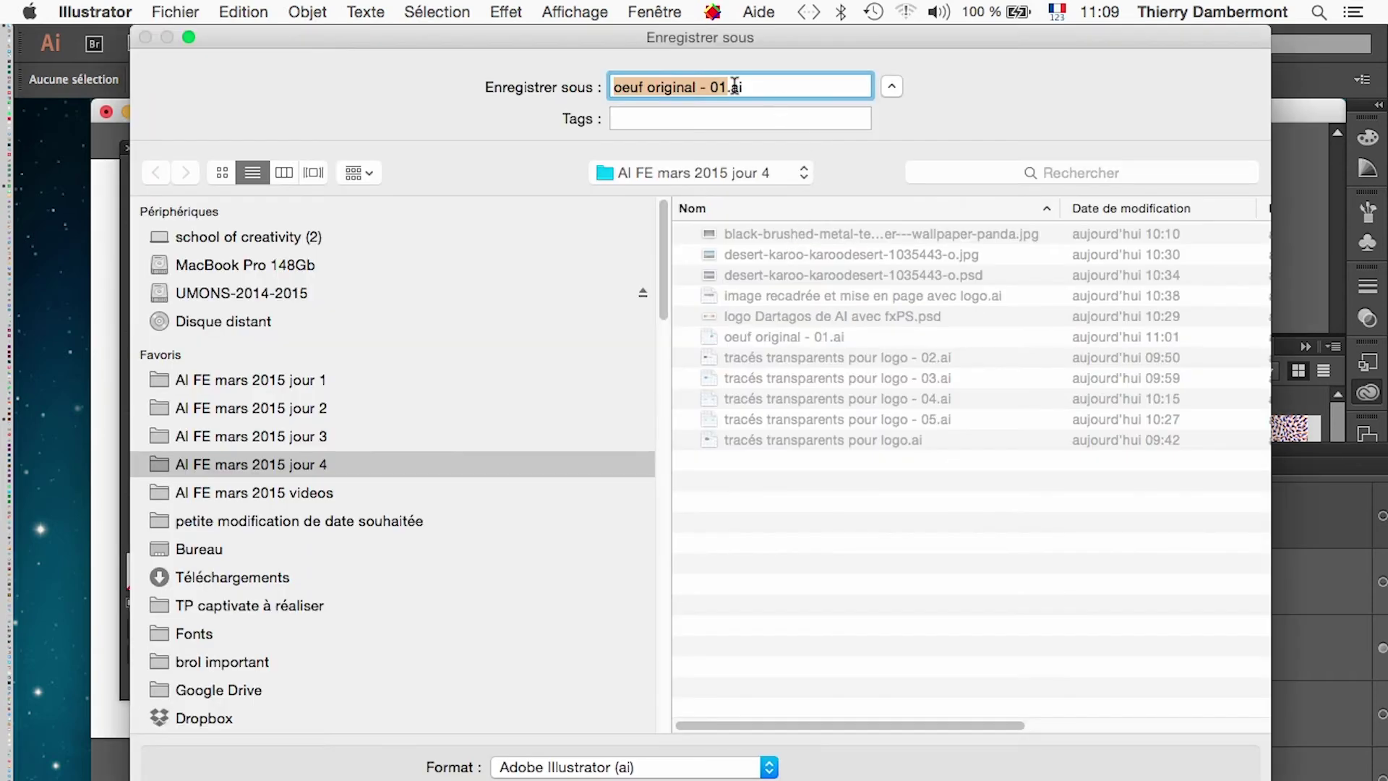
left_click(723, 87)
type("2")
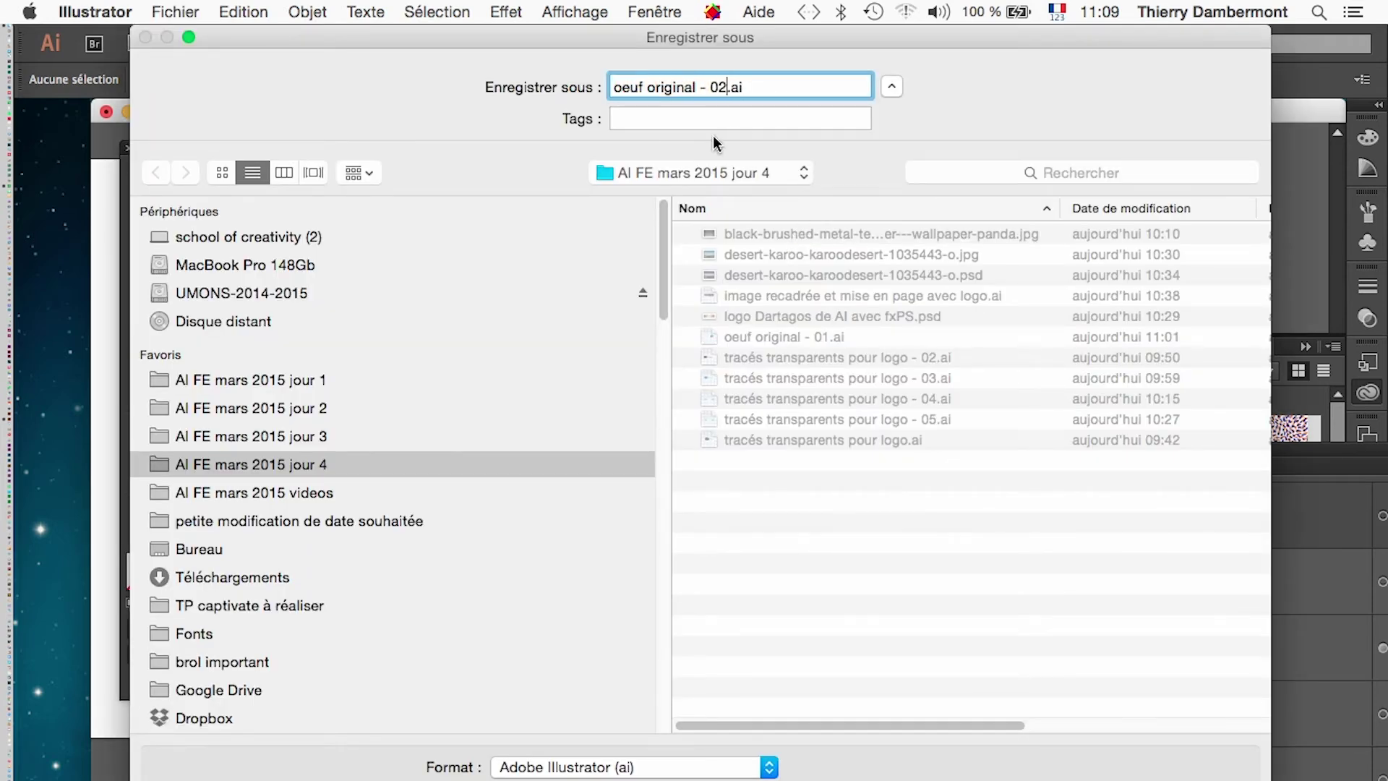
key("Return")
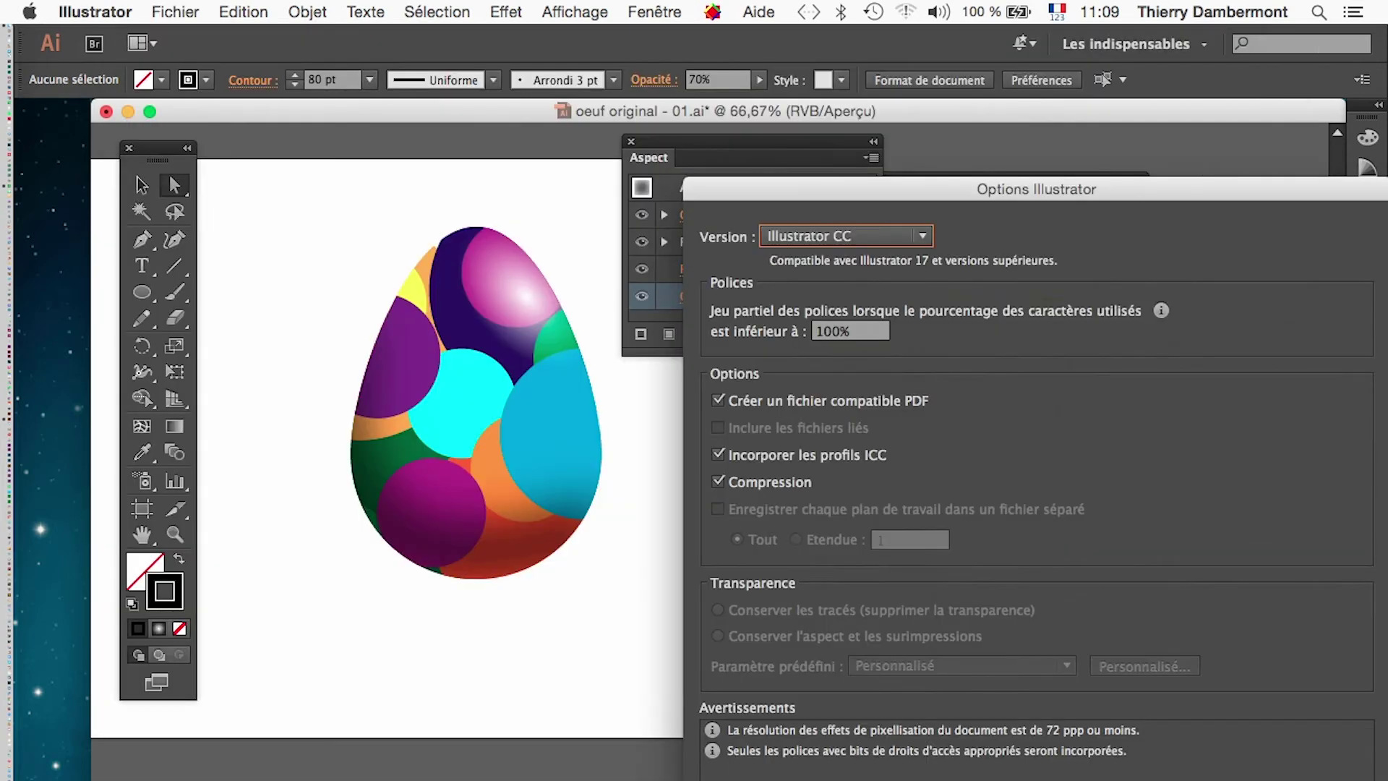
left_click(1330, 780)
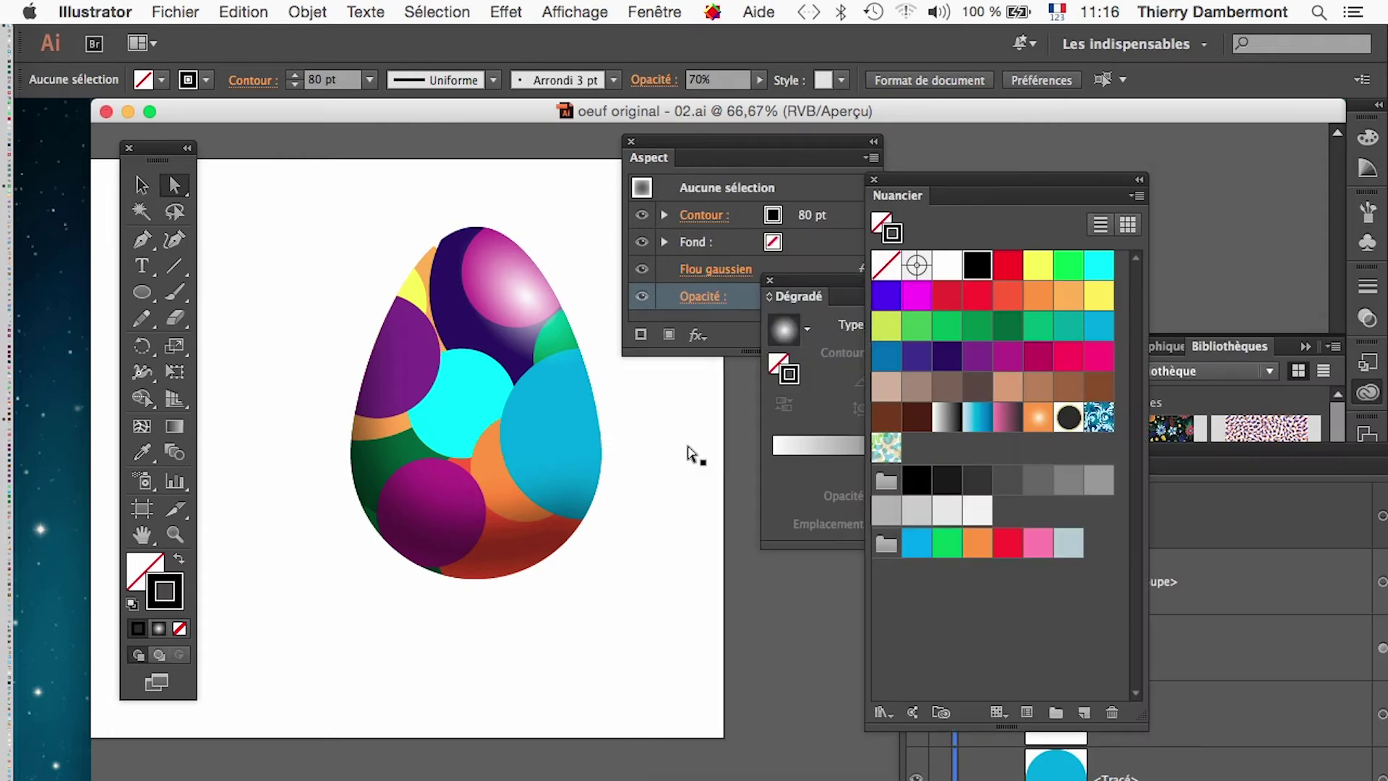
Step: Save another version of the document as "oeuf original - 03.ai" with the default Illustrator CC options
key("super+minus")
key("super+minus")
left_click_drag(587, 493, 466, 491)
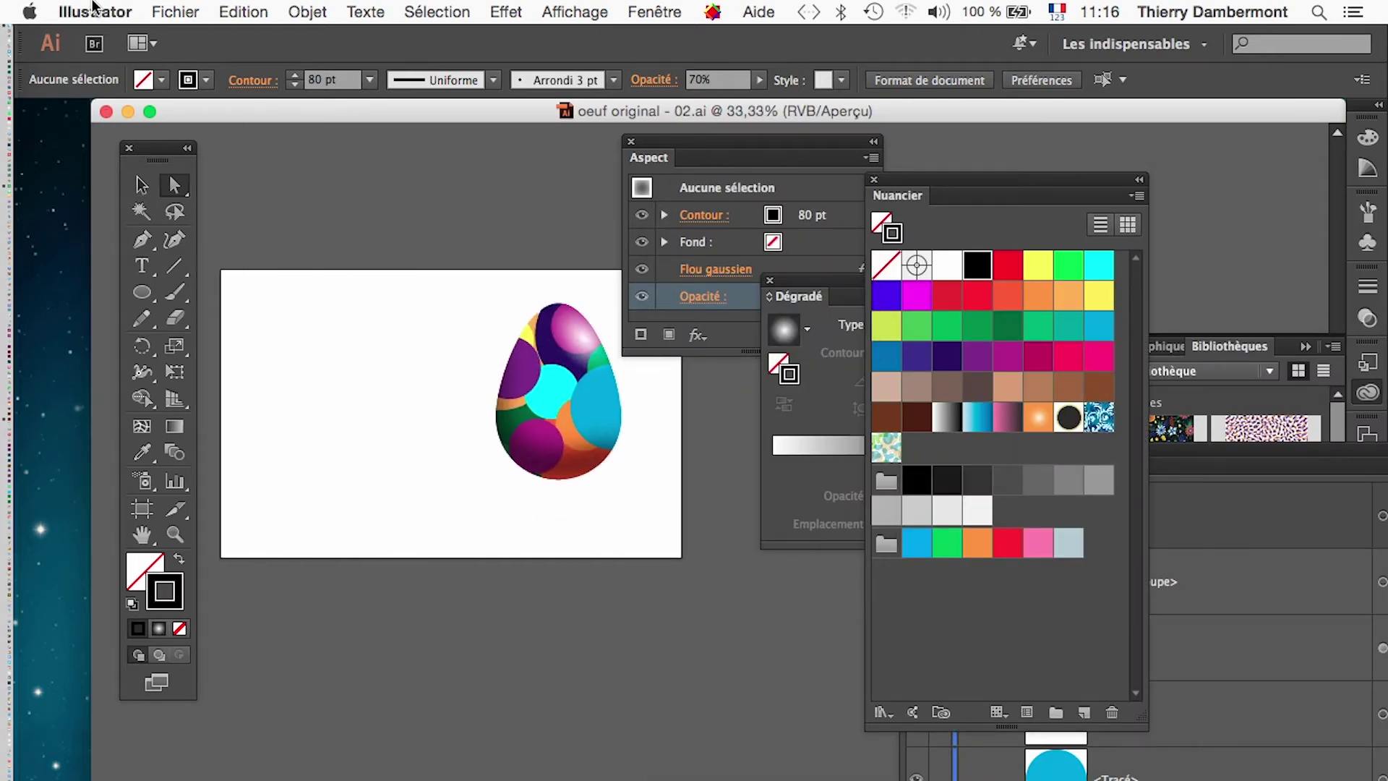
left_click(152, 11)
left_click(282, 194)
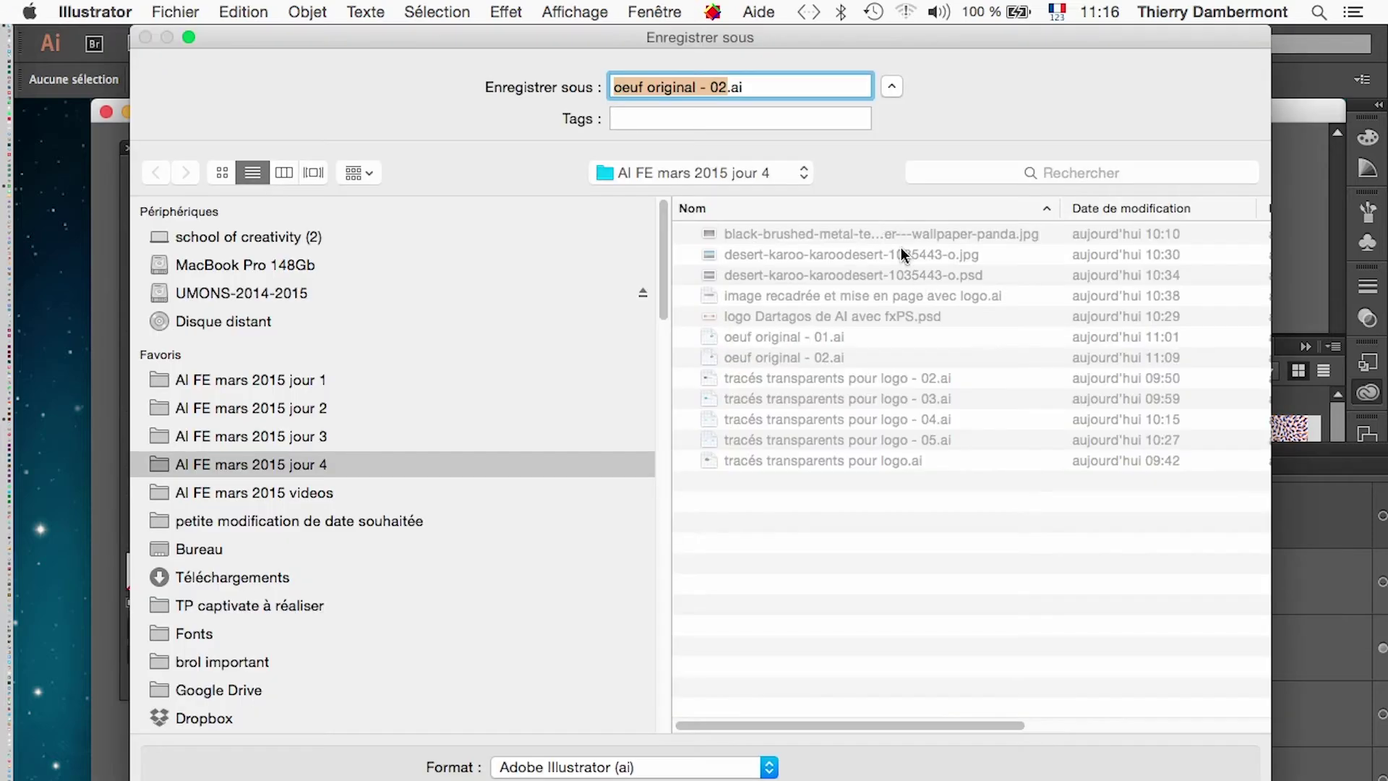
left_click(729, 86)
key("BackSpace")
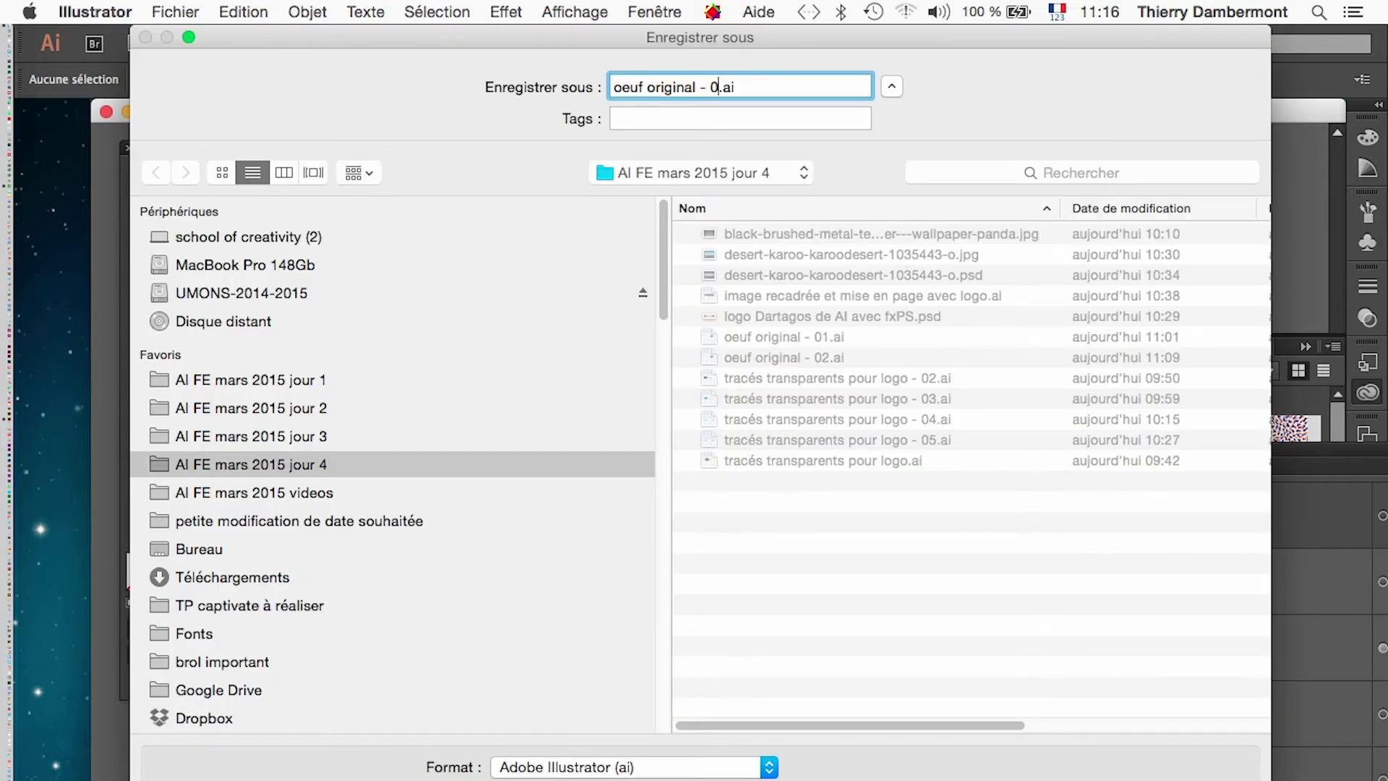
type("3")
key("Return")
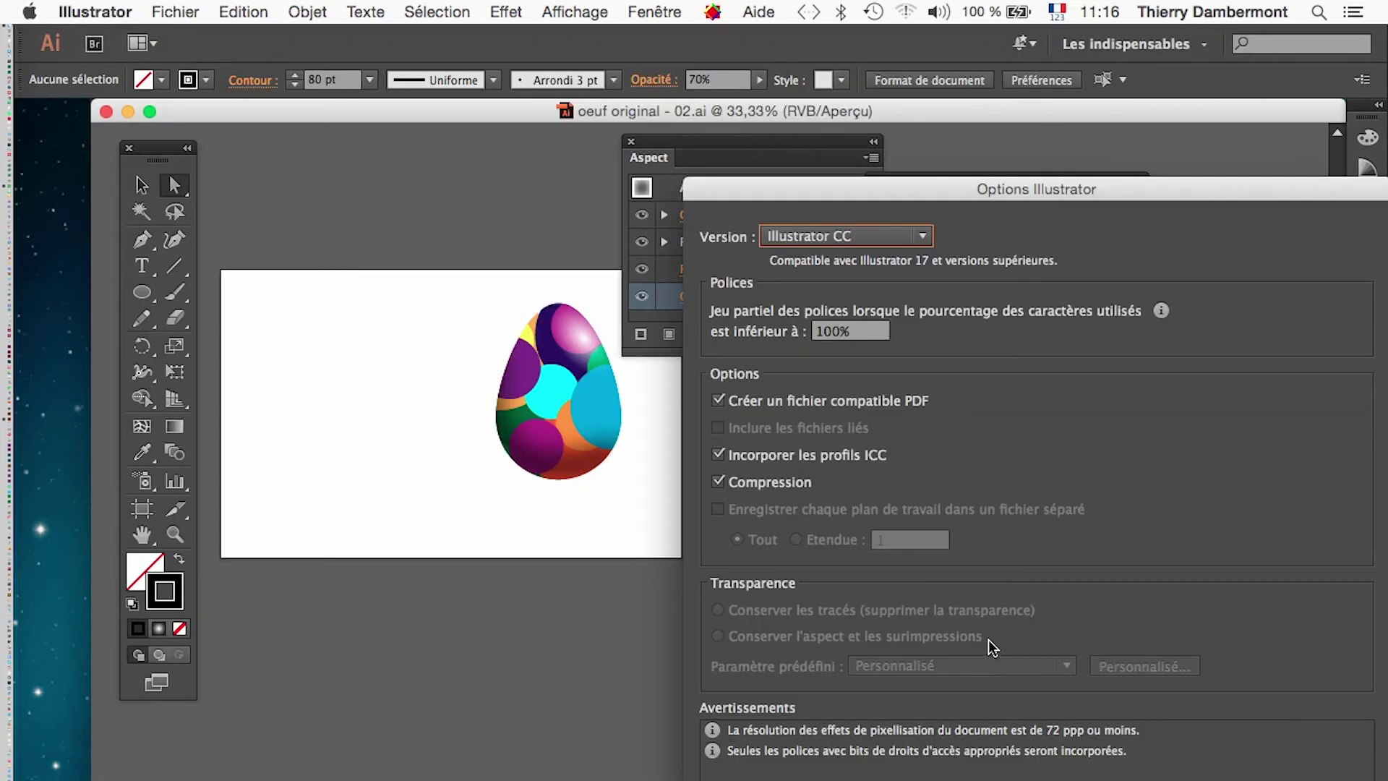
key("Return")
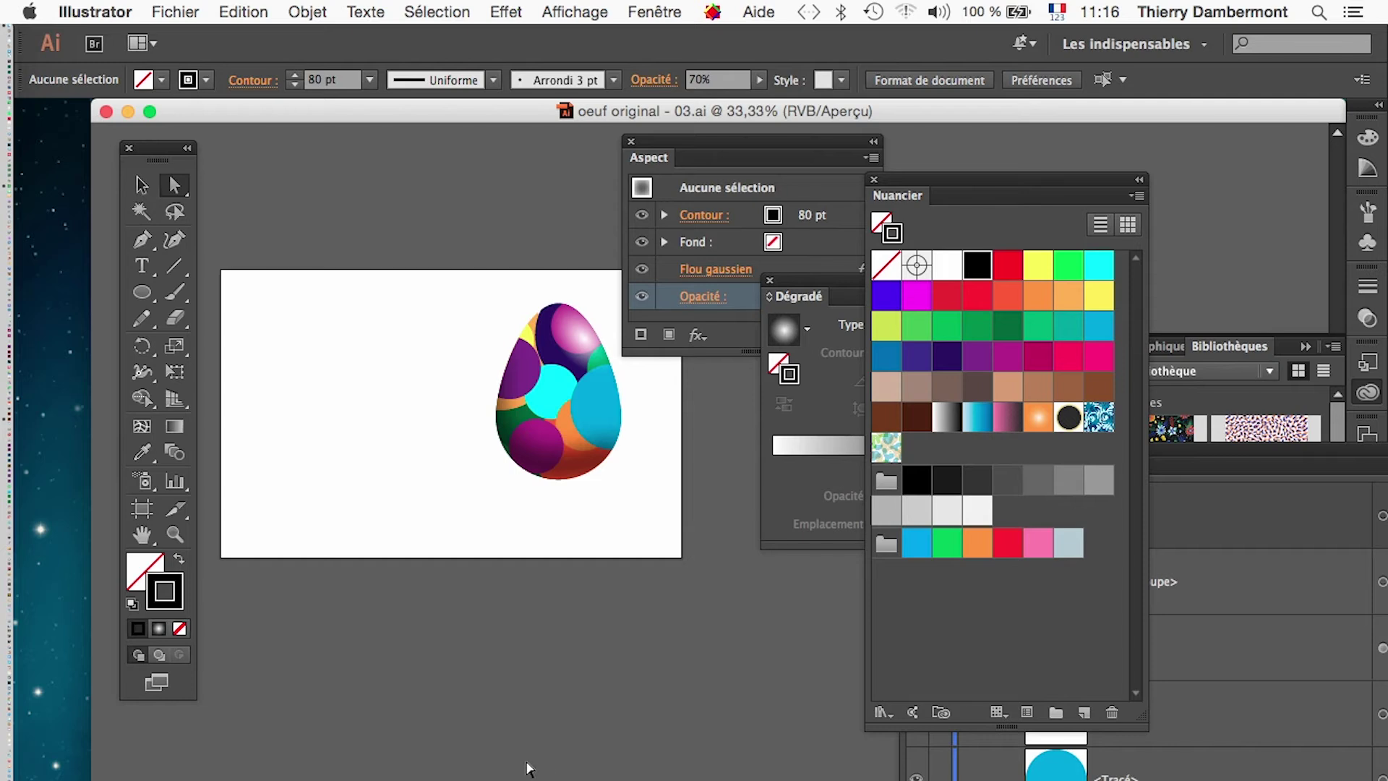
Step: Check the "Mise à l'échelle des contours et des effets" option in the general preferences
left_click_drag(675, 145, 1100, 145)
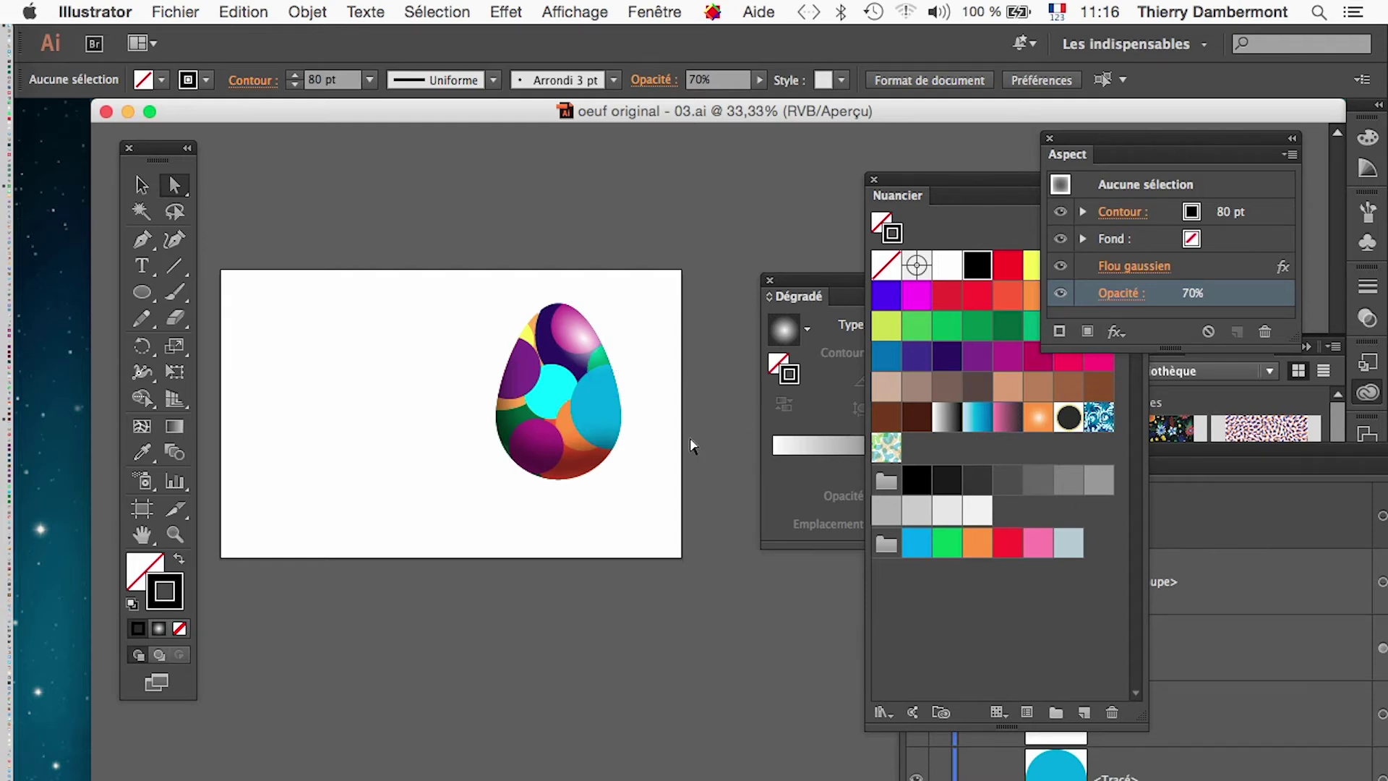
left_click(105, 12)
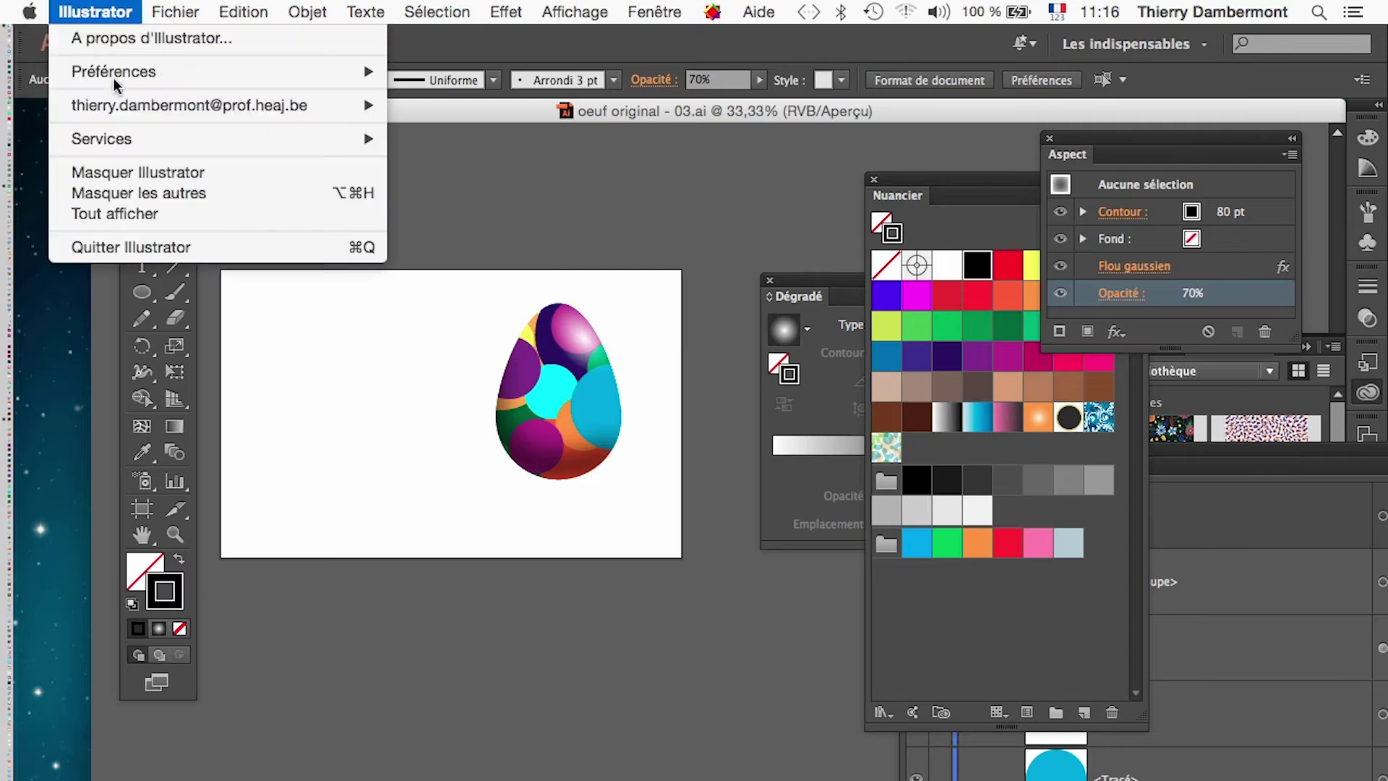
mouse_move(115, 84)
left_click(578, 76)
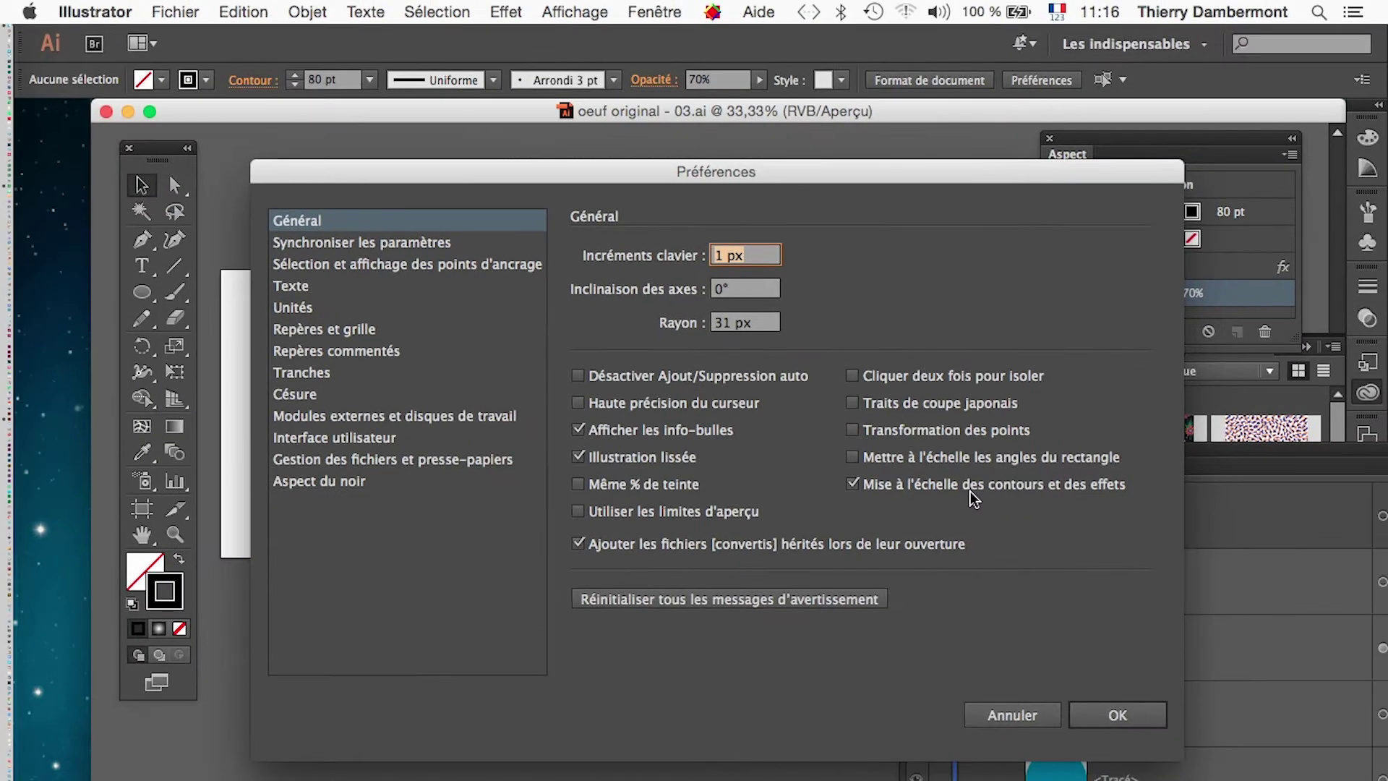
left_click(1122, 716)
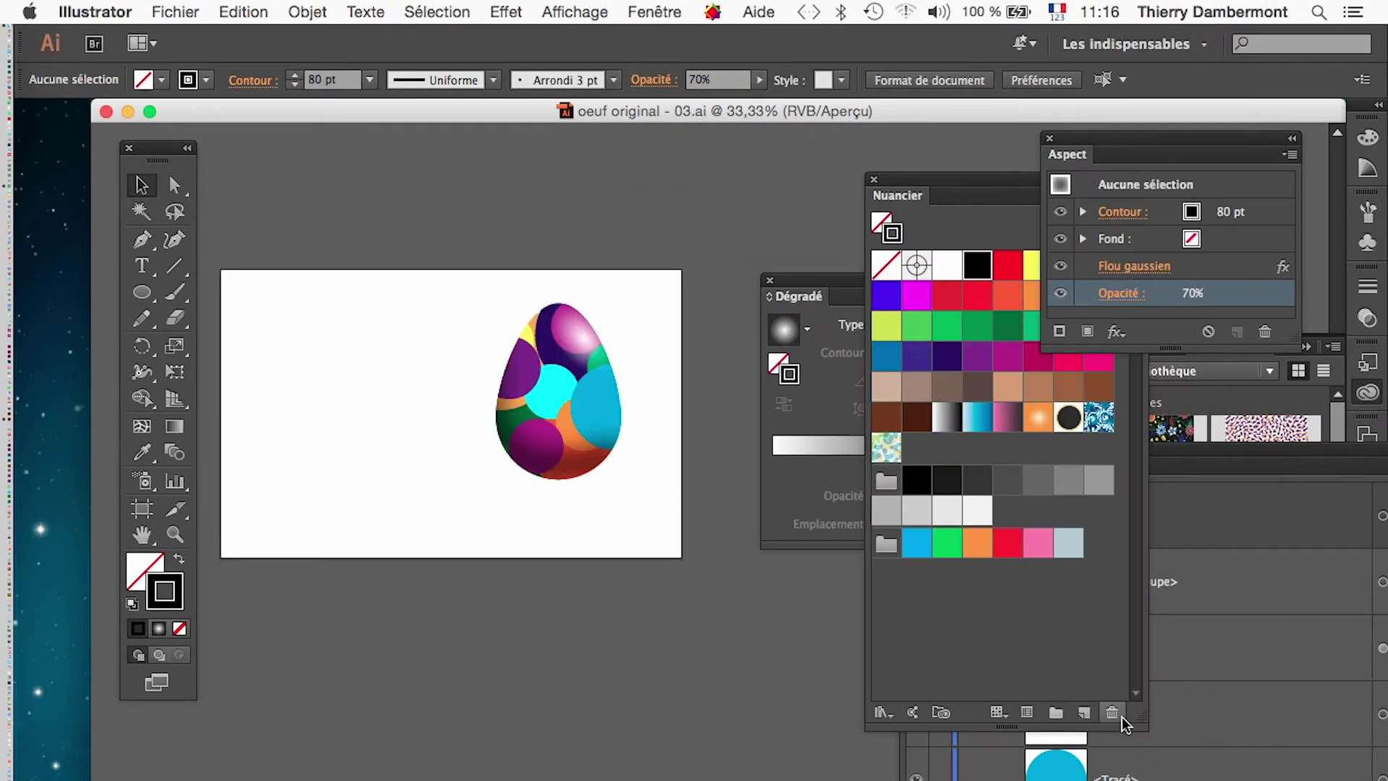
Step: Scale the whole clipped egg group down to a very small size on the artboard with the Free Transform tool
left_click(578, 420)
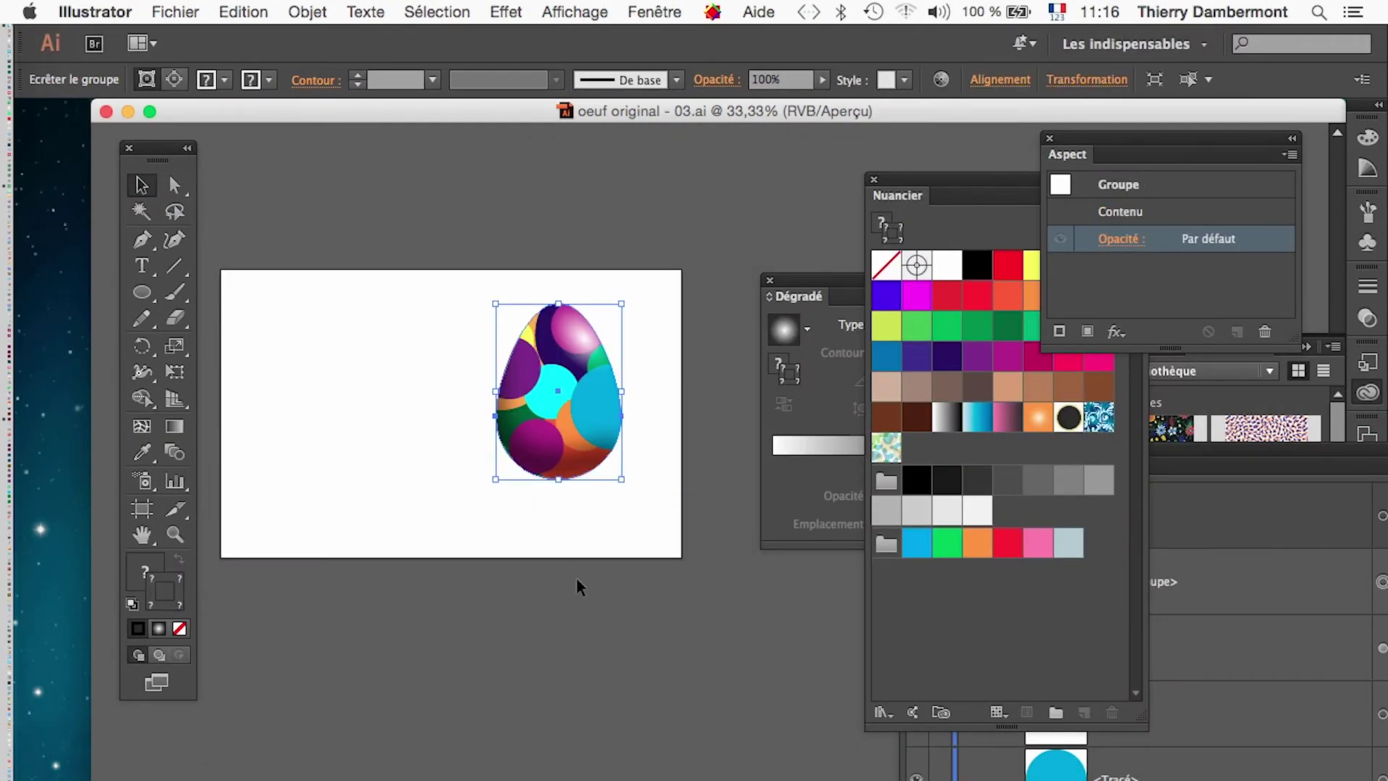
left_click(174, 372)
left_click_drag(621, 303, 500, 462)
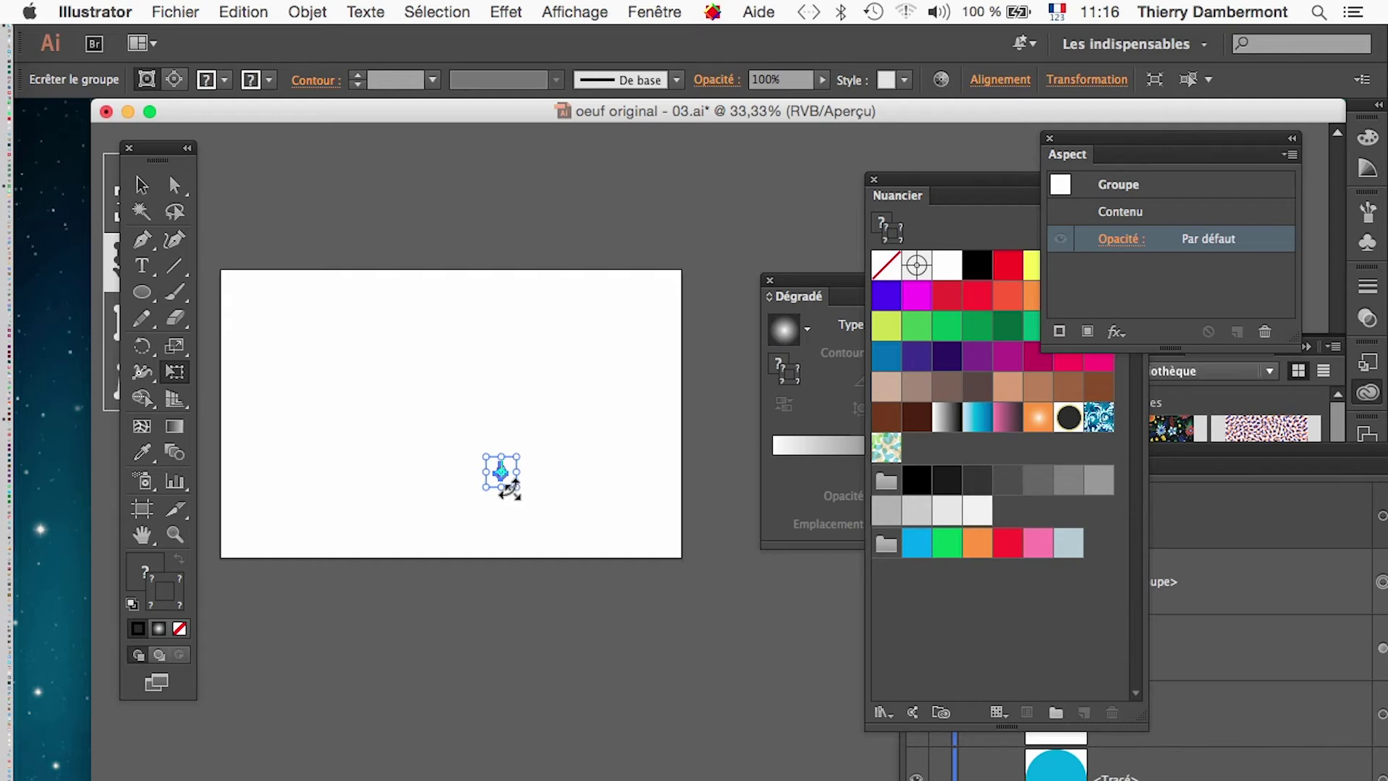
scroll(511, 485, "up", 1)
scroll(510, 485, "up", 2)
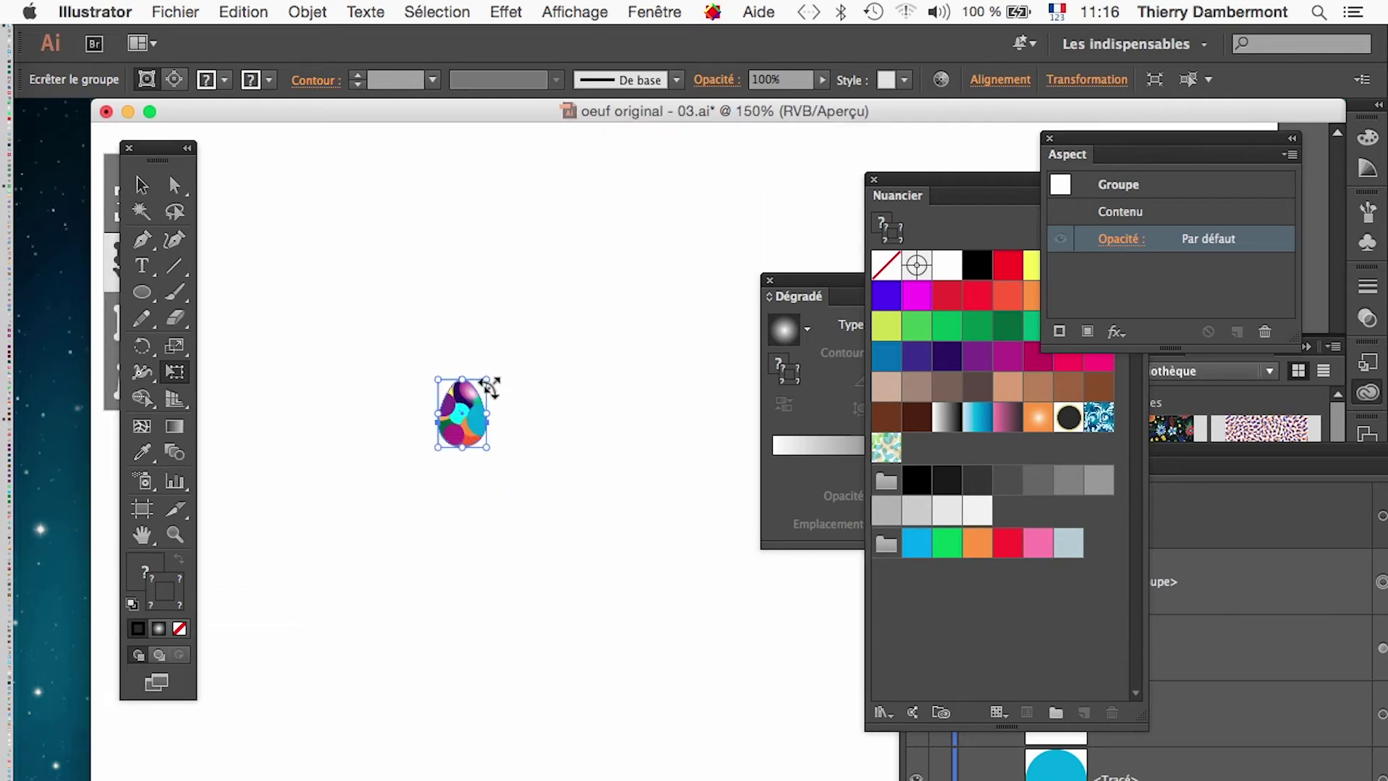
Step: Rescale the clipped egg group to its final small size on the artboard with Free Transform and deselect it
left_click_drag(494, 370, 530, 317)
scroll(533, 460, "down", 5)
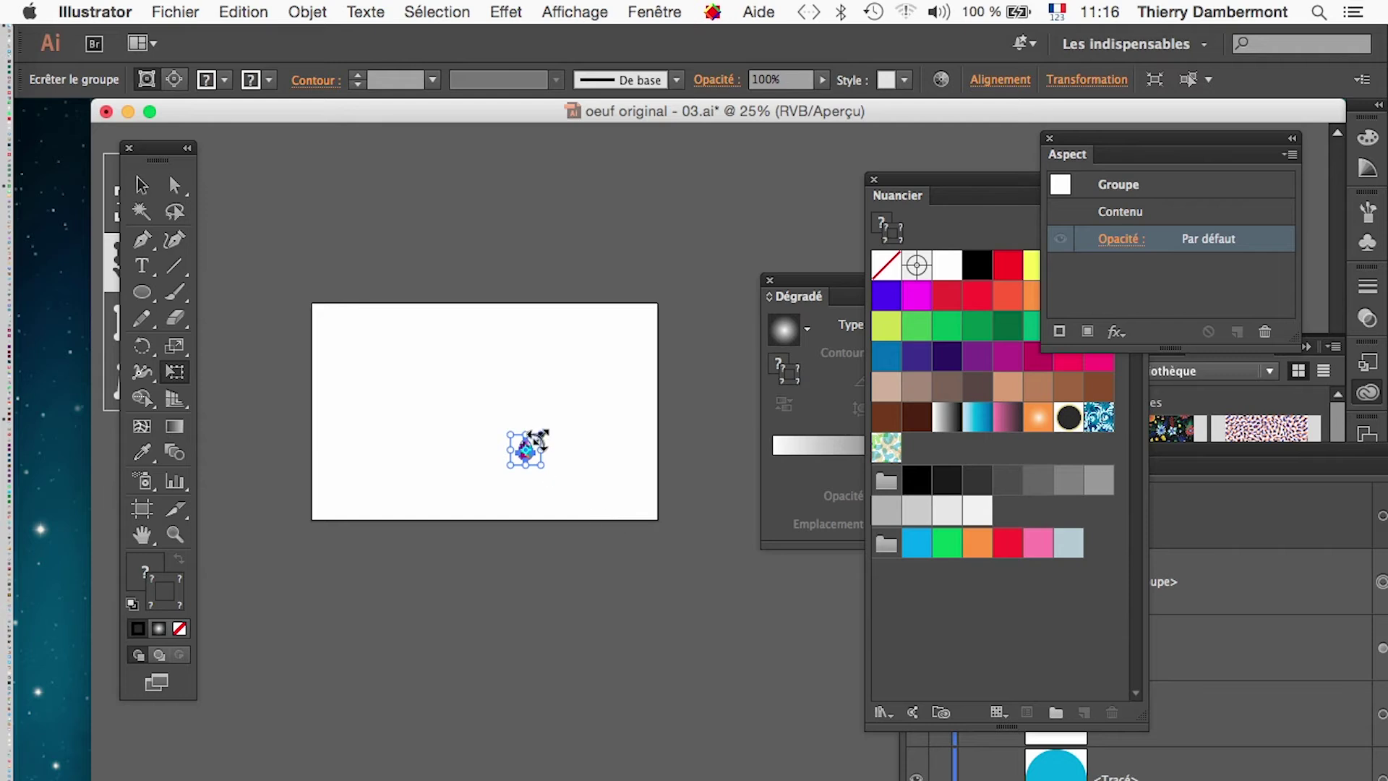
left_click_drag(542, 436, 548, 431)
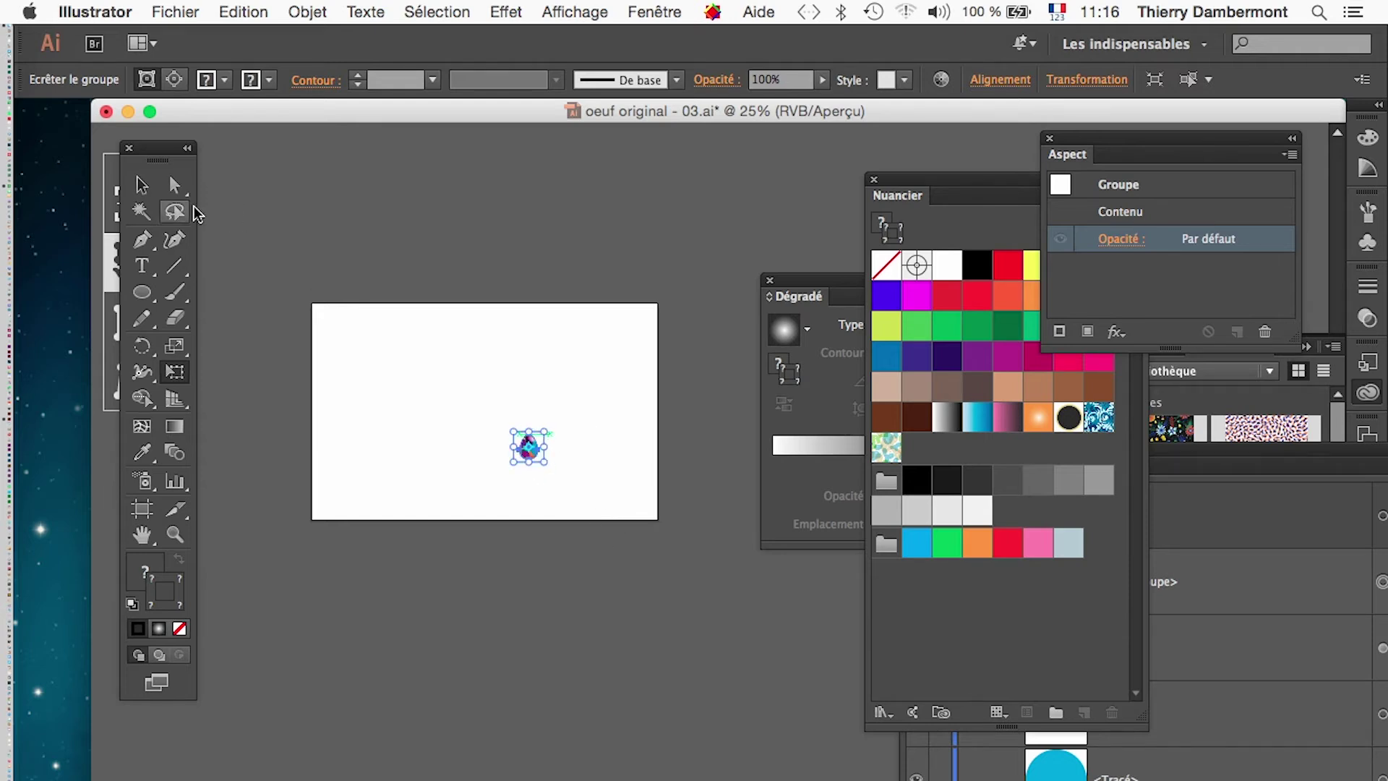
key("v")
left_click(538, 547)
scroll(542, 489, "up", 3)
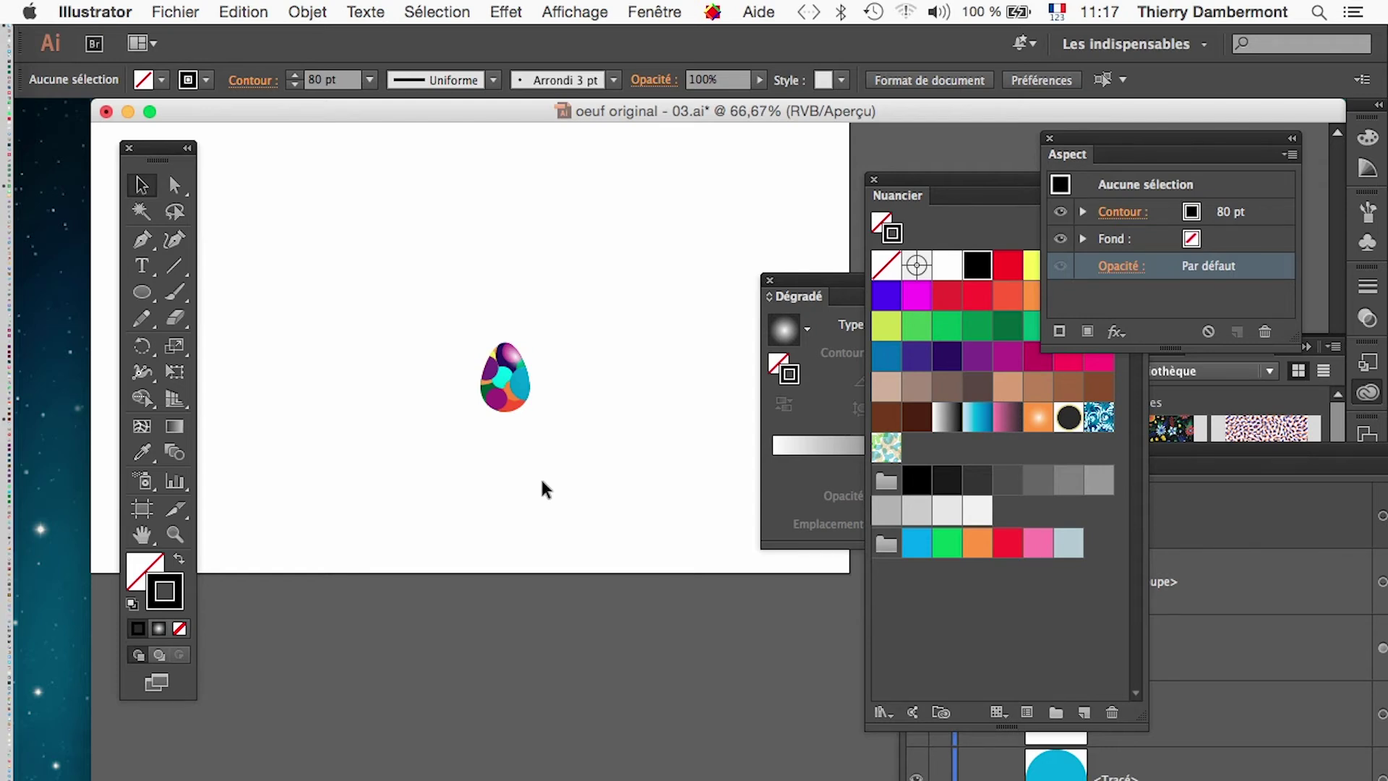
left_click(557, 514, "alt+super")
left_click(560, 520, "alt+super")
left_click_drag(644, 523, 304, 469)
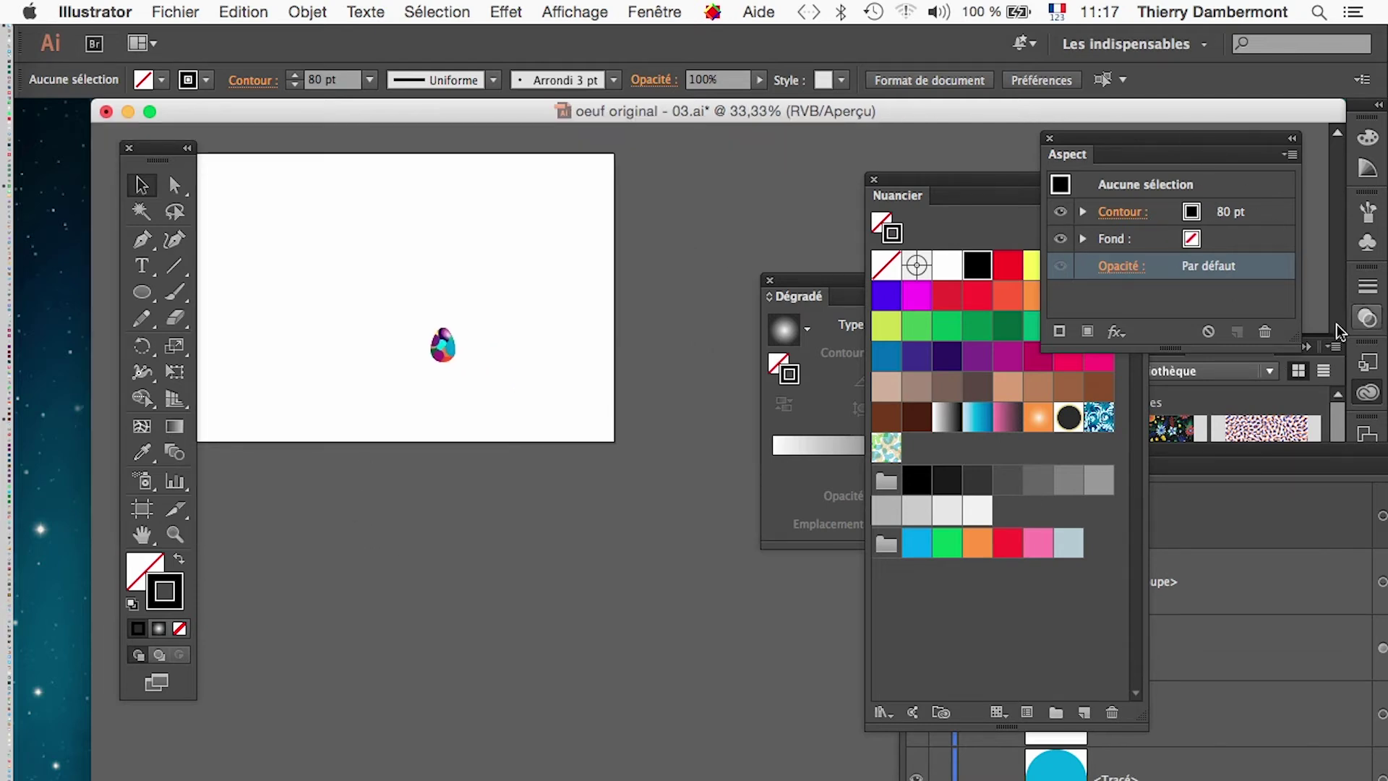
Step: Open the Formes panel as a separate, taller floating panel and arrange it and the tools around the artboard
left_click(1367, 211)
left_click_drag(1111, 196, 502, 202)
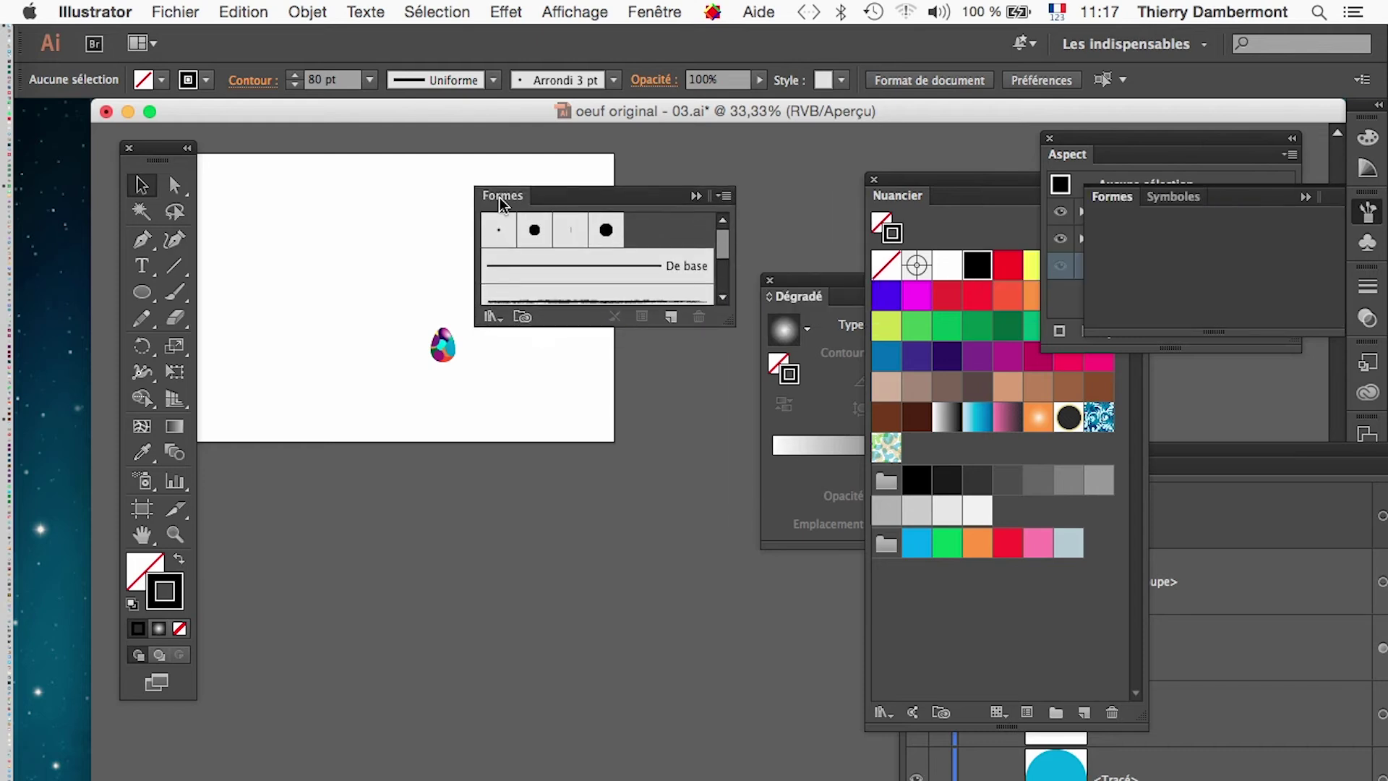
left_click_drag(723, 316, 725, 773)
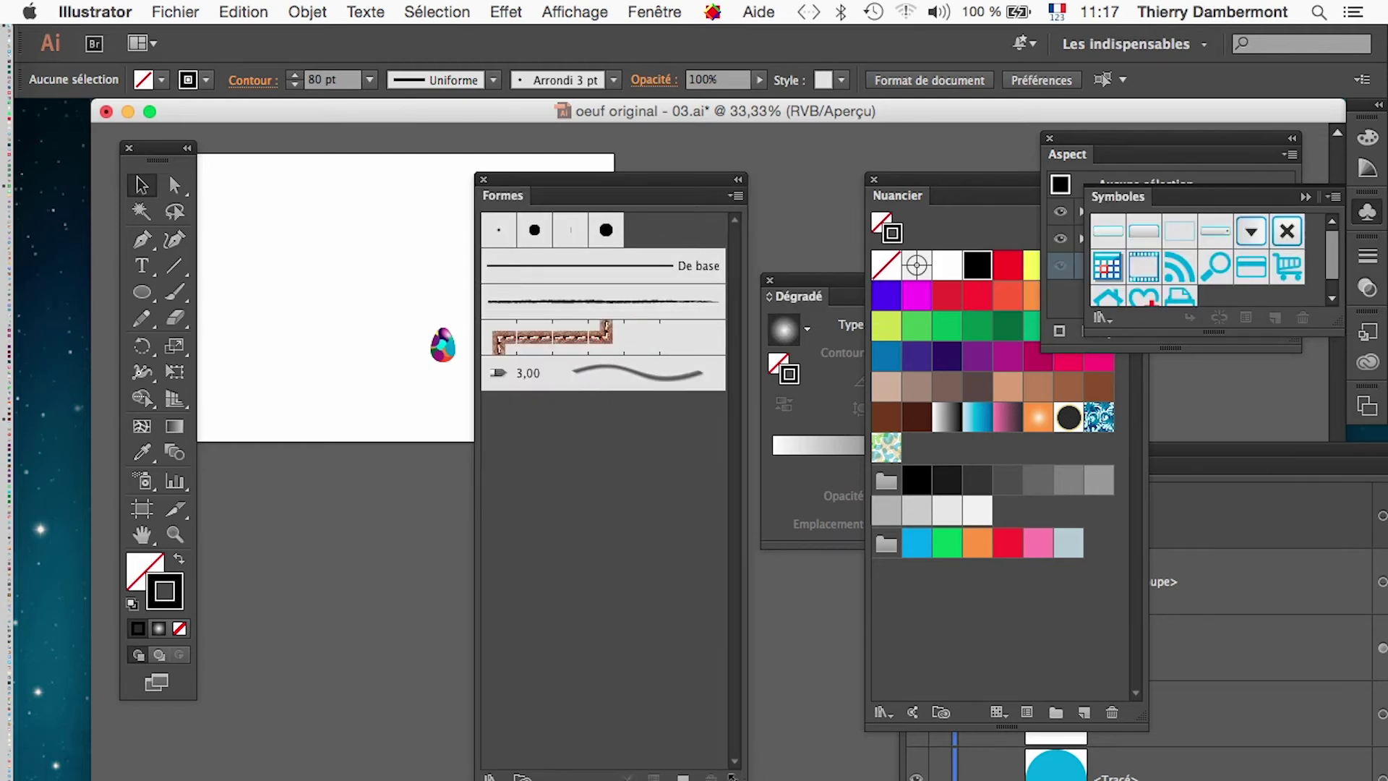
left_click_drag(578, 180, 633, 166)
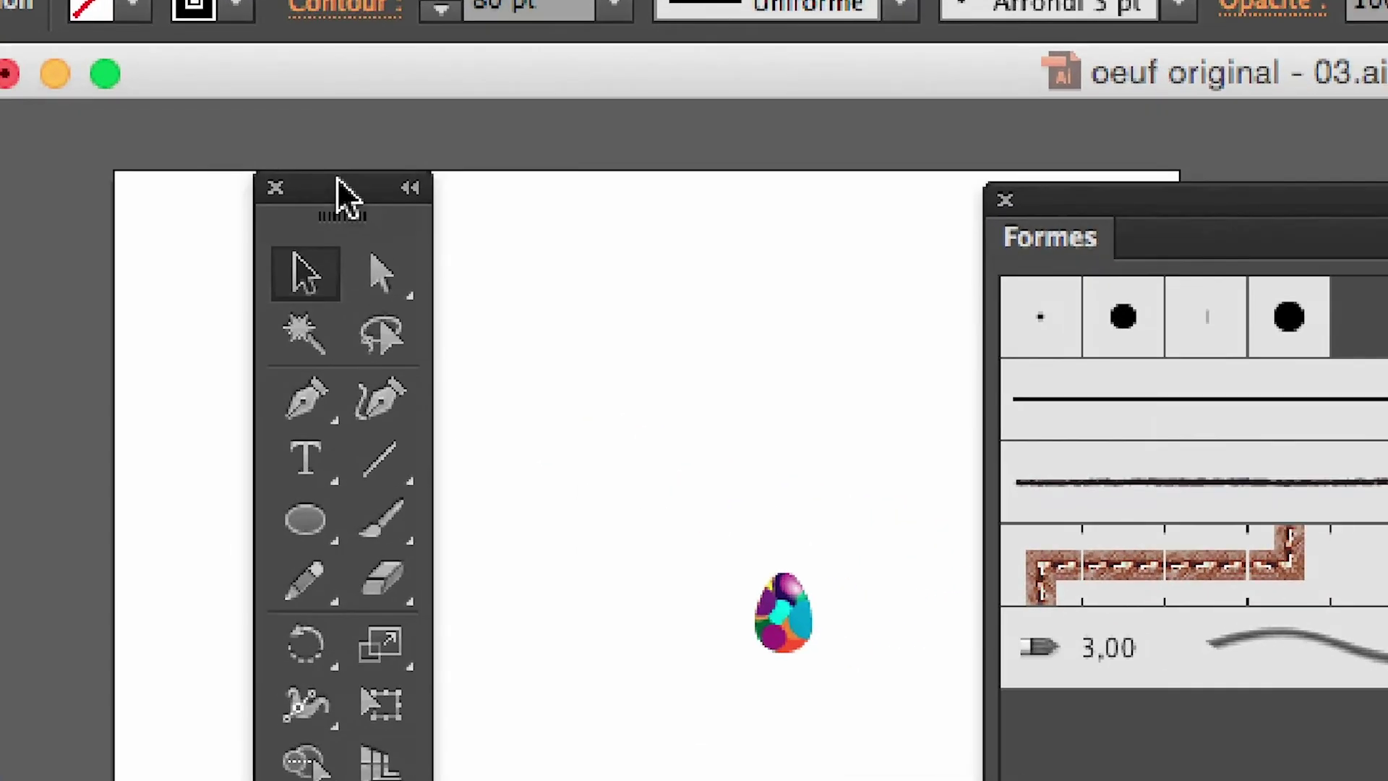
left_click_drag(337, 180, 390, 204)
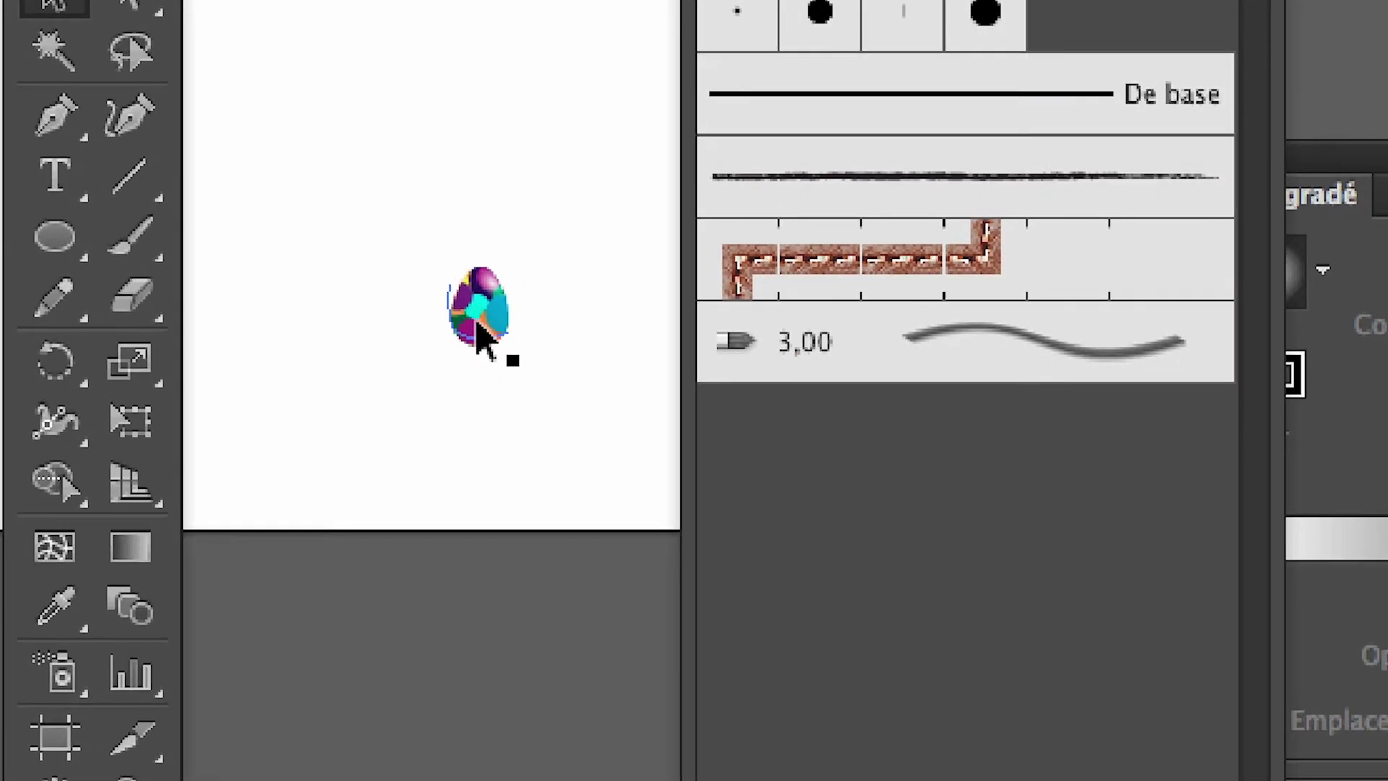
Step: Try to make a new brush of the type "Forme diffuse" from the small clipped egg group
left_click(477, 326)
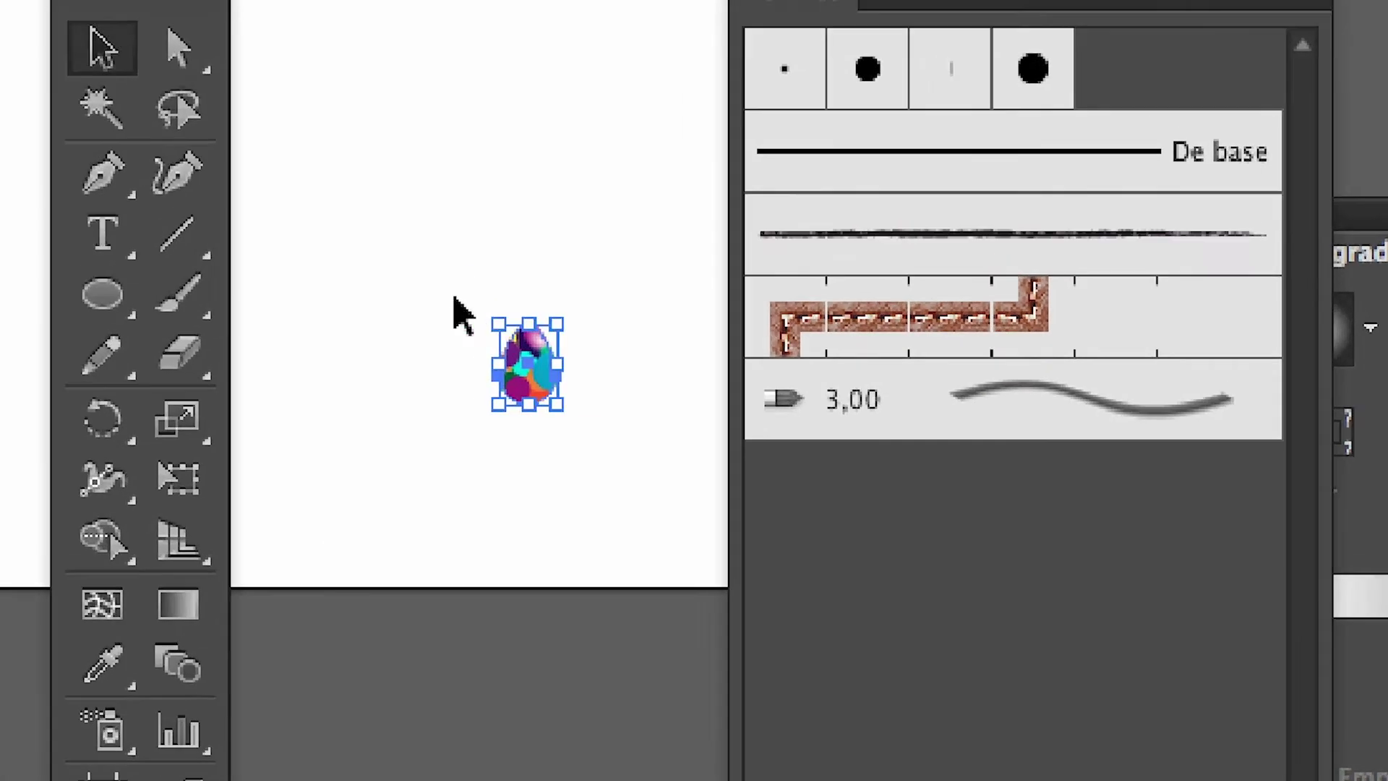
left_click(419, 237)
left_click_drag(419, 237, 563, 415)
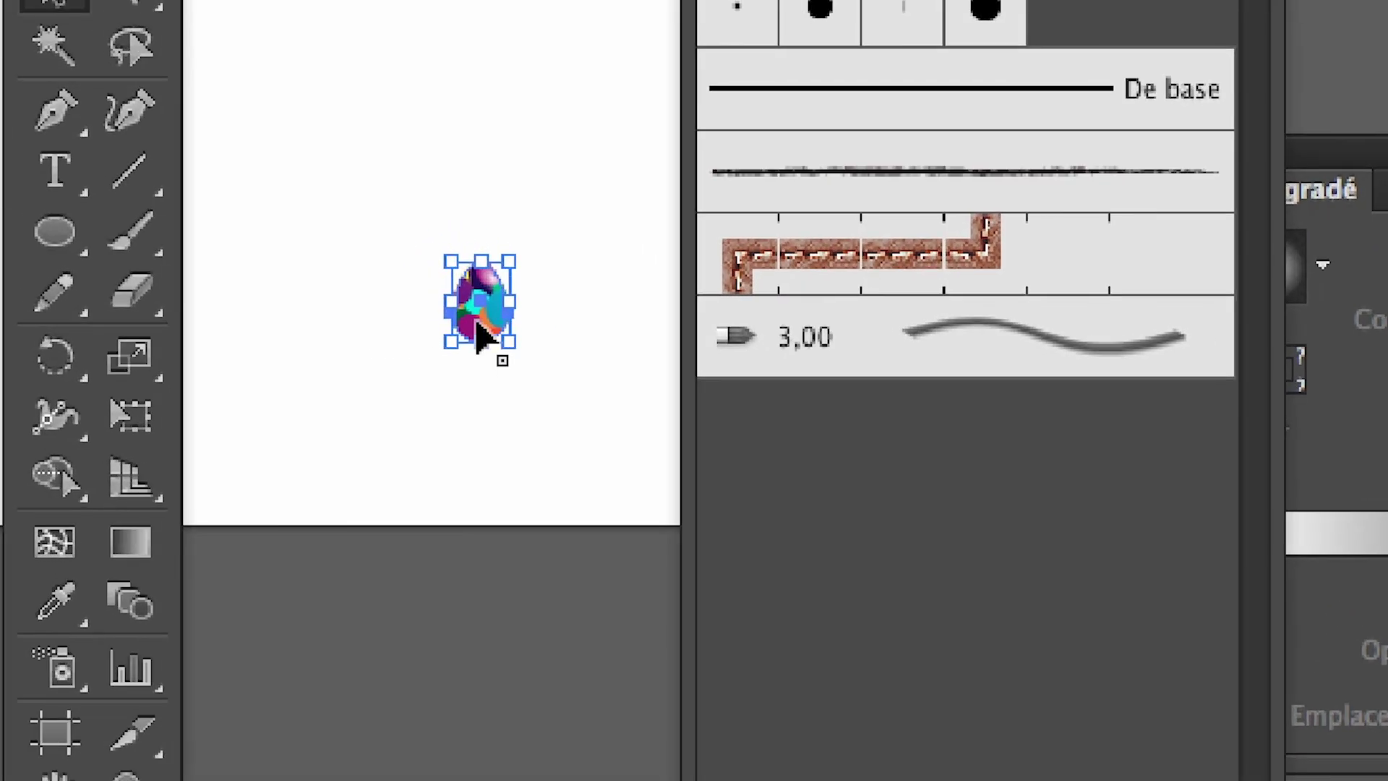
left_click_drag(438, 266, 792, 388)
left_click_drag(590, 355, 589, 354)
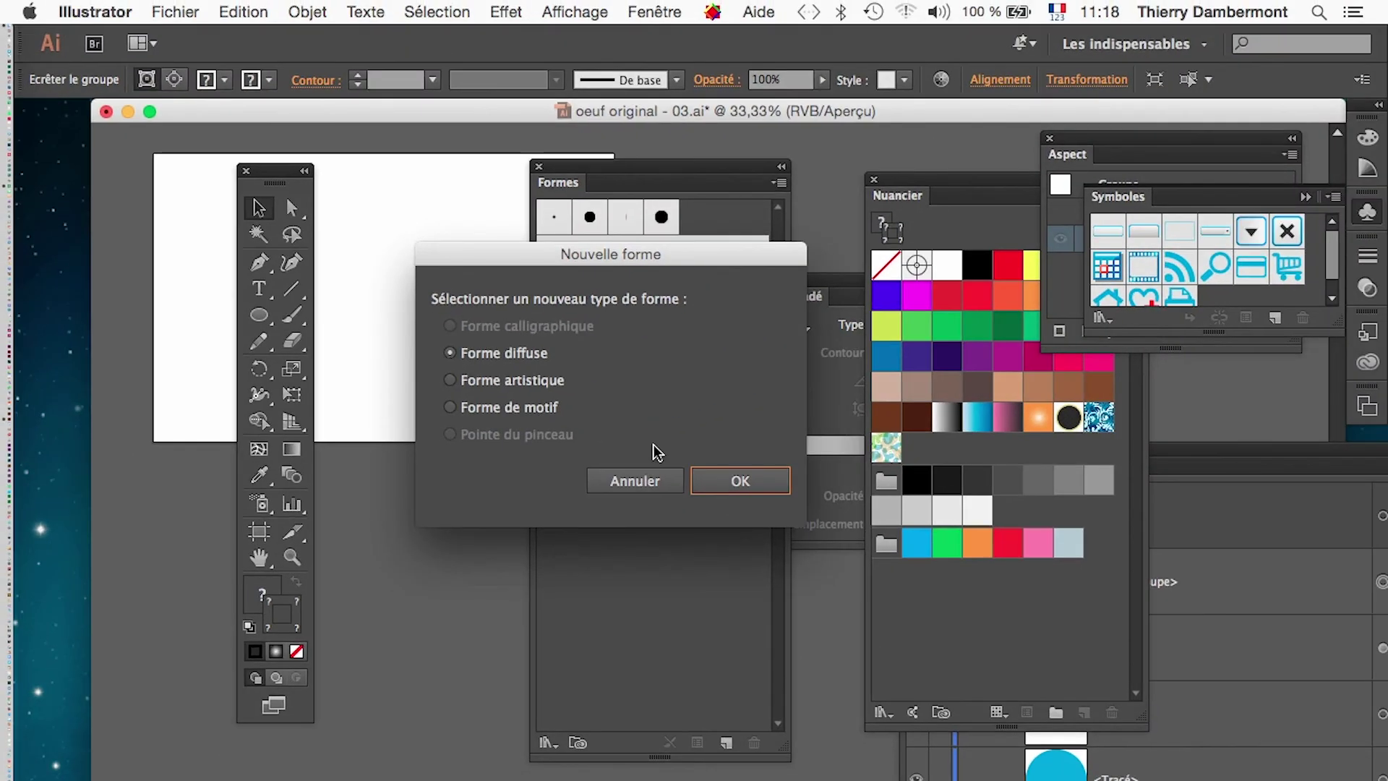
left_click(744, 481)
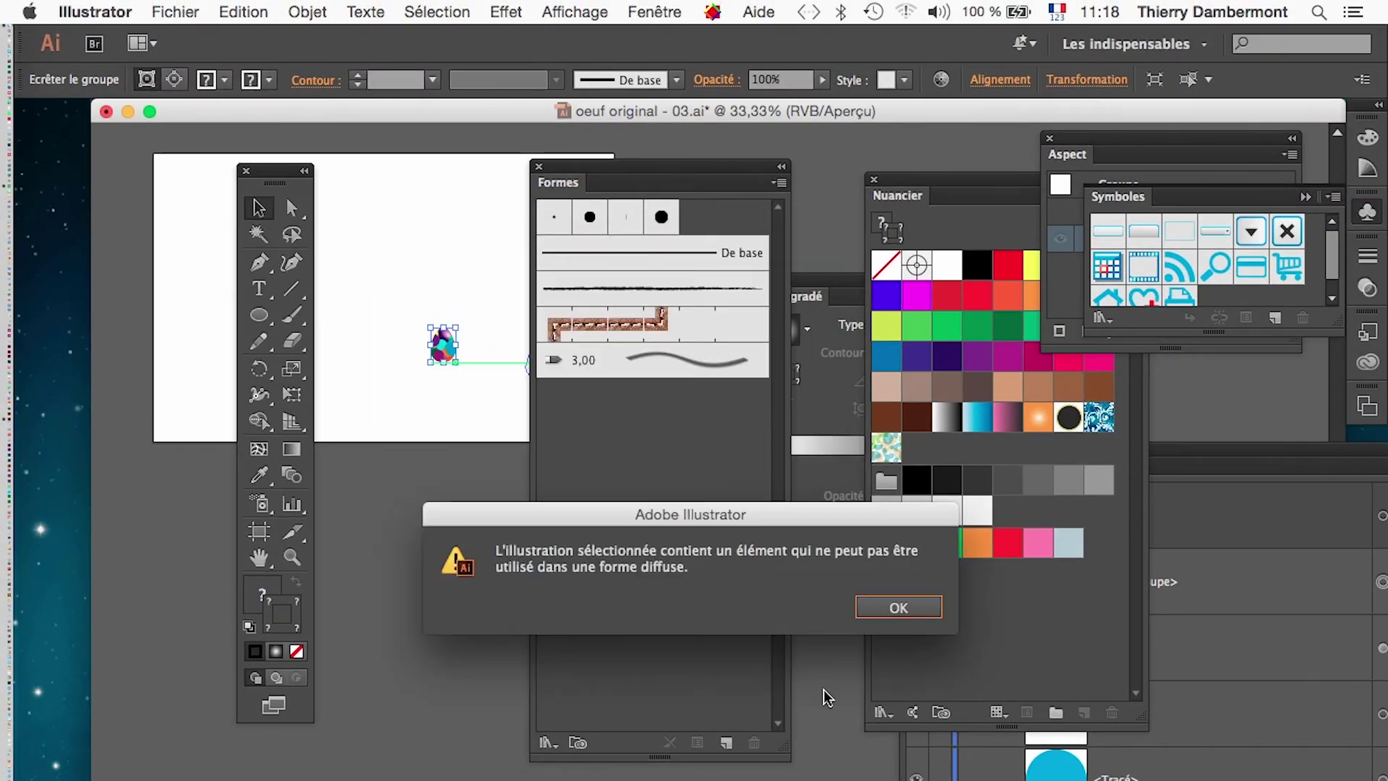
left_click(901, 607)
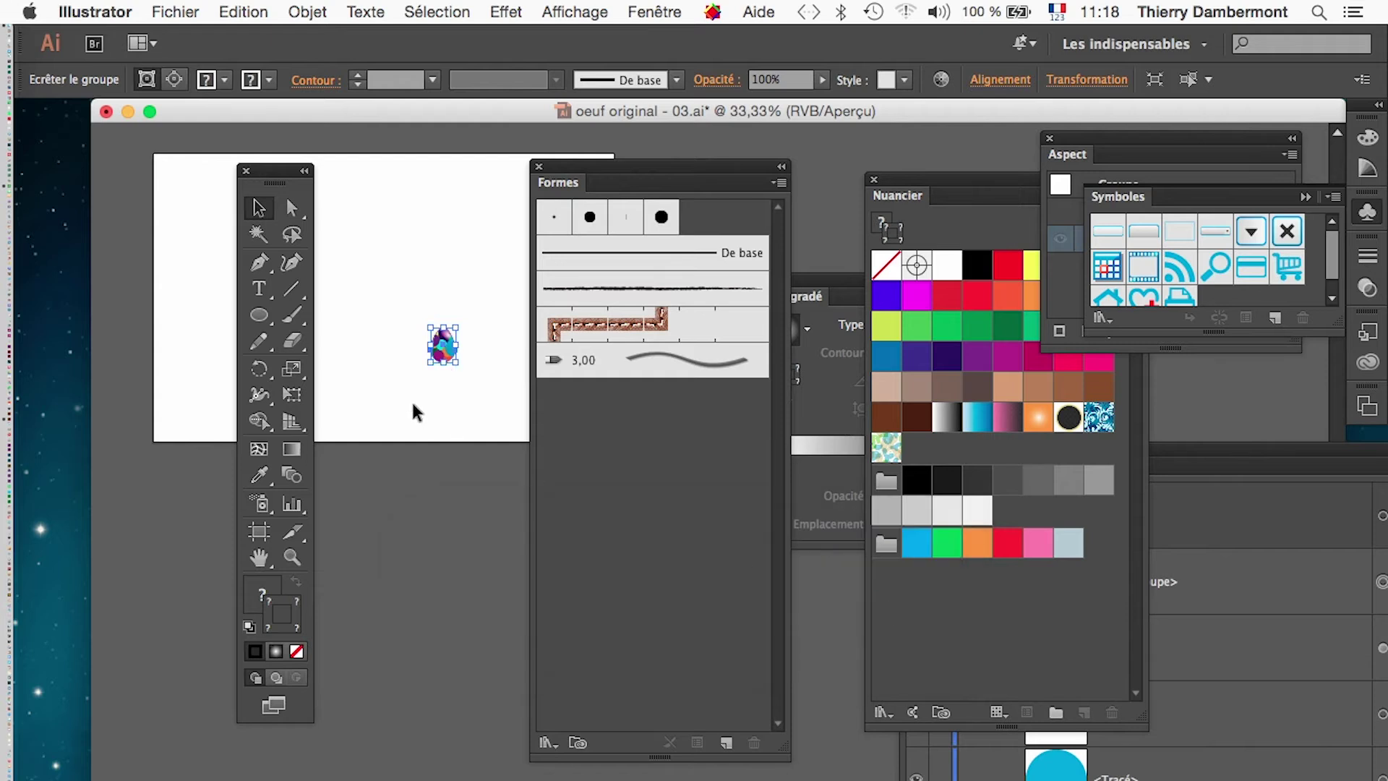
Step: Expand the appearance of the clipped egg group with "Décomposer l'aspect"
key("super+1")
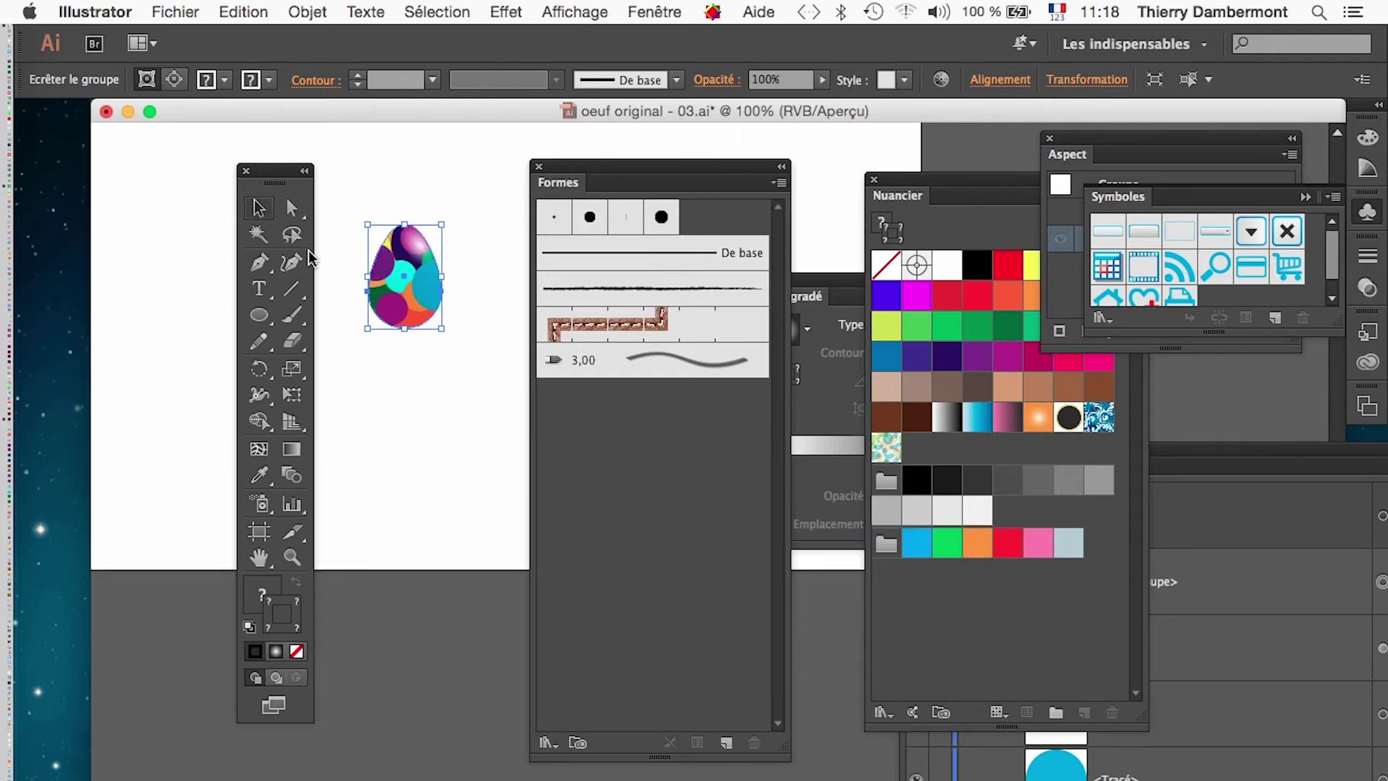
left_click_drag(274, 176, 171, 172)
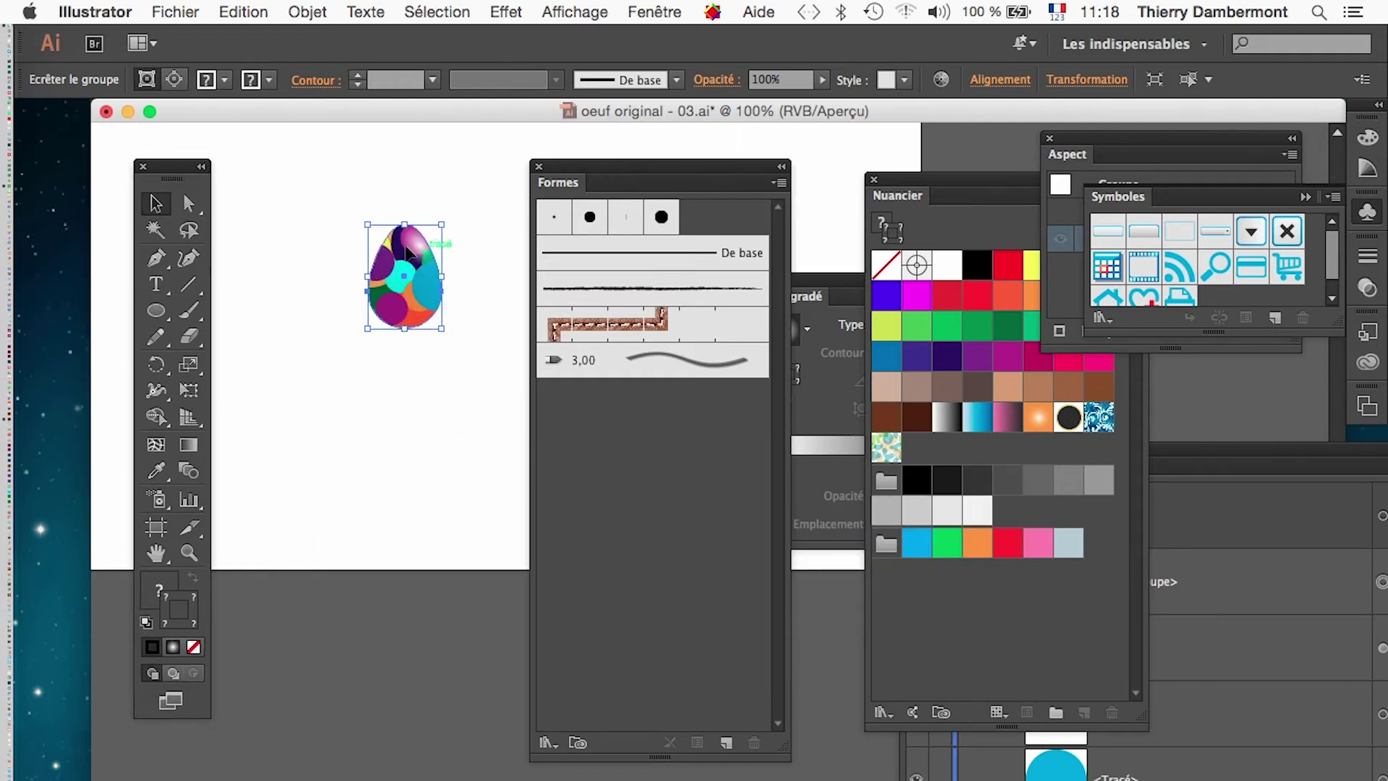
left_click(264, 12)
mouse_move(288, 9)
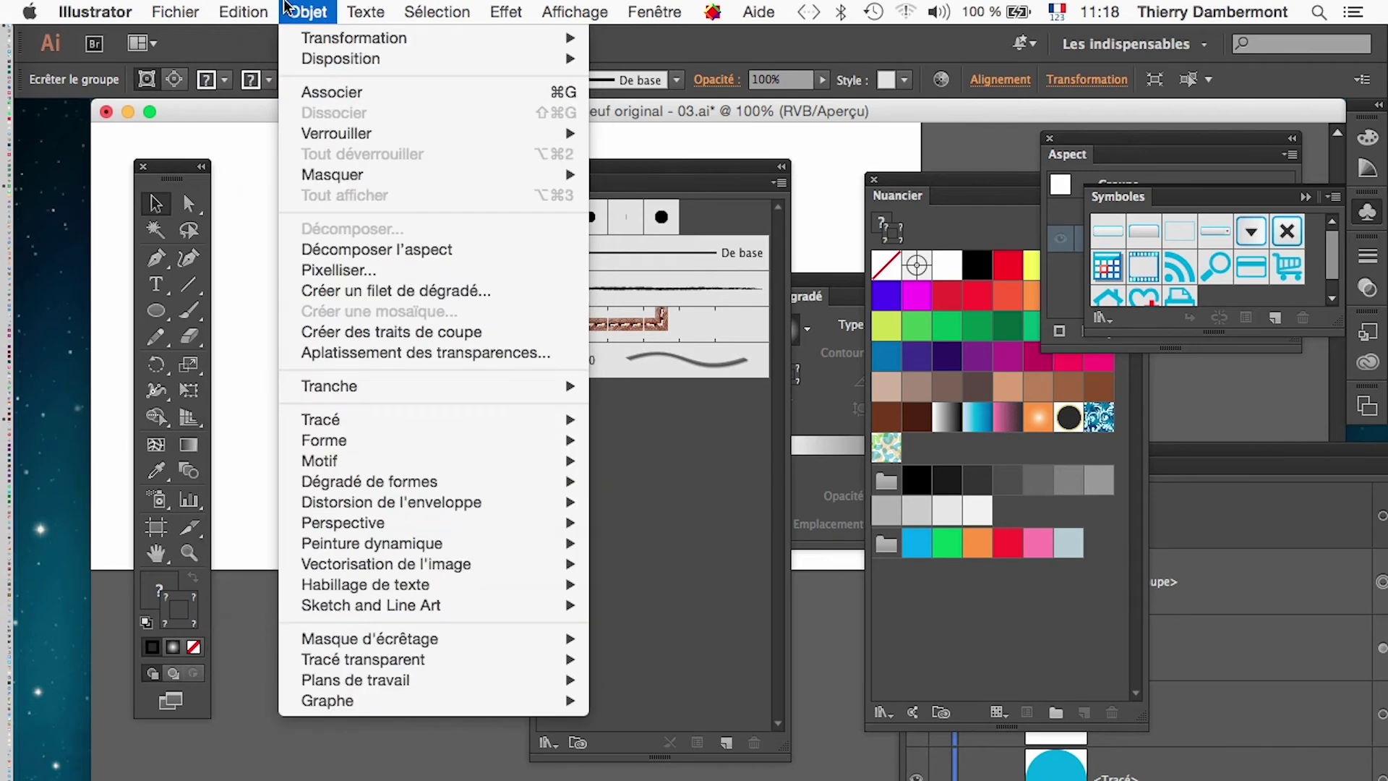
left_click(401, 249)
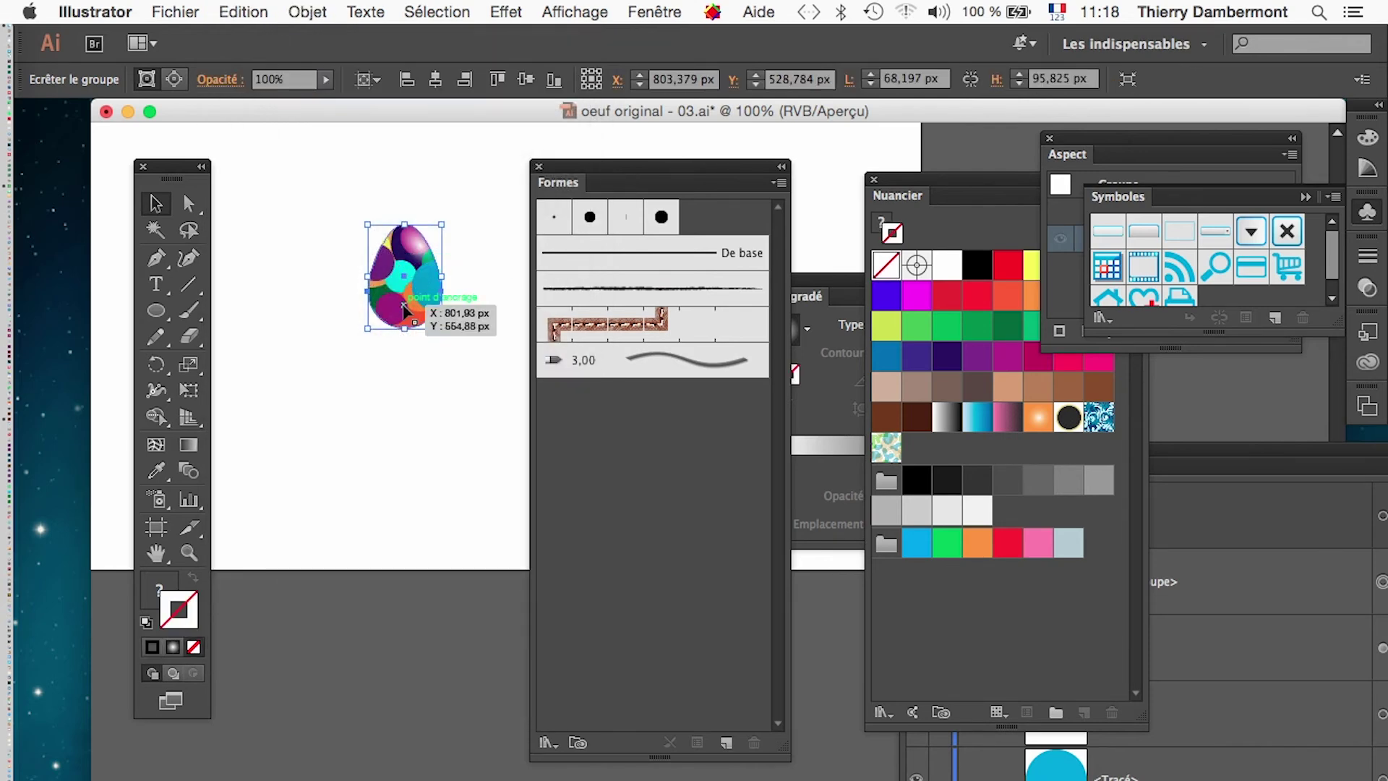
Step: Try again to create a "Forme diffuse" brush, using the egg with its expanded appearance
left_click_drag(431, 293, 588, 480)
left_click(729, 489)
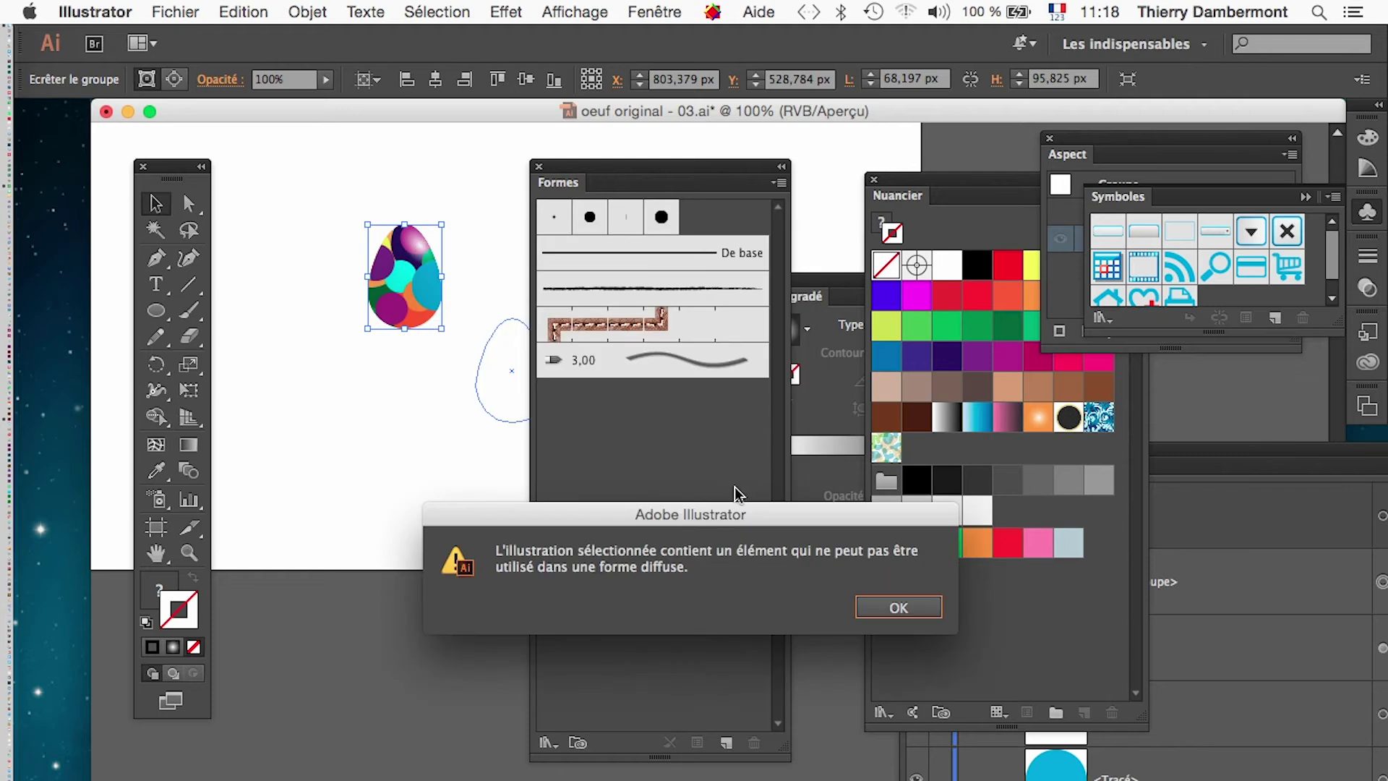
left_click(900, 608)
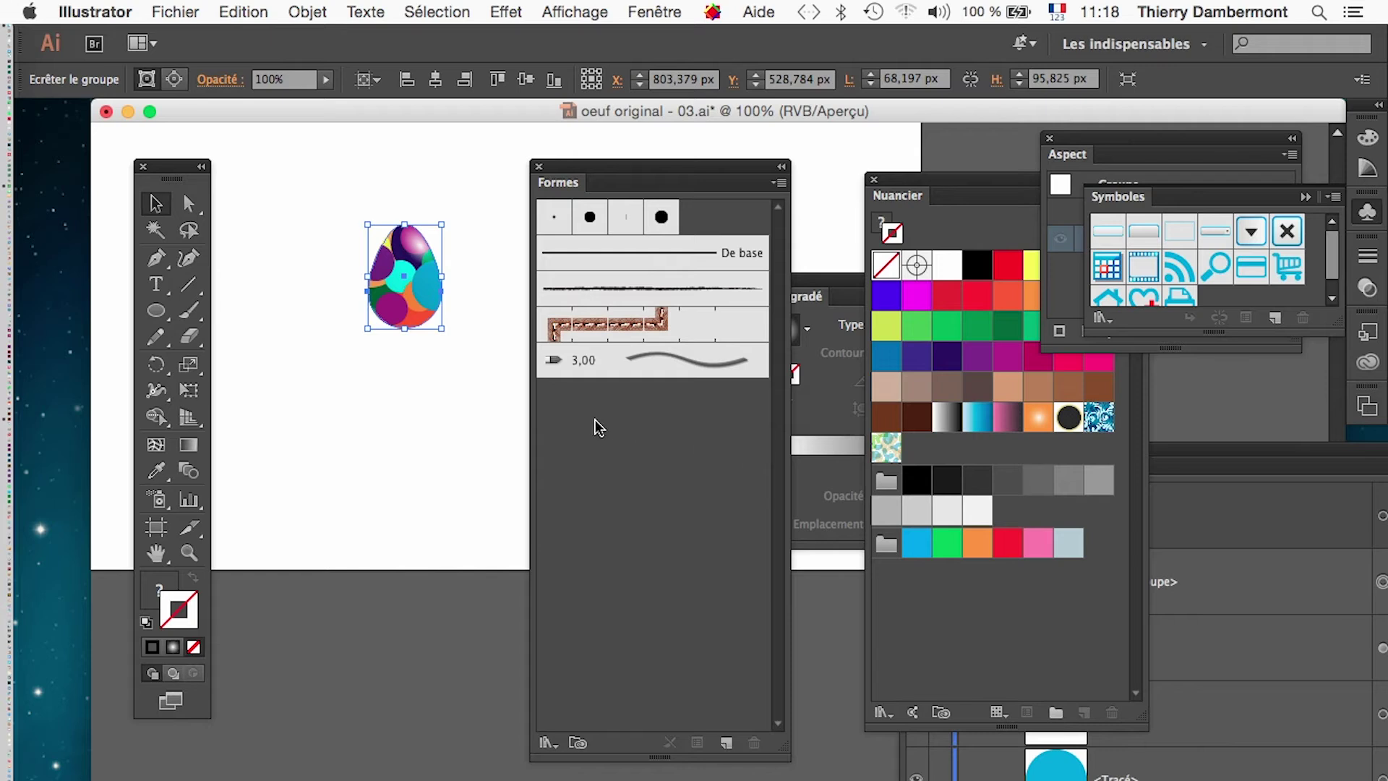
Step: Try expanding the egg group's fill into 255 objects with the Décomposer command, and deselect the egg
left_click(435, 399)
left_click(425, 308)
left_click(307, 11)
left_click(340, 226)
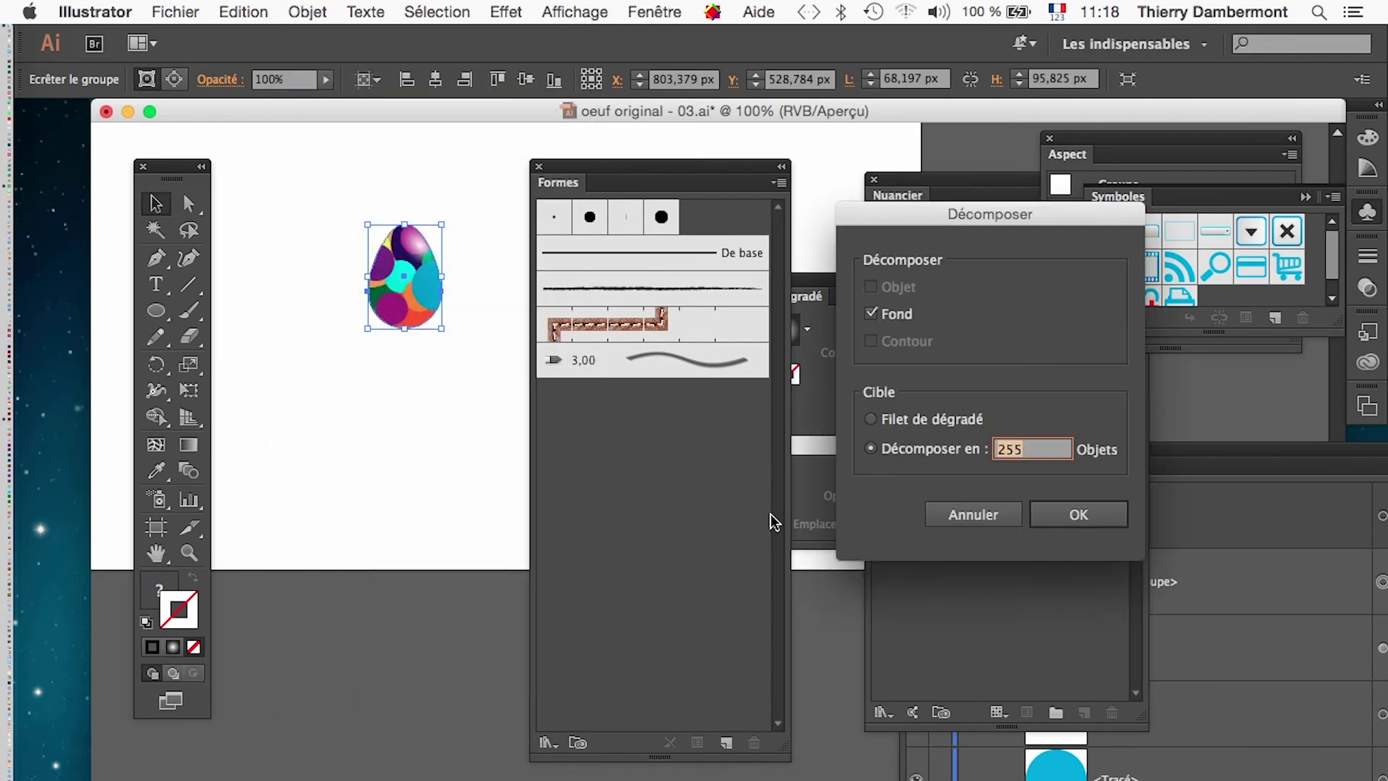
left_click(1068, 515)
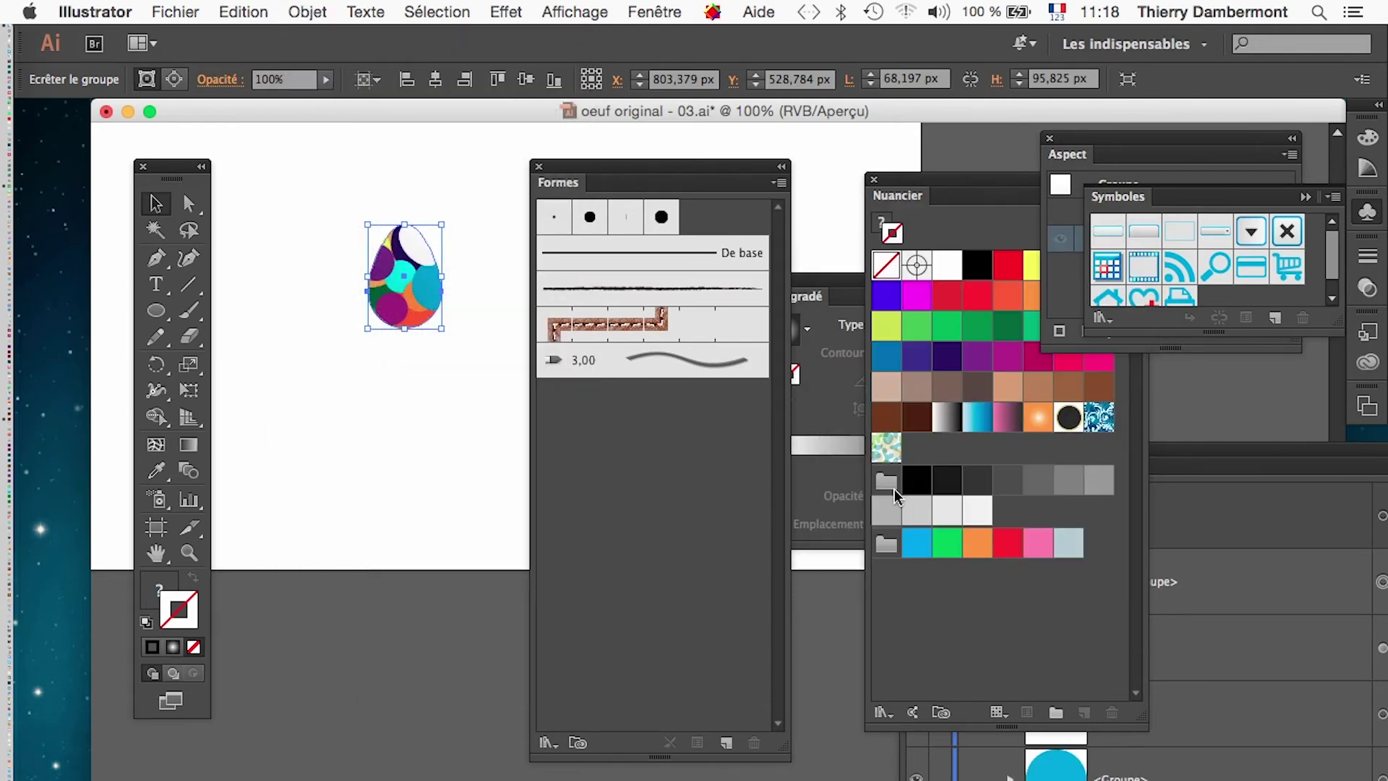
left_click(415, 389)
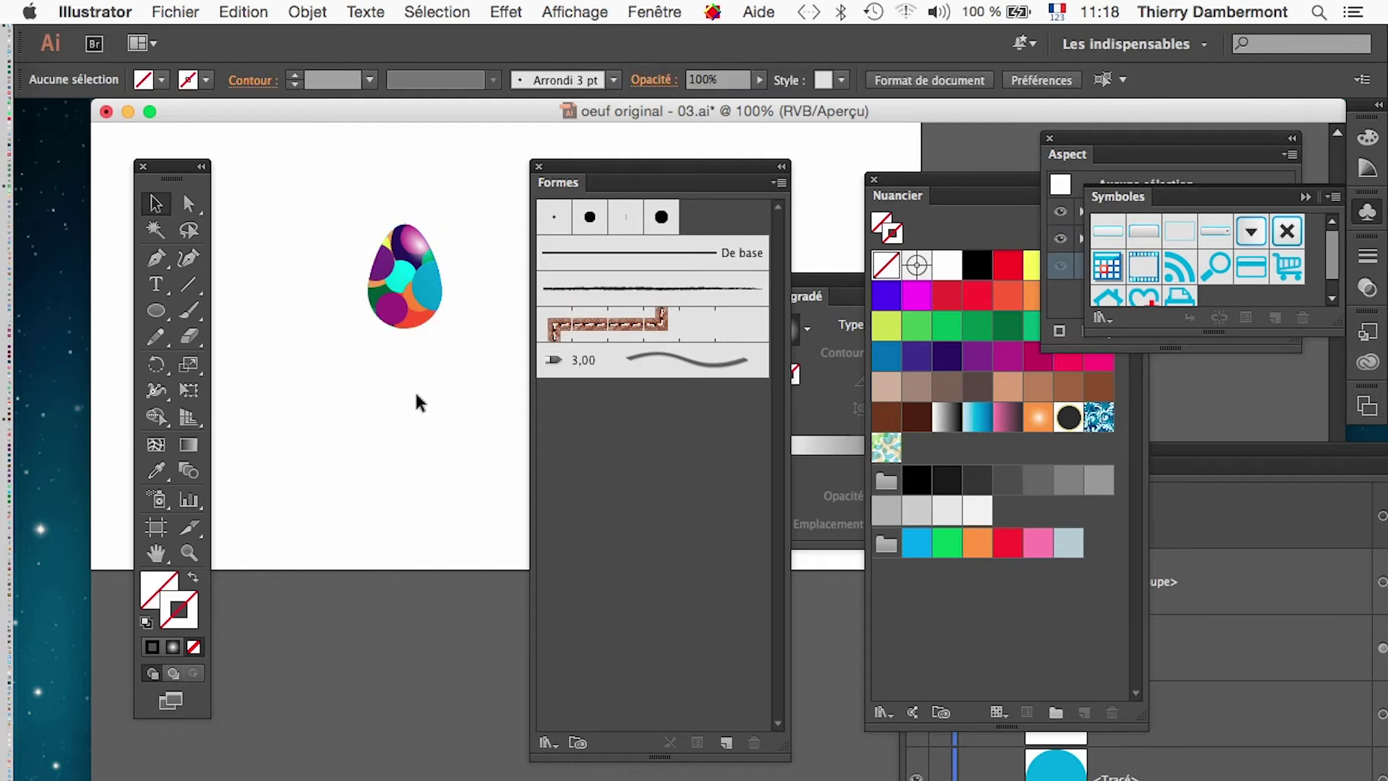
Step: Examine the egg's shadow group and white highlight path in the Calques panel by toggling their visibility
scroll(417, 253, "up", 4)
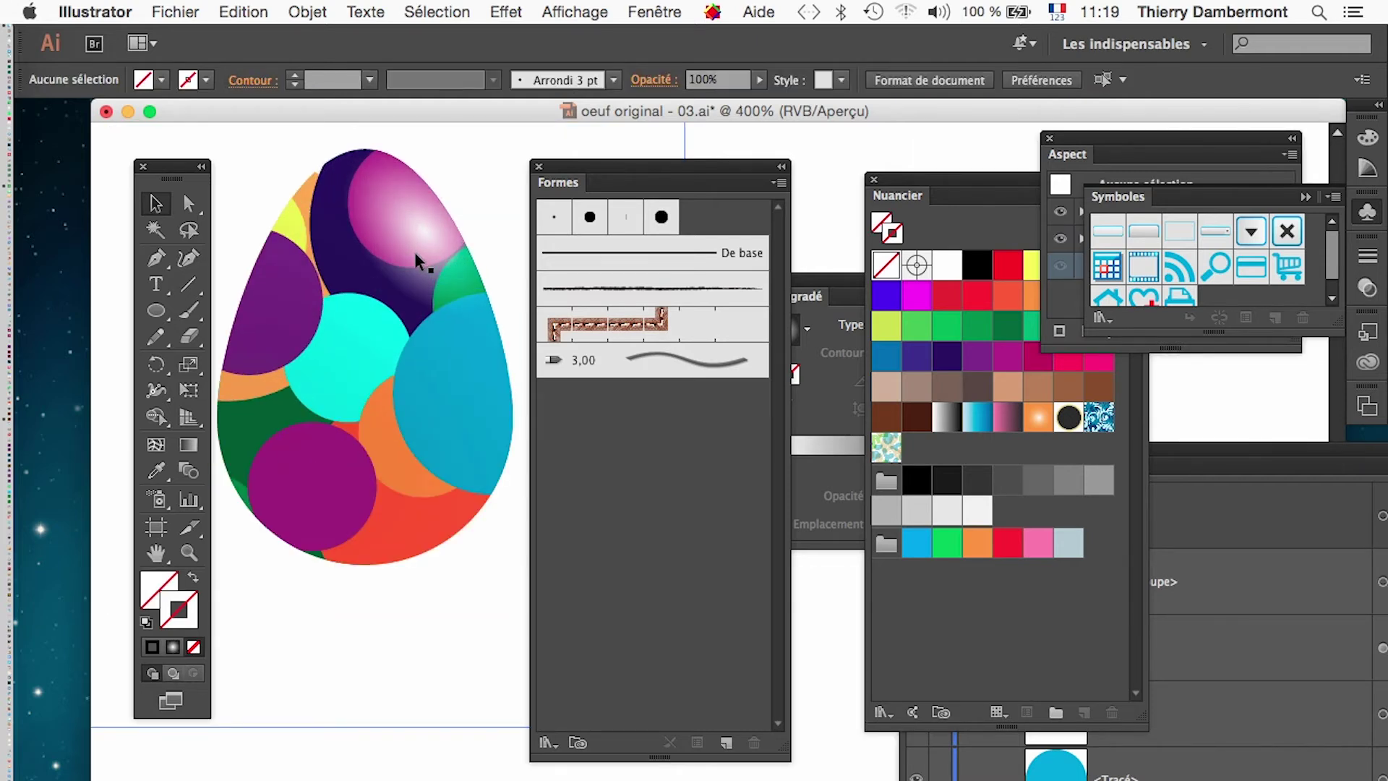
key("a")
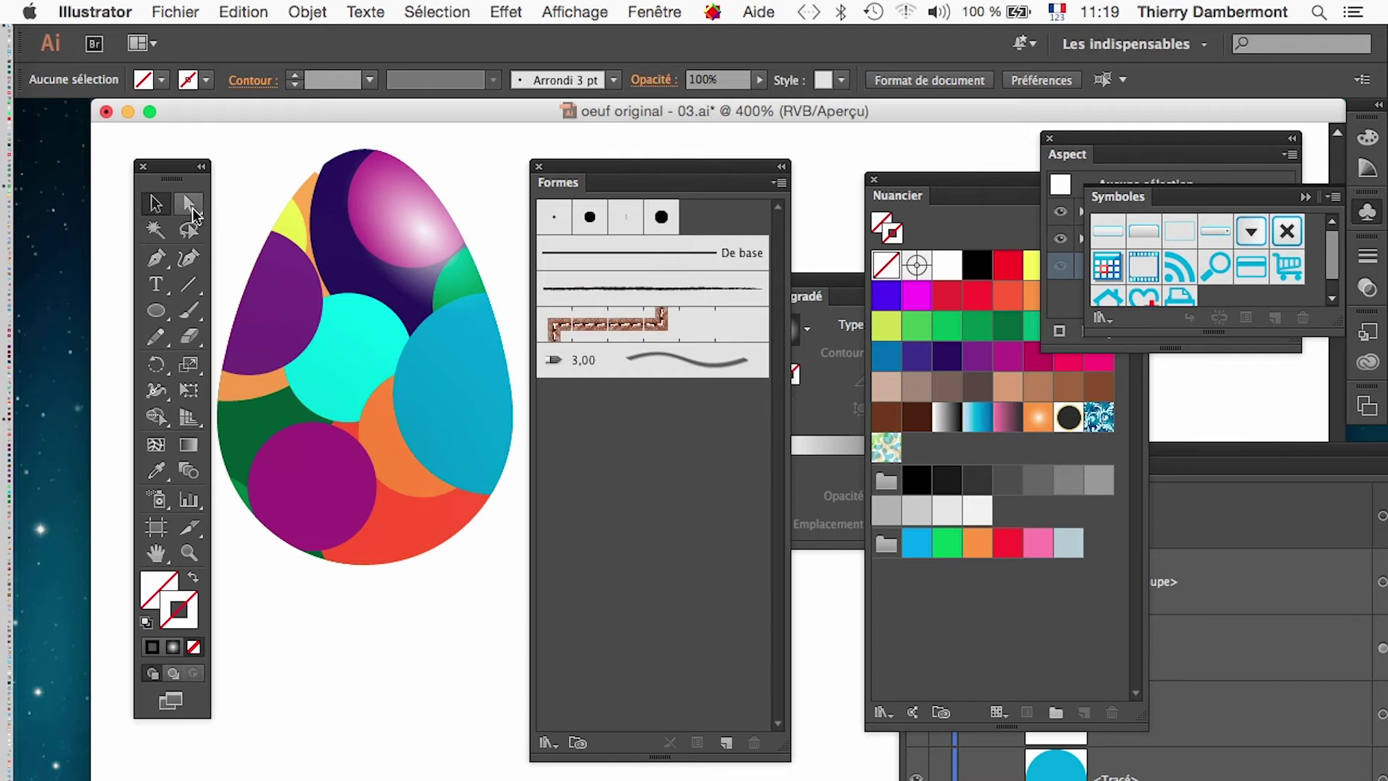
left_click(413, 254)
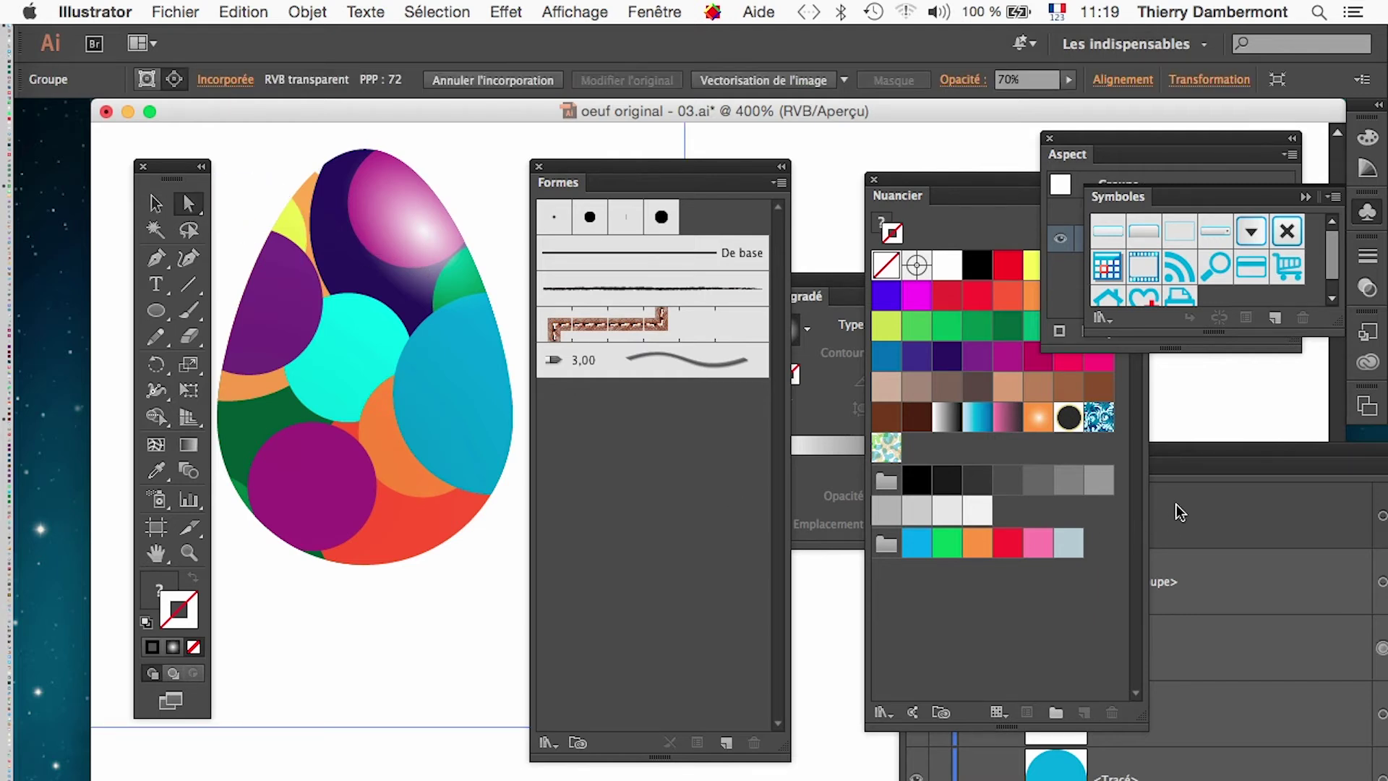
left_click_drag(1173, 453, 1052, 174)
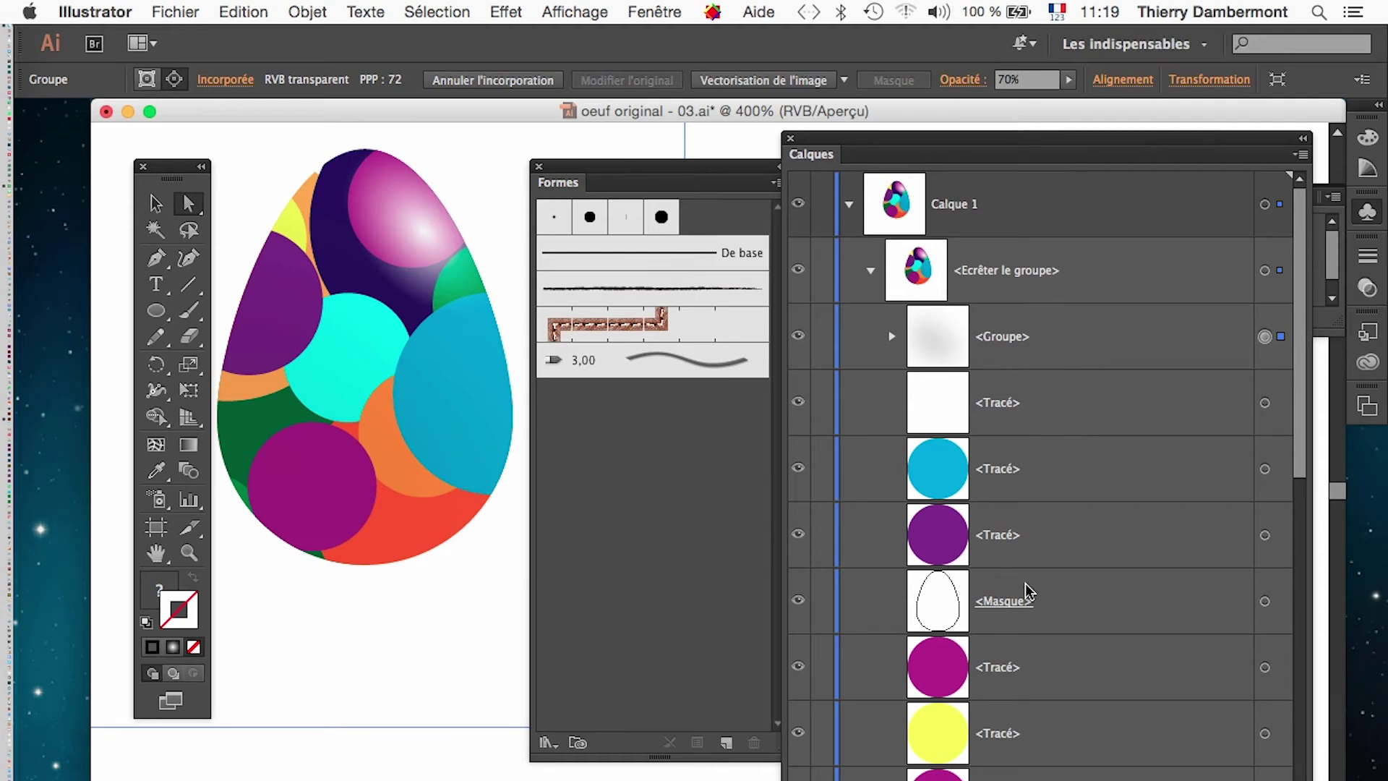
left_click(798, 335)
left_click(798, 335)
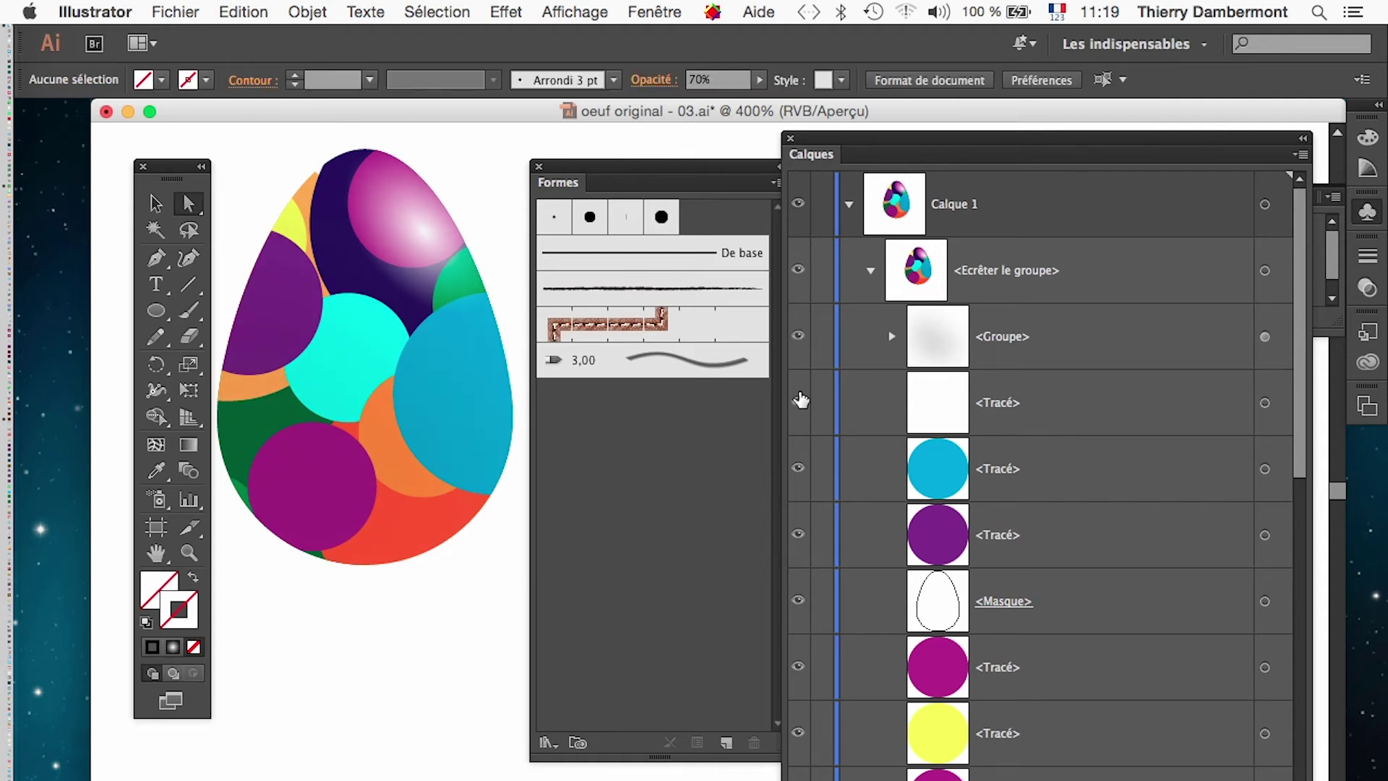
left_click(799, 404)
left_click(799, 404)
Step: Revert "oeuf original - 03.ai" to its last saved version and frame the full-size egg at 50% zoom
left_click(148, 7)
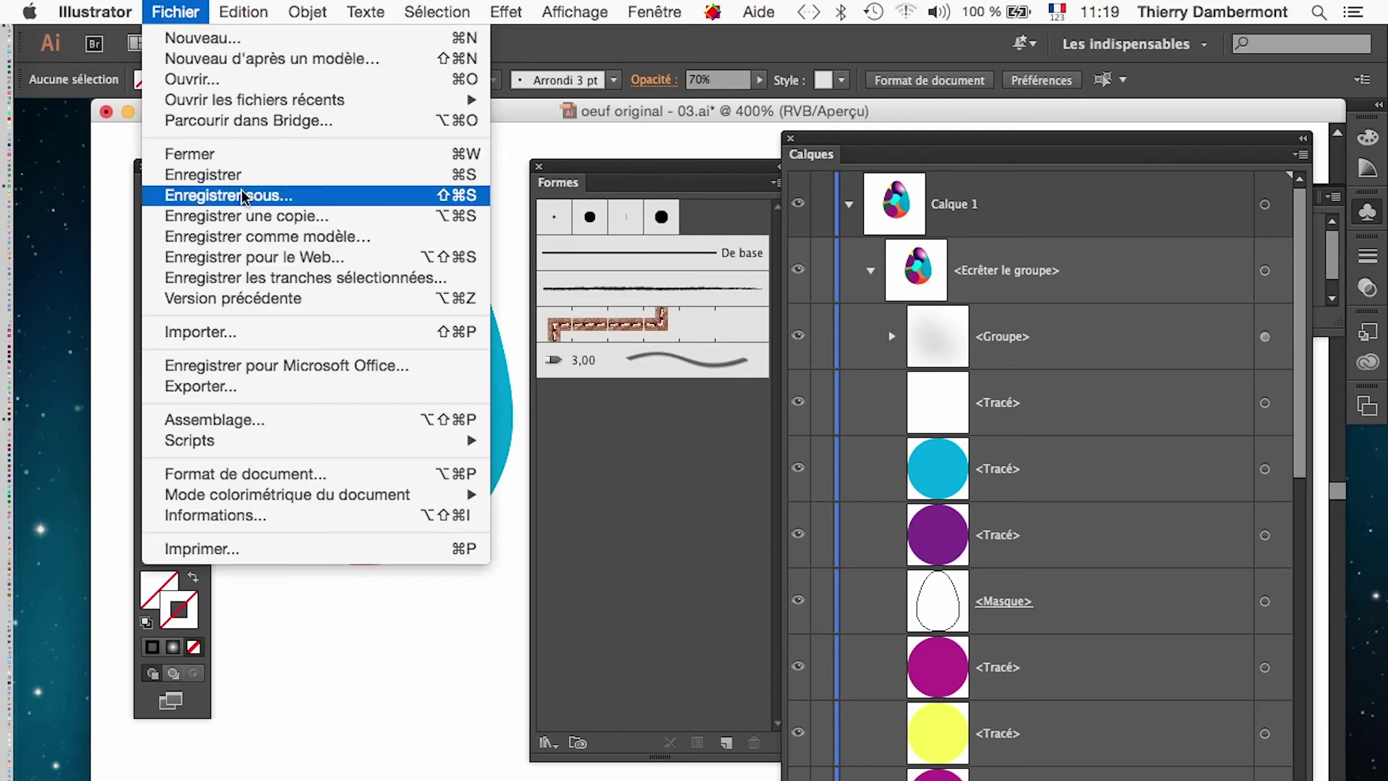
left_click(299, 298)
key("Return")
left_click(477, 516, "alt+super")
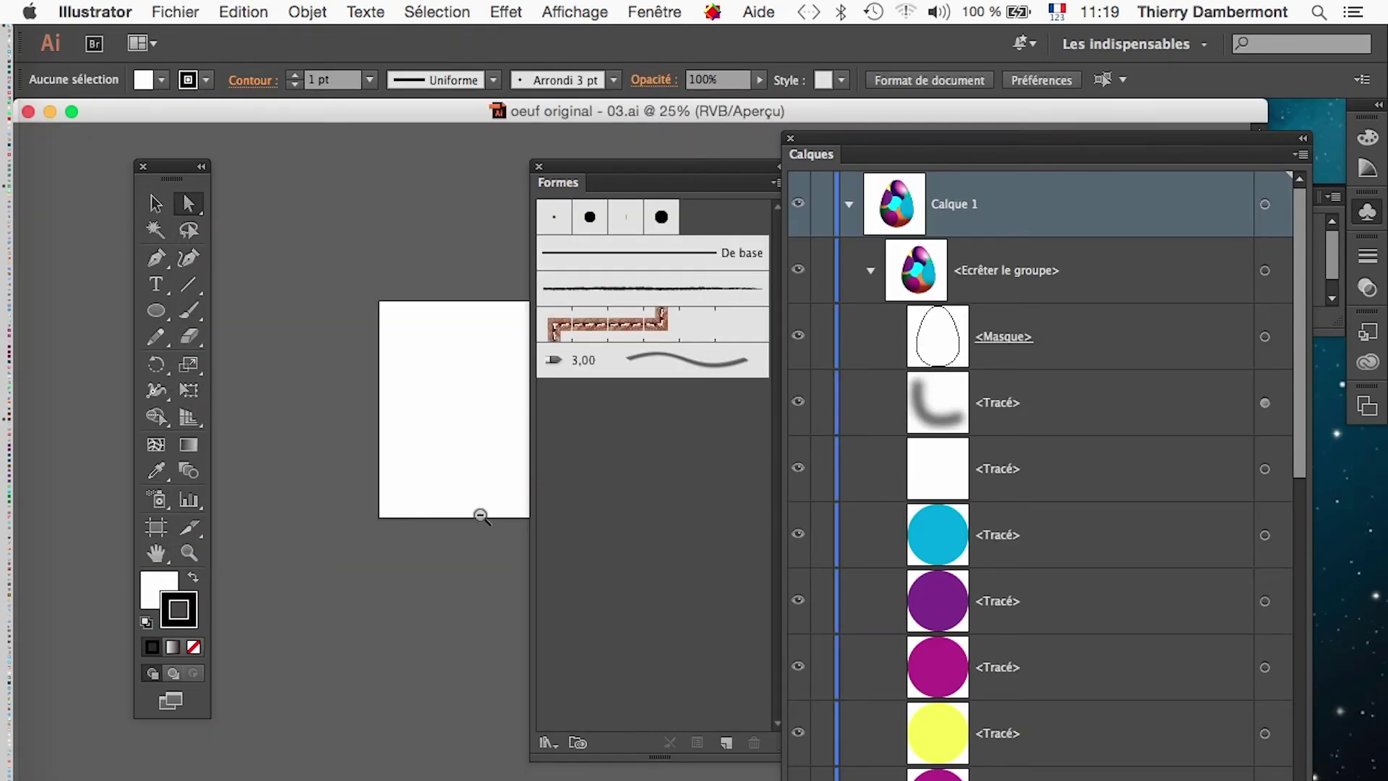
left_click_drag(400, 390, 261, 381)
left_click_drag(506, 428, 376, 430)
left_click(417, 376, "super")
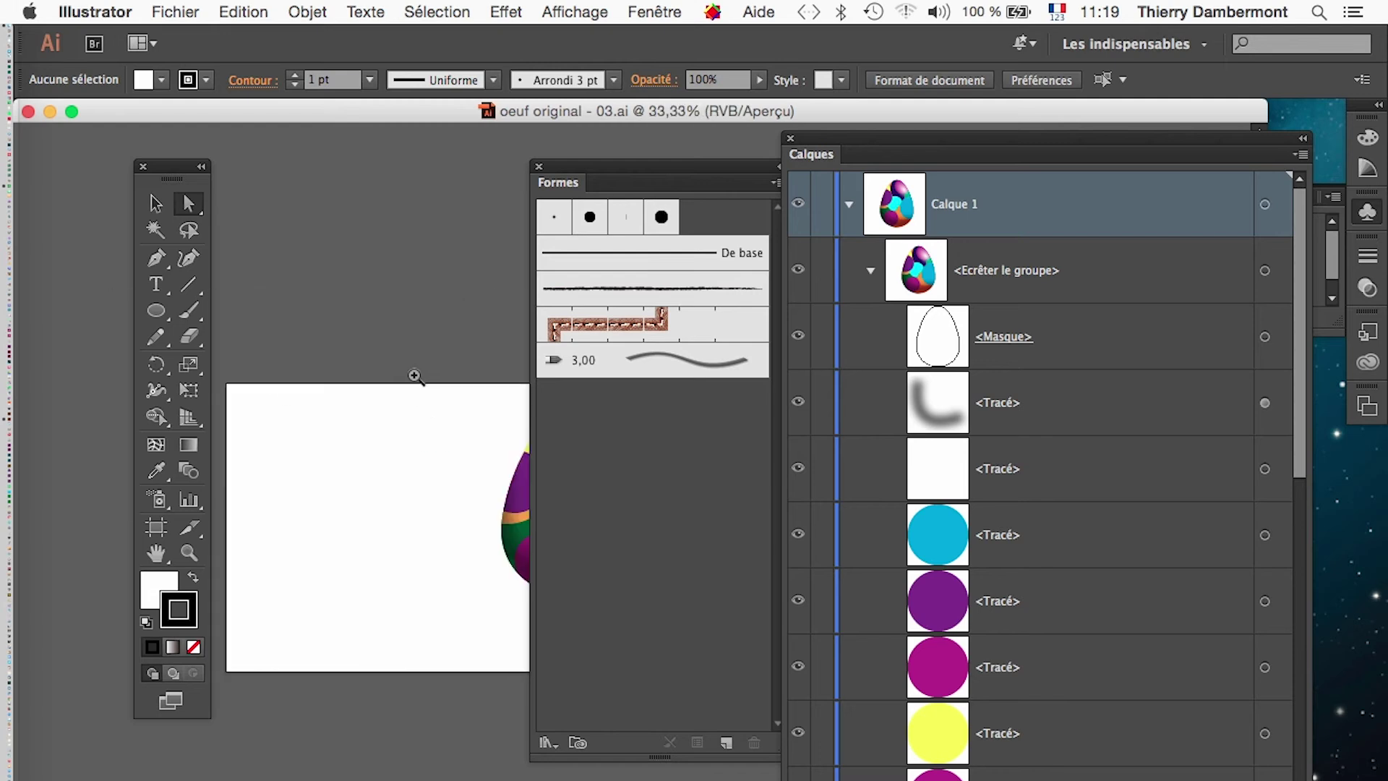
left_click(471, 493, "super")
left_click_drag(522, 591, 156, 440)
left_click_drag(353, 437, 314, 392)
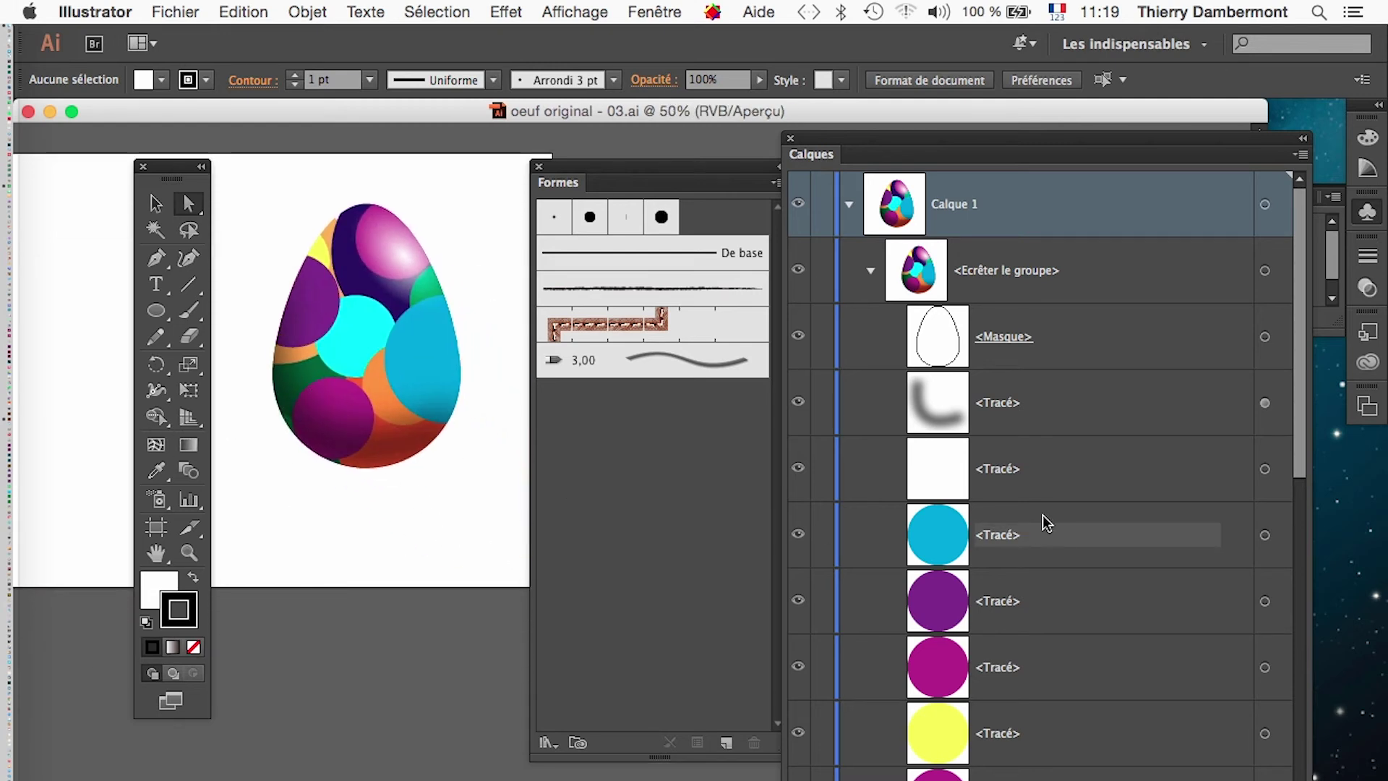
Step: Hide the white highlight path inside the clipped egg group and collapse the group in the Calques panel
left_click(795, 474)
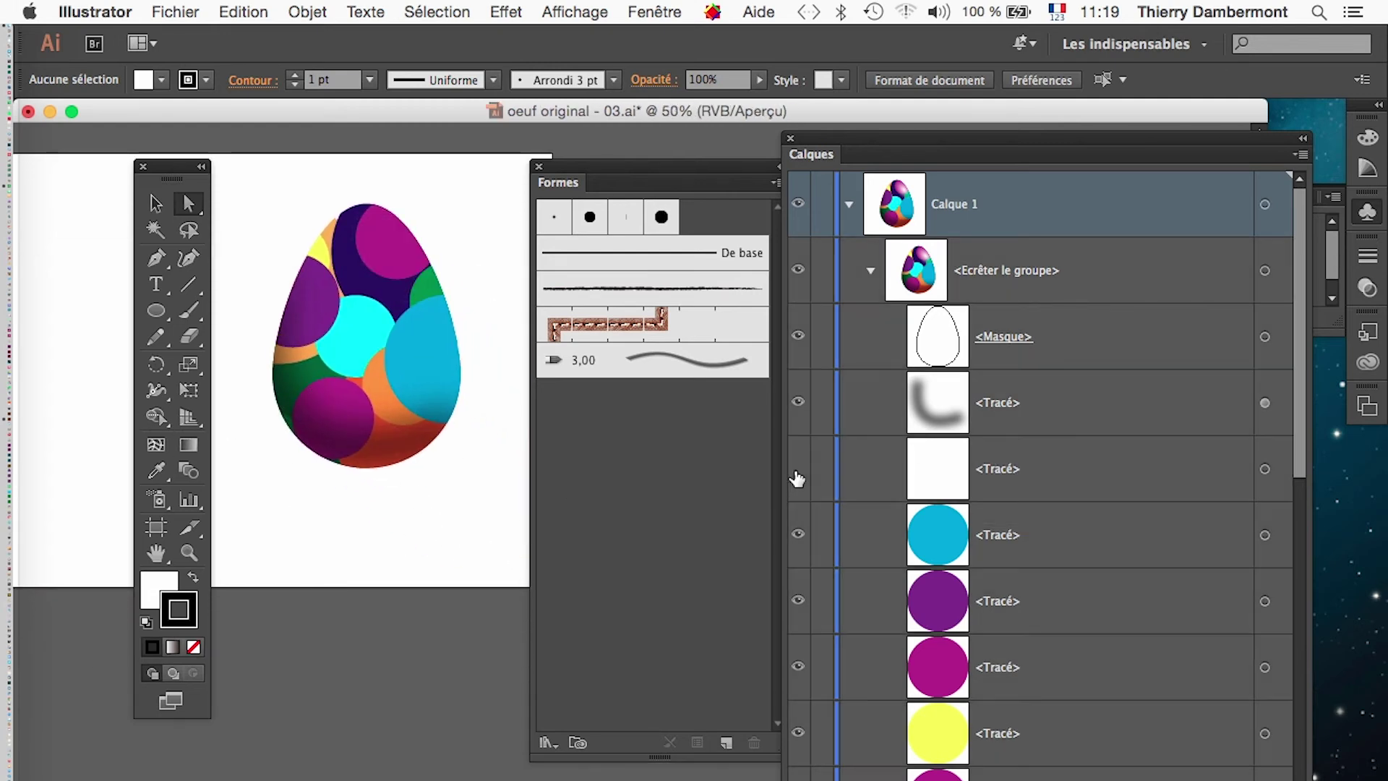
left_click(797, 475)
left_click(797, 477)
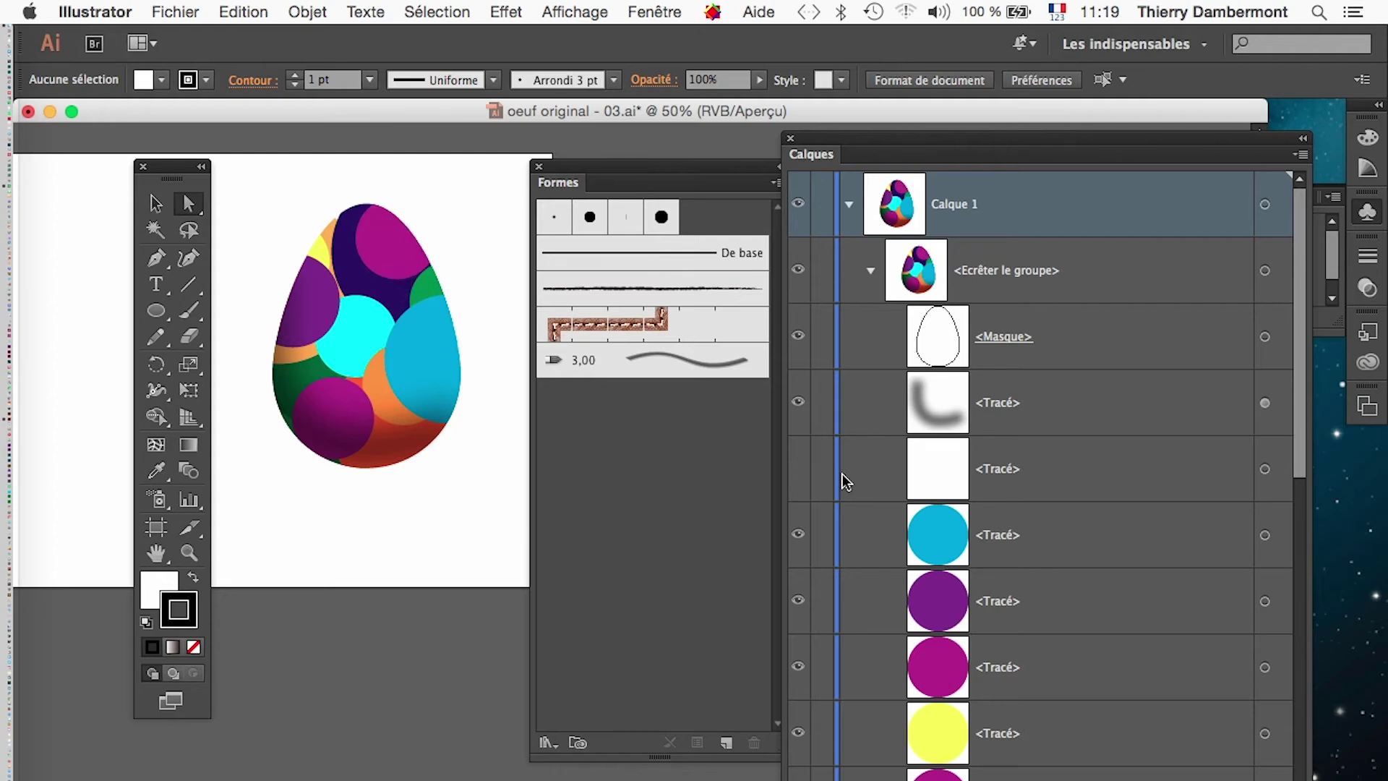
left_click(957, 481)
scroll(1186, 650, "down", 9)
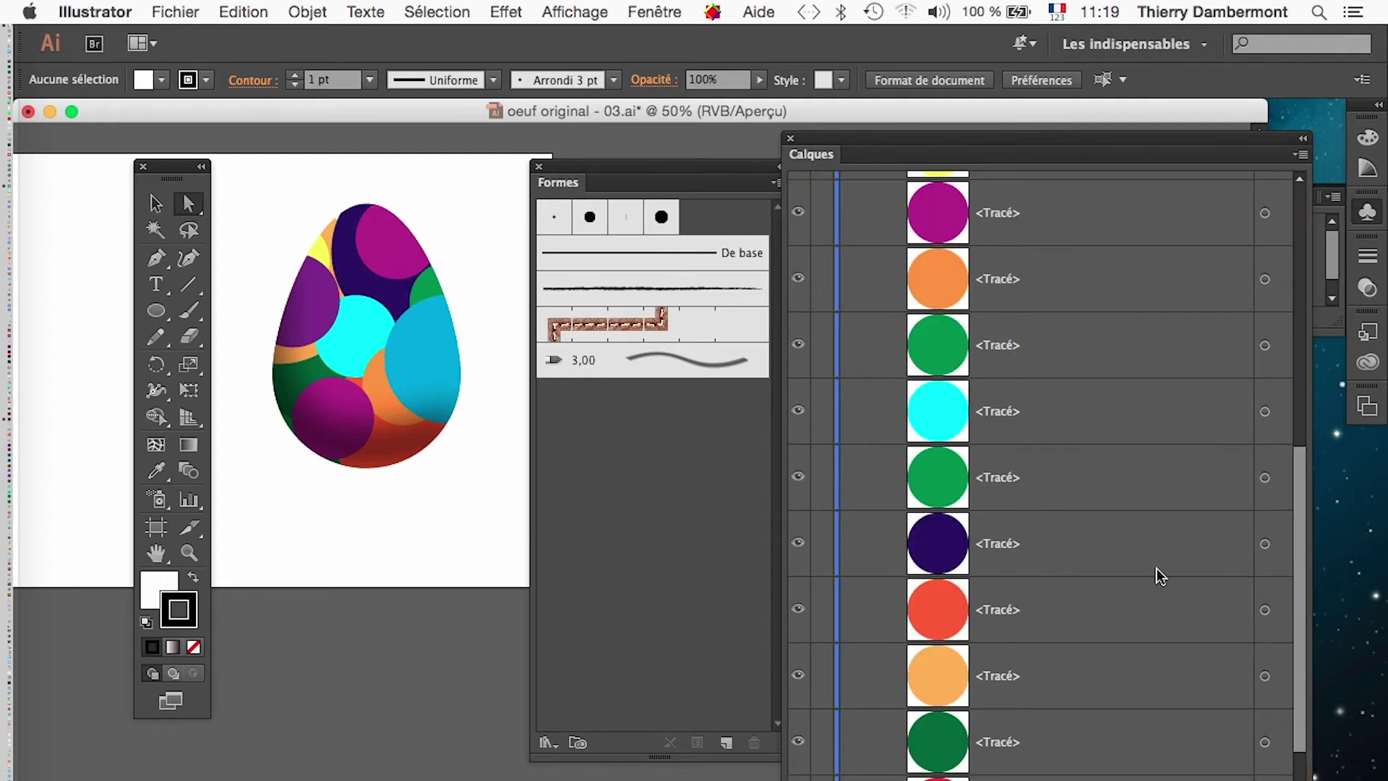
scroll(965, 364, "up", 8)
left_click(871, 272)
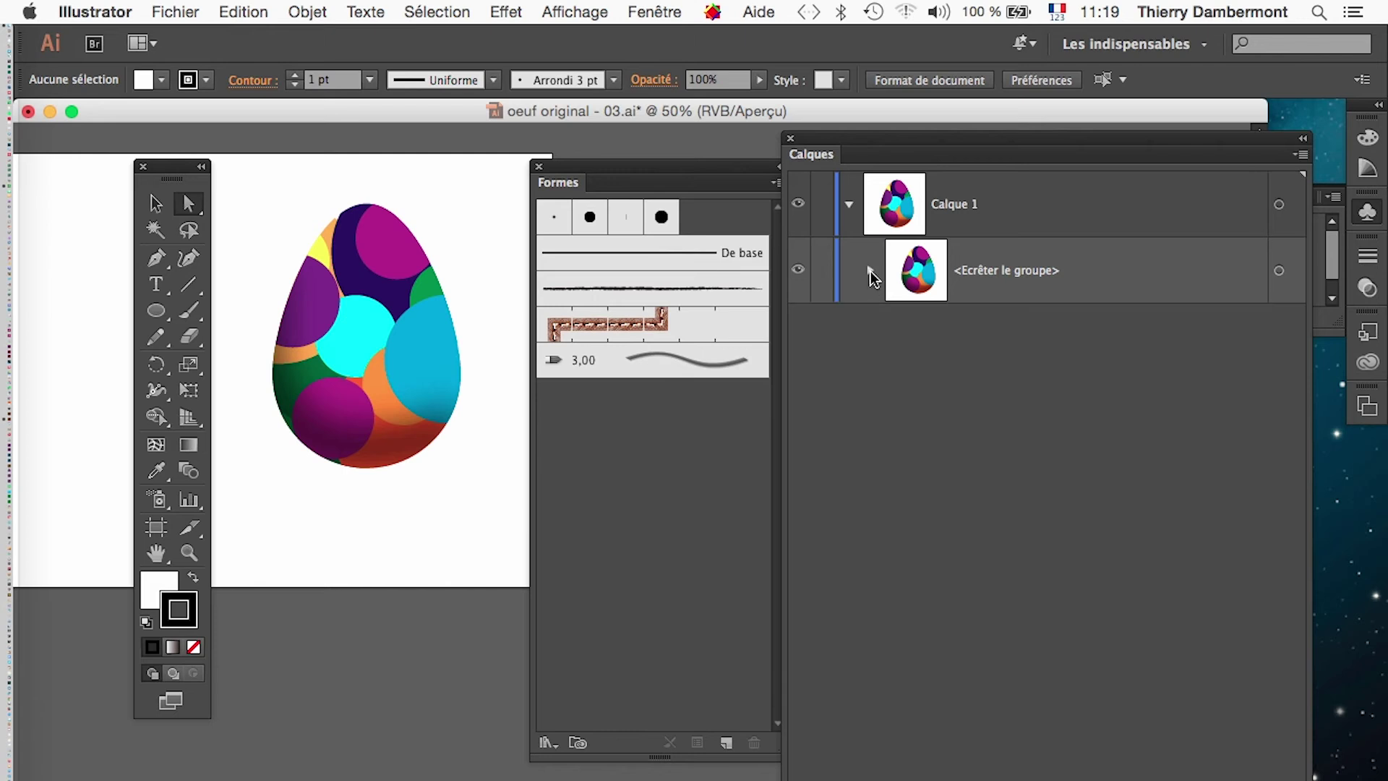
Step: Try creating a Forme diffuse brush from the clipped egg group with its highlight hidden, and deselect the egg
left_click(155, 203)
left_click_drag(380, 386, 605, 496)
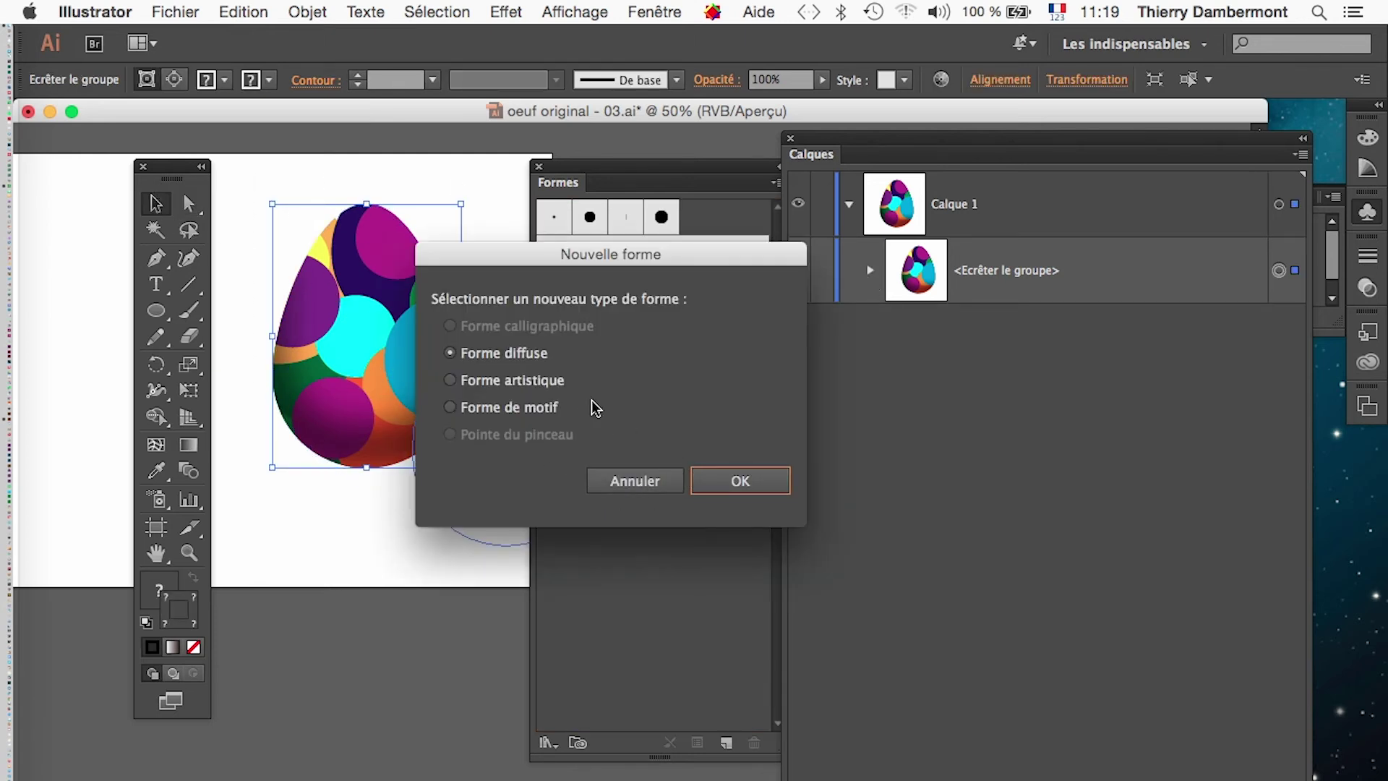
left_click(744, 483)
left_click(893, 666)
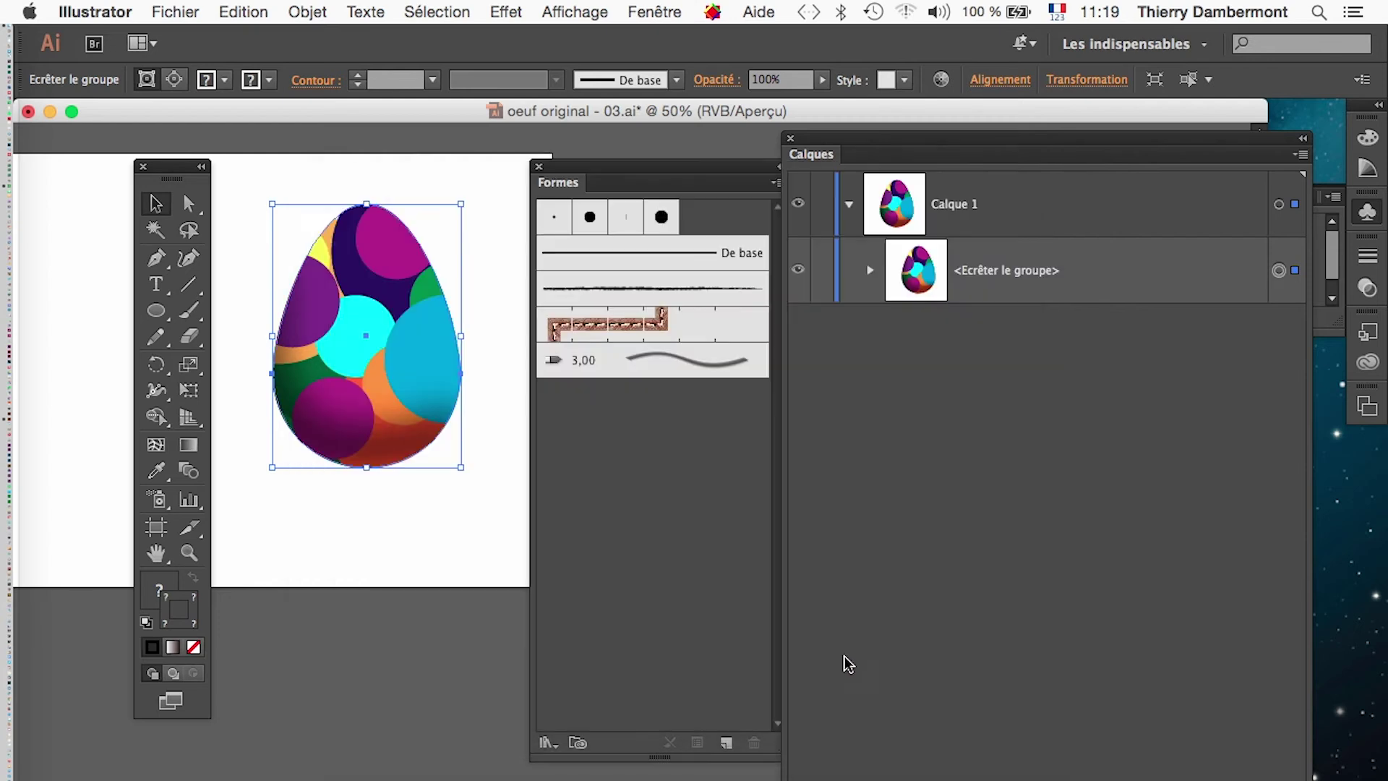
left_click(416, 532)
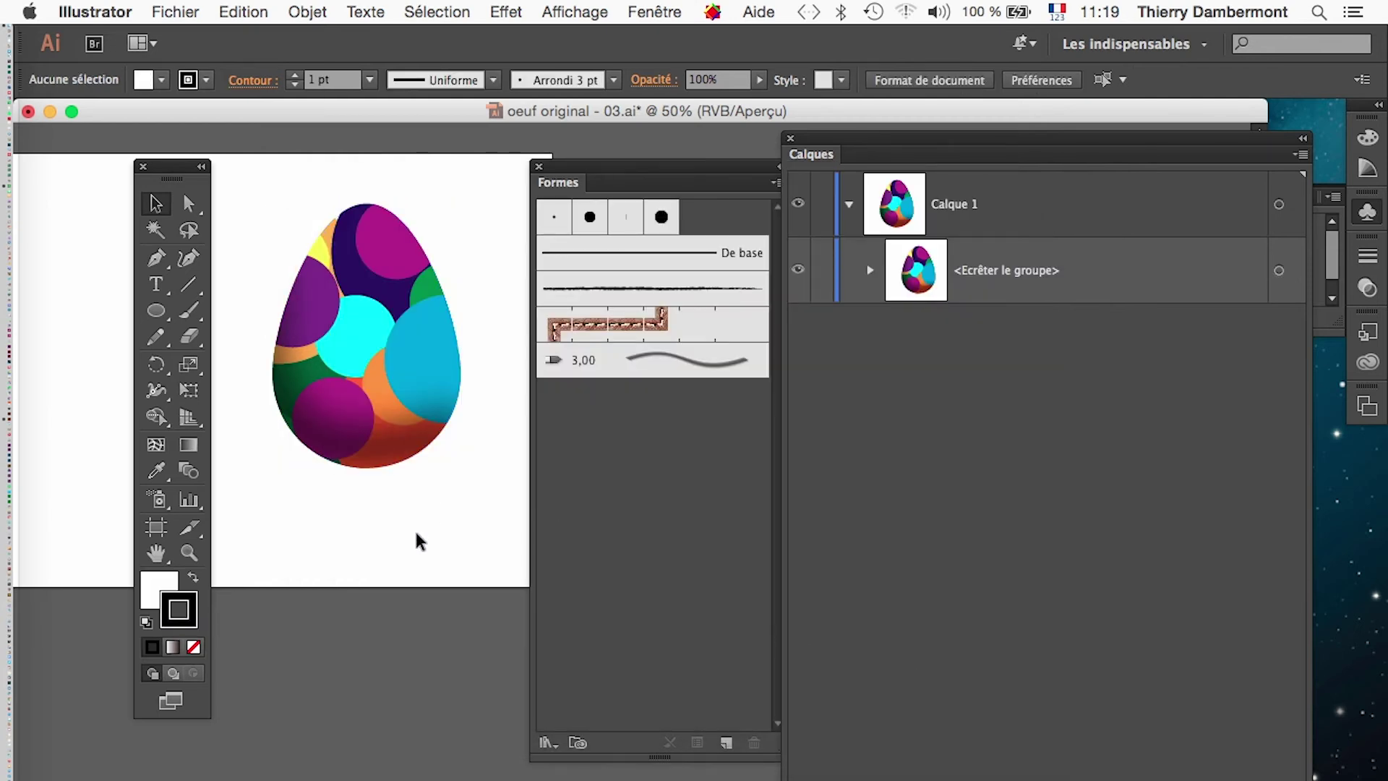
Step: Expand the clipped egg group in the Calques panel and show its white highlight path
left_click(870, 269)
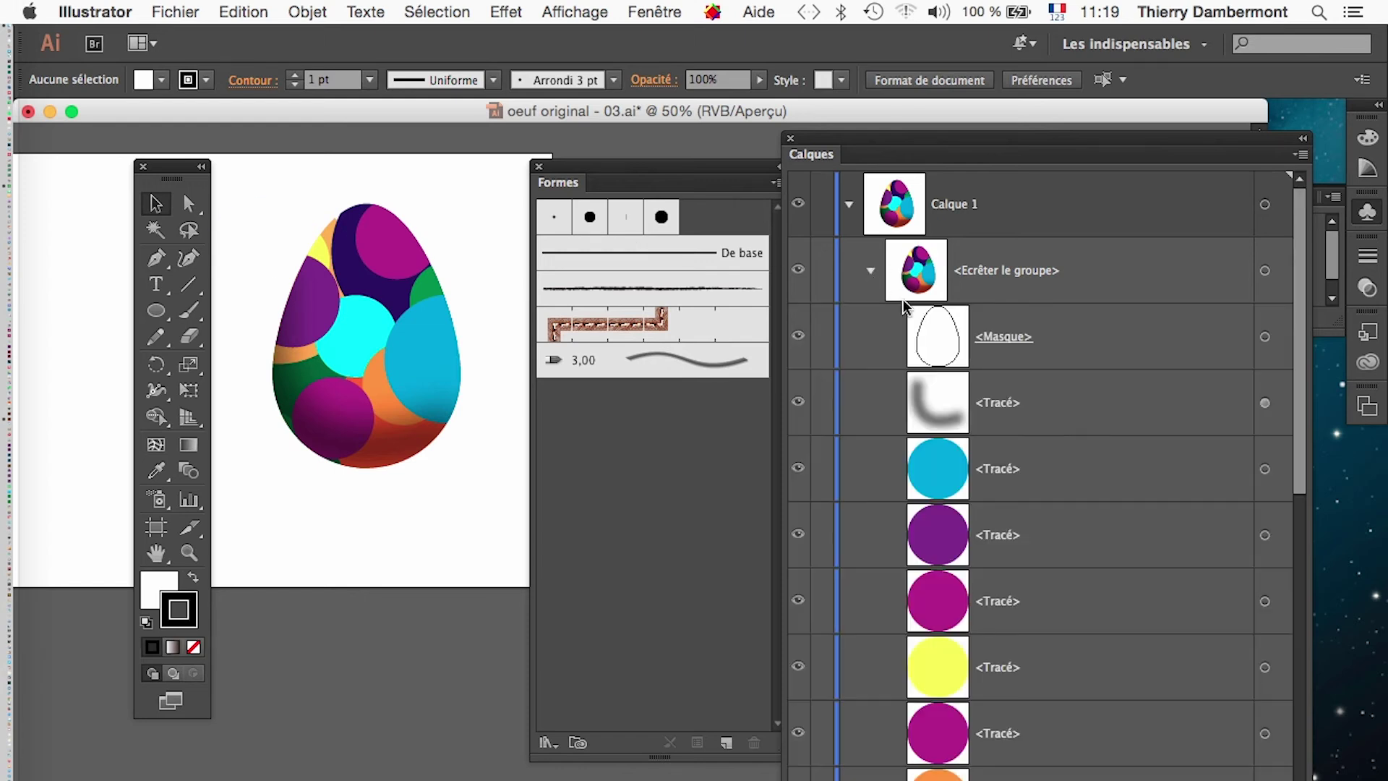
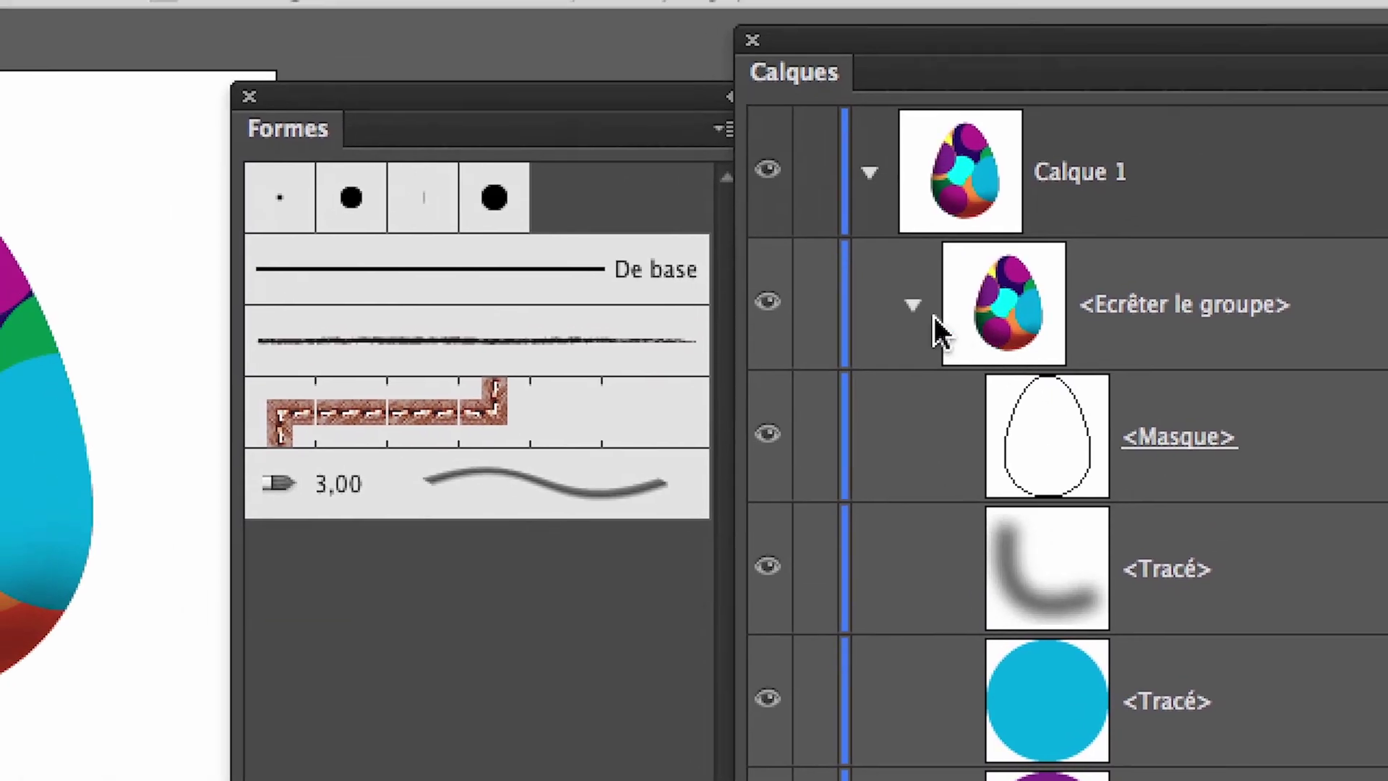
left_click(925, 312)
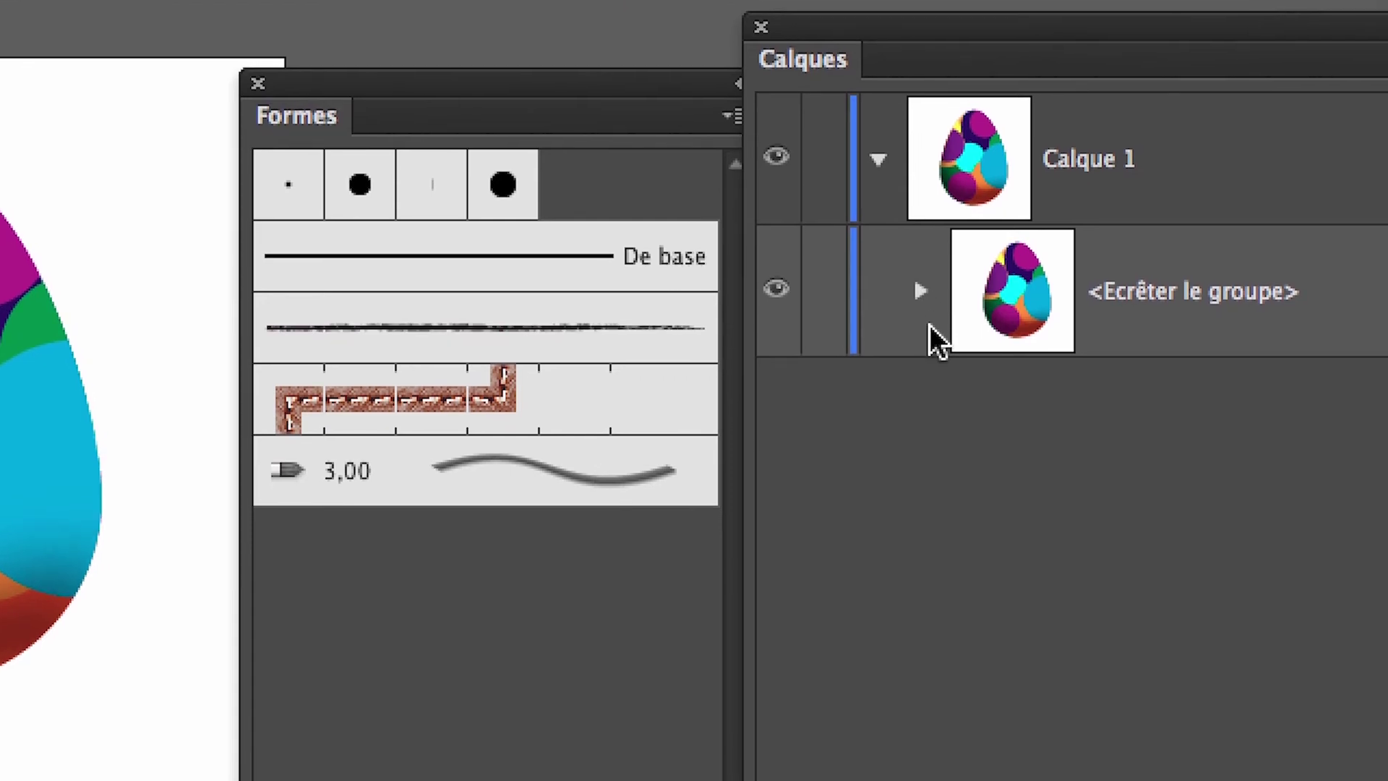
left_click(921, 291)
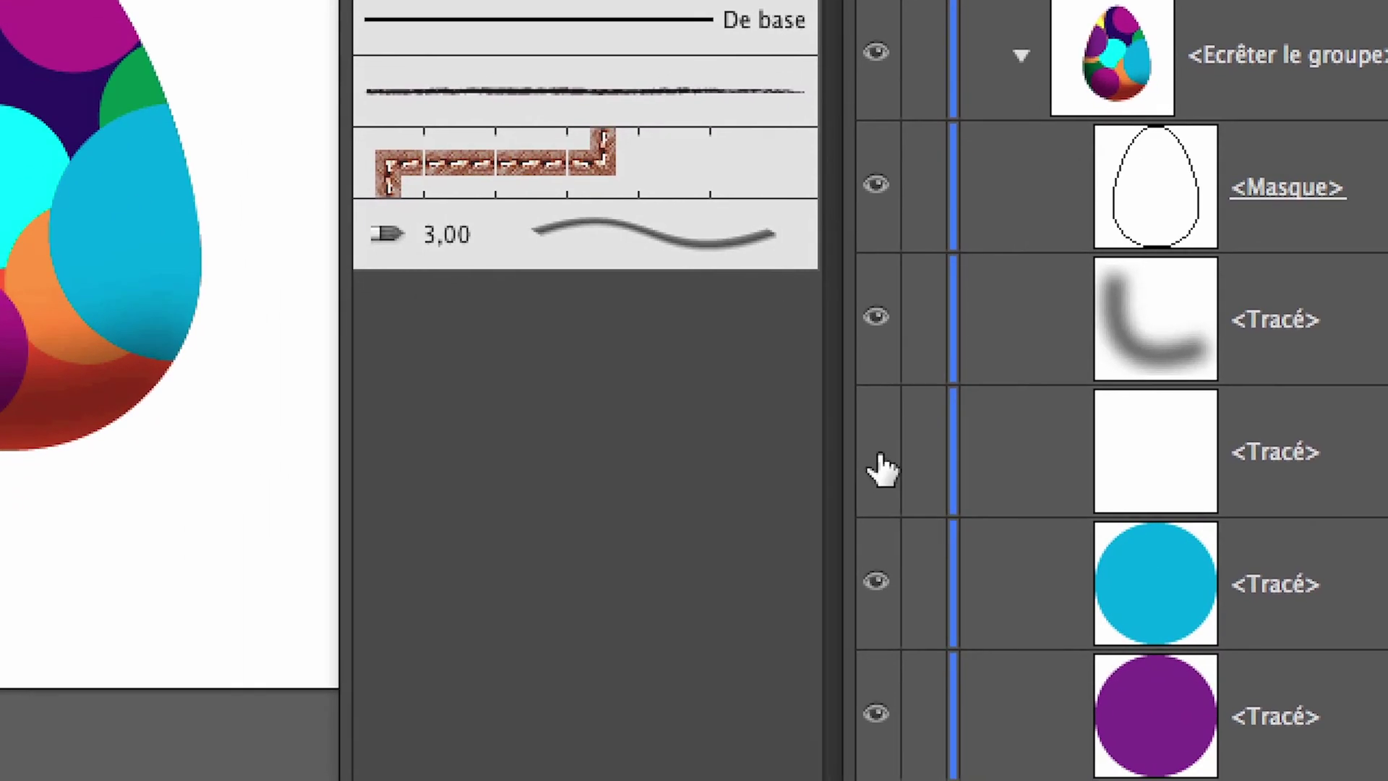
left_click(877, 455)
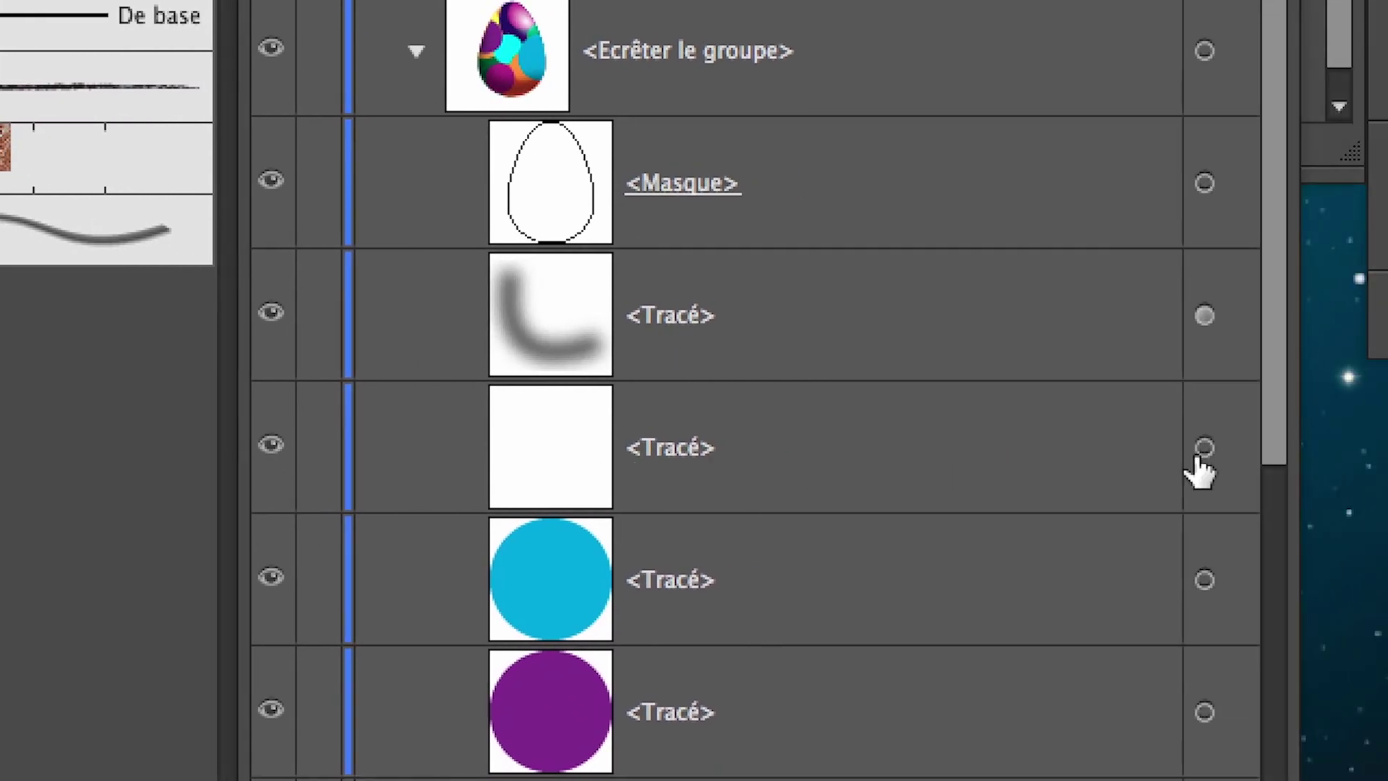
Step: Rasterize the egg's highlight path in RVB at Moyenne (150 ppp) with a transparent background, and check the image by toggling its visibility
left_click(1200, 454)
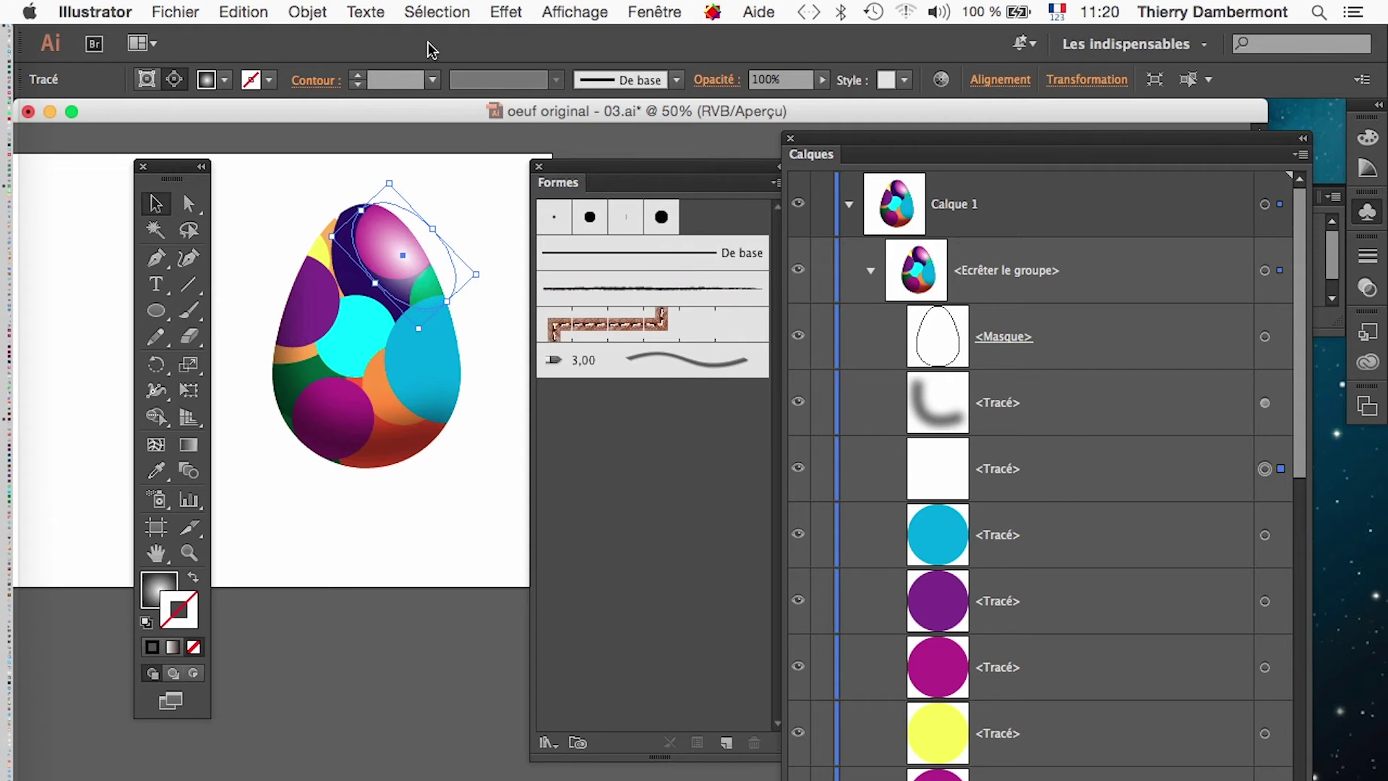
left_click(307, 12)
left_click(325, 266)
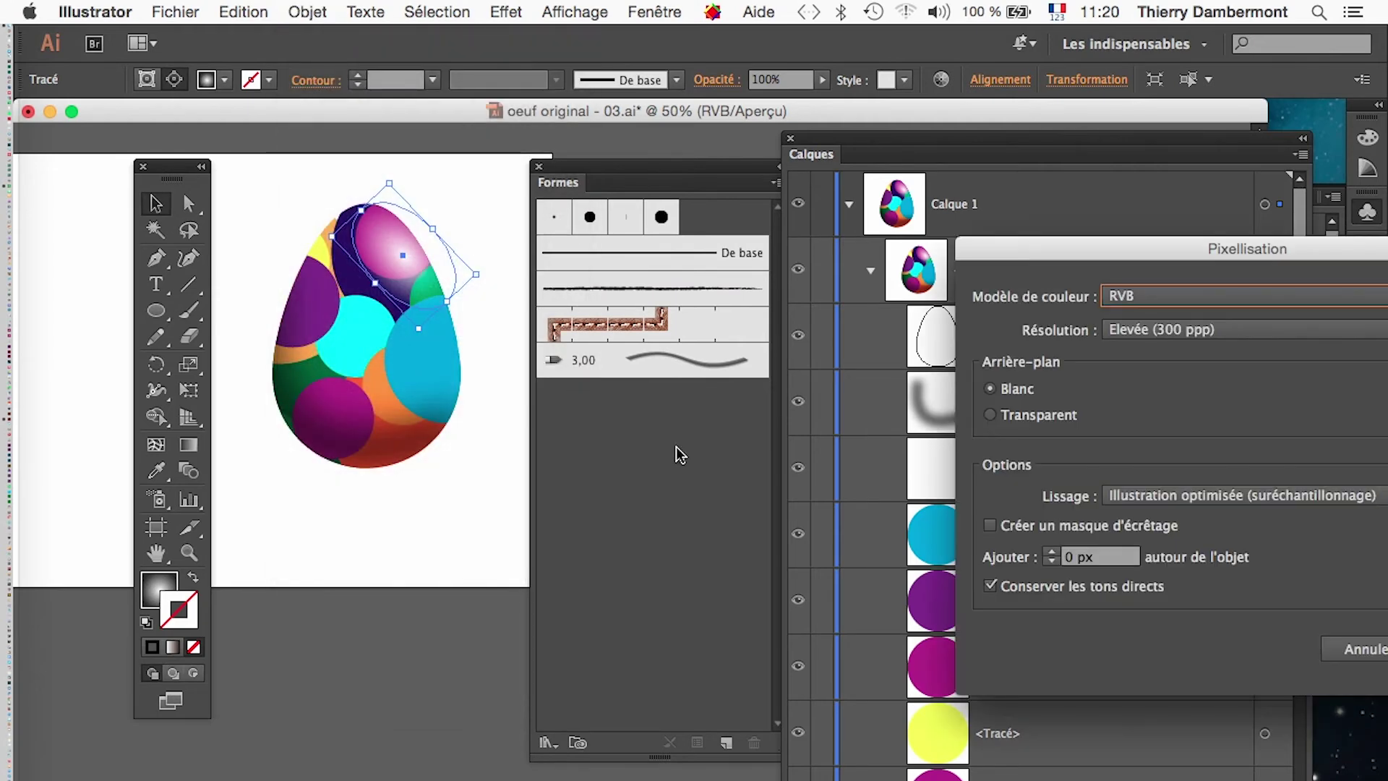
left_click_drag(1200, 250, 831, 214)
left_click(820, 295)
left_click(829, 344)
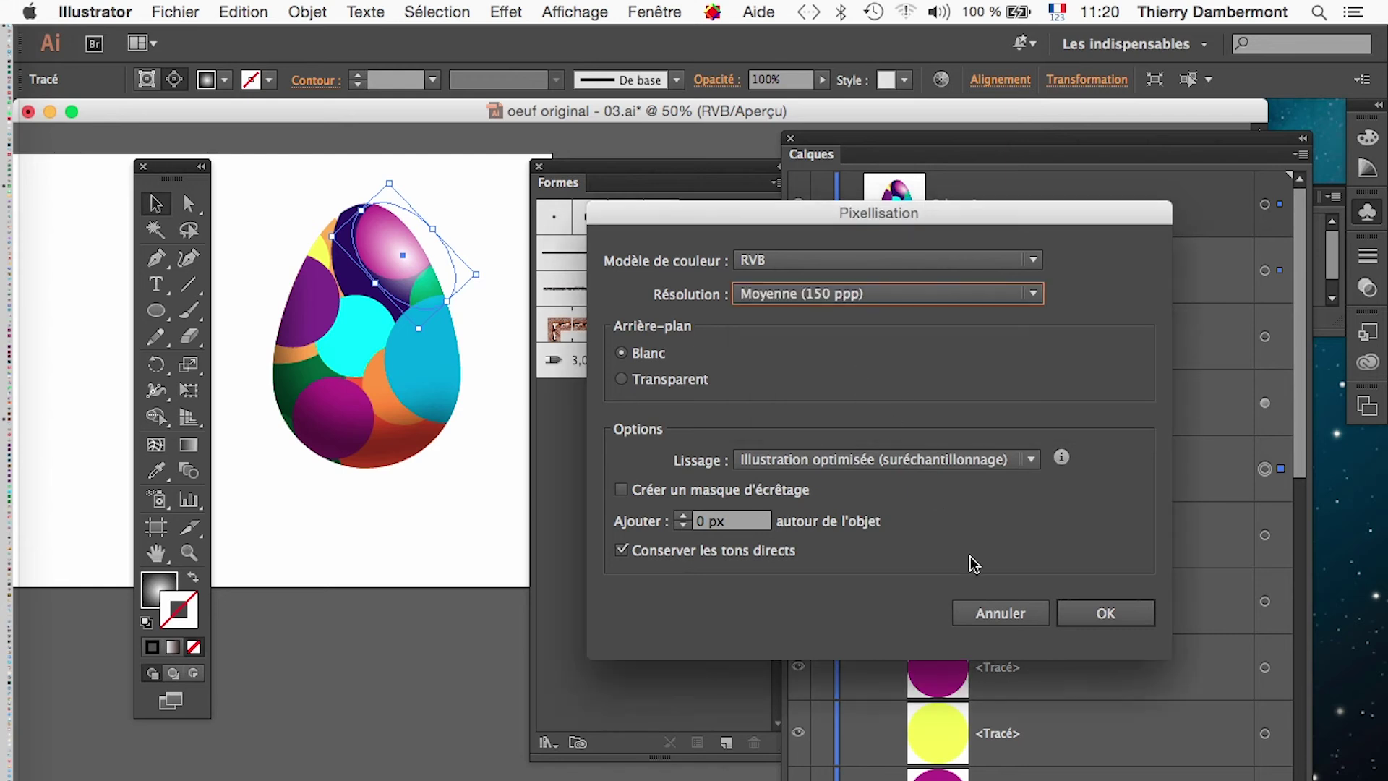
left_click(646, 380)
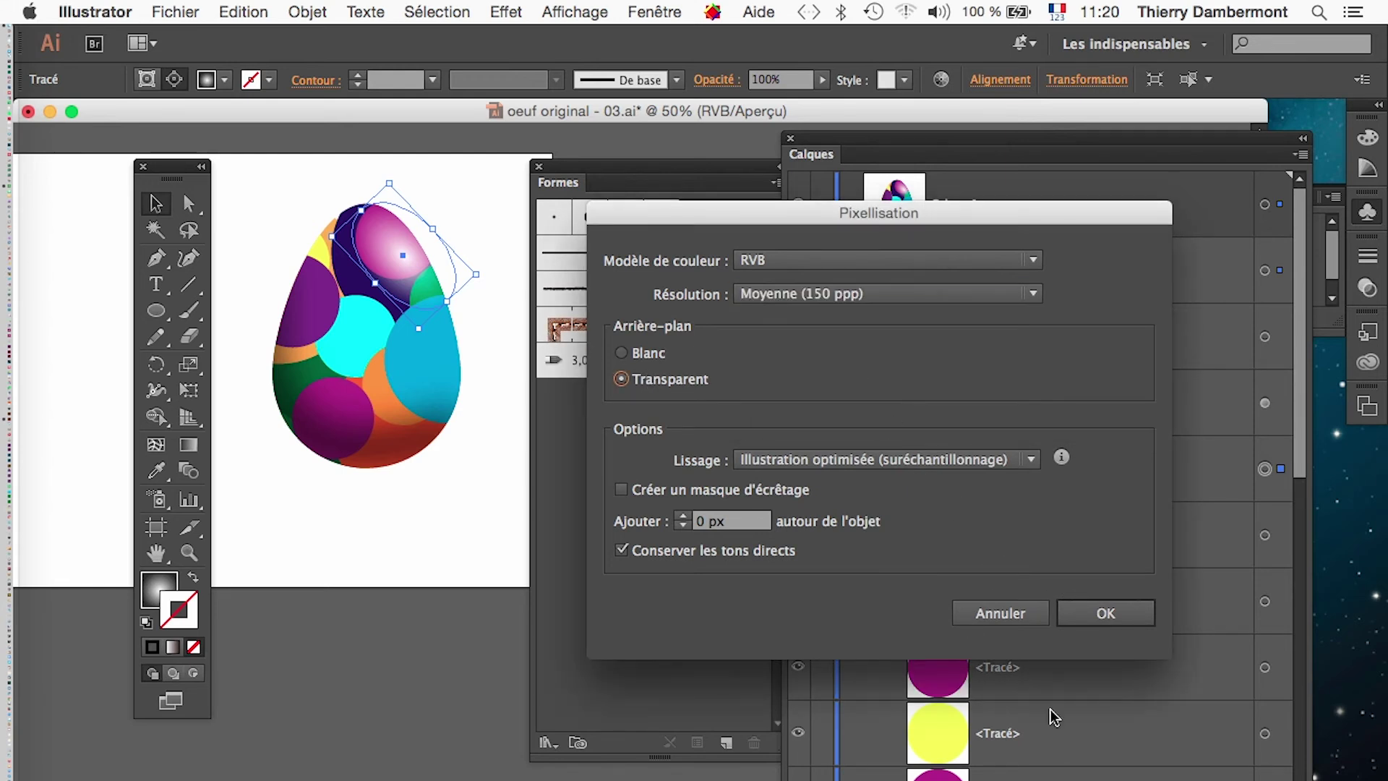
left_click(1102, 615)
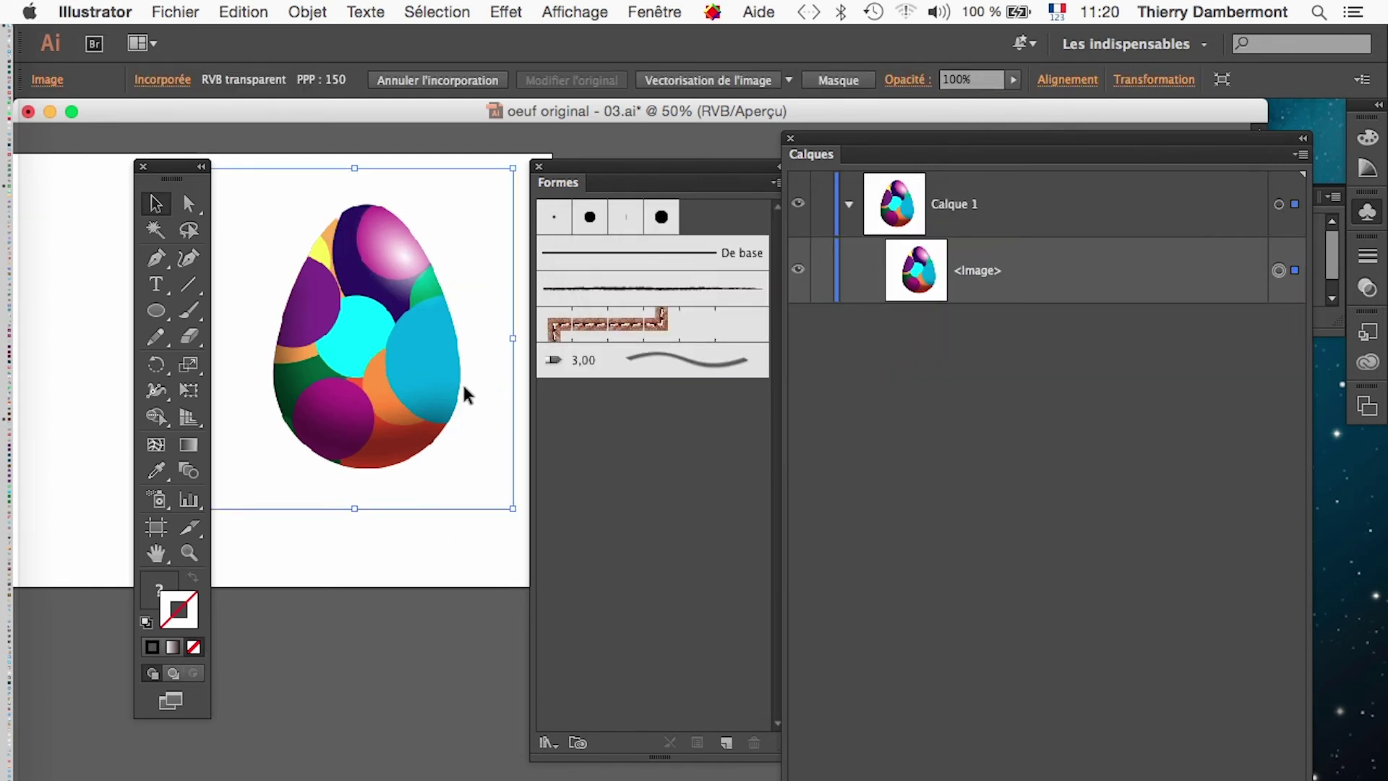
left_click(341, 545)
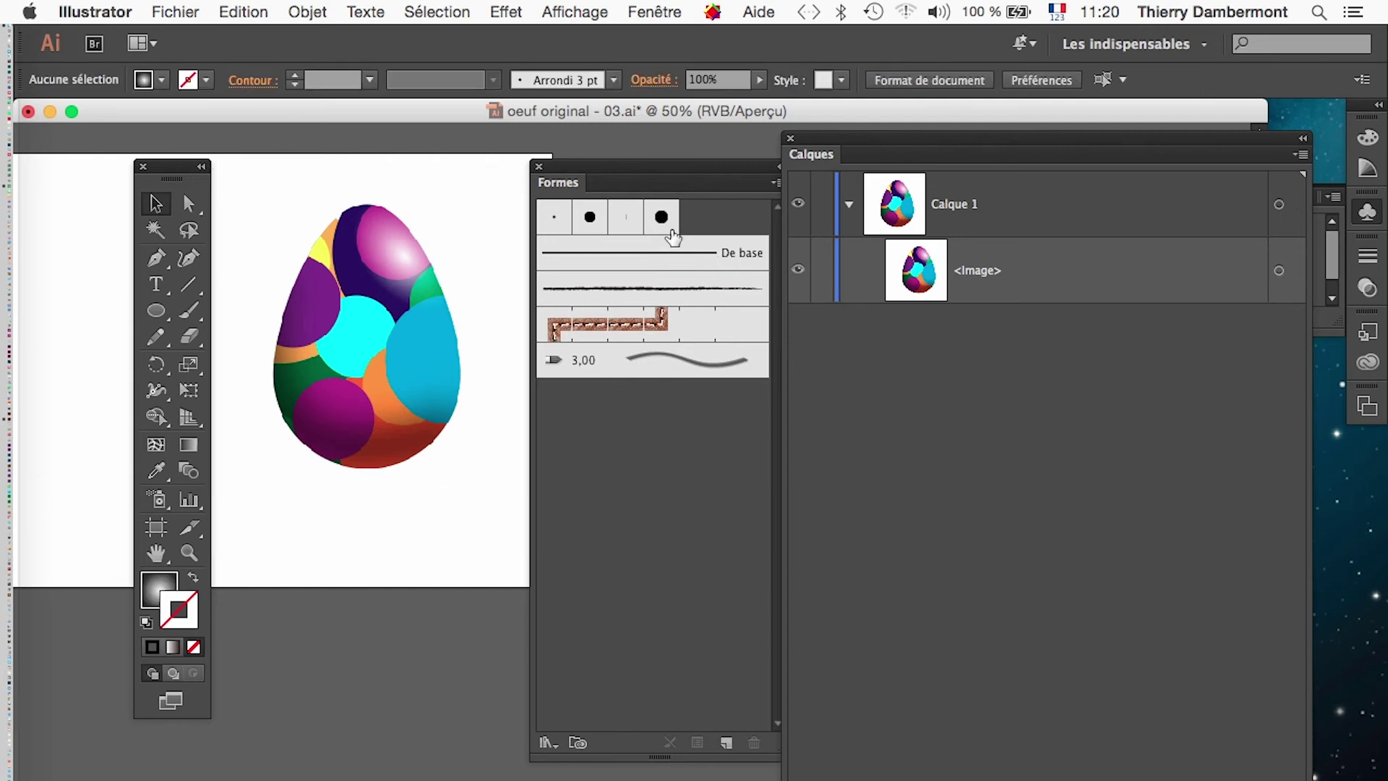
left_click(799, 271)
left_click(799, 271)
Step: Revert "oeuf original - 03.ai" to its last saved version
left_click(242, 12)
left_click(235, 37)
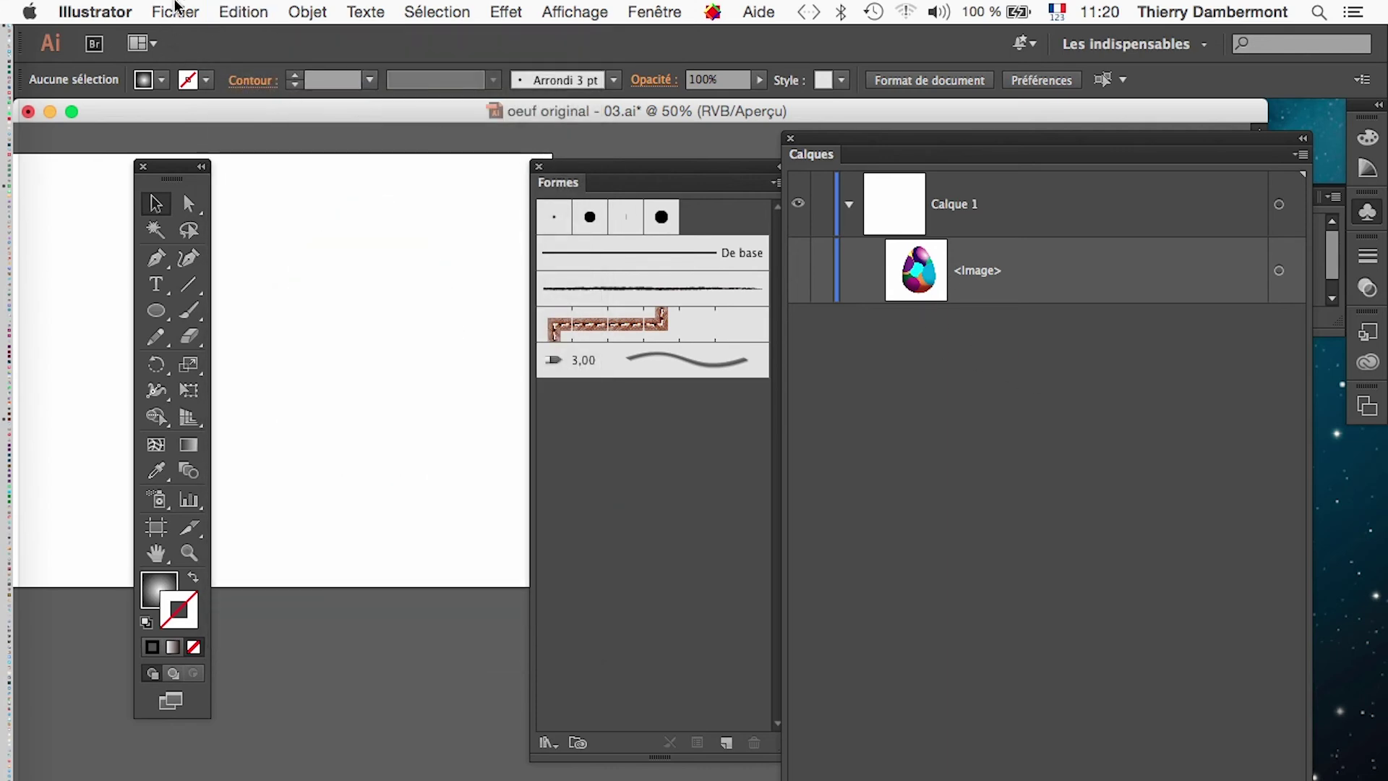
left_click(175, 10)
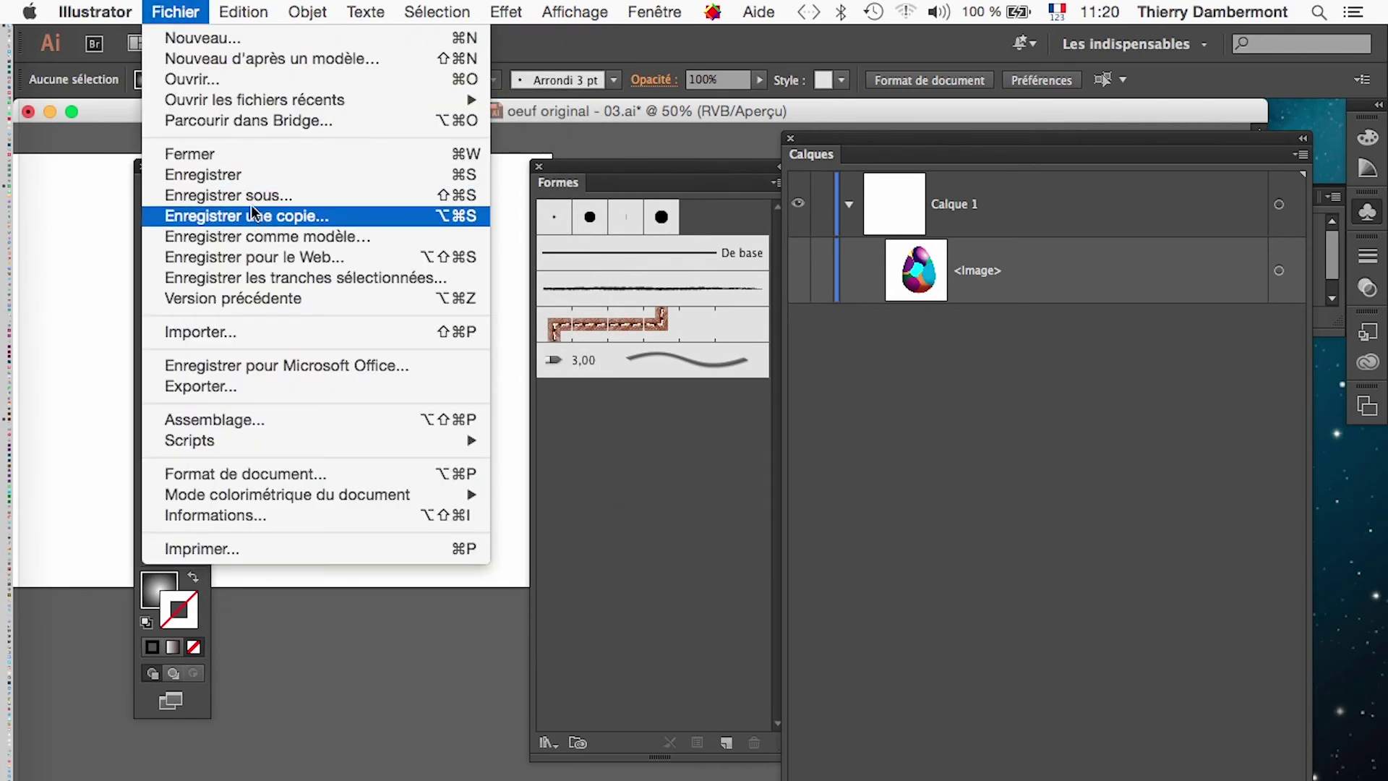
left_click(295, 299)
left_click(882, 622)
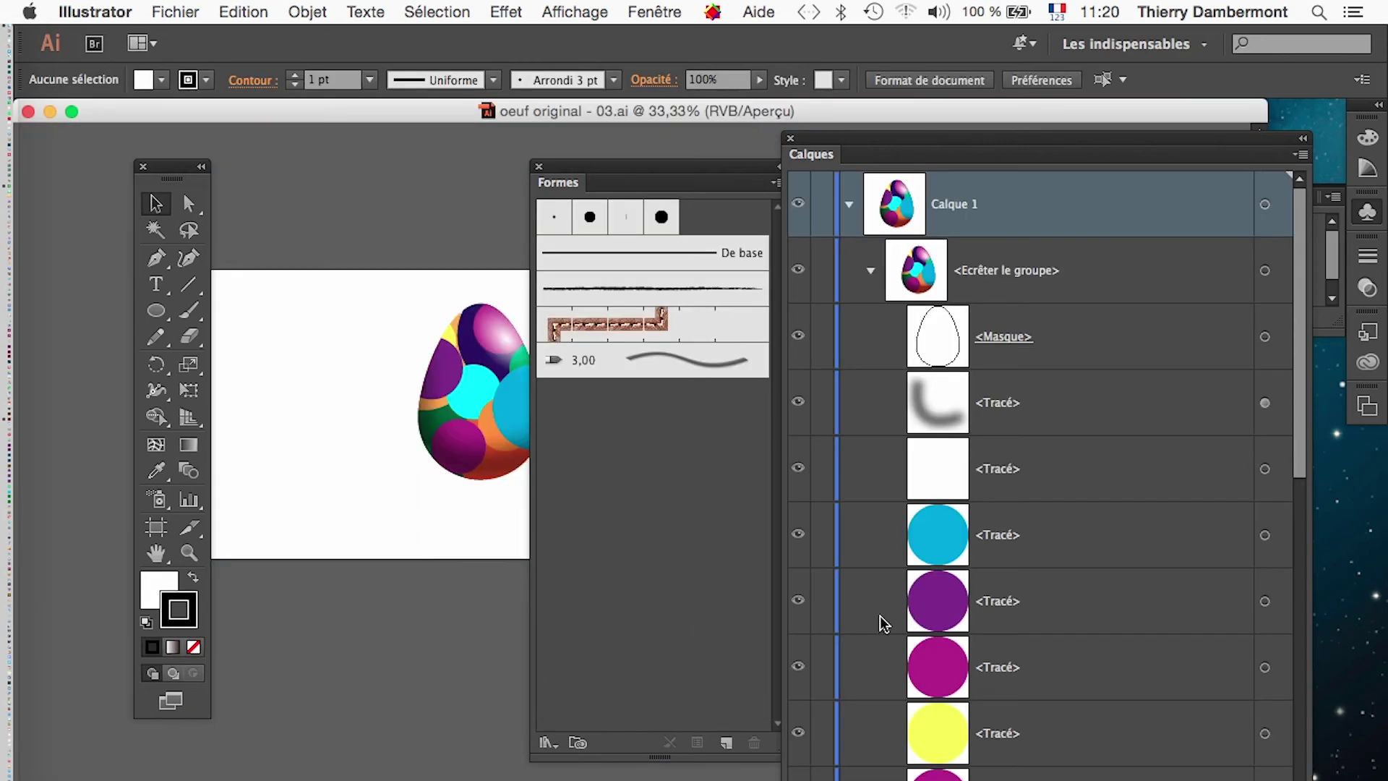
Step: Delete the white highlight path from the clipped egg group and collapse the group in the Calques panel
left_click_drag(611, 176, 663, 182)
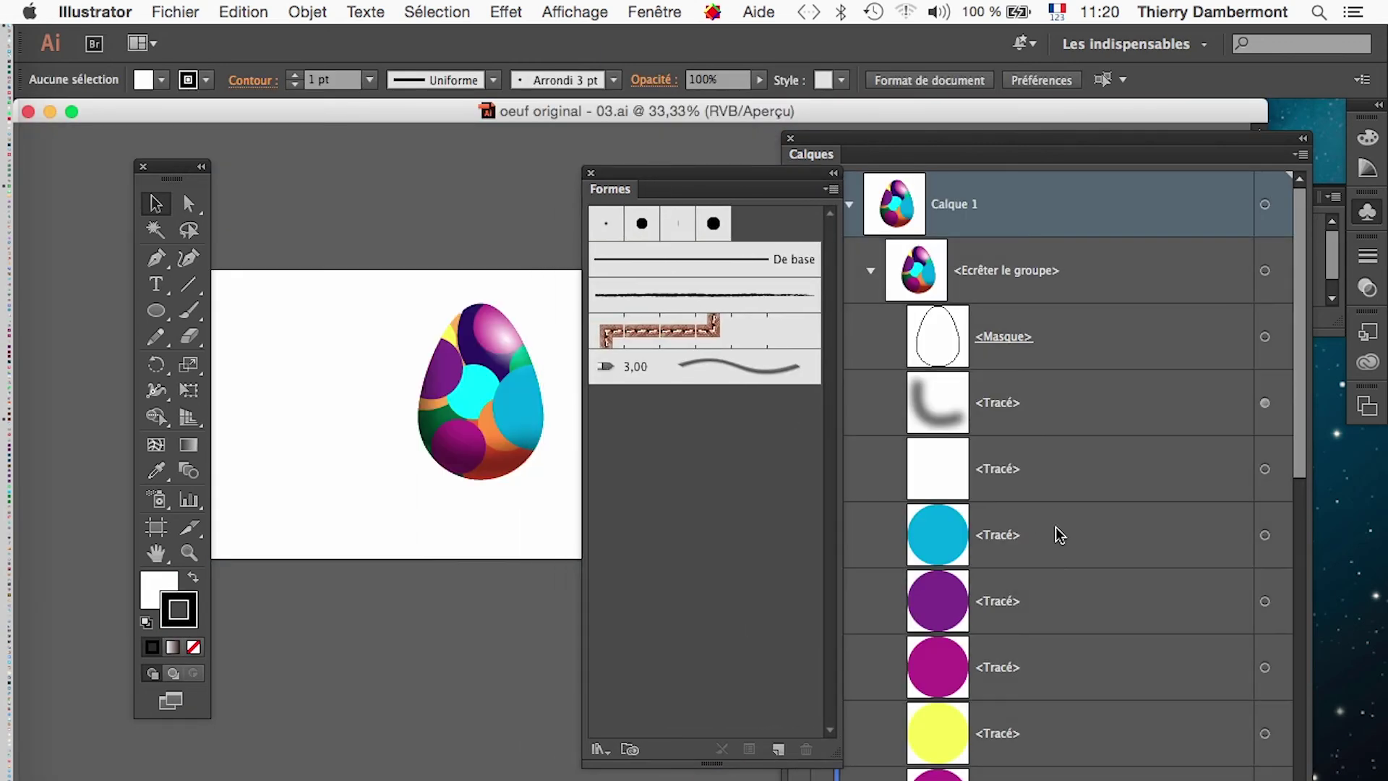
left_click(932, 486)
left_click(797, 471)
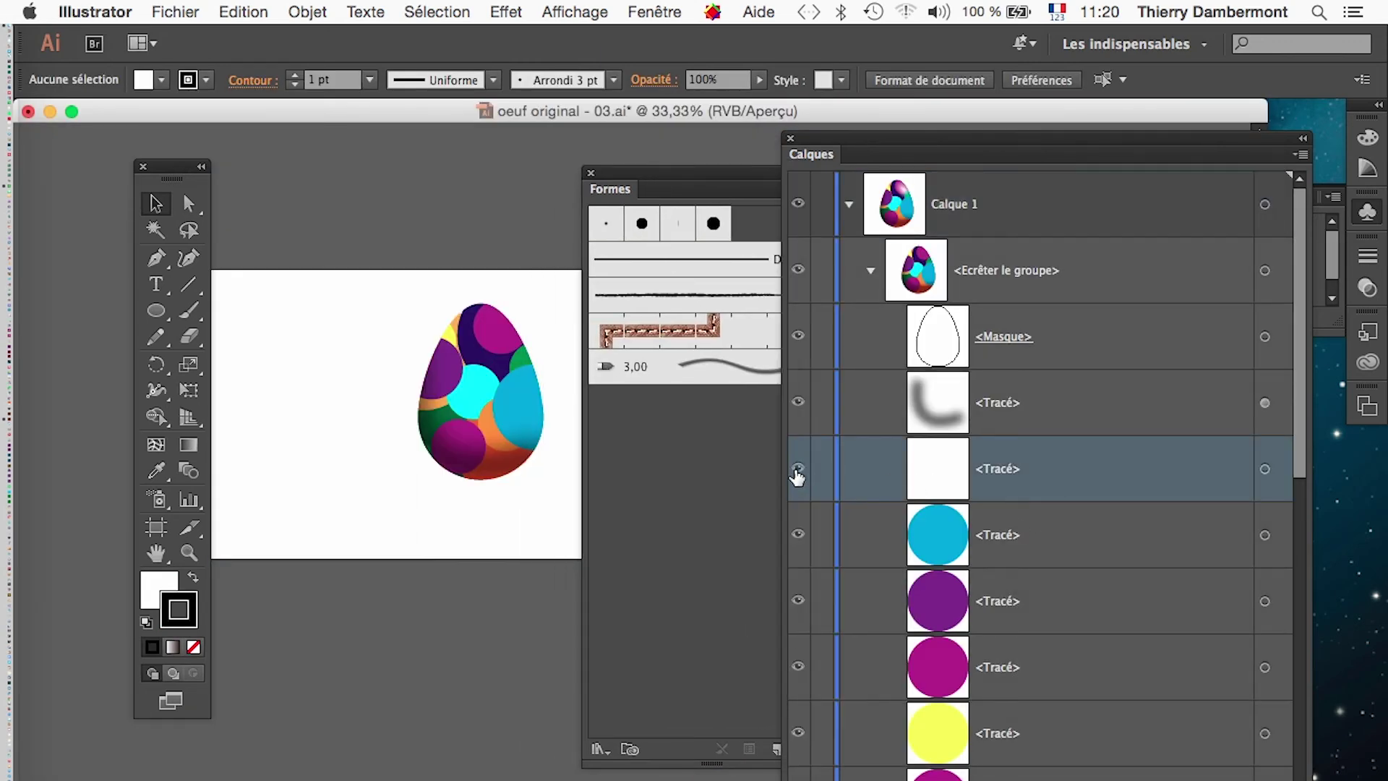
left_click(798, 471)
scroll(1186, 675, "down", 8)
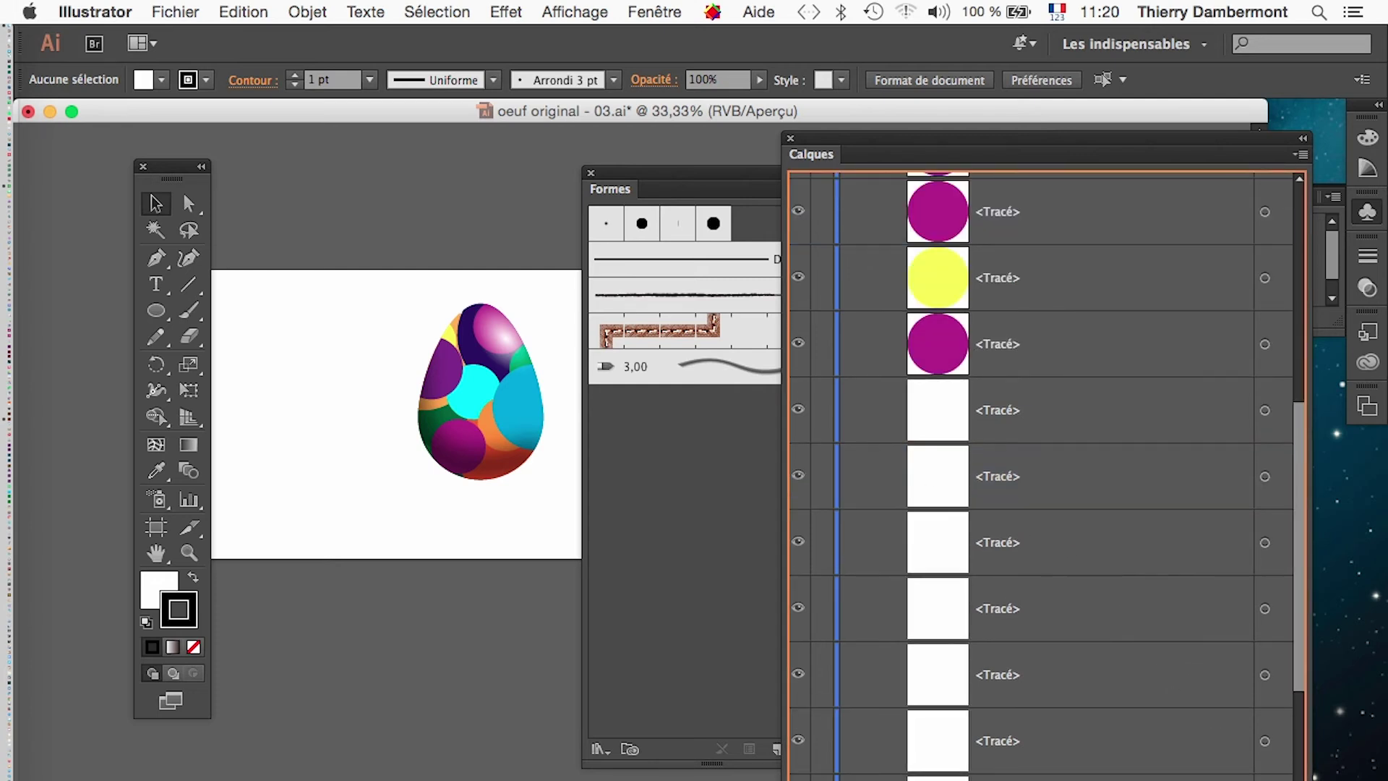
scroll(1081, 542, "up", 10)
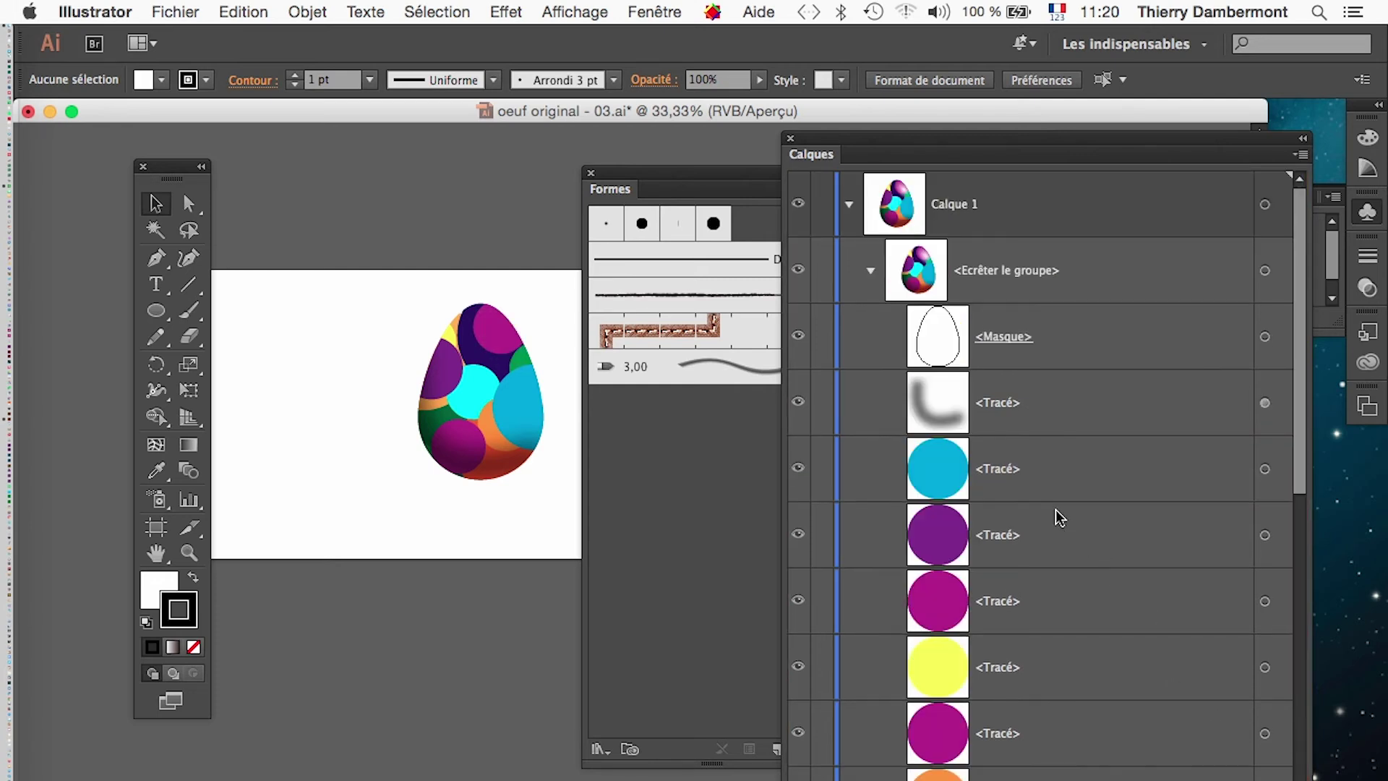
left_click(870, 271)
left_click_drag(857, 139, 949, 137)
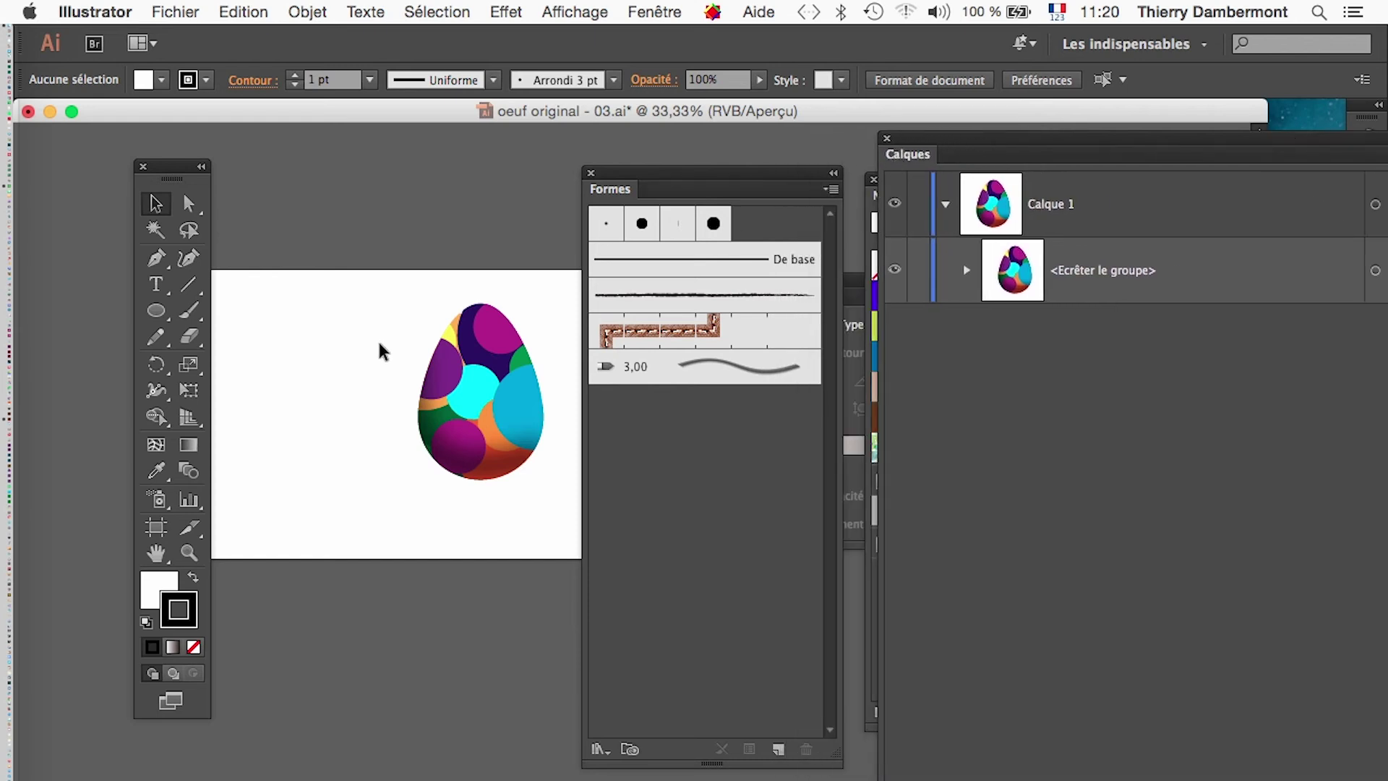
Step: Try turning the egg without its highlight into a Forme diffuse brush with the default options
left_click(526, 465)
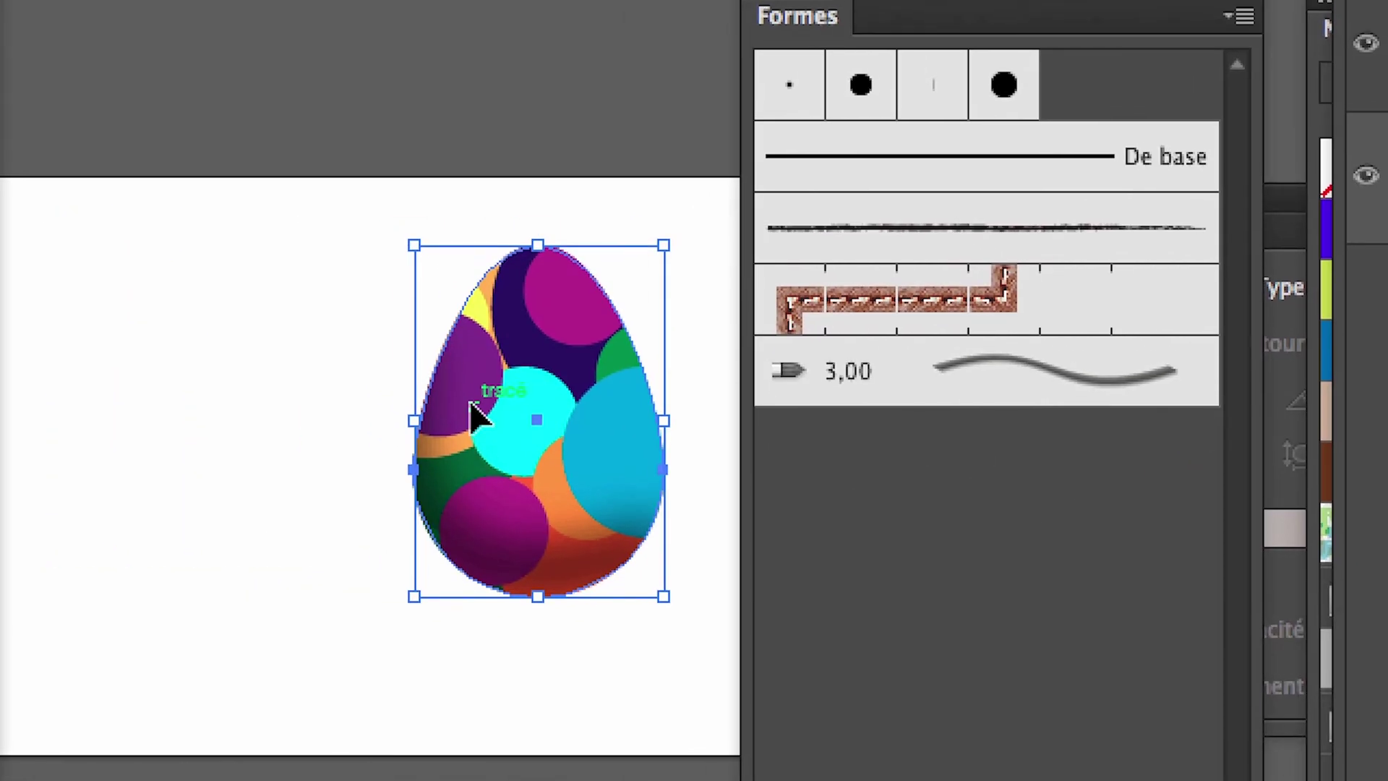
left_click_drag(473, 416, 937, 578)
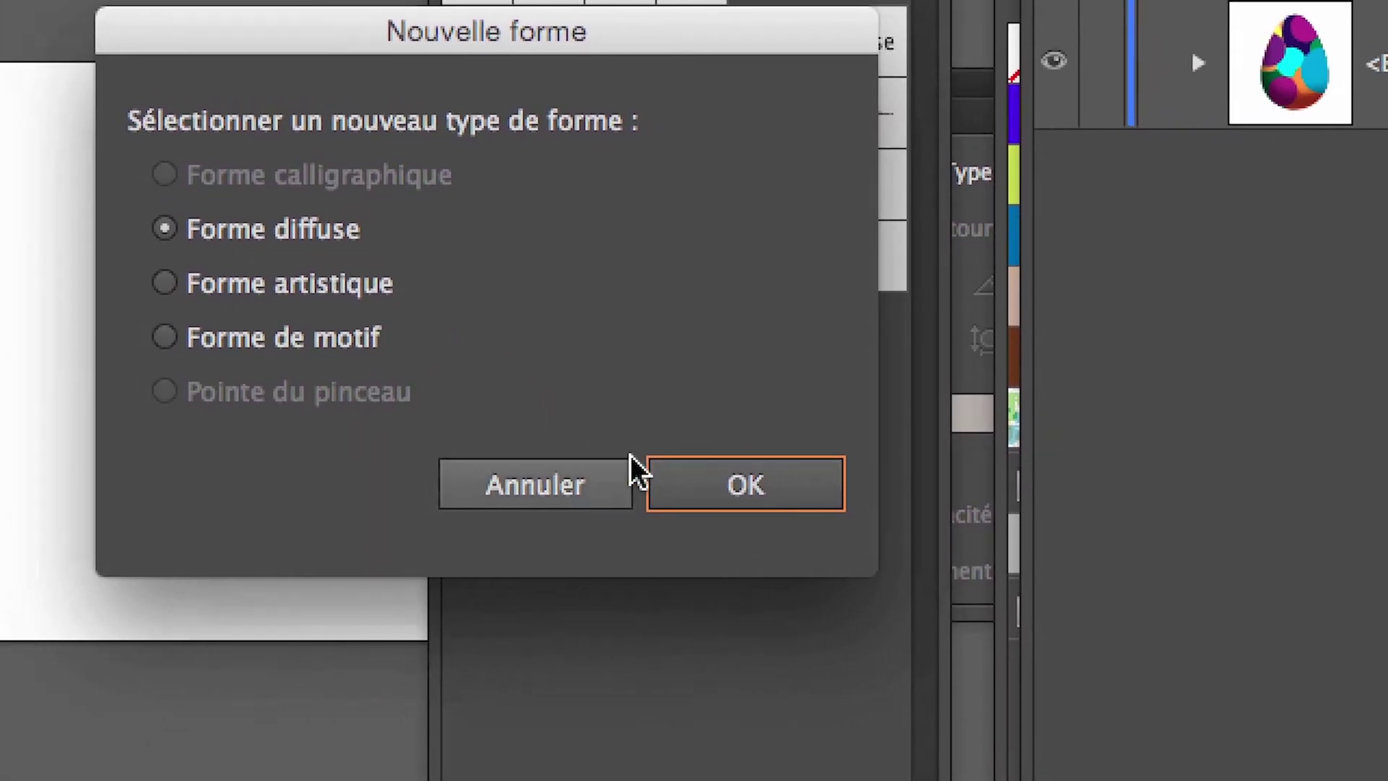
left_click(649, 473)
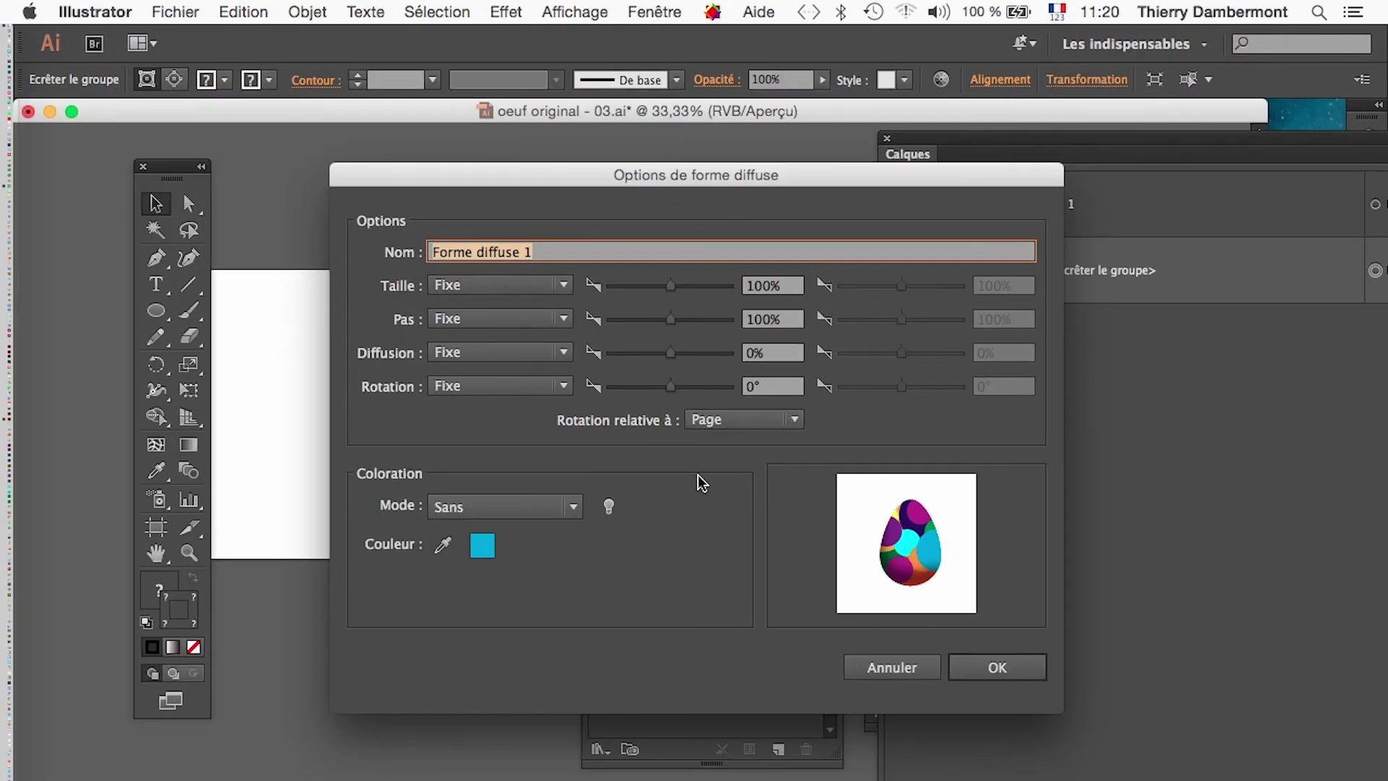
left_click_drag(506, 178, 789, 185)
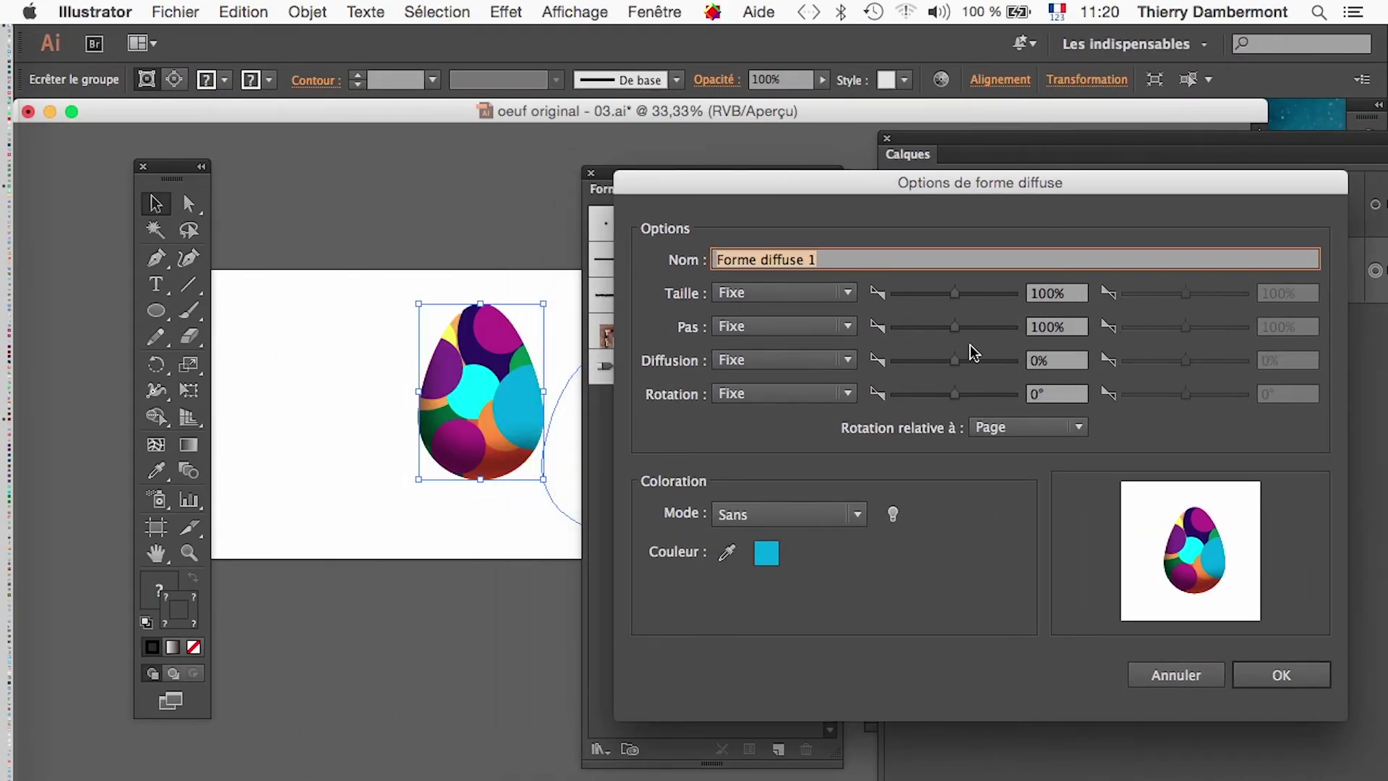
left_click(1191, 676)
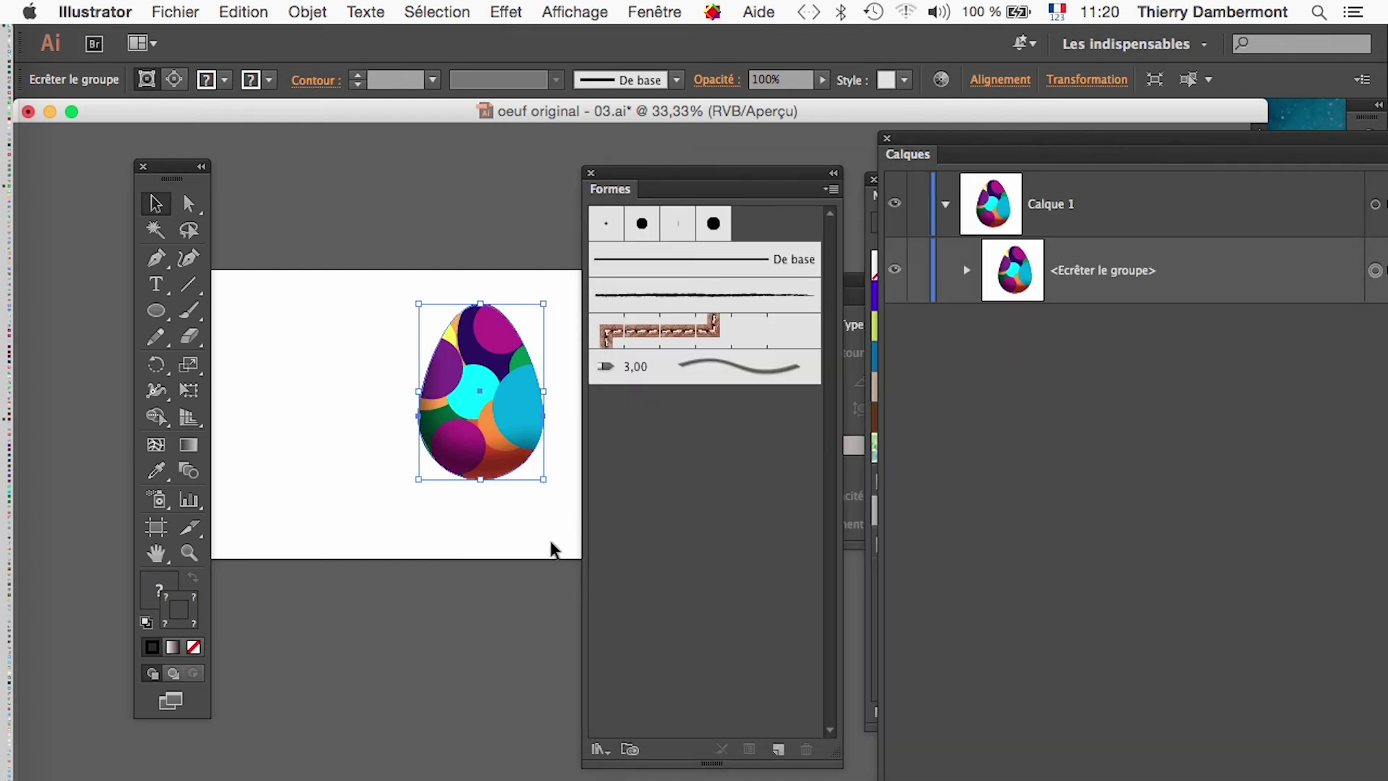
Step: Examine the egg's upper area and overlapping colour circles up close
left_click_drag(672, 194, 675, 230)
scroll(463, 372, "up", 5)
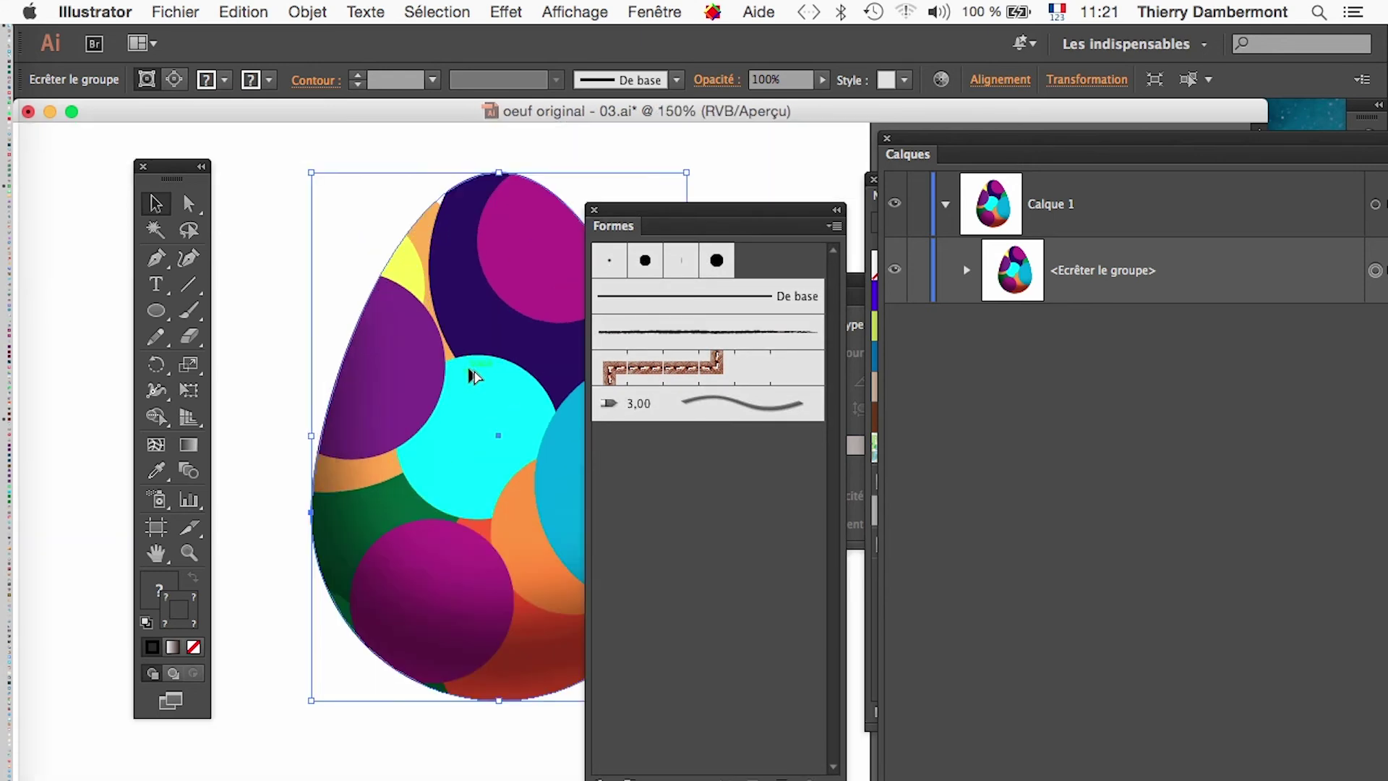
left_click_drag(557, 331, 468, 394)
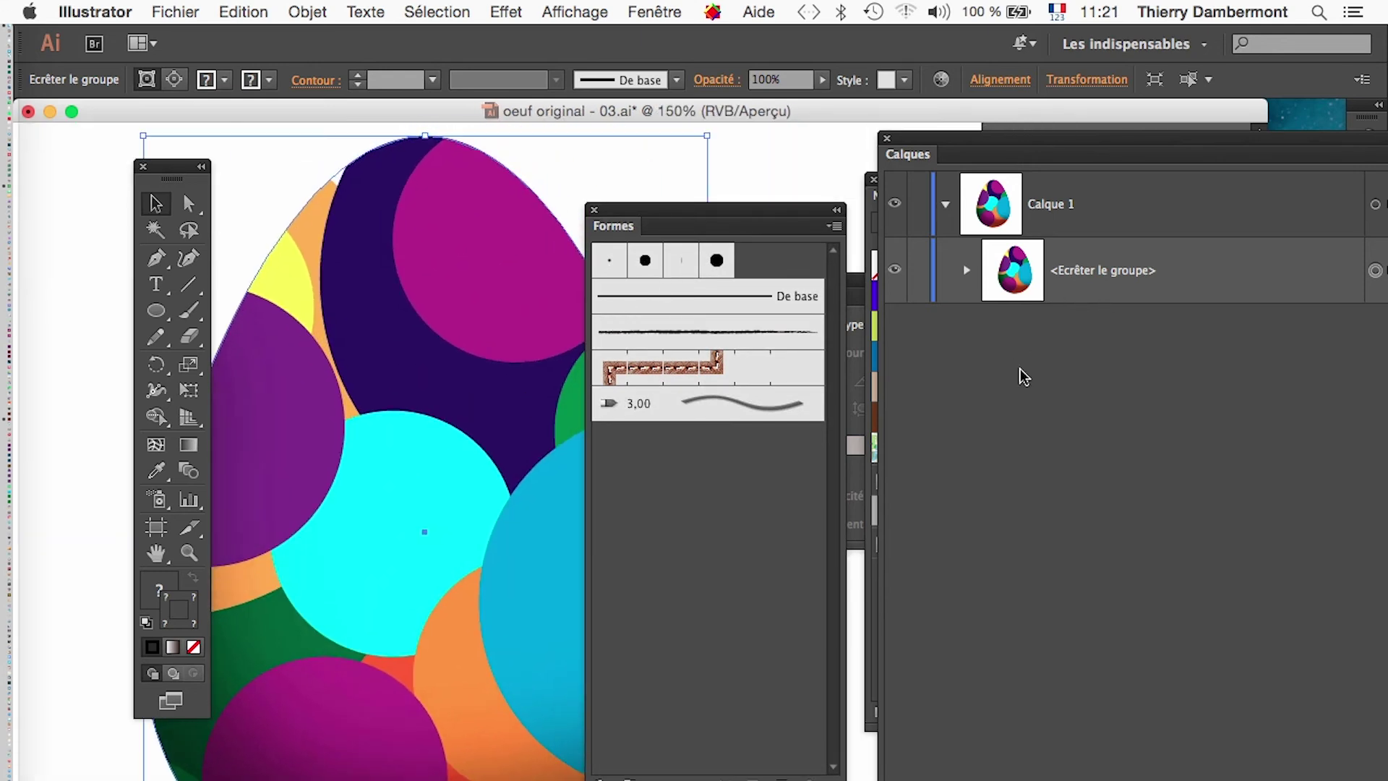
left_click(74, 224)
left_click(339, 312)
left_click(89, 283)
left_click(249, 365)
scroll(427, 429, "down", 3)
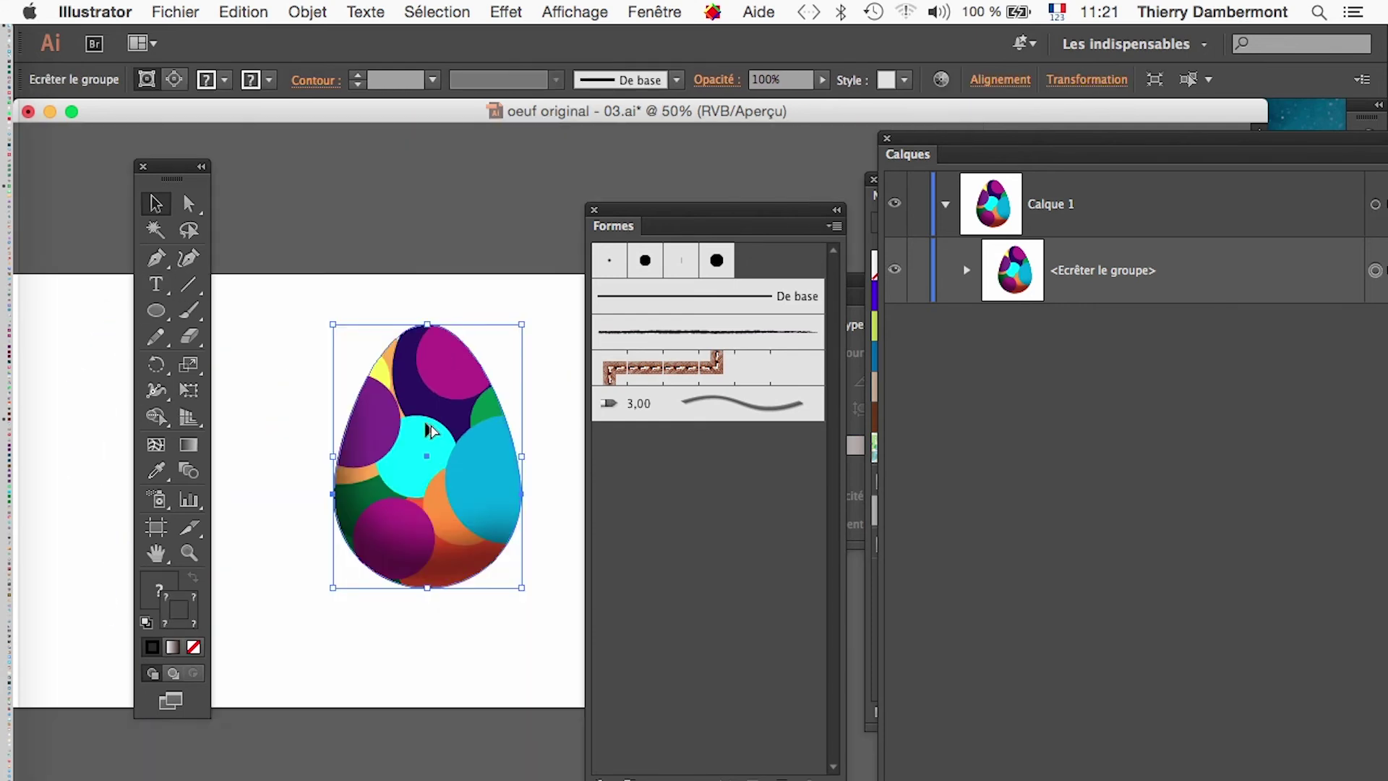
Step: Isolate the egg's clipping mask group for editing
left_click(332, 296)
left_click(351, 394)
right_click(379, 409)
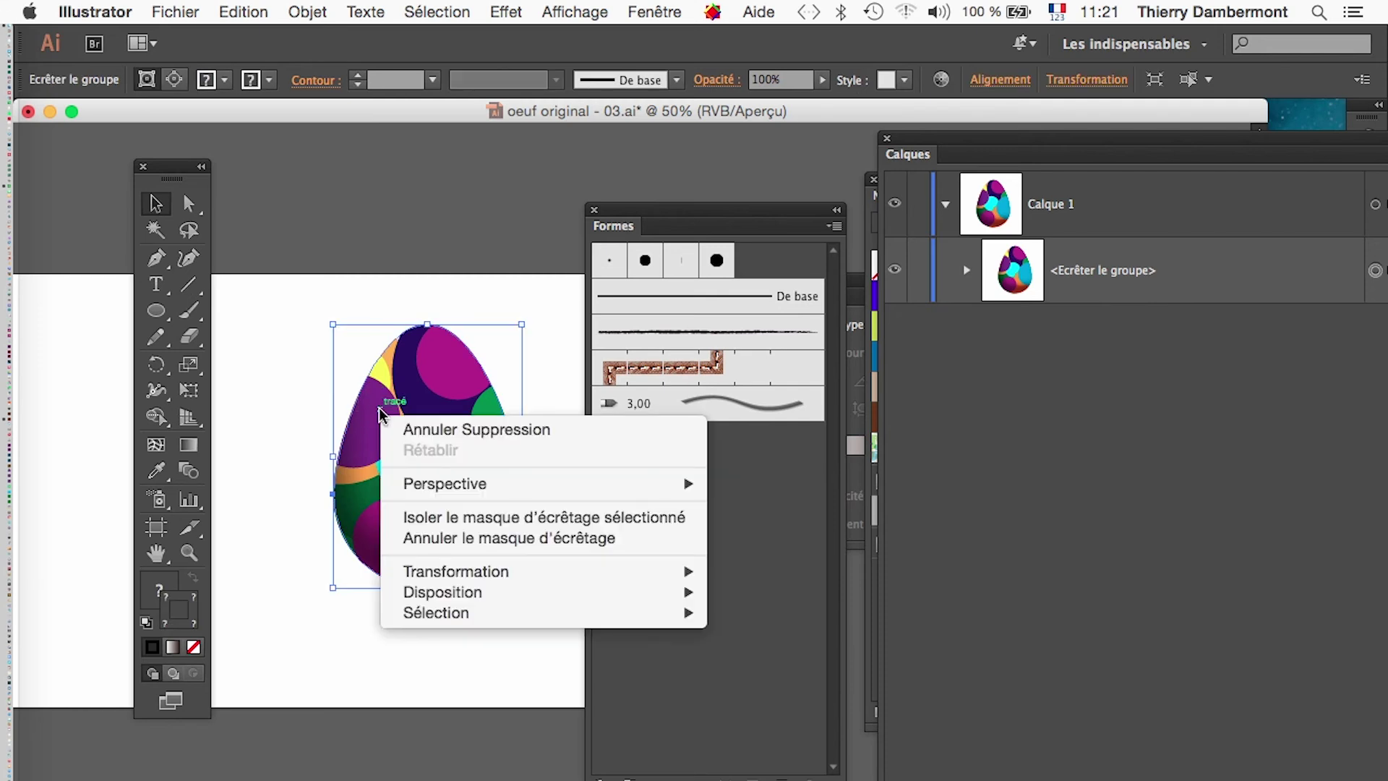
left_click(501, 517)
Step: Draw a small white circle with no stroke over the upper part of the egg, between the magenta and blue circles
key("l")
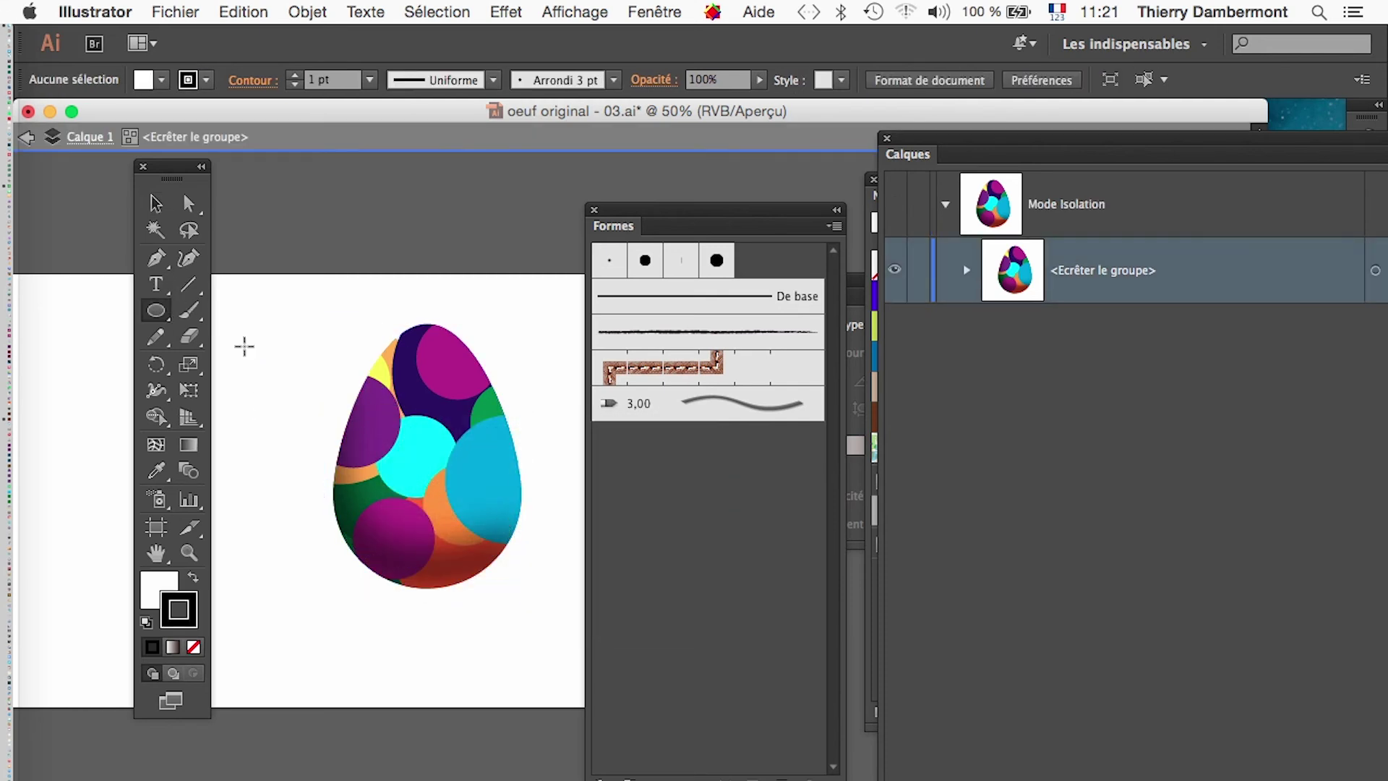
left_click_drag(438, 382, 488, 433)
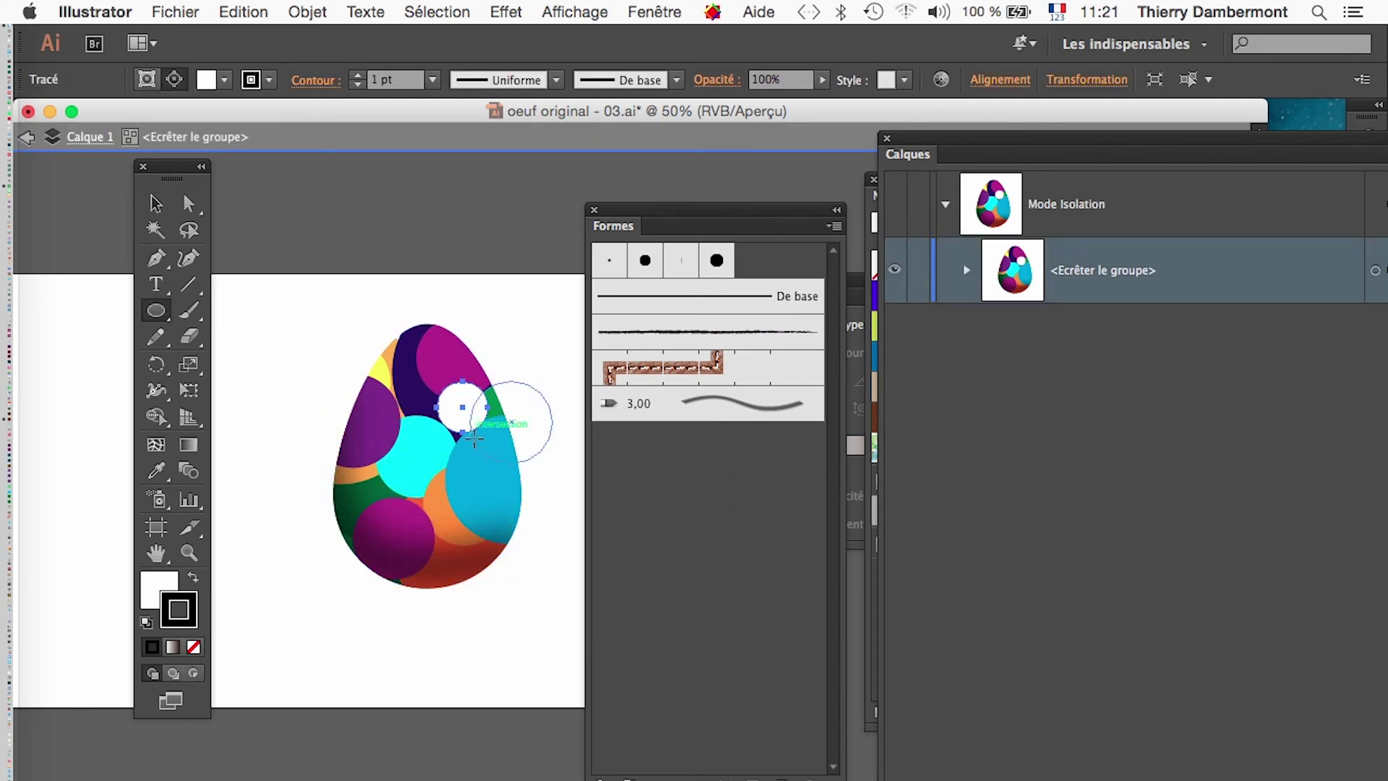
left_click(477, 418, "super")
left_click(477, 417, "super")
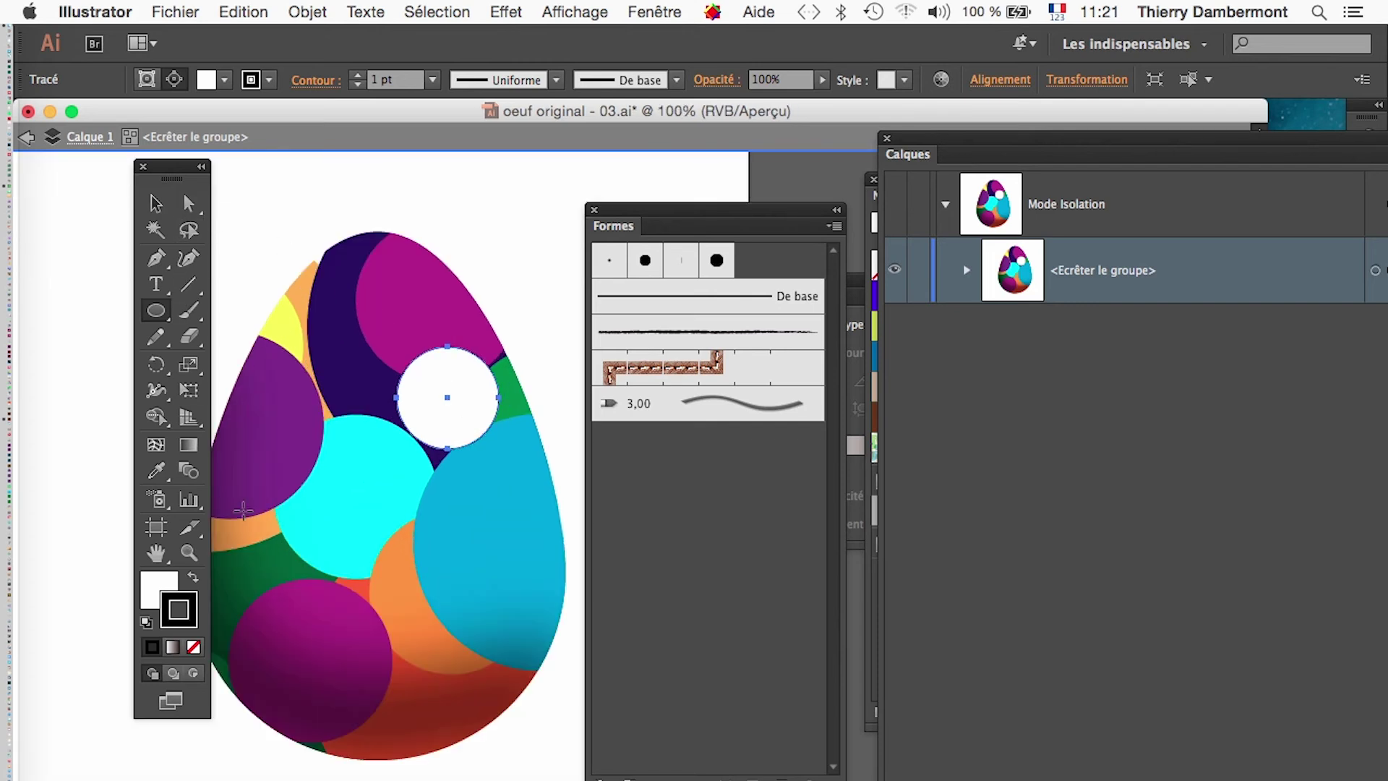
left_click(193, 646)
left_click(155, 593)
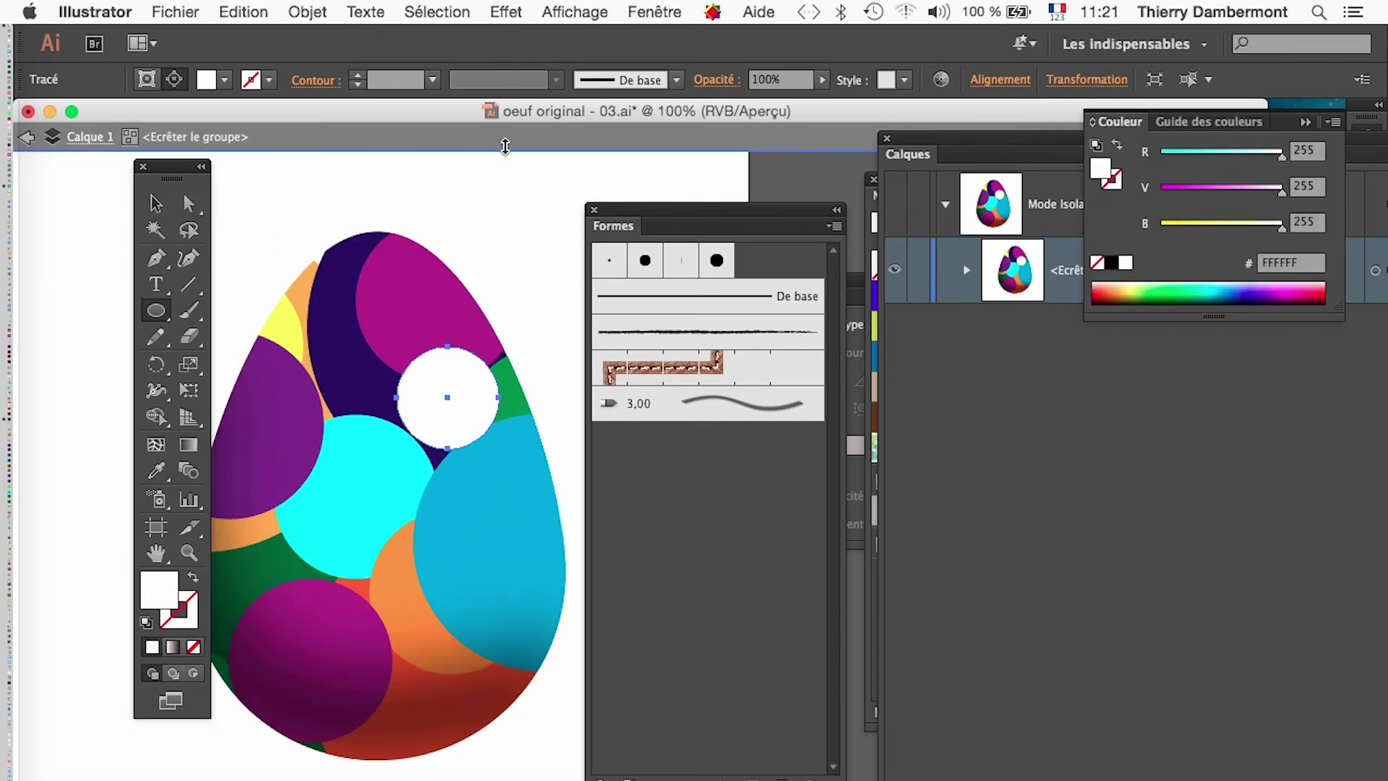
Step: Apply a Gaussian blur (Flou gaussien) with a radius of about 11.6 pixels to the white circle, with the preview on
left_click(506, 12)
mouse_move(614, 436)
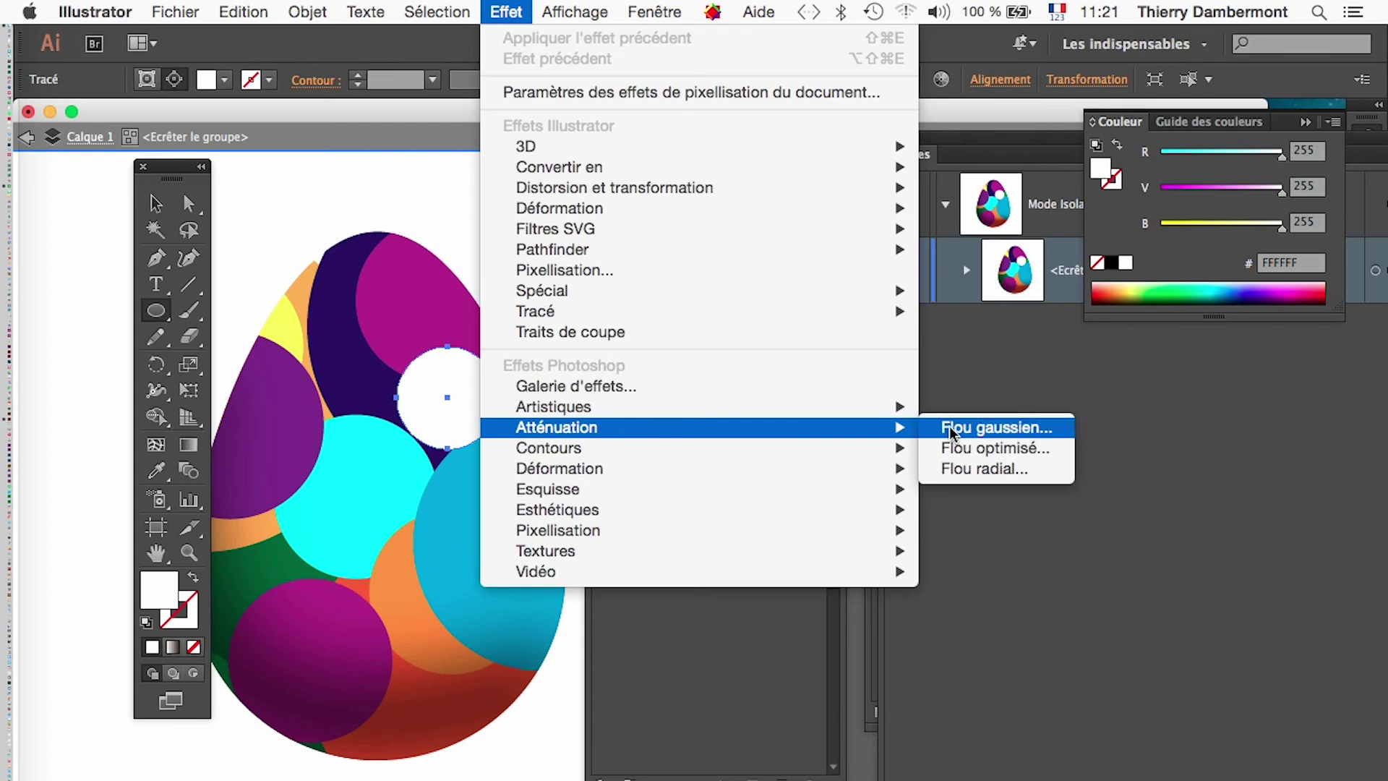
left_click(995, 427)
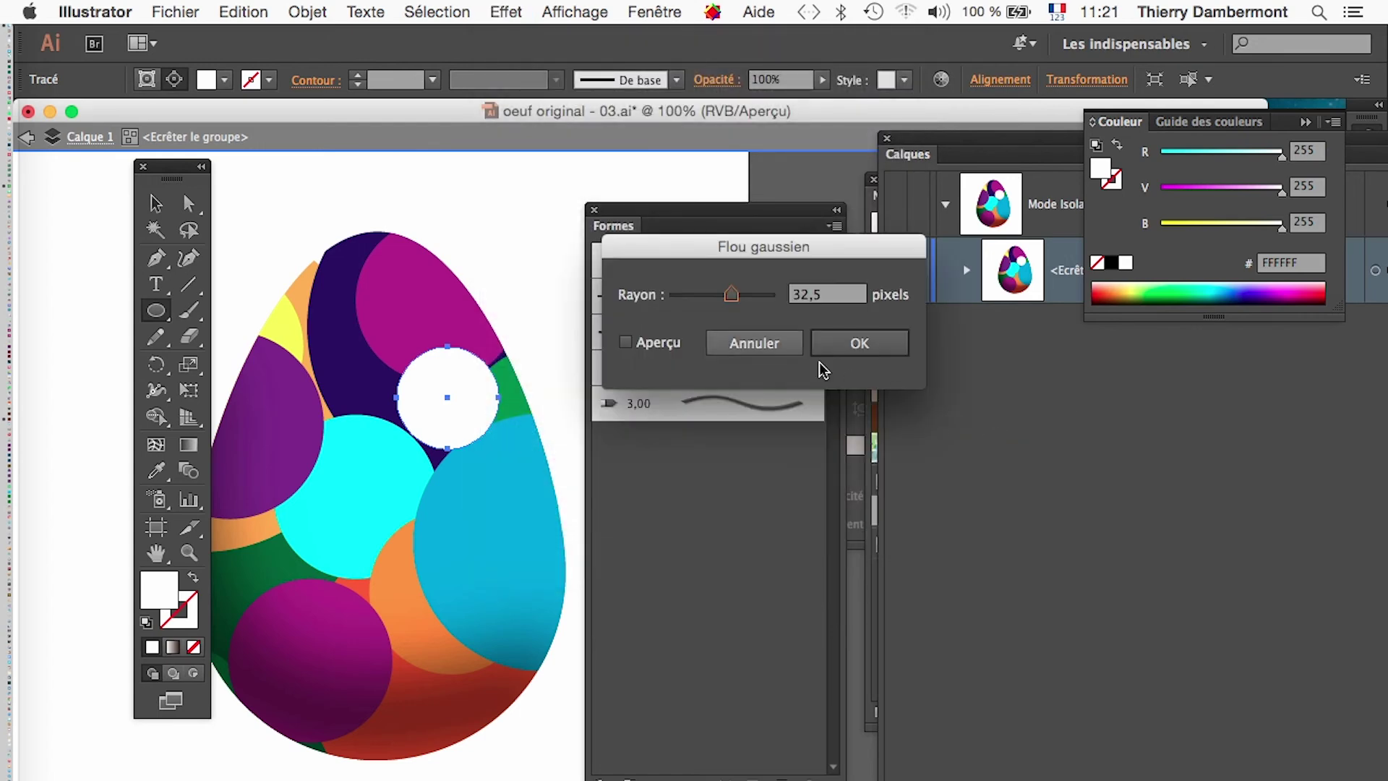
left_click(657, 344)
left_click(700, 296)
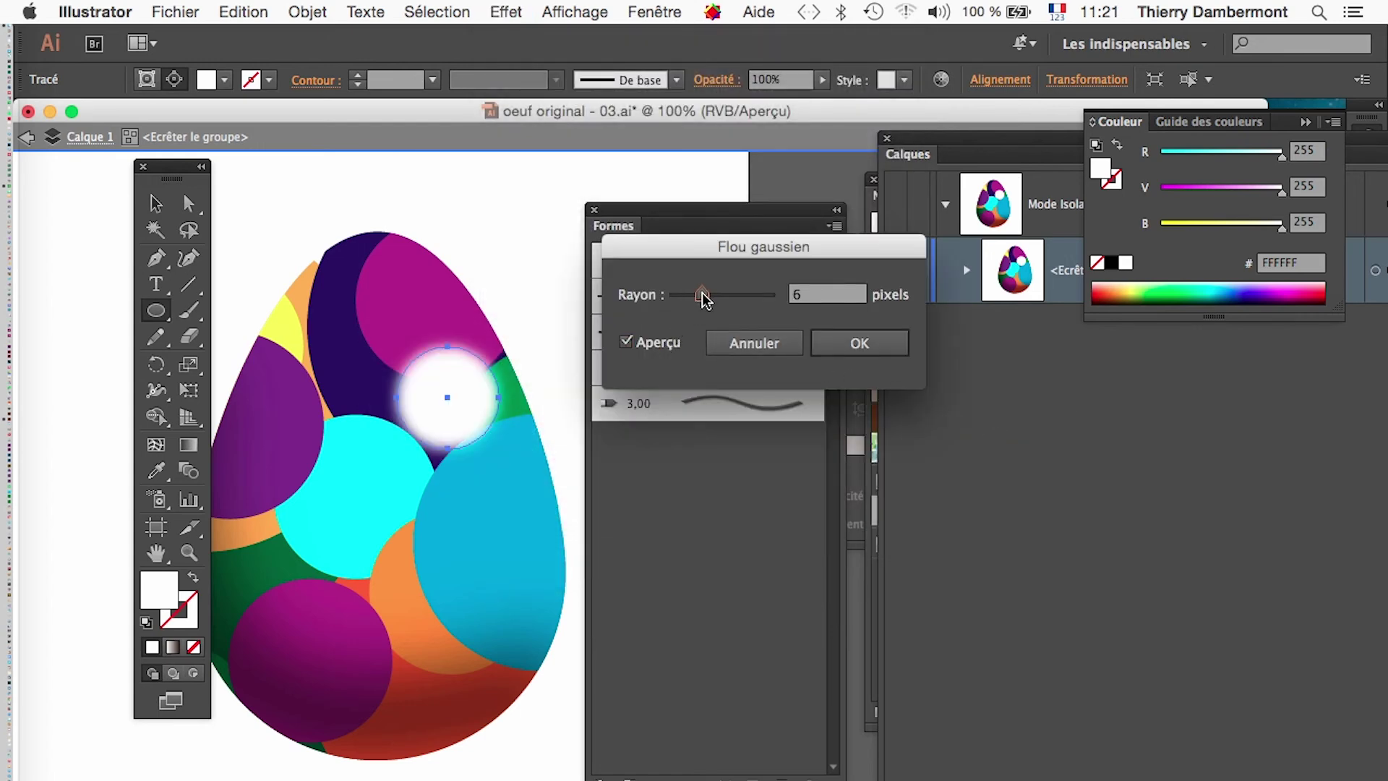
left_click_drag(704, 299, 720, 297)
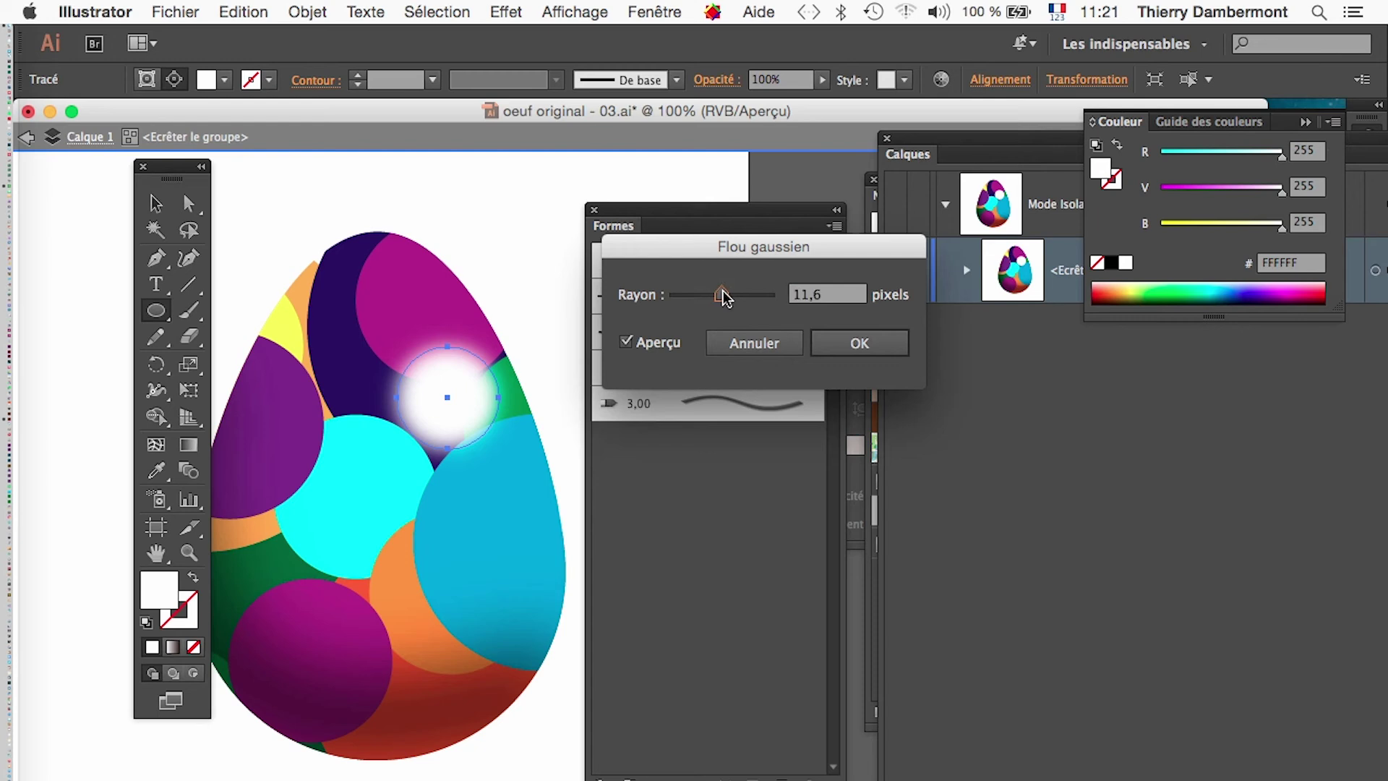
left_click(813, 342)
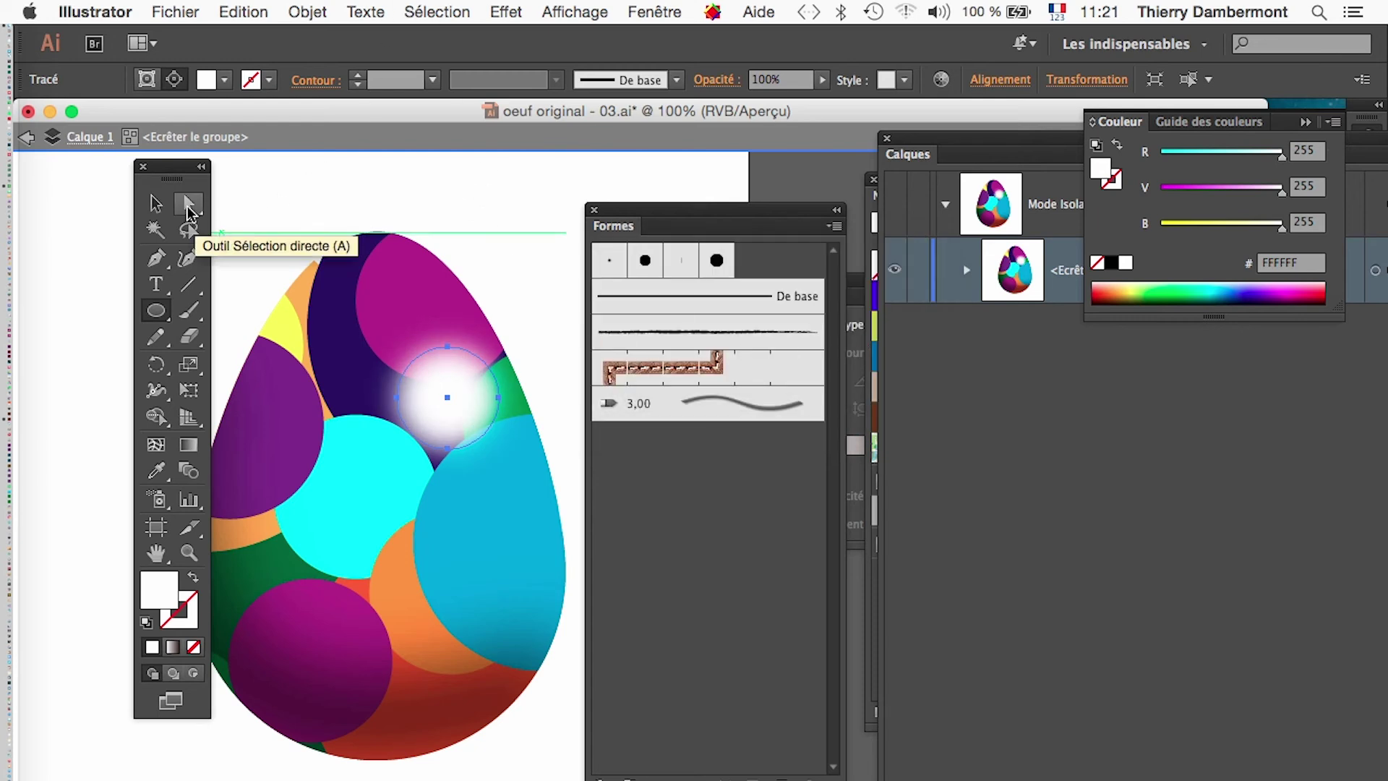
Step: Reshape the blurred white highlight into a larger, slightly tilted upright oval spanning the magenta, dark blue and light blue circles
left_click(156, 203)
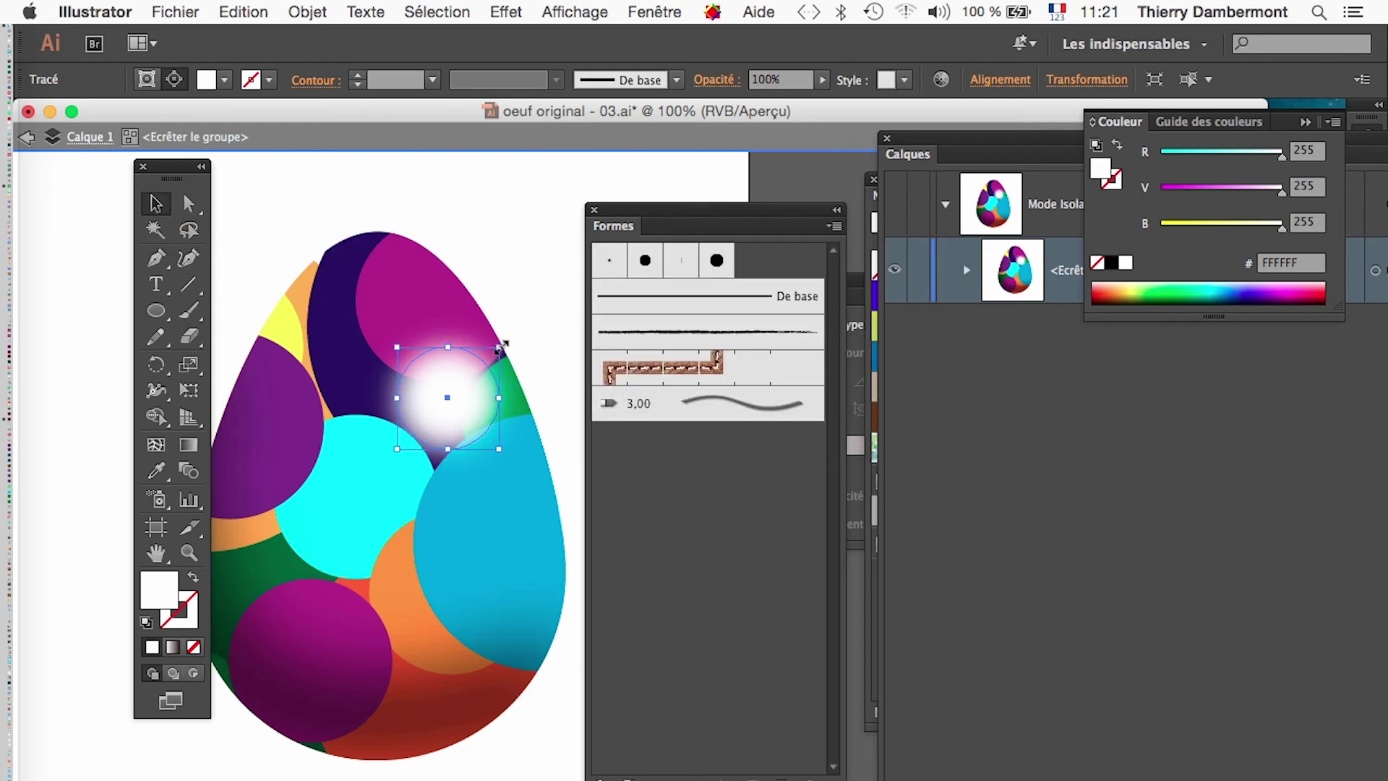
left_click_drag(447, 347, 464, 500)
key("super+z")
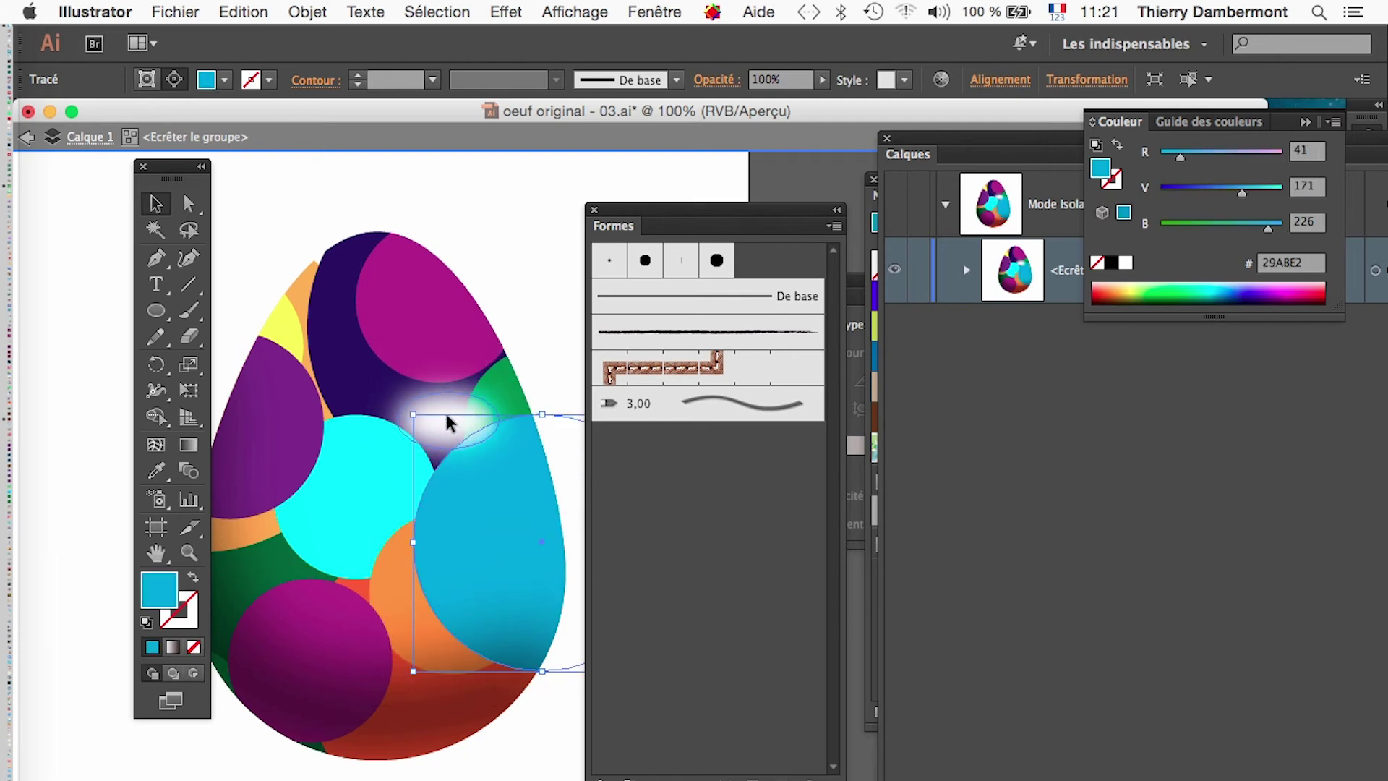
left_click(453, 406)
left_click_drag(455, 406, 436, 316)
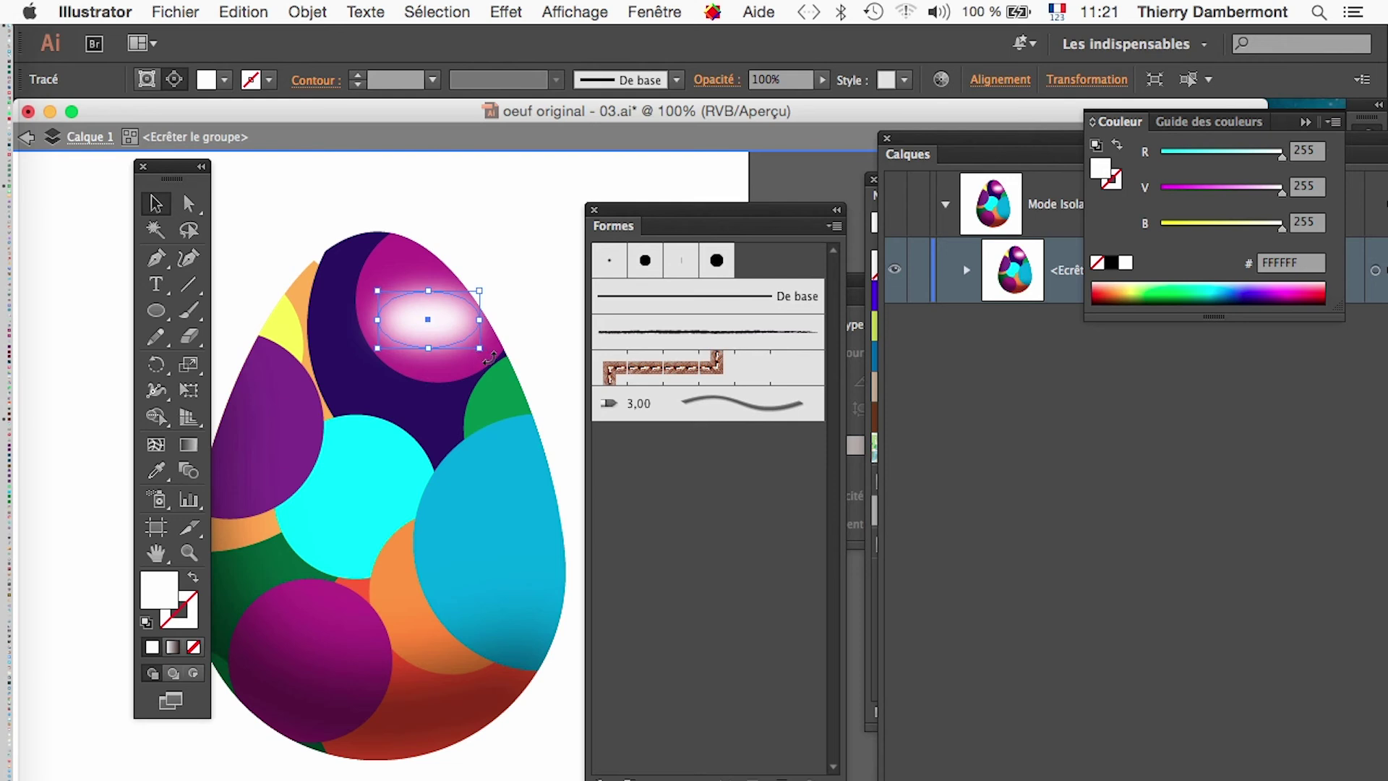
left_click_drag(490, 357, 457, 421)
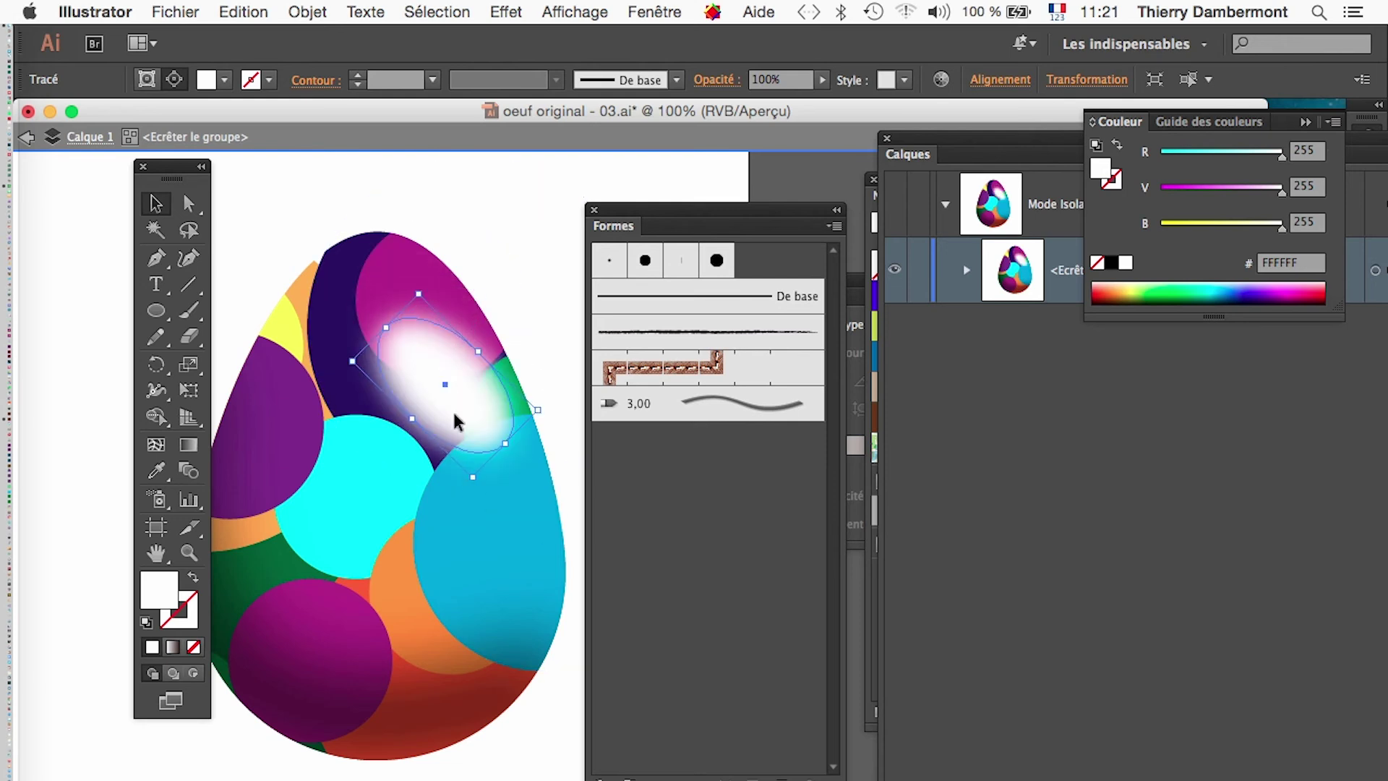
left_click_drag(416, 293, 402, 287)
left_click_drag(344, 360, 374, 334)
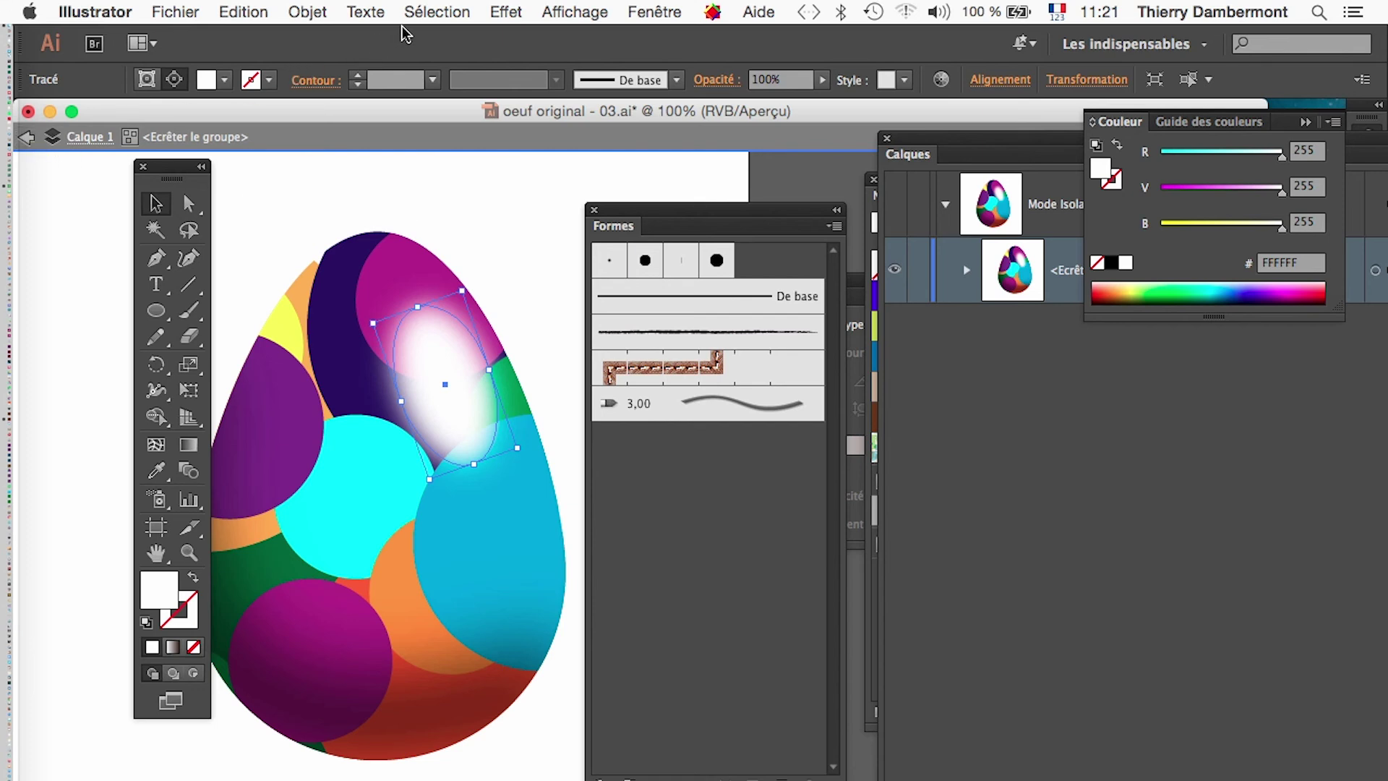
Step: Lower the blurred highlight's opacity to 79% and leave isolation mode
left_click(637, 14)
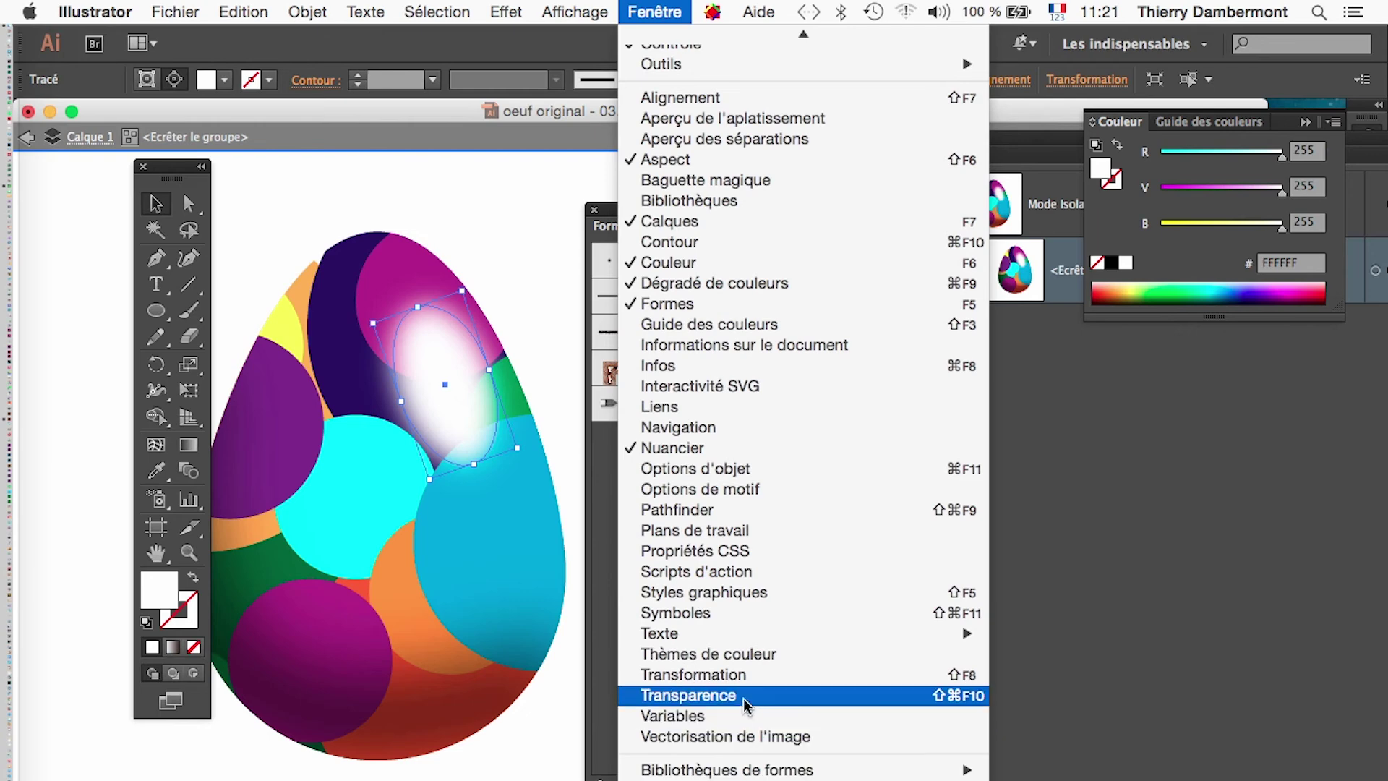
left_click(669, 694)
left_click_drag(1187, 241, 562, 554)
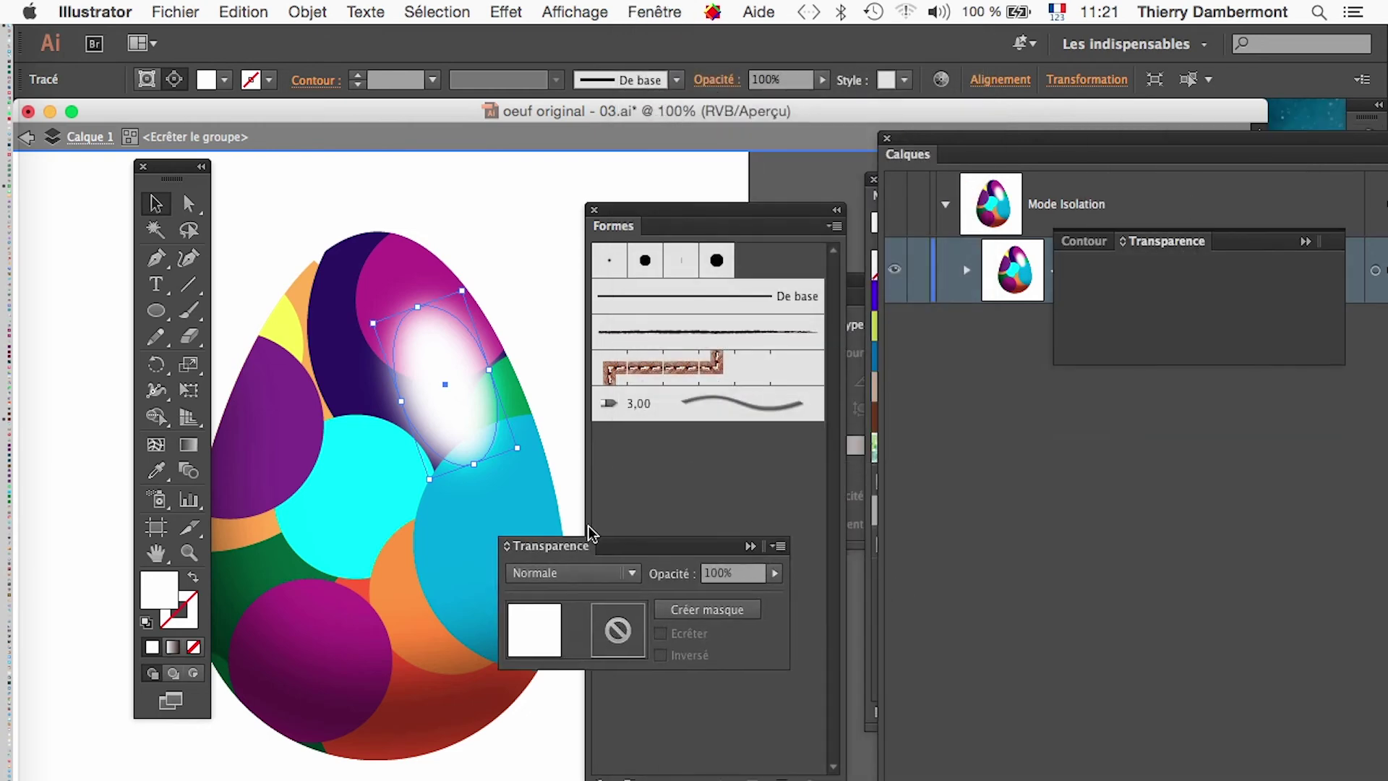
left_click(765, 582)
mouse_move(769, 601)
left_mouse_down()
mouse_move(731, 604)
mouse_move(748, 604)
left_mouse_up()
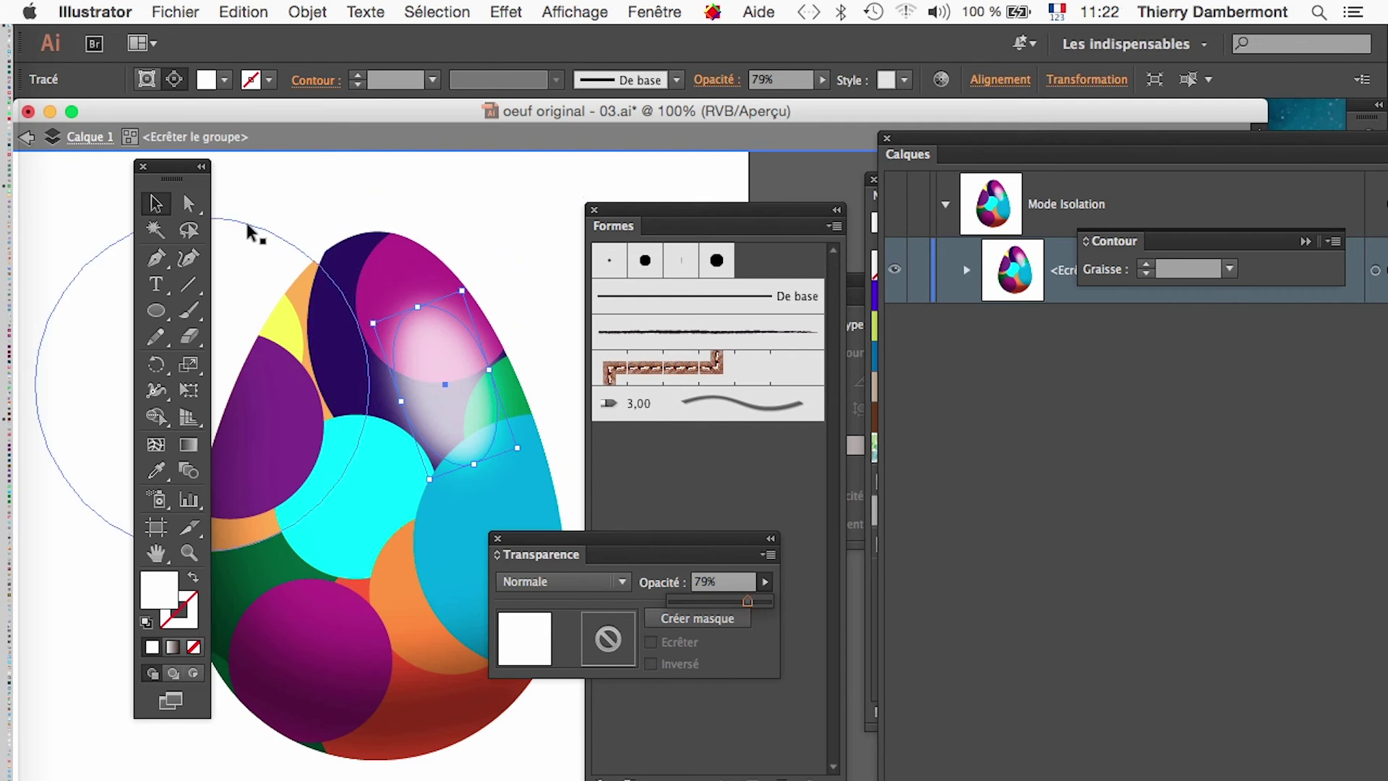
left_click(26, 137)
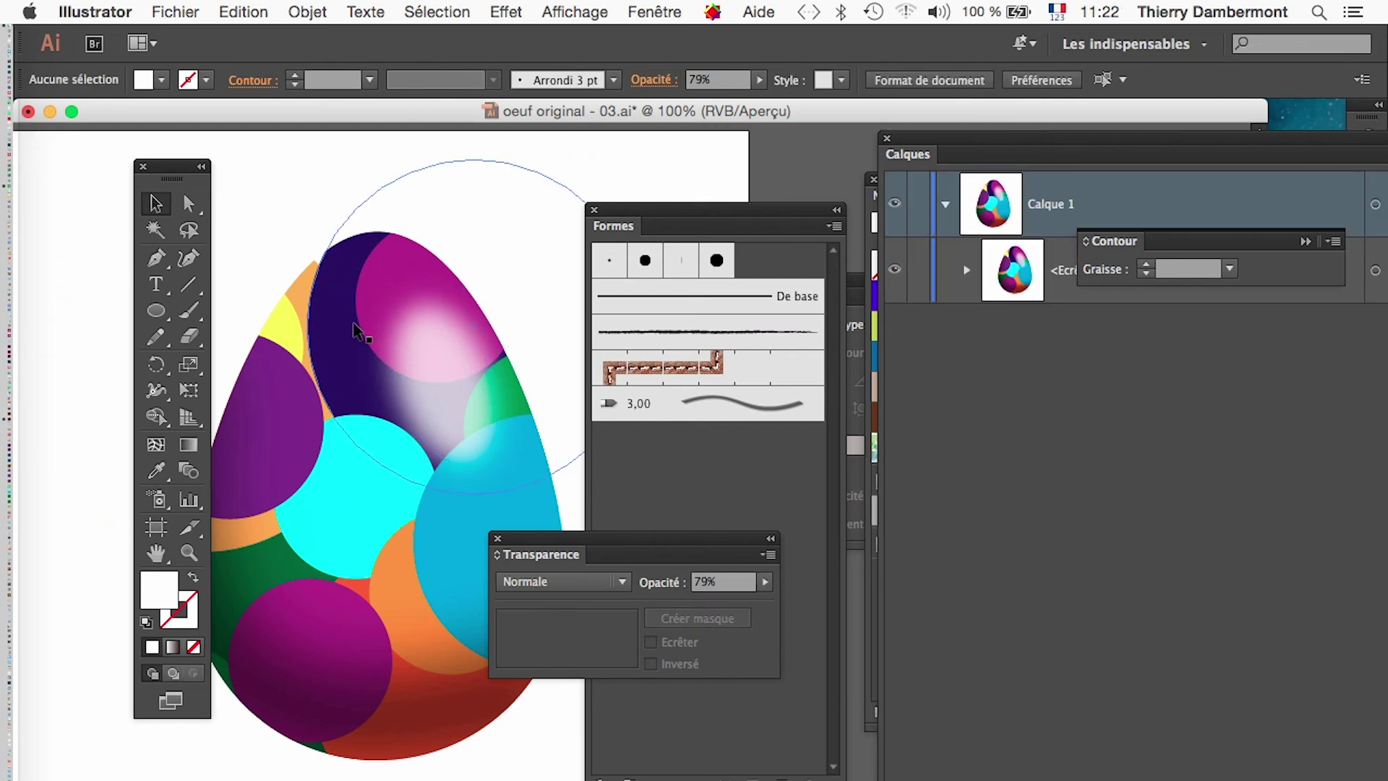
Step: Try turning the egg with its blurred highlight into a Forme diffuse brush
left_click_drag(327, 313, 669, 496)
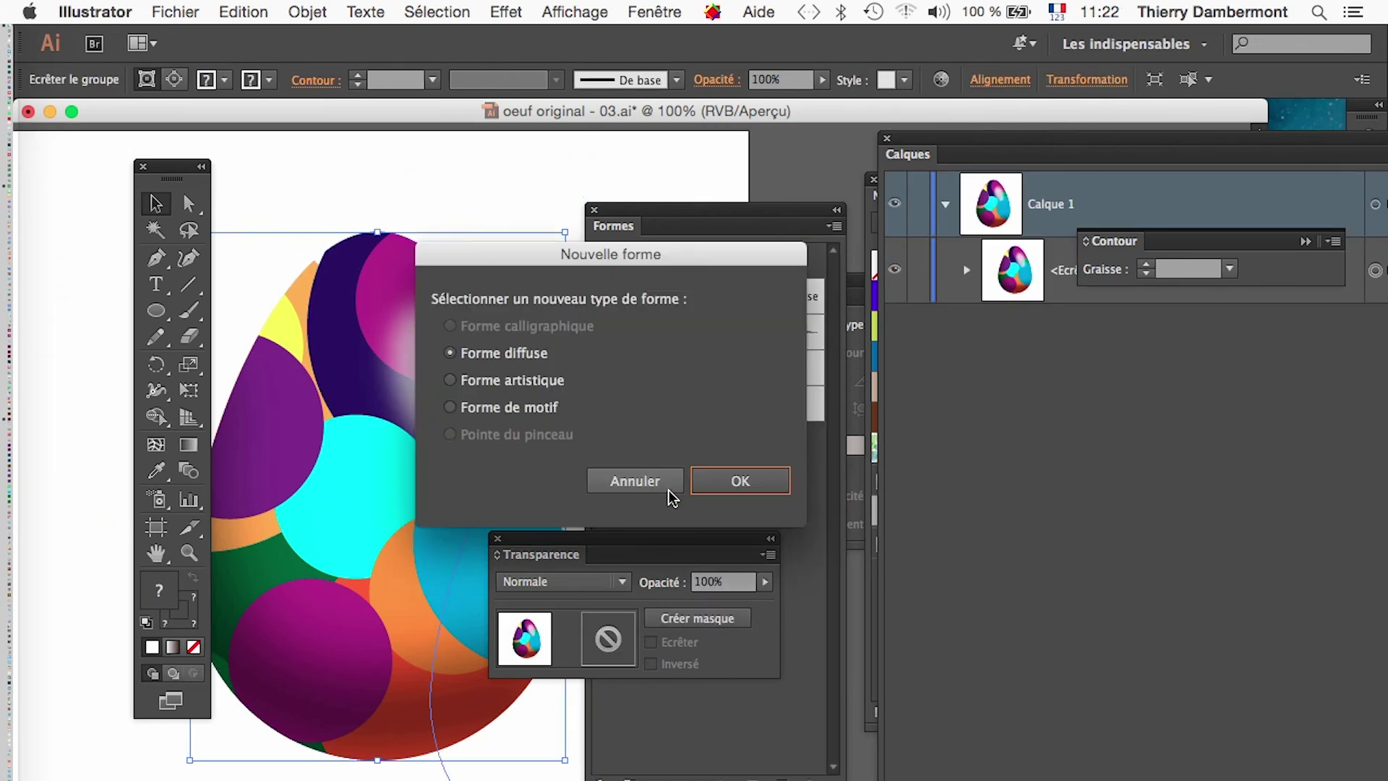
left_click(723, 481)
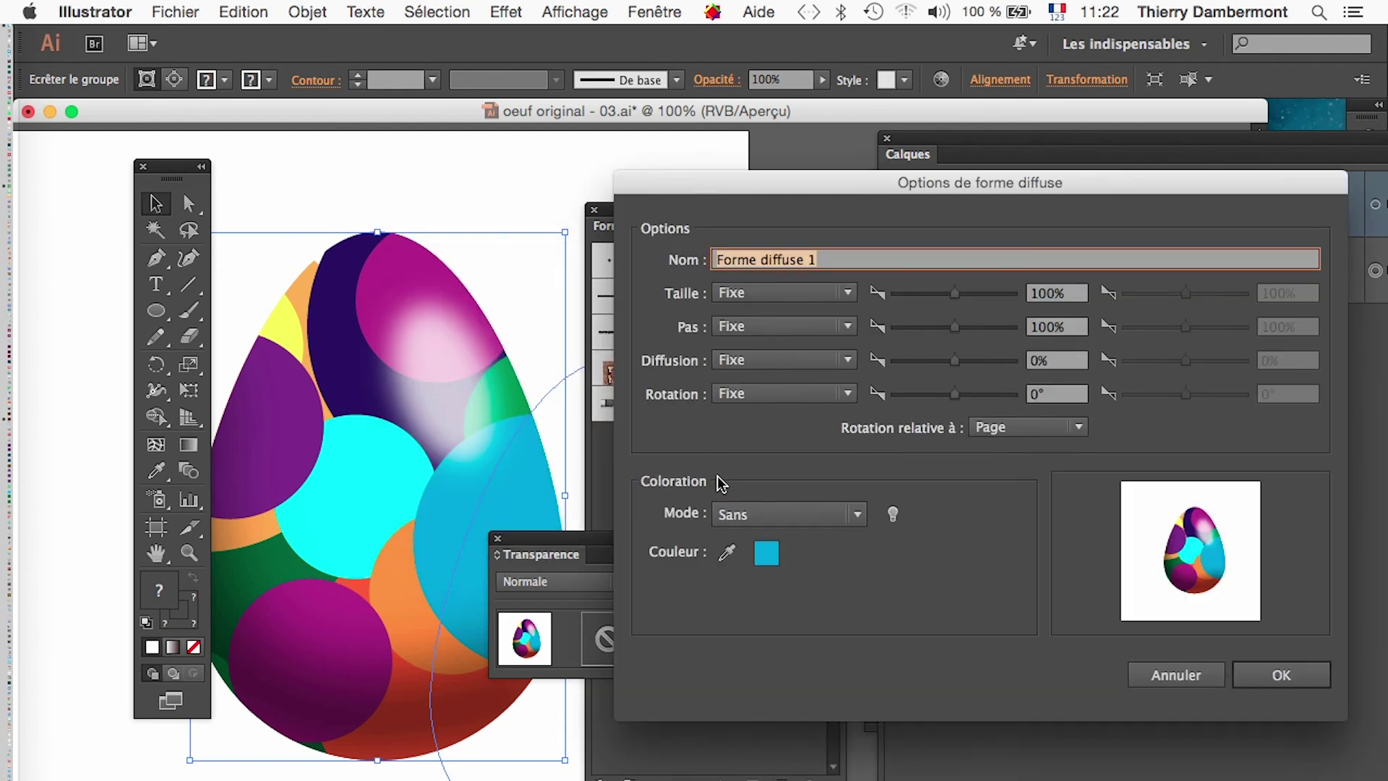
left_click(1177, 678)
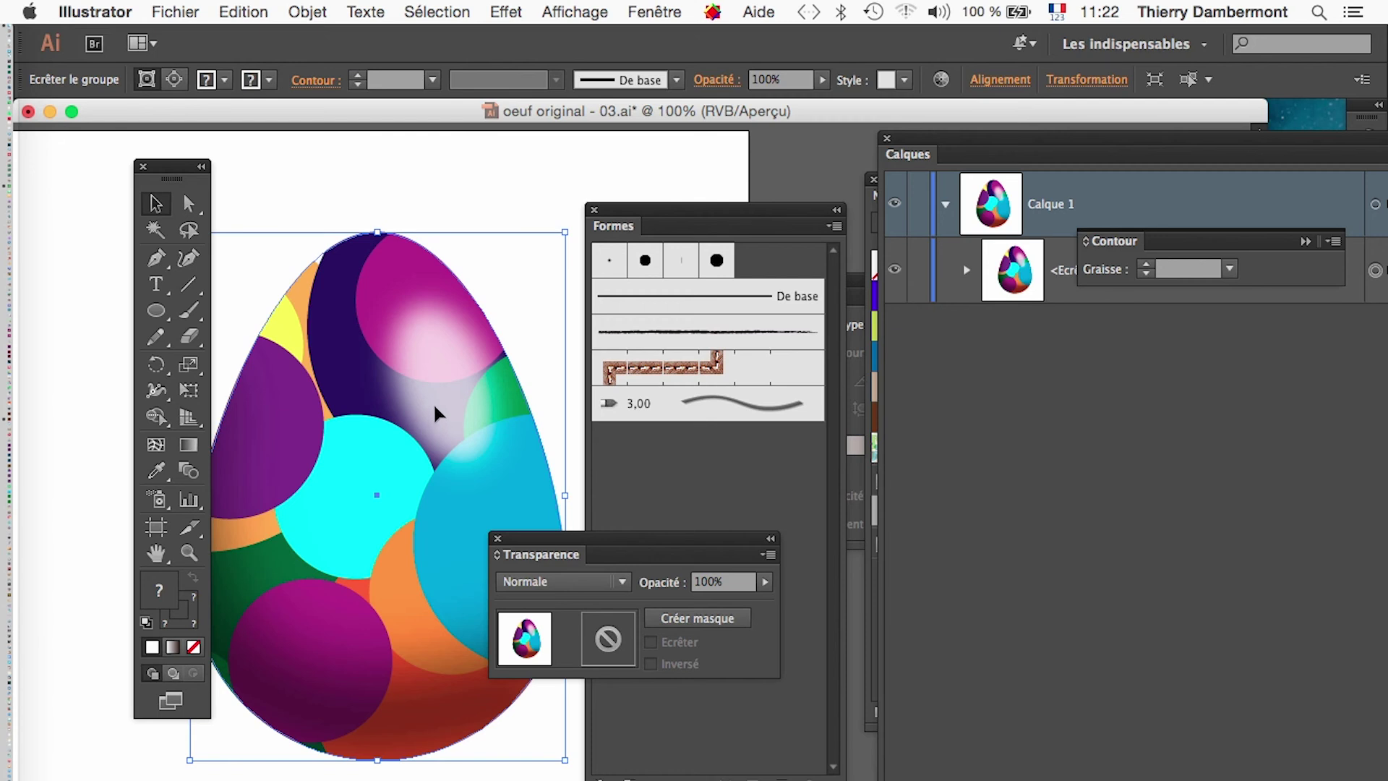
Step: Check the highlight's effect by hiding and showing its path inside the egg's clipping group
left_click(967, 270)
left_click(896, 338)
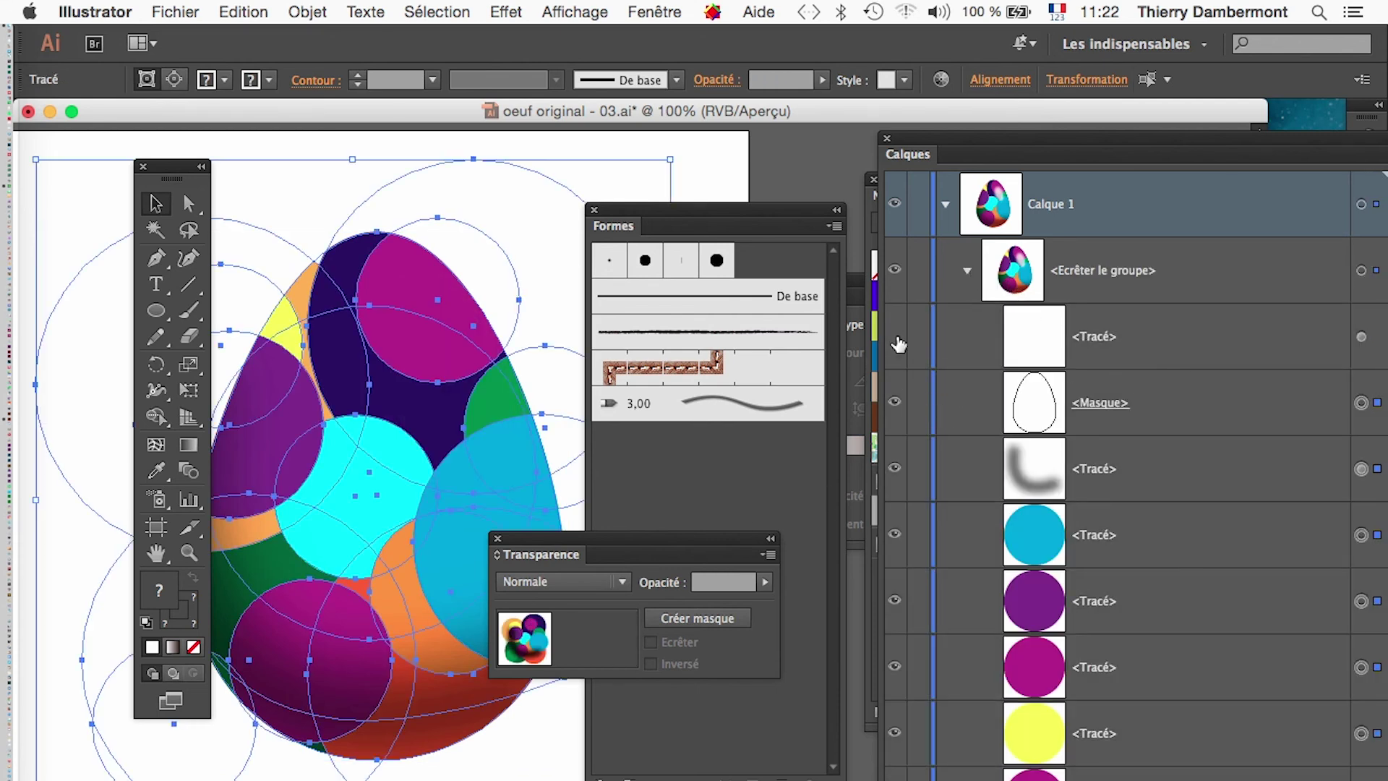
left_click(896, 339)
Step: Duplicate the blurred highlight, shrink the copy to roughly half size inside the original, and set its opacity to 100%
left_click(1360, 337)
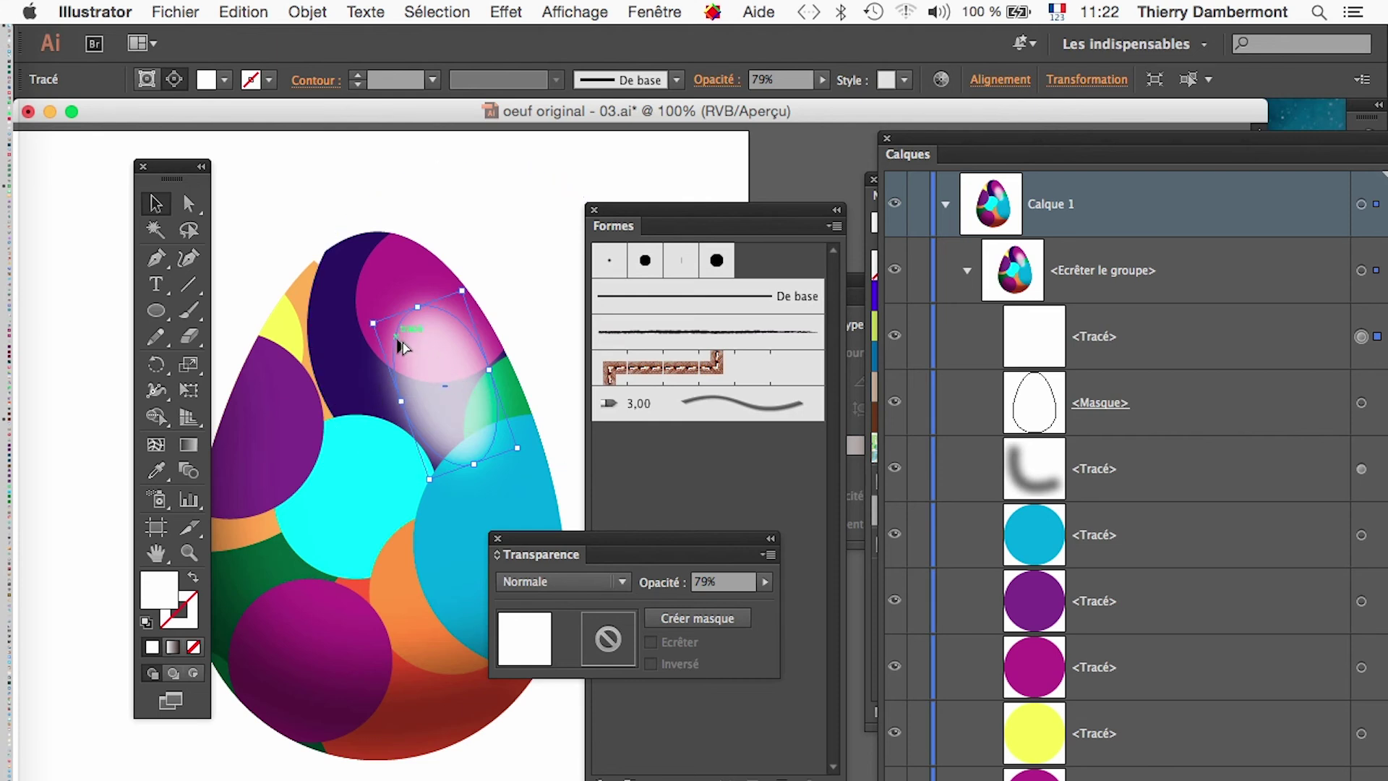
mouse_move(373, 323)
left_mouse_down()
mouse_move(412, 340)
mouse_move(408, 329)
mouse_move(418, 353)
left_mouse_up()
key("super+z")
mouse_move(445, 401)
left_mouse_down()
mouse_move(484, 320)
mouse_move(447, 418)
left_mouse_up()
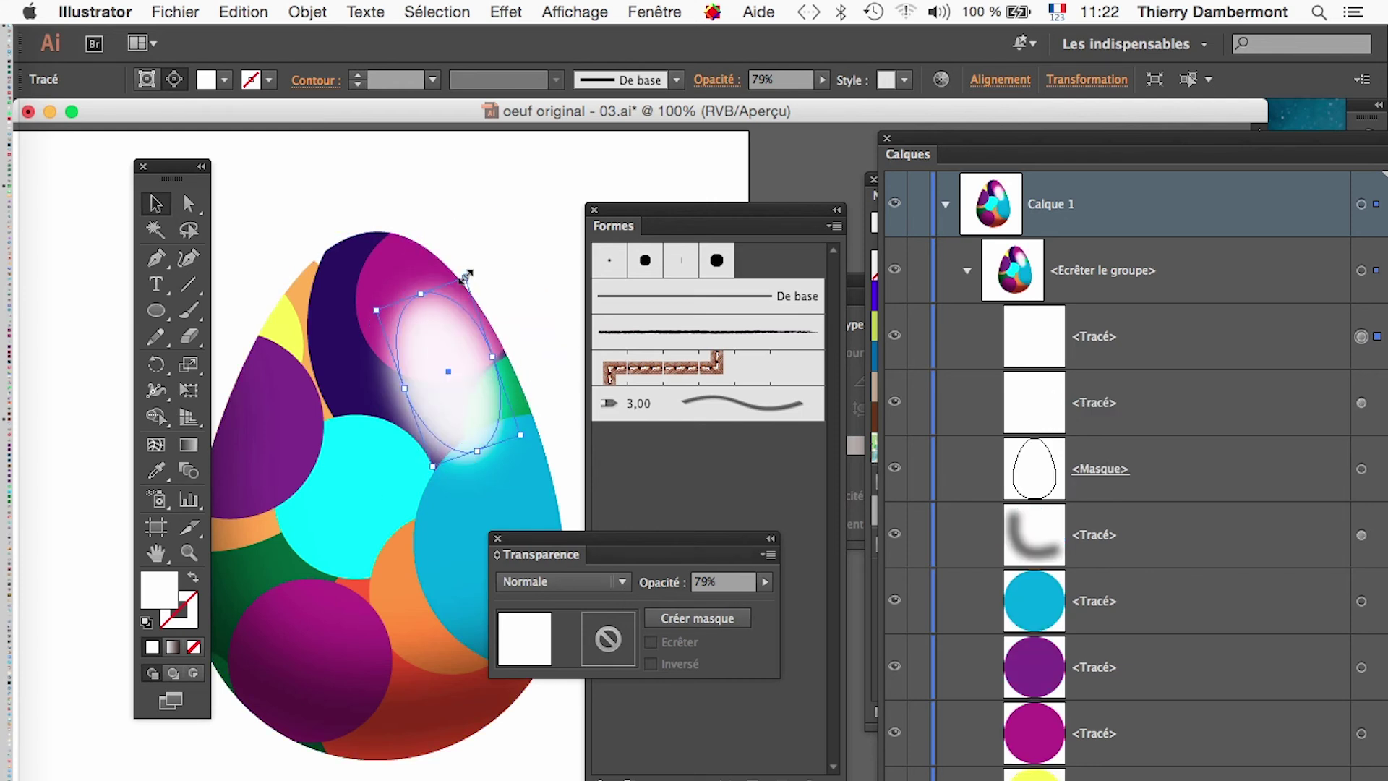
left_click_drag(466, 277, 457, 356)
left_click_drag(454, 417, 456, 380)
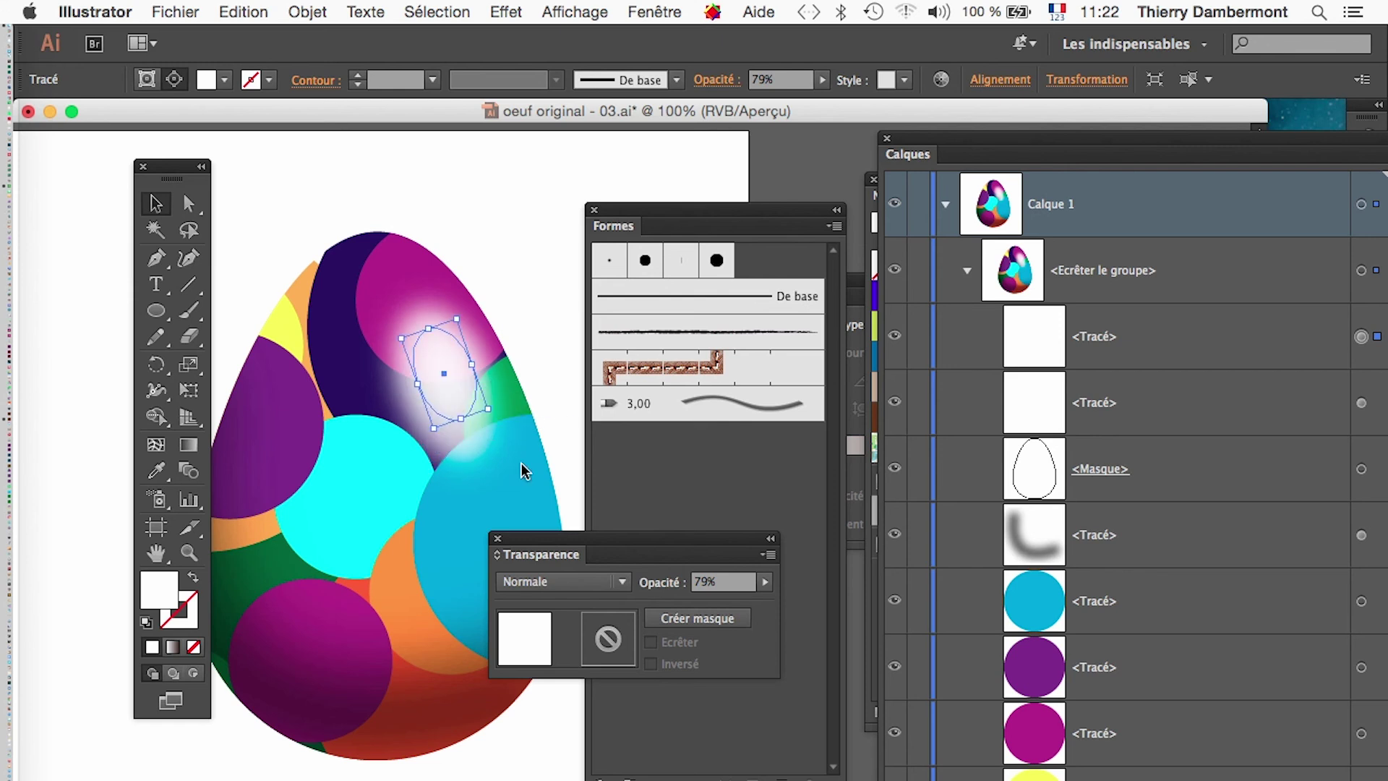
left_click_drag(759, 589, 769, 606)
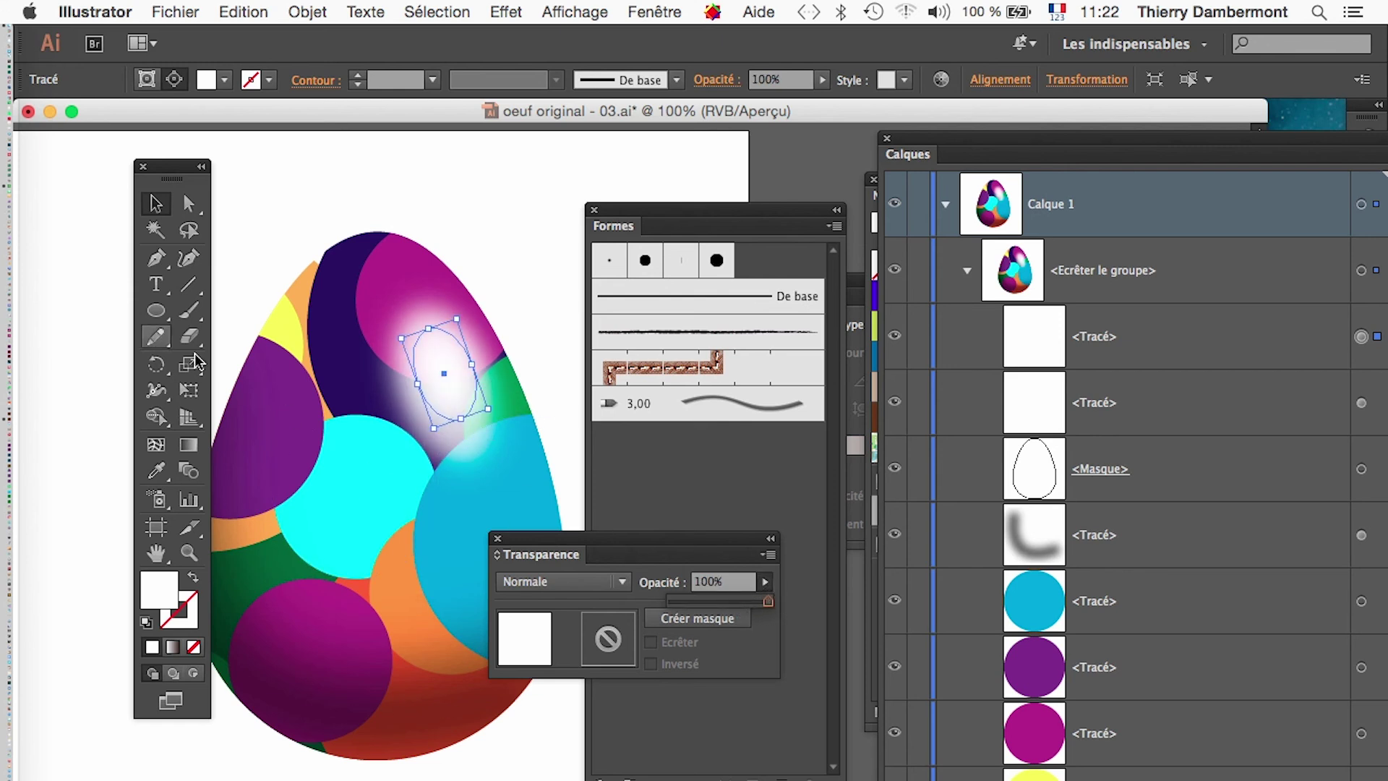
left_click(74, 218)
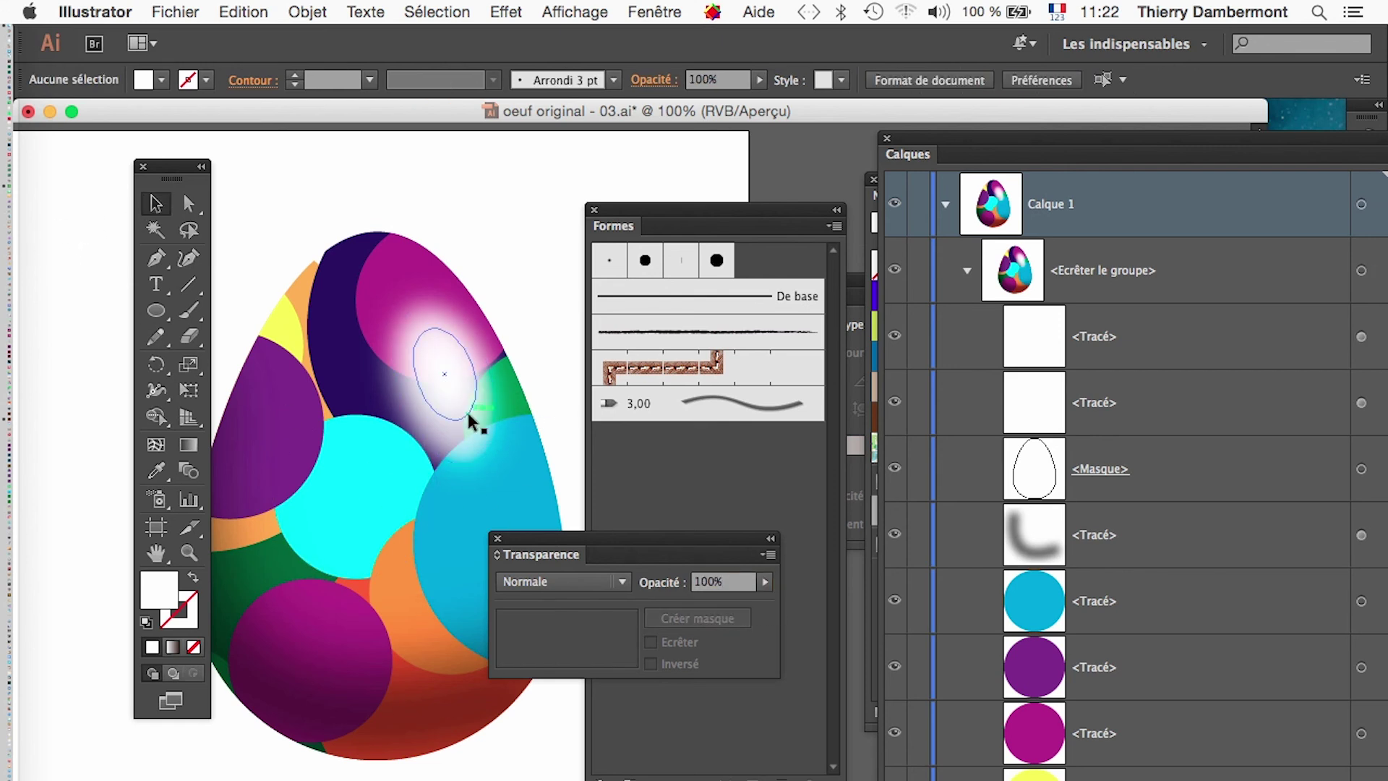
Step: Inspect the opacity of the two blurred highlight paths in the egg's clipping group
left_click(456, 388)
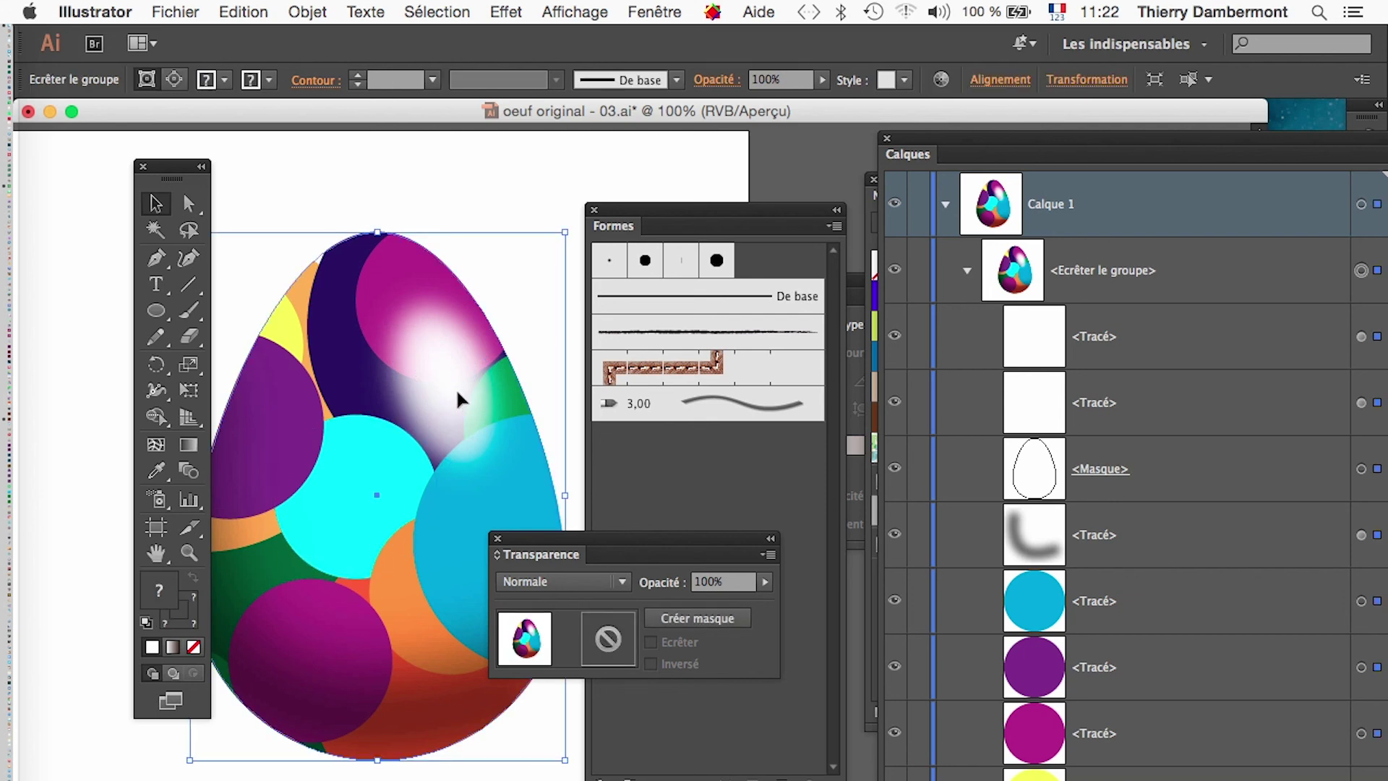
left_click(1361, 336)
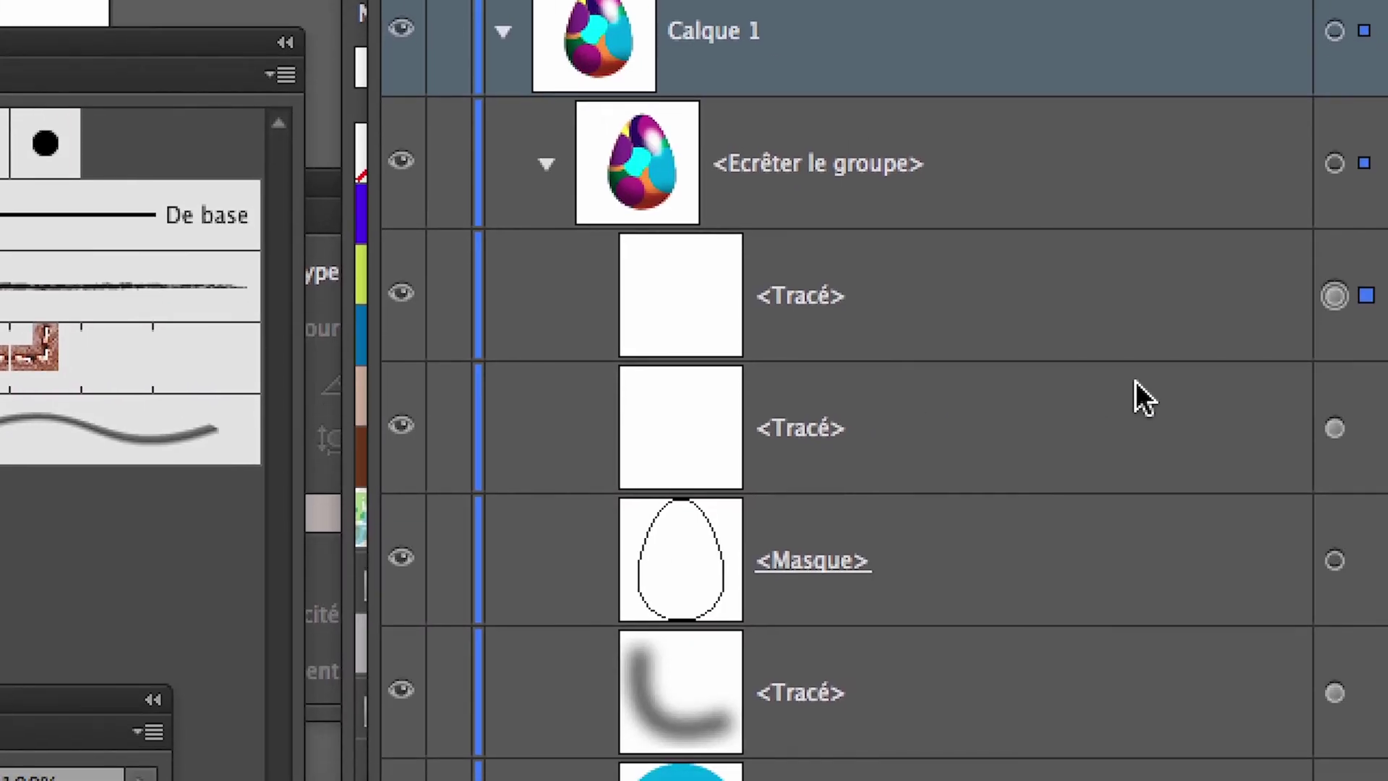
left_click(1335, 404)
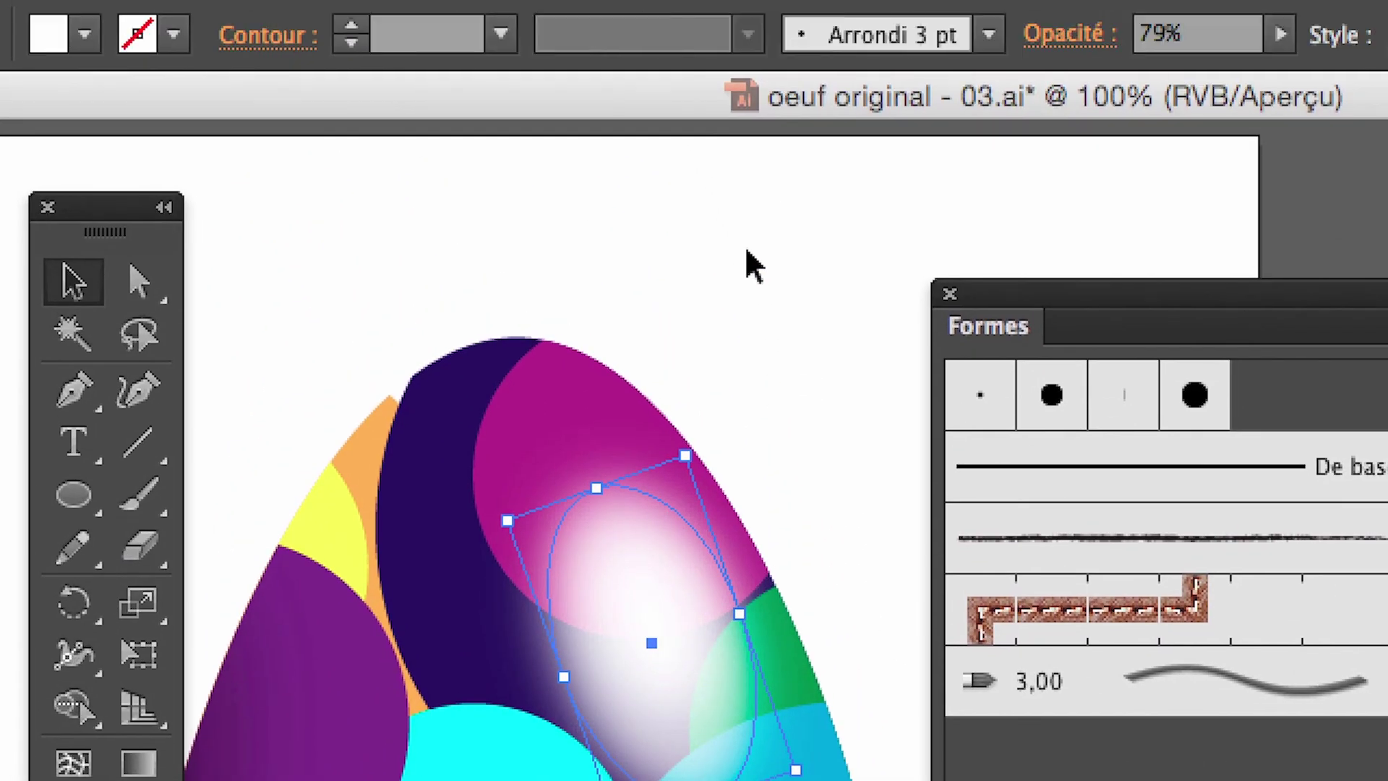
left_click(734, 6)
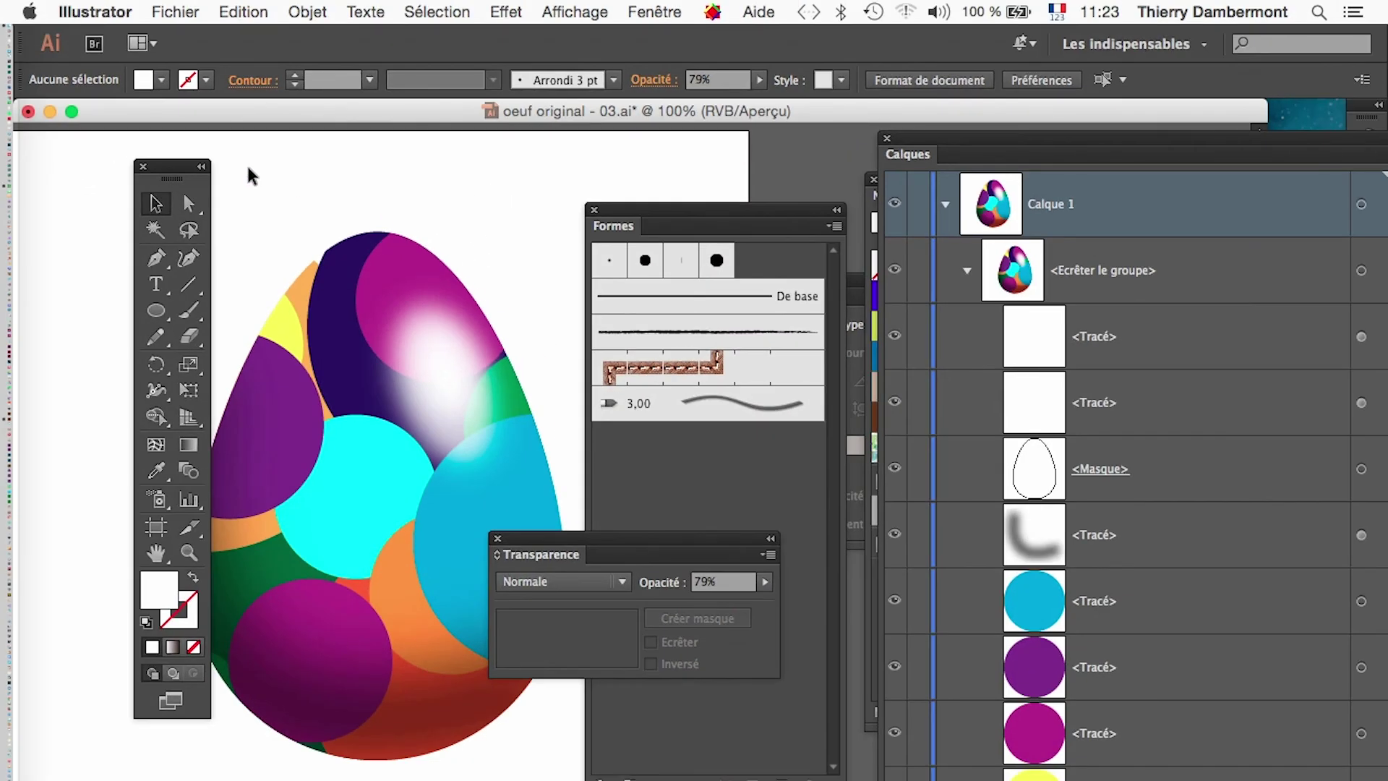
Step: Create a Forme diffuse brush named Forme diffuse 1 from the whole egg, keeping the default options
left_click(389, 362)
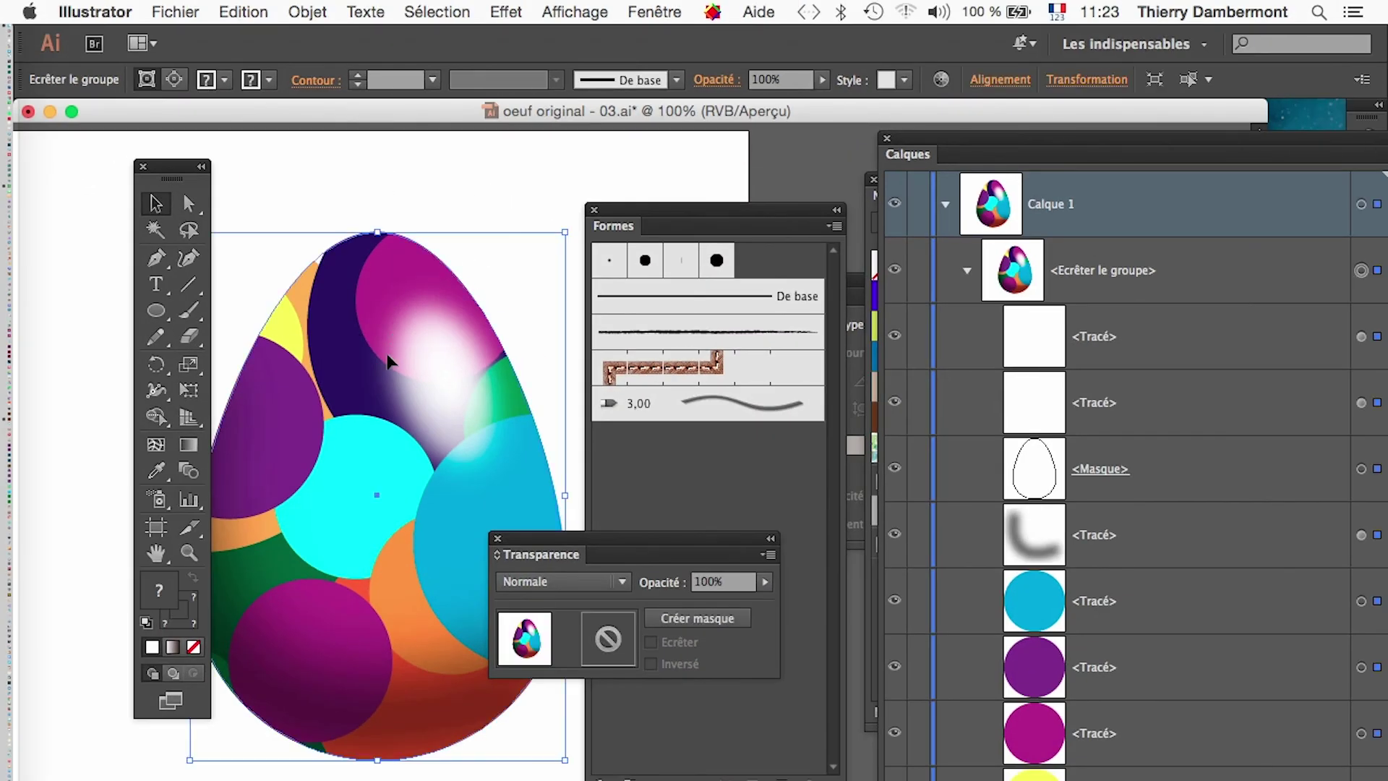
left_click_drag(389, 370, 669, 484)
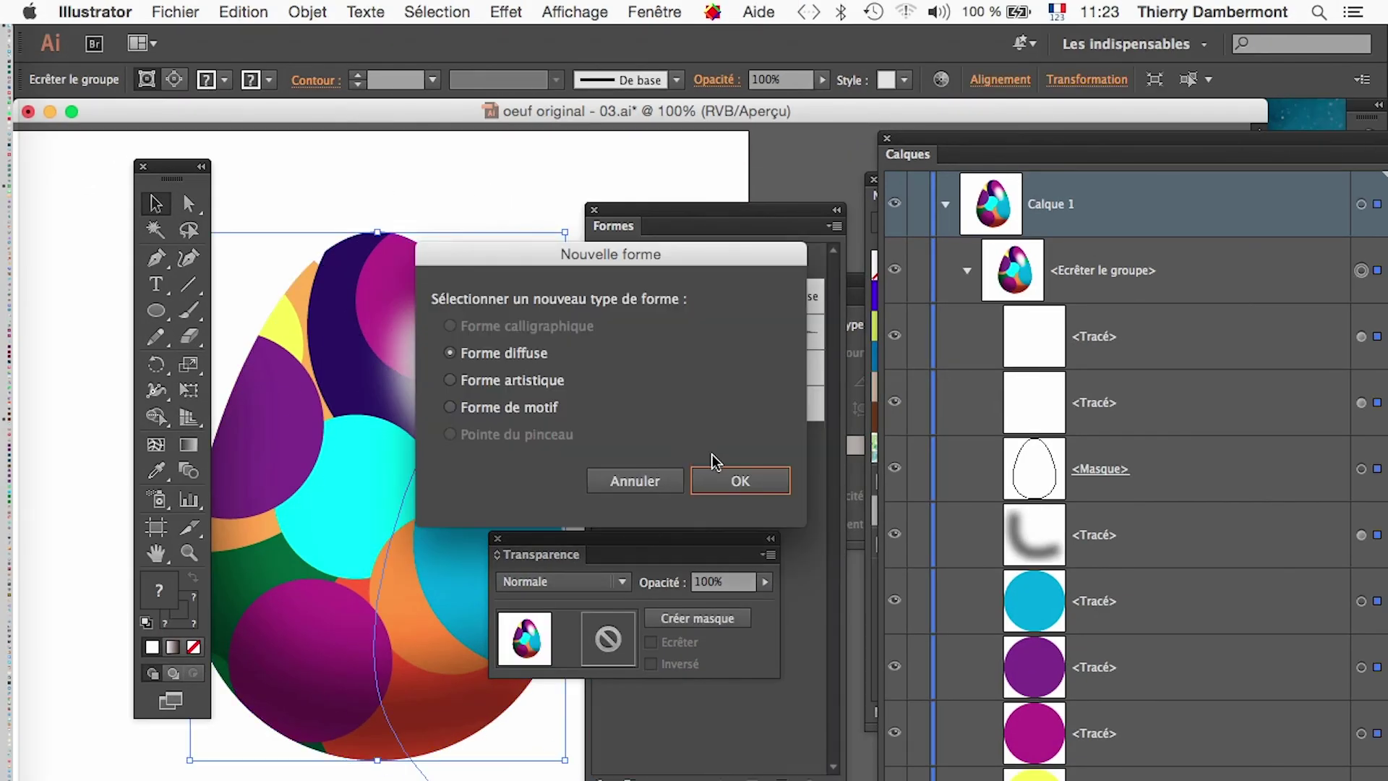
left_click(740, 482)
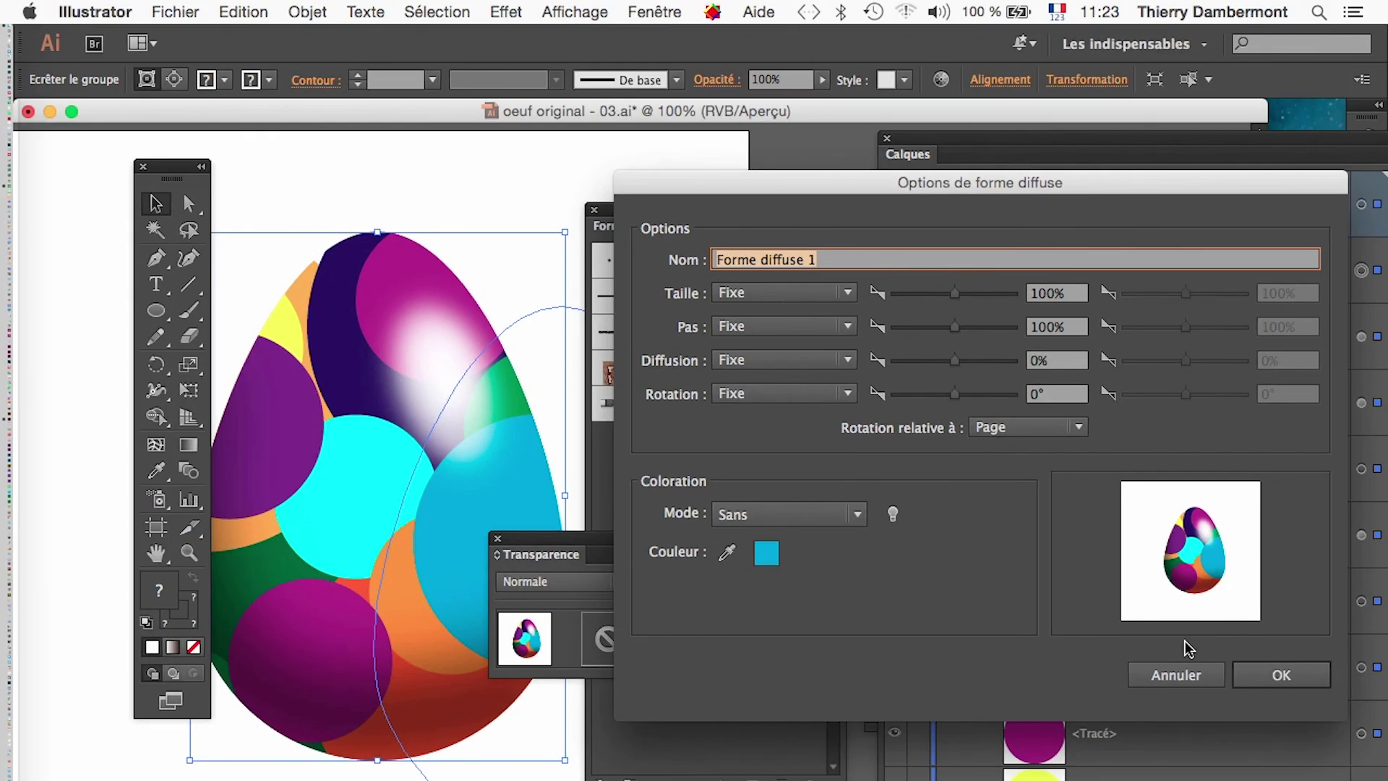
left_click(1279, 682)
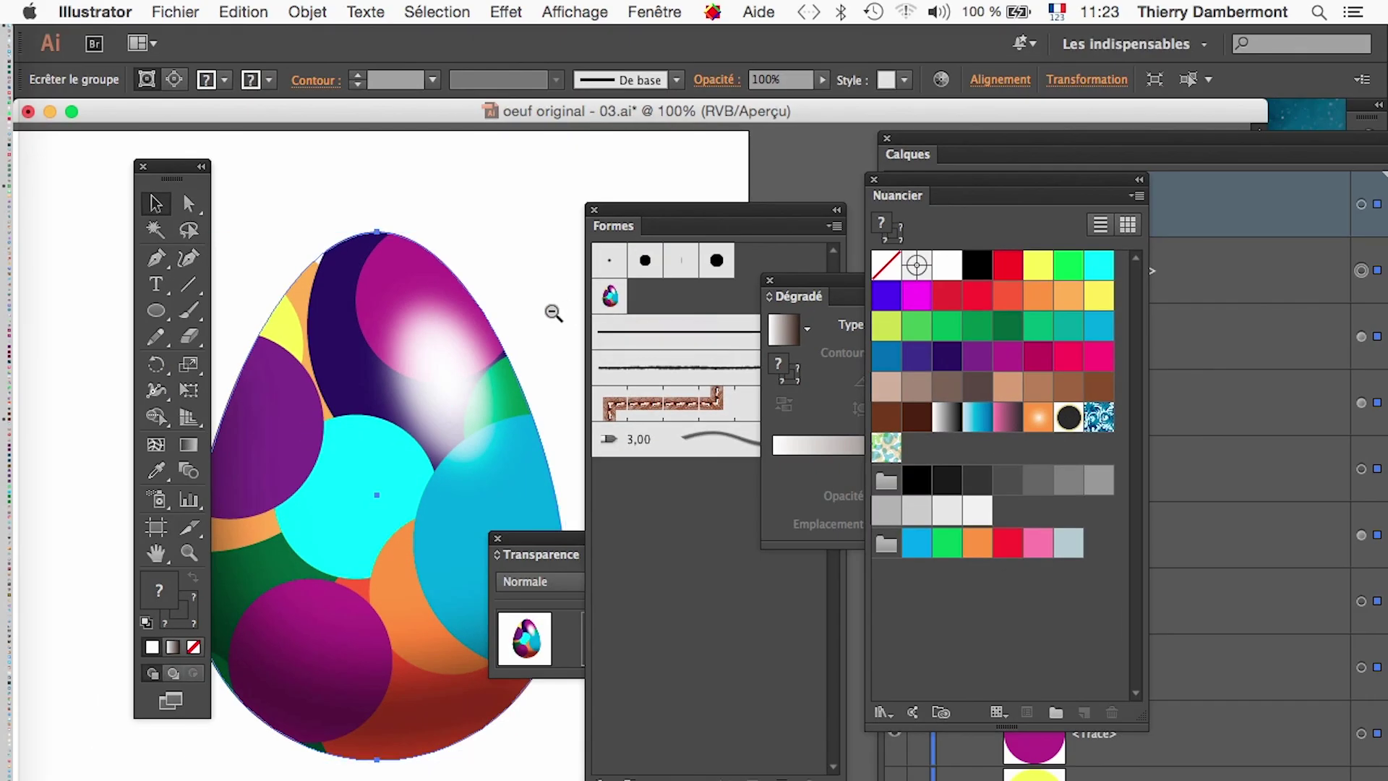
Step: Scale the egg down proportionally to about 15% of its size with free transform
left_click(500, 311, "alt+super")
left_click(500, 320, "alt+super")
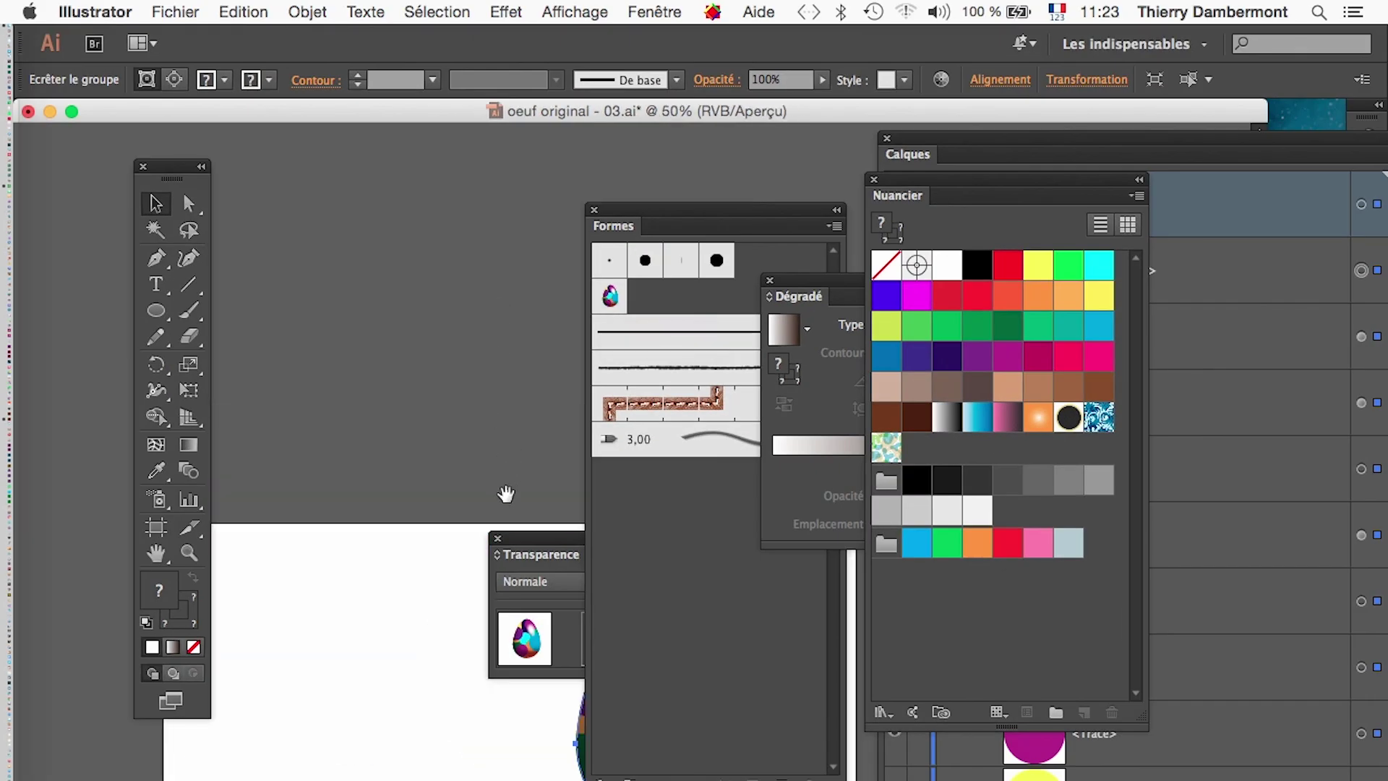
left_click_drag(506, 497, 308, 216)
left_click_drag(524, 539, 551, 635)
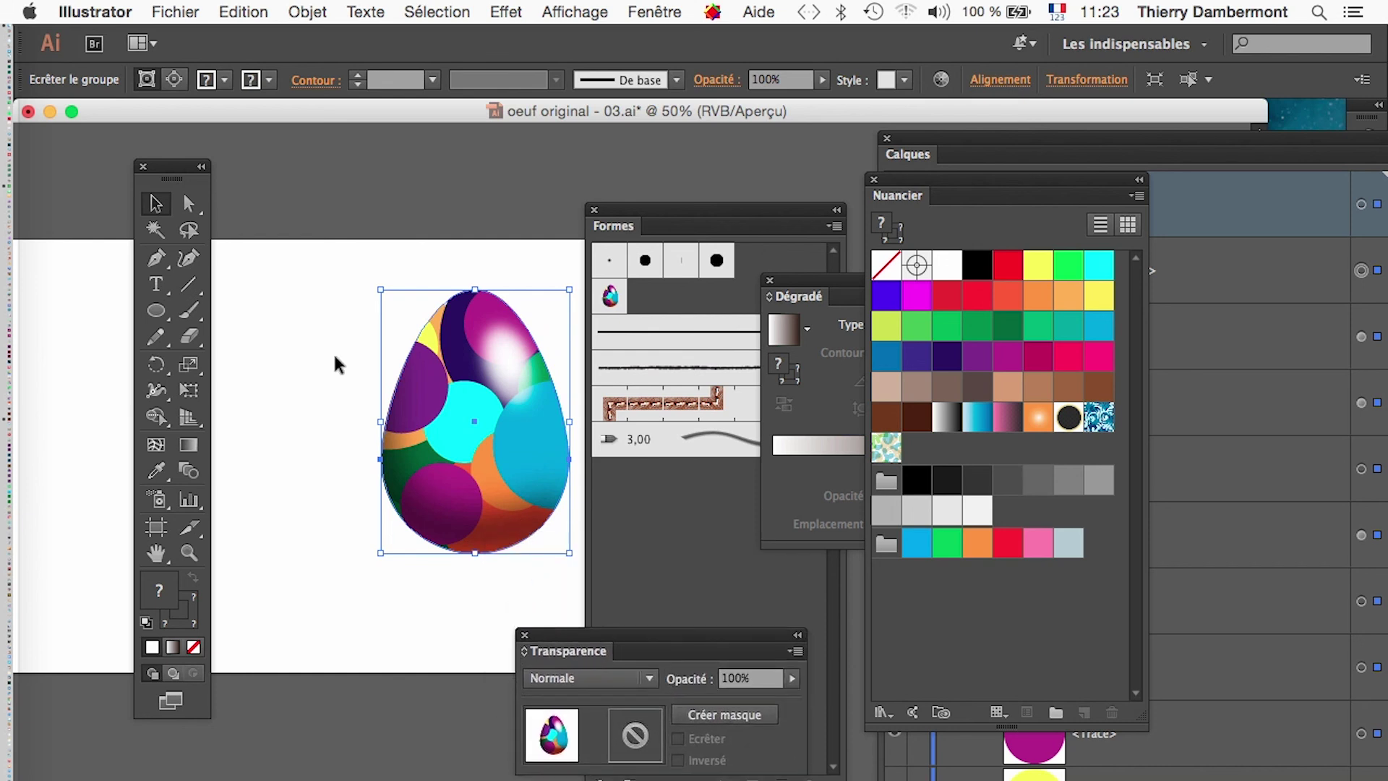
key("e")
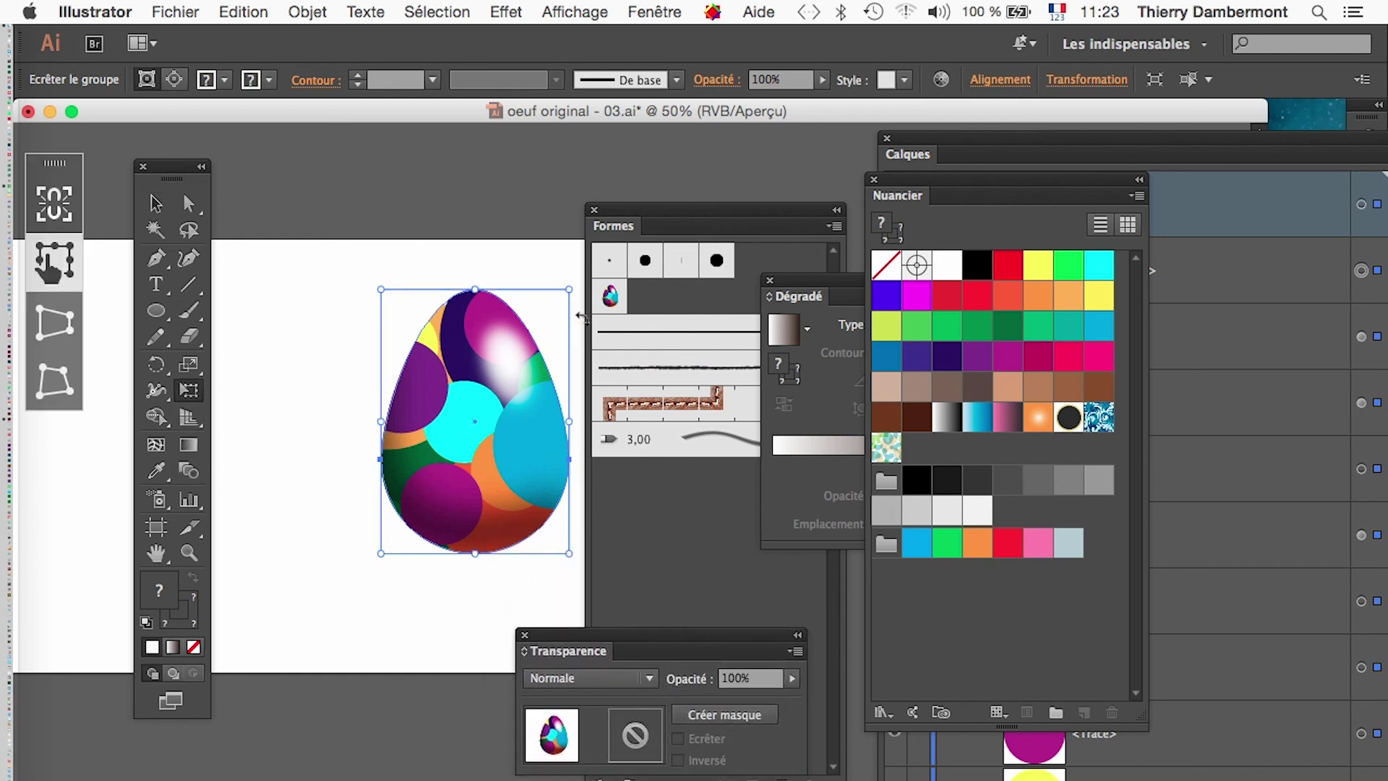
left_click_drag(568, 291, 412, 515)
scroll(414, 547, "up", 3)
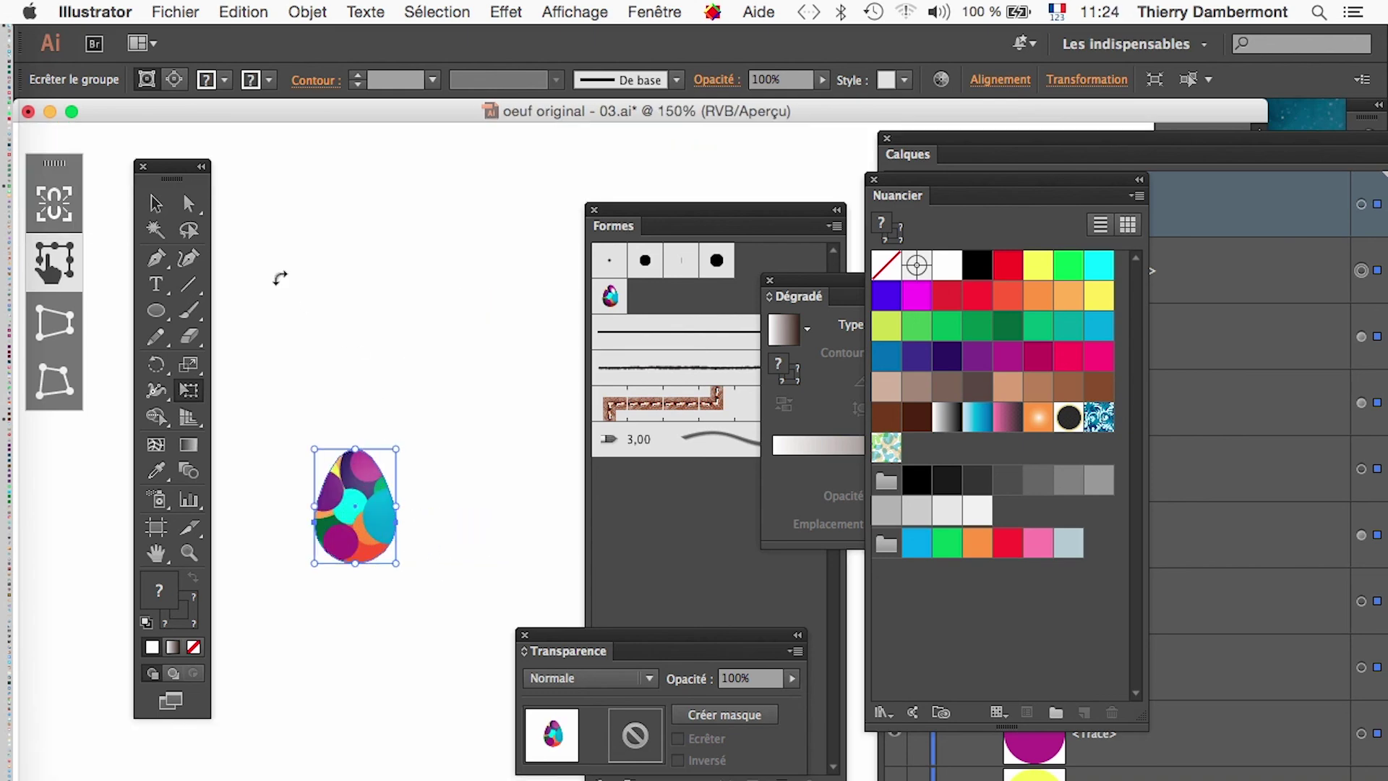
Step: Replace the existing egg scatter brush's artwork with the reduced egg, keeping the default Forme diffuse options, and deselect the egg
key("v")
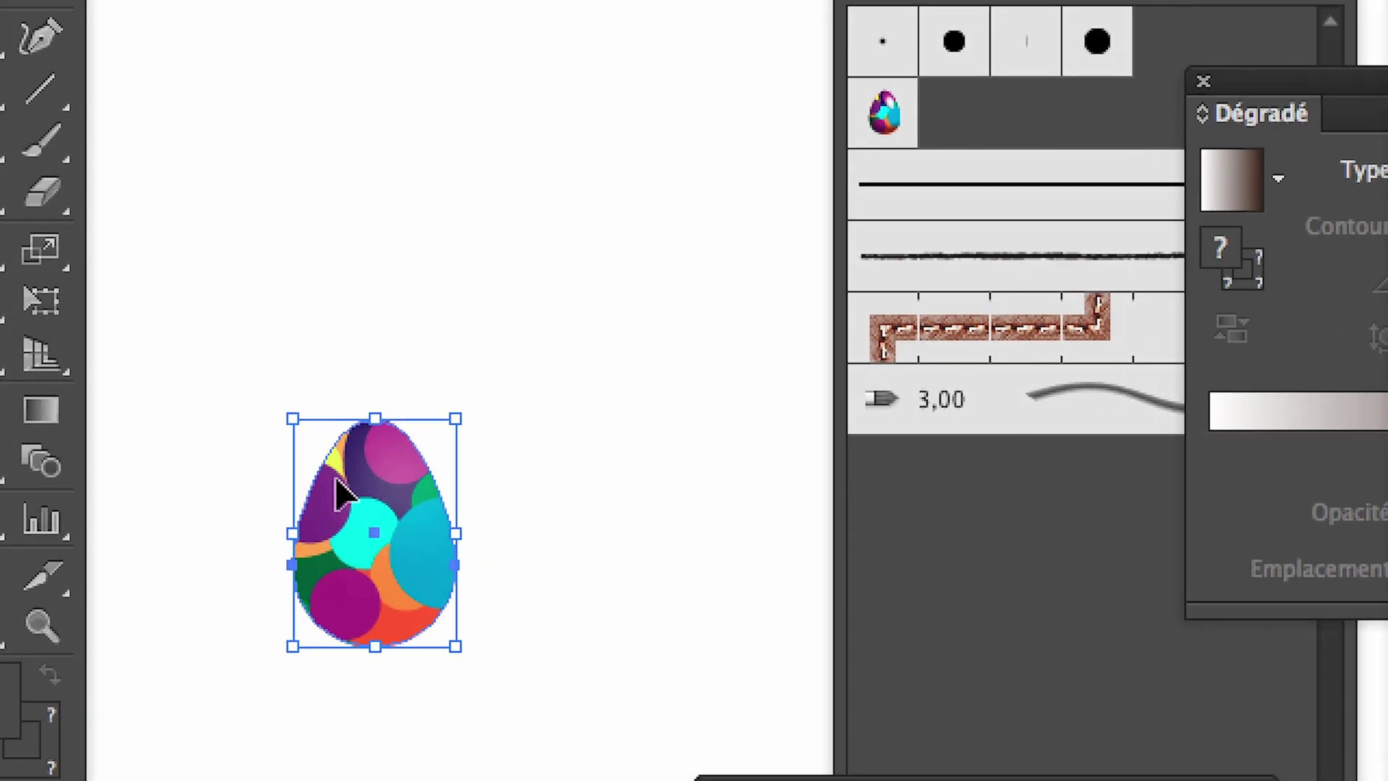
left_click_drag(341, 494, 883, 113)
left_click_drag(526, 351, 526, 354)
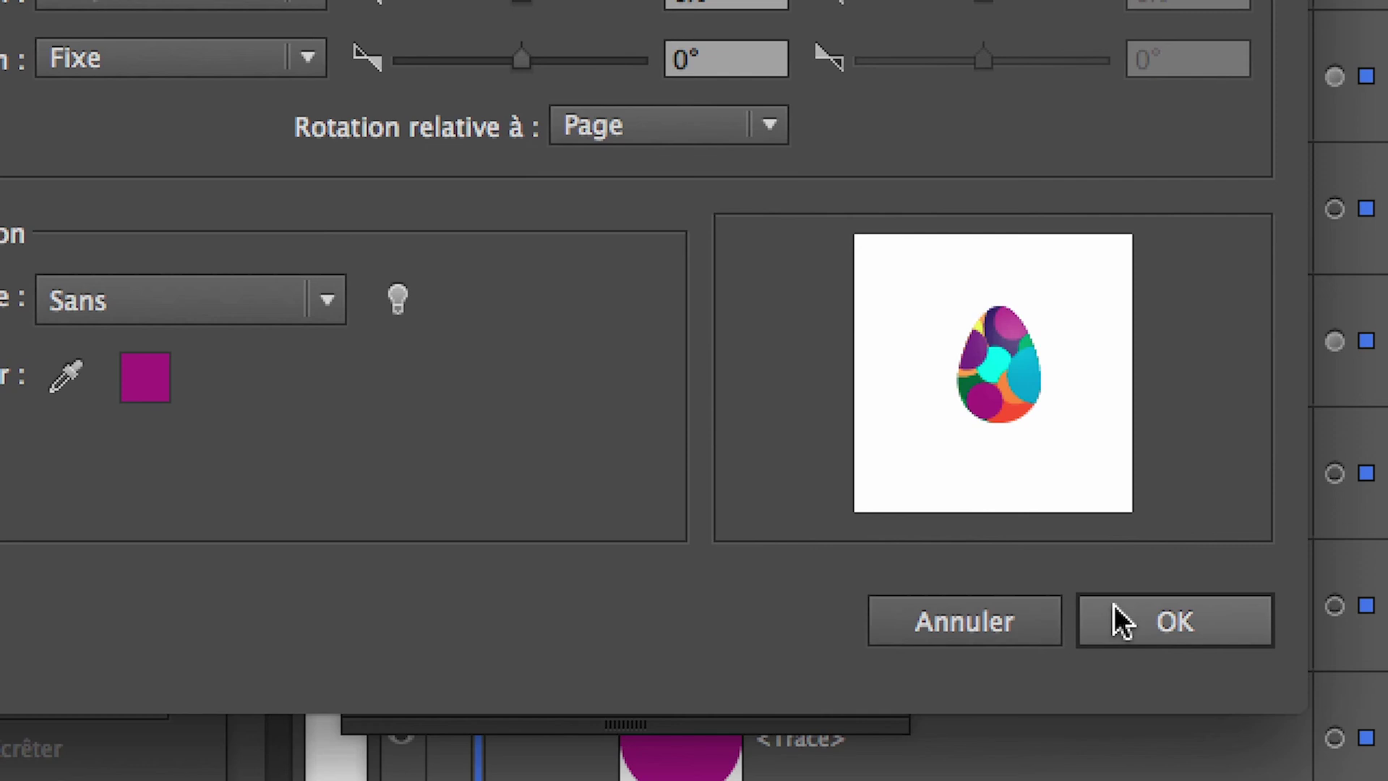
left_click(1114, 608)
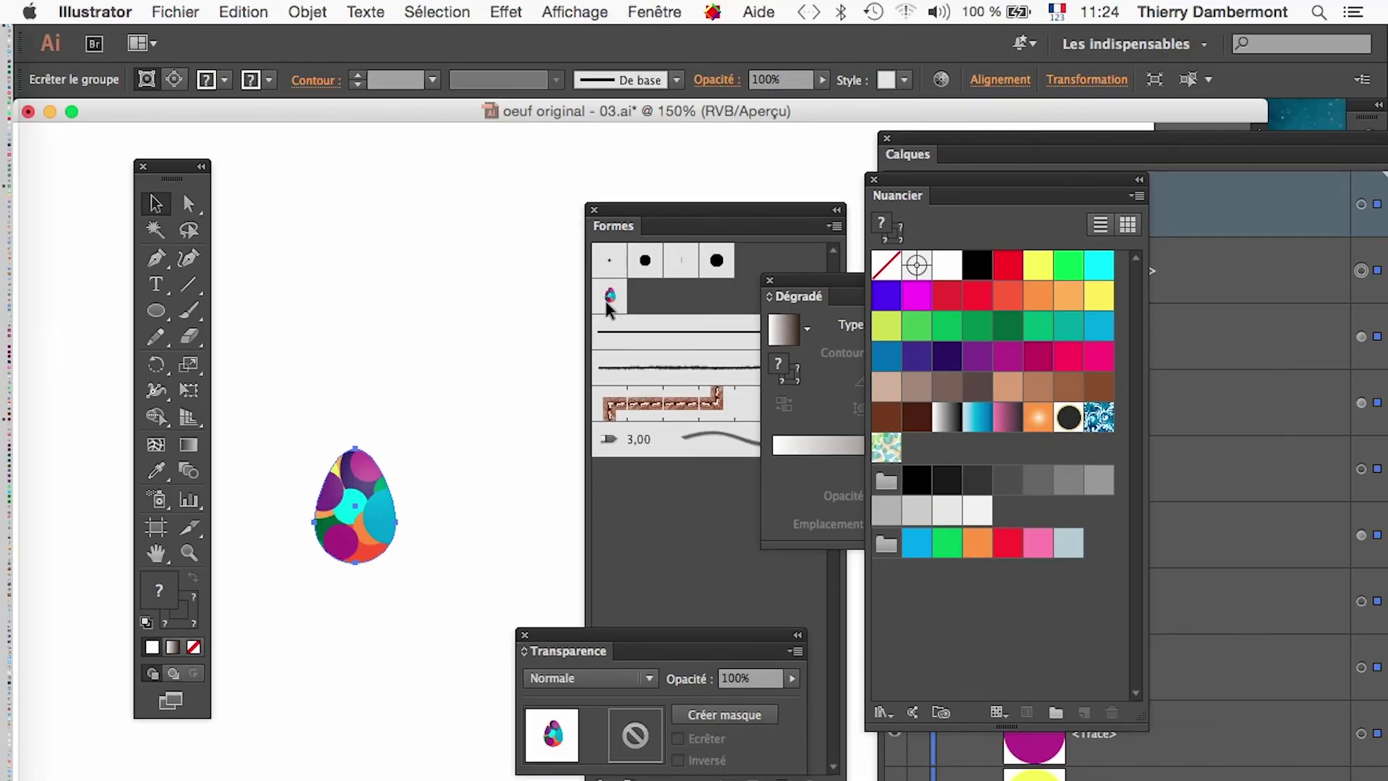
left_click(331, 721)
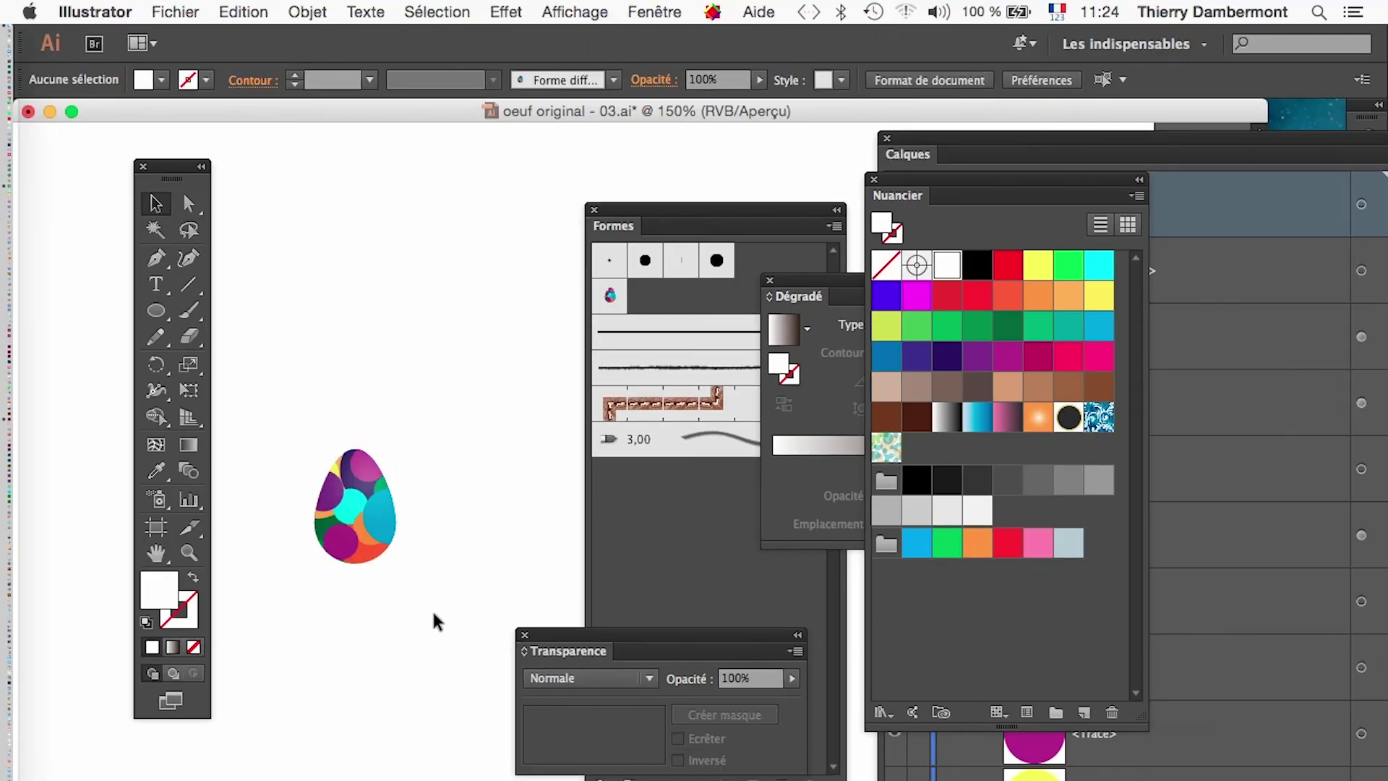
Step: Undo the egg brush replacement and the egg's reduction
key("super+z")
key("super+z")
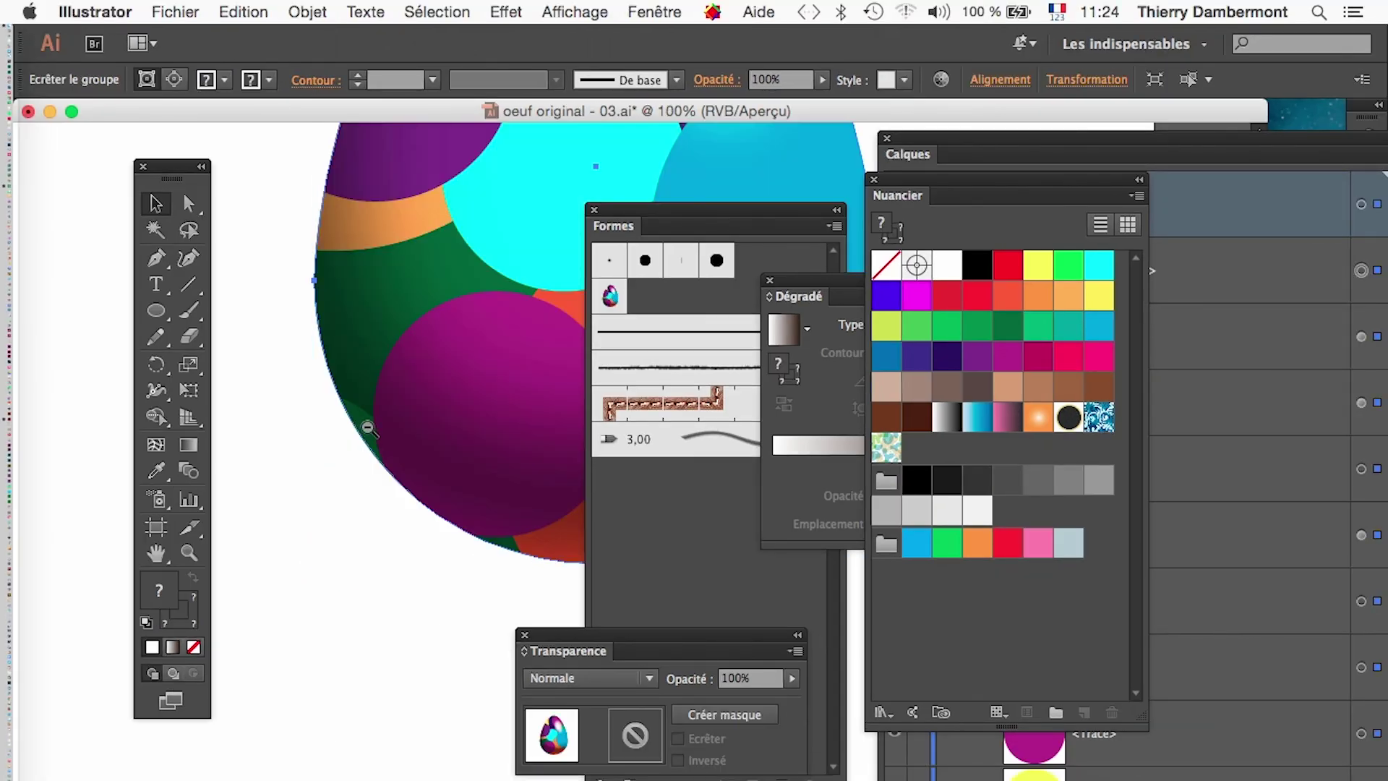
left_click(371, 428, "alt+super")
left_click(370, 429, "alt+super")
left_click_drag(446, 492, 212, 697)
left_click_drag(466, 666, 370, 555)
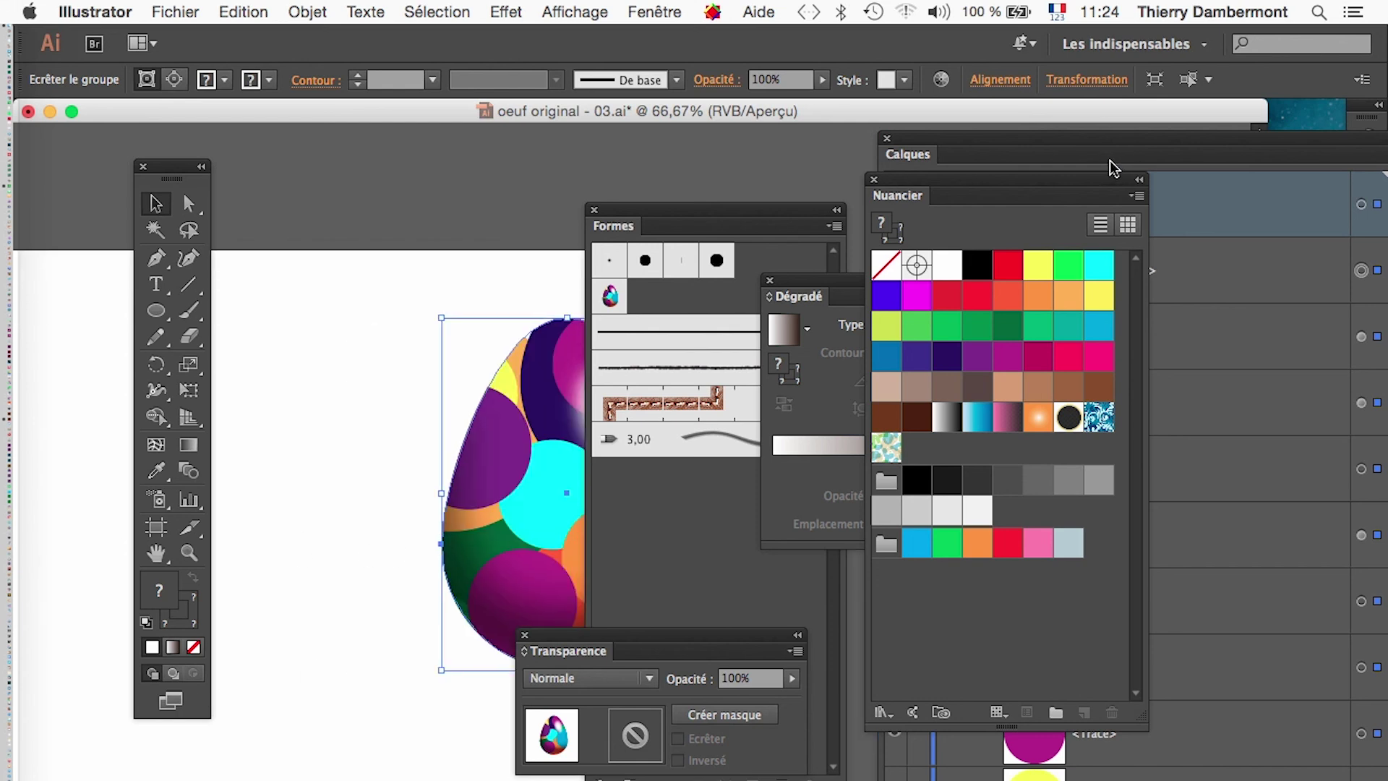
Step: Bring the layer list in front of the swatches and collapse the egg's clipping group
left_click(1148, 147)
left_click(965, 270)
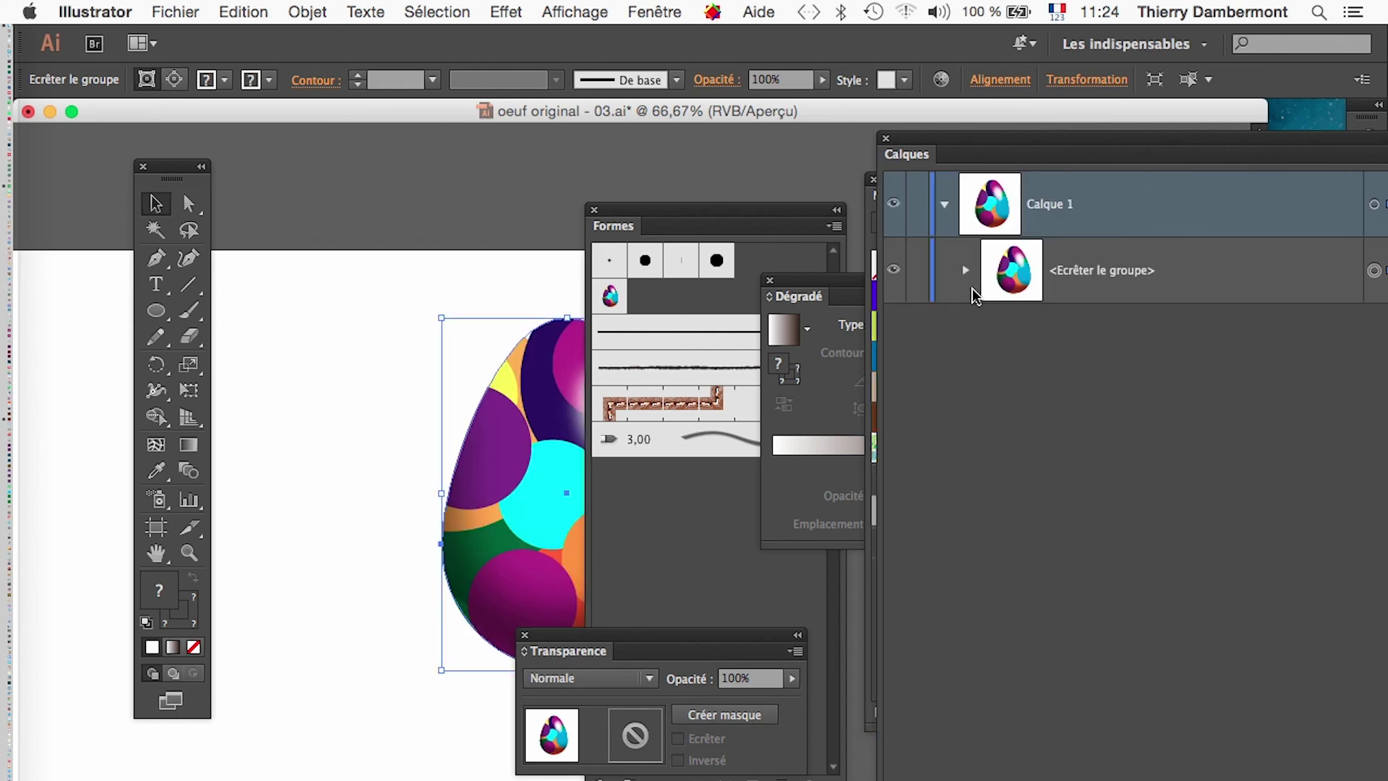
Step: Try scaling the egg proportionally to about a quarter of its size with its bounding box, then undo it
left_click_drag(499, 422, 304, 371)
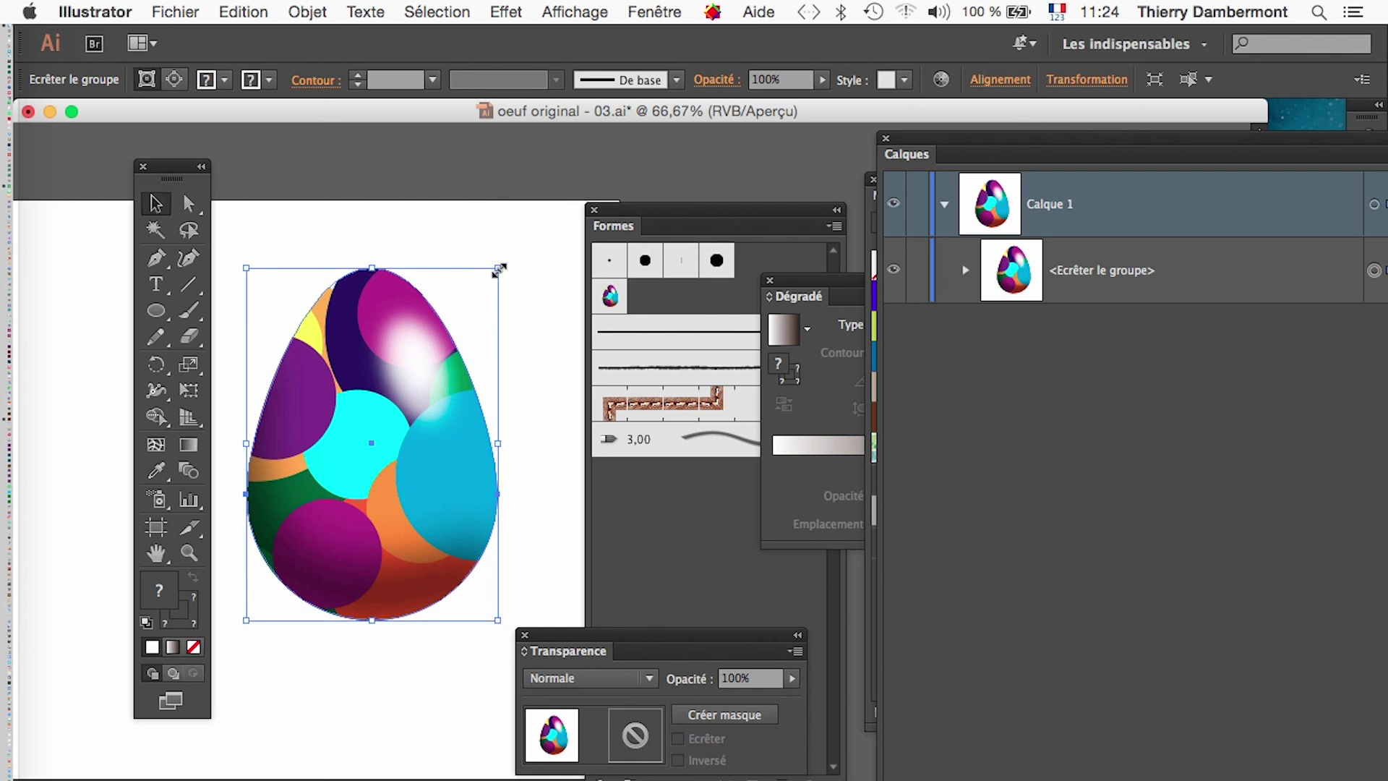
left_click_drag(499, 269, 312, 532)
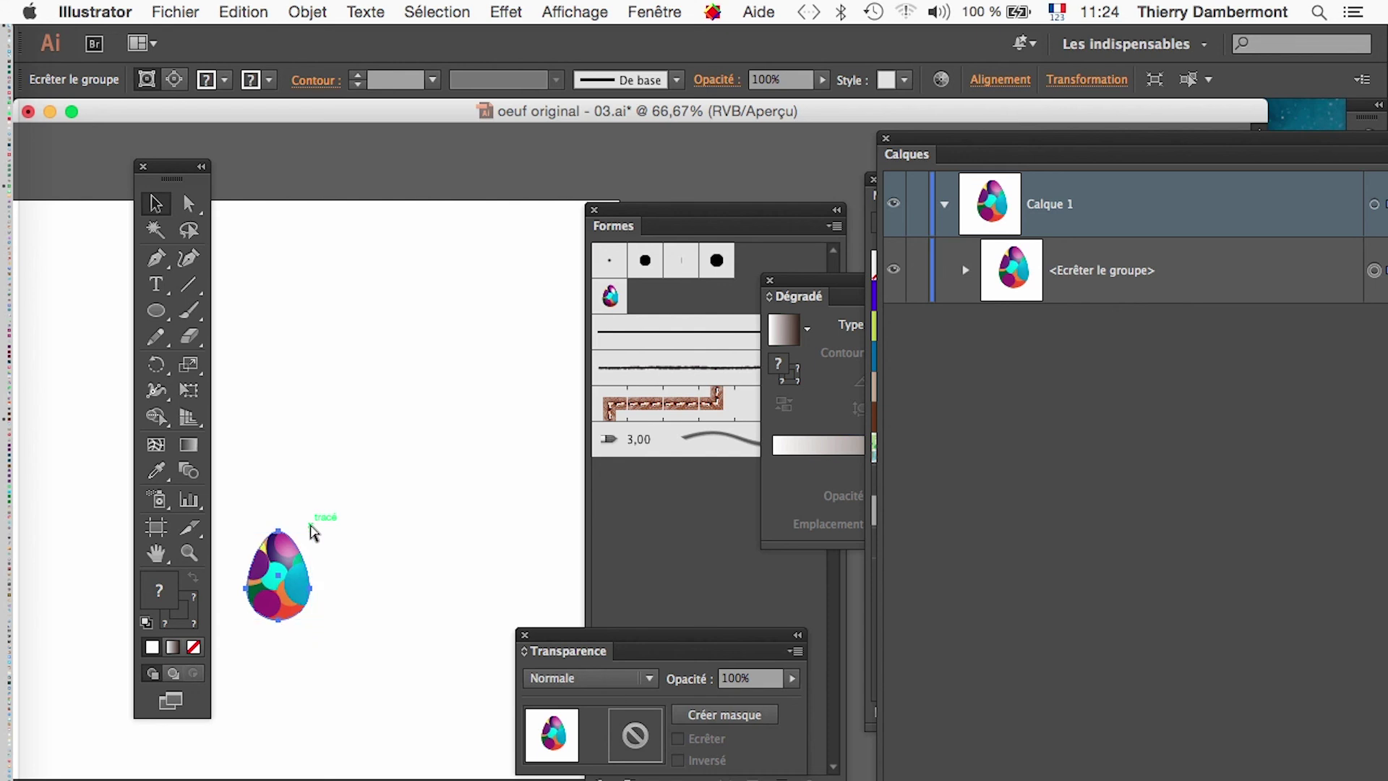
key("super+z")
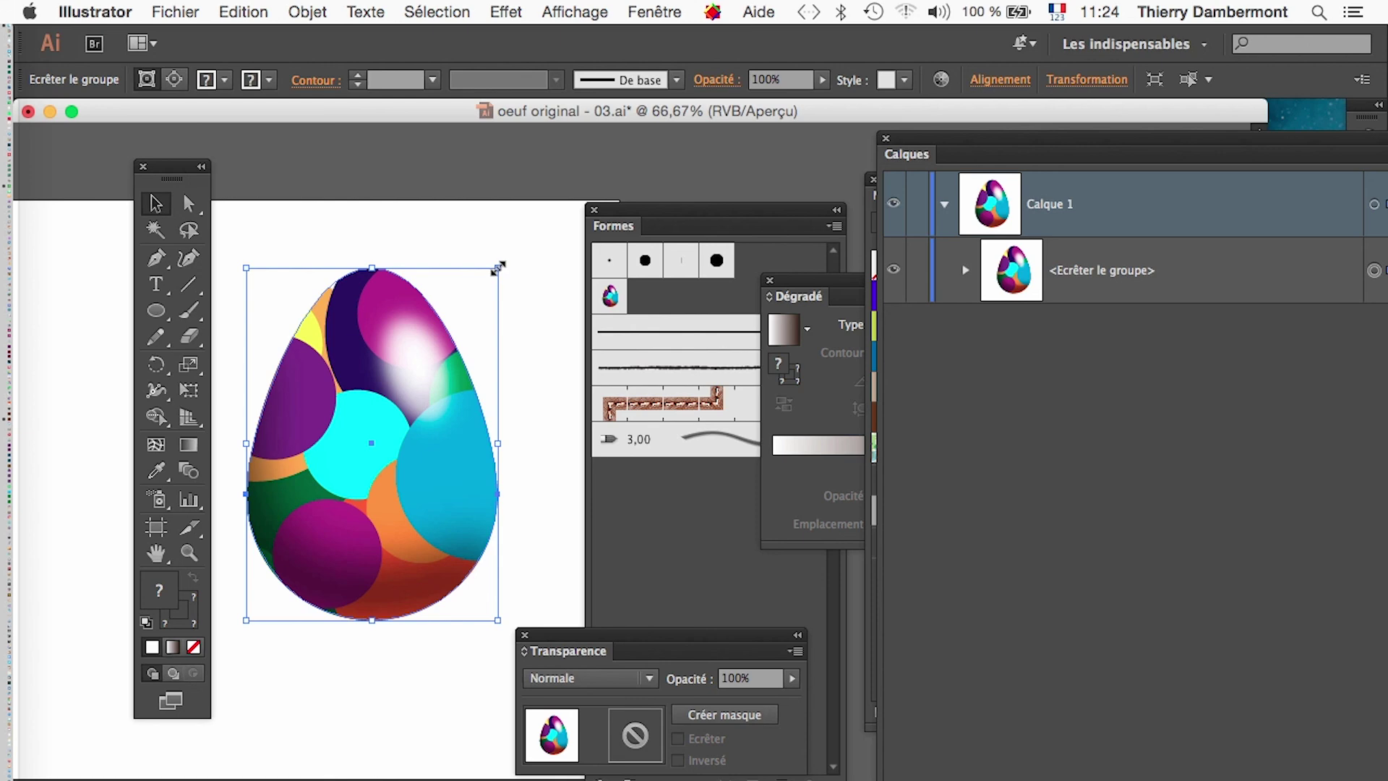
Step: Enable the general preference for scaling strokes and effects (Mise à l'échelle des contours et des effets)
left_click(94, 11)
mouse_move(116, 68)
left_click(420, 68)
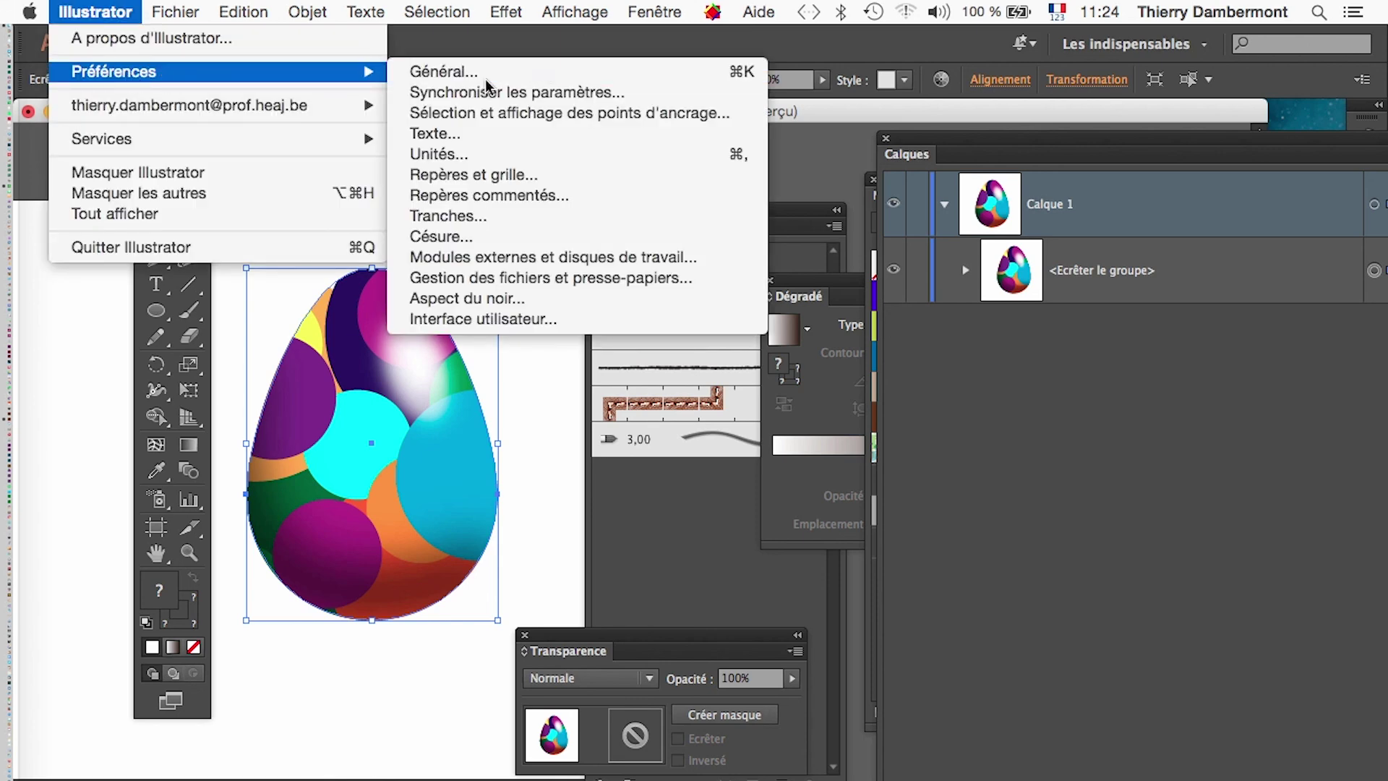
left_click(913, 485)
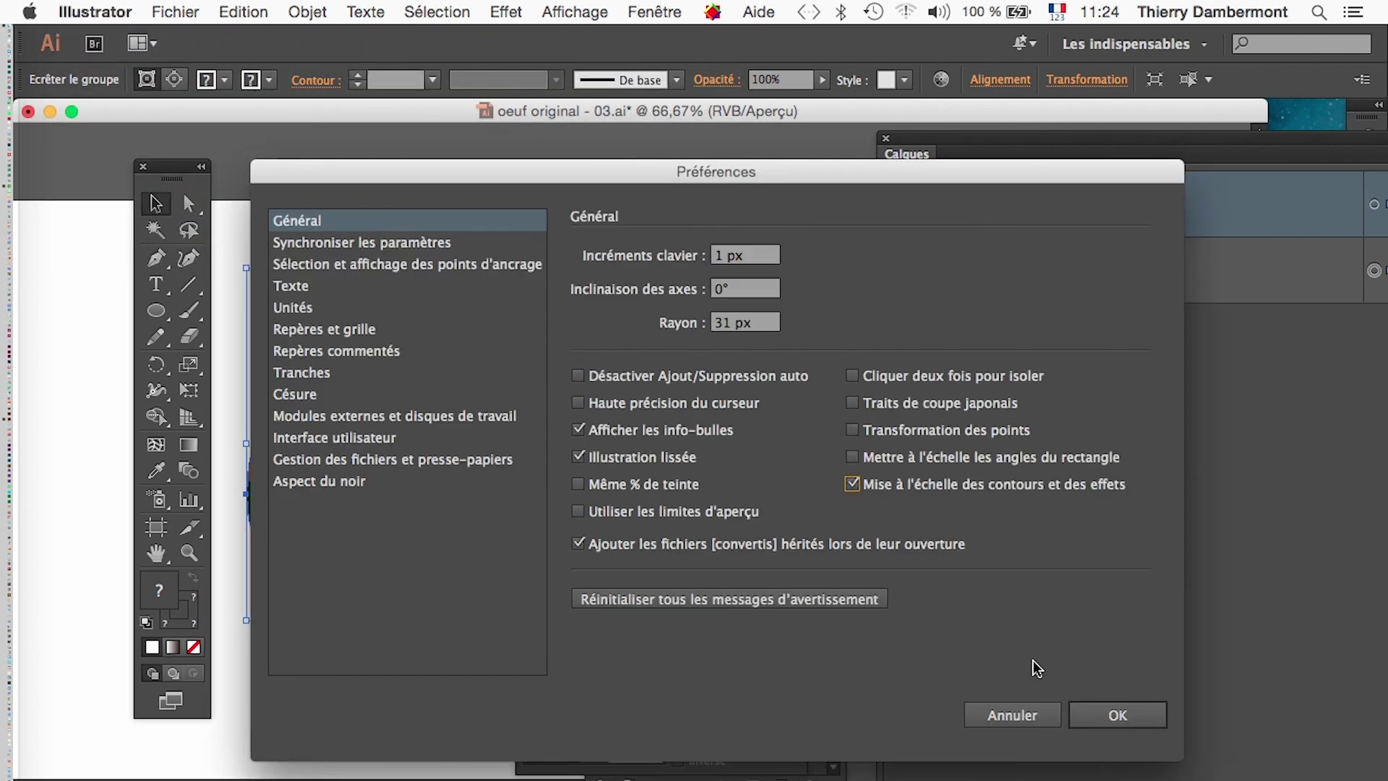
left_click(1117, 715)
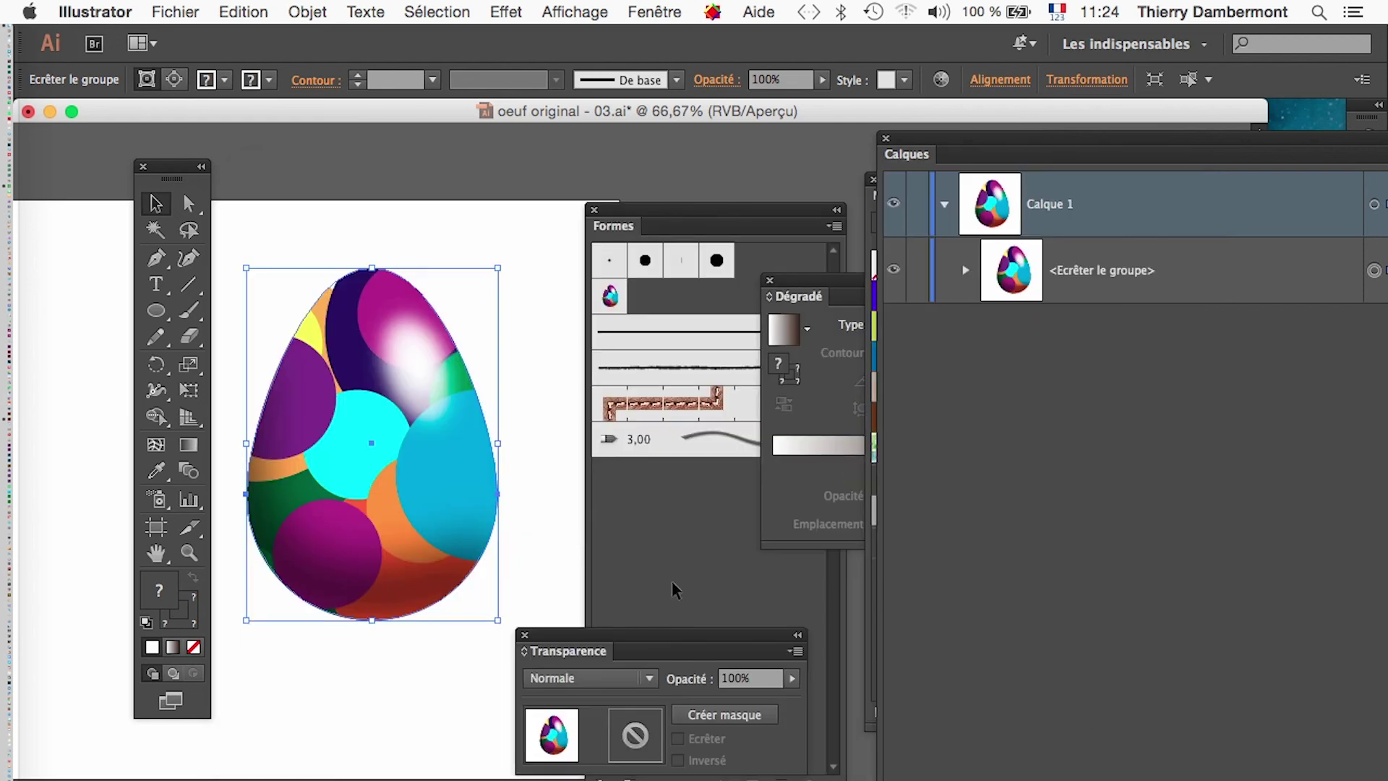
Step: Try scaling the egg to about 20% of its size with the Scale tool, then undo it
left_click(188, 390)
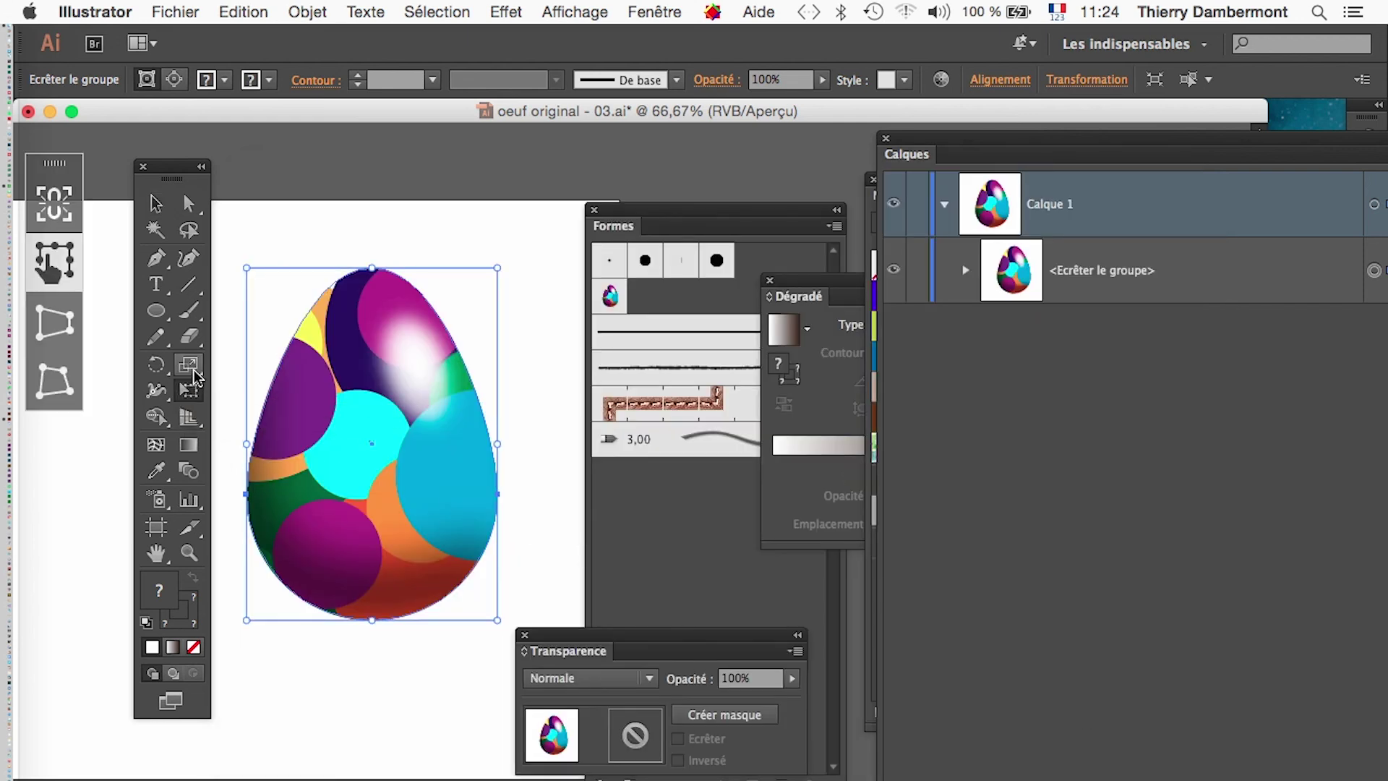
left_click(189, 363)
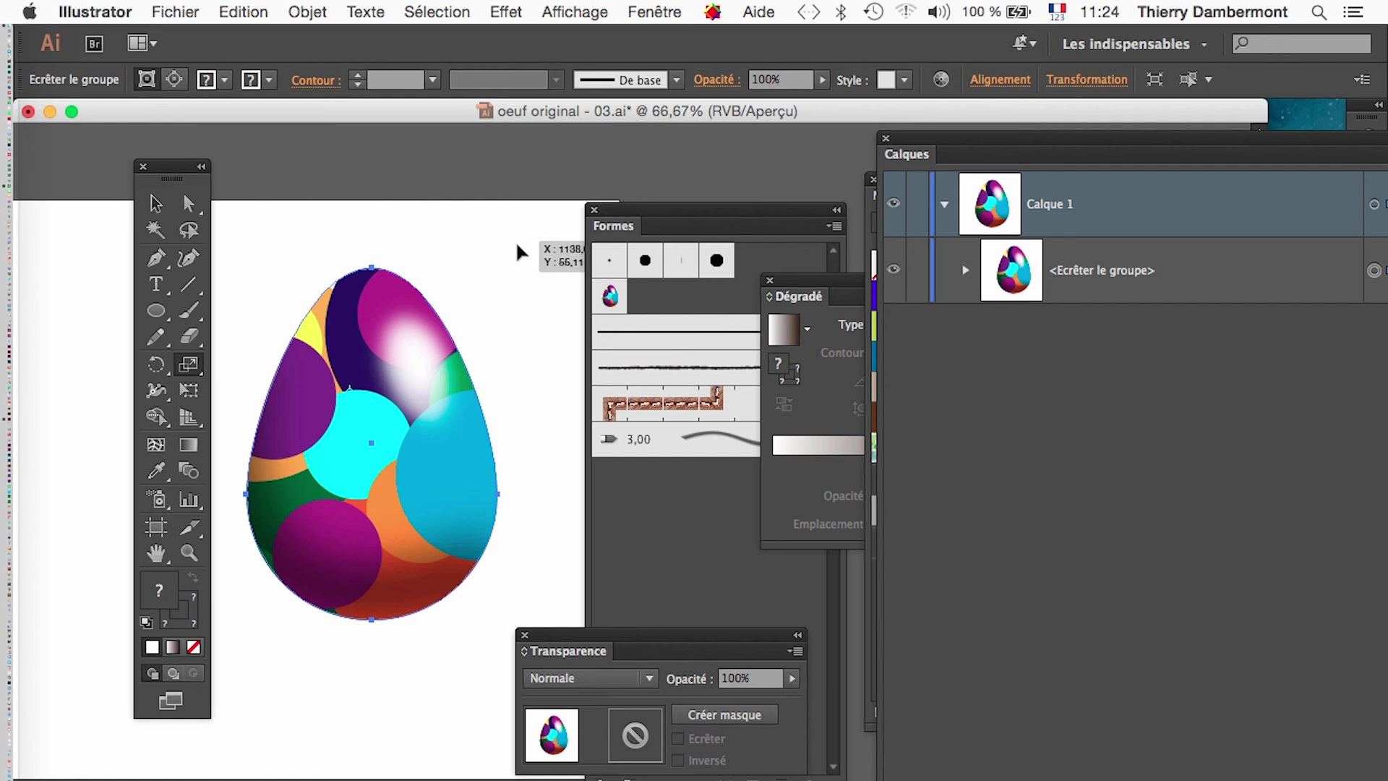
left_click_drag(516, 244, 419, 402)
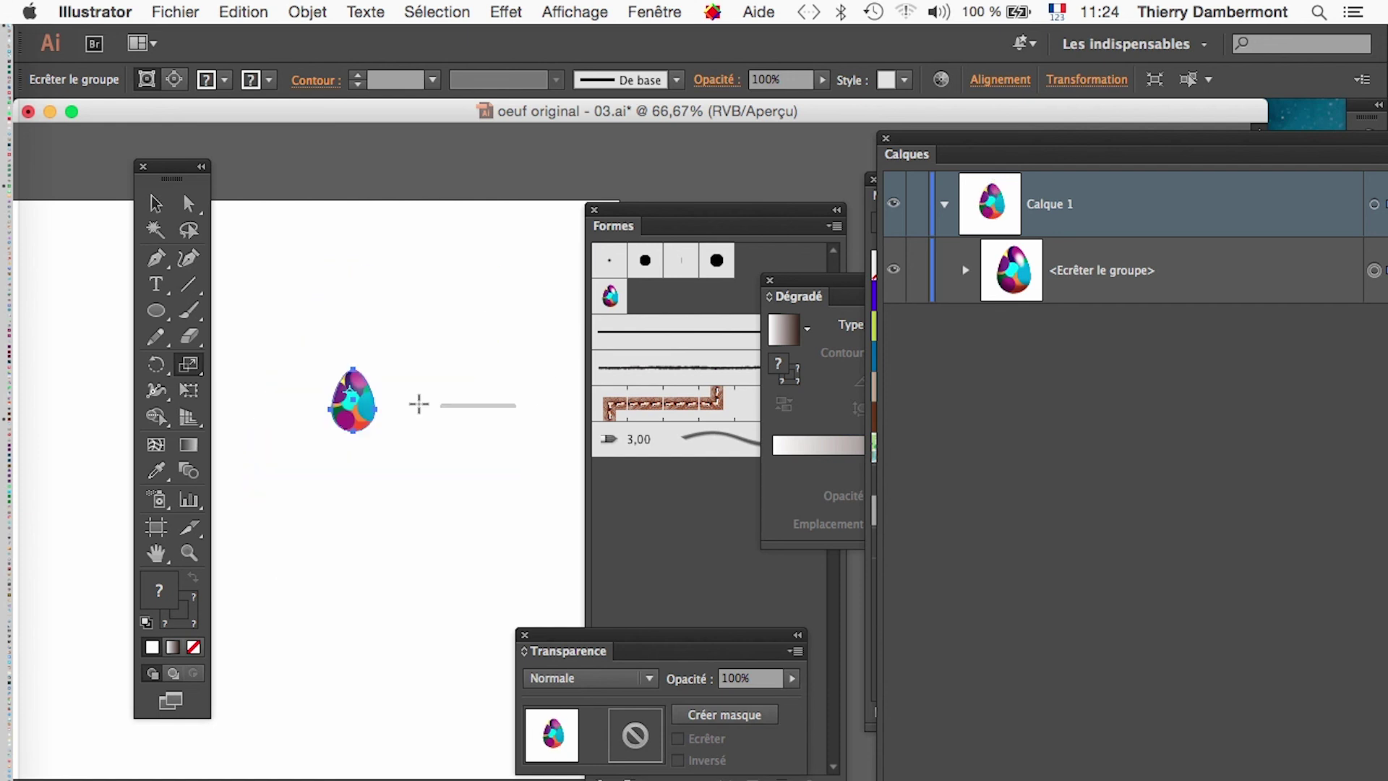
key("super+z")
Step: Scale the egg down proportionally to about 27% of its size with free transform
left_click(189, 390)
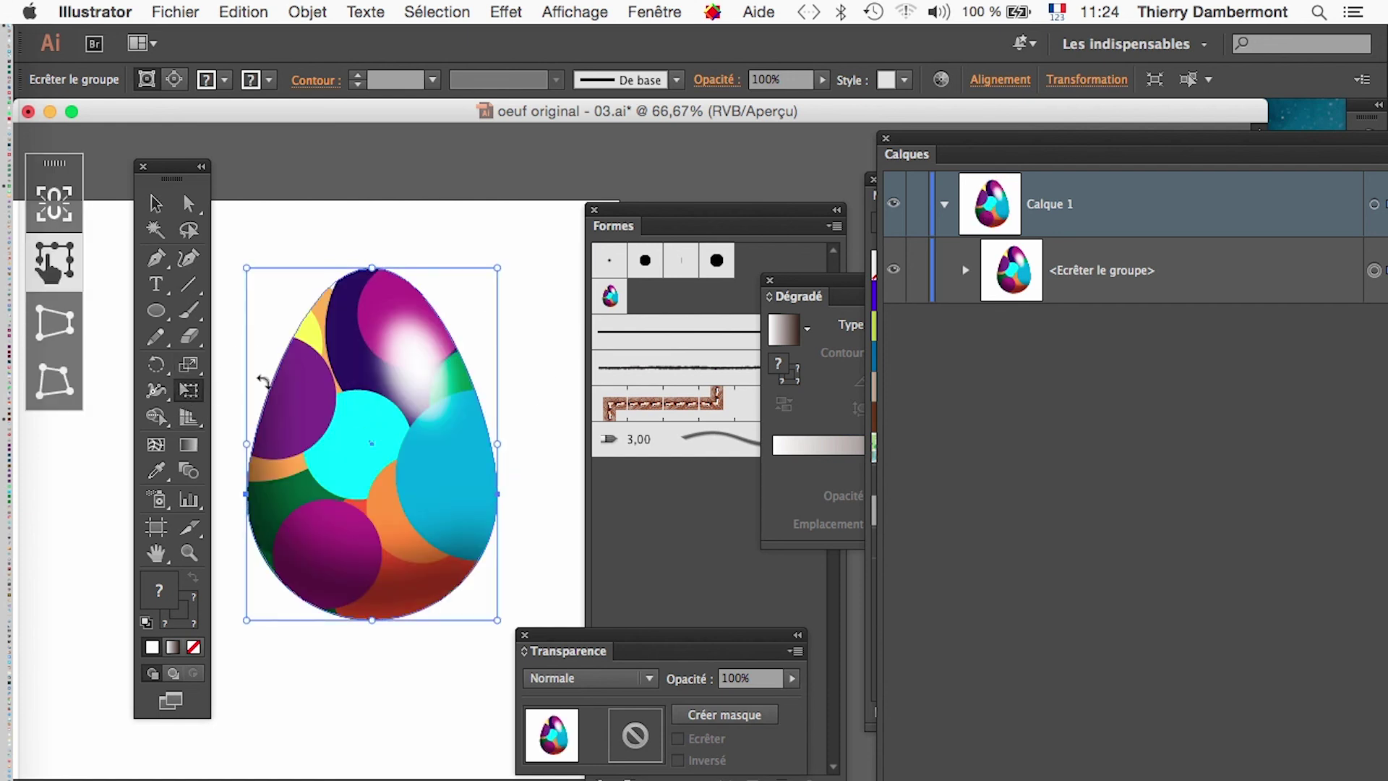
left_click_drag(497, 269, 433, 321)
key("v")
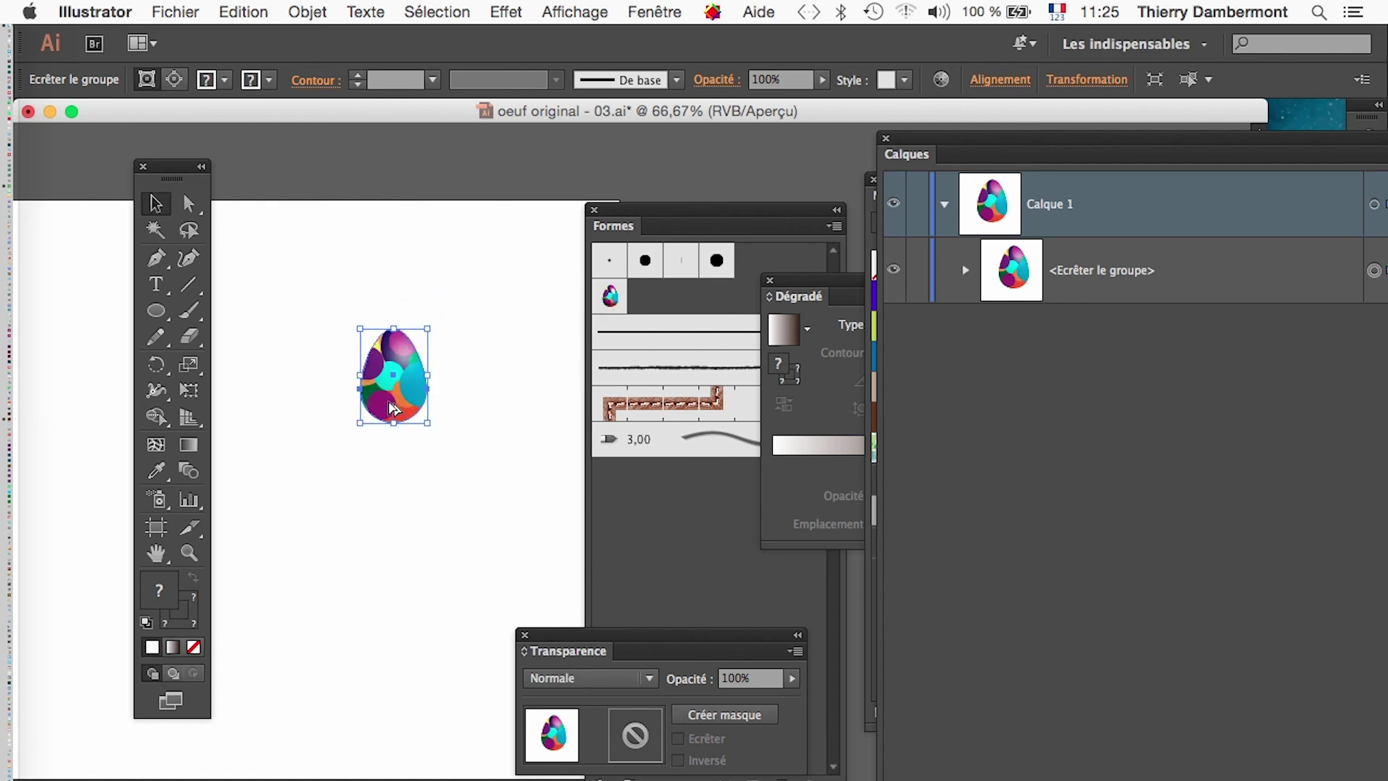
Step: Redefine the egg scatter brush with the newly reduced egg, keeping the default Forme diffuse options, and deselect the egg
left_click_drag(394, 408, 615, 310)
left_click(1276, 678)
left_click(377, 642)
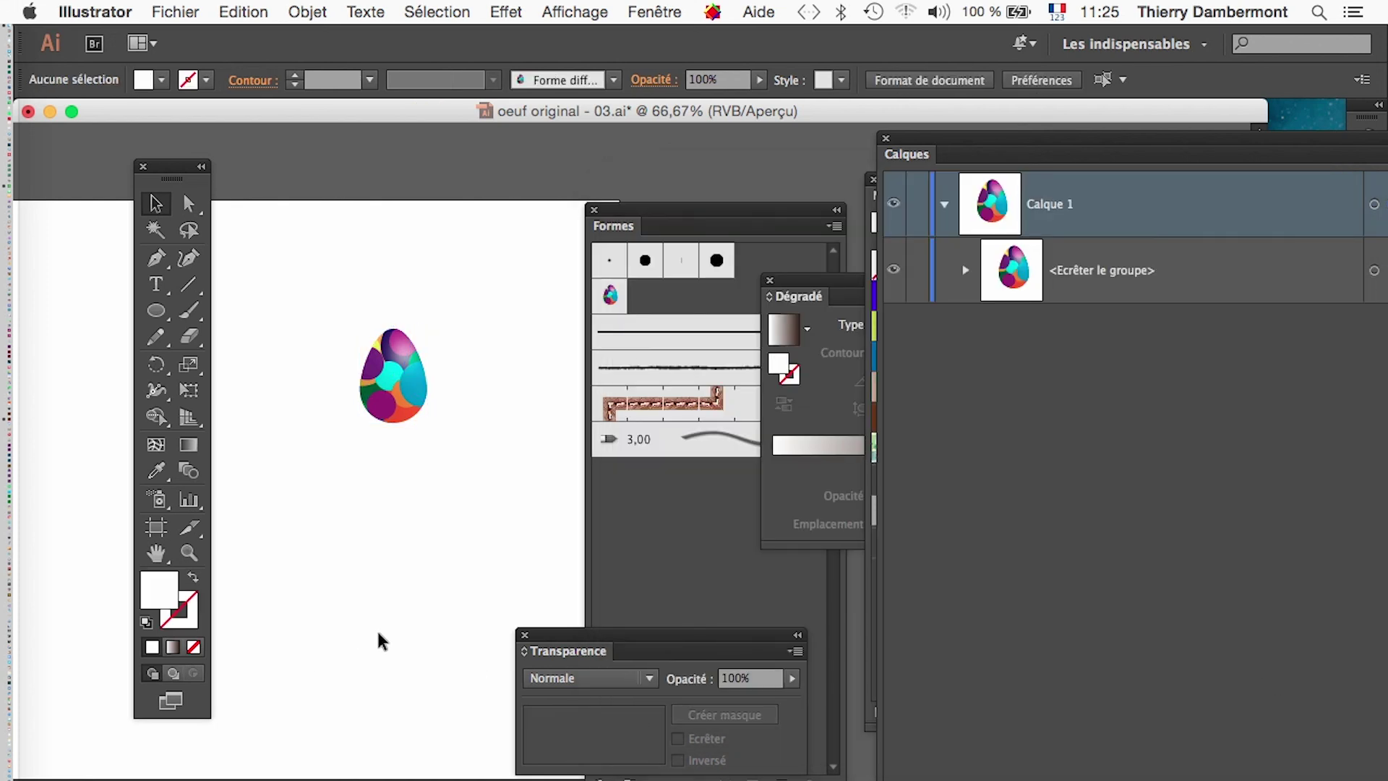